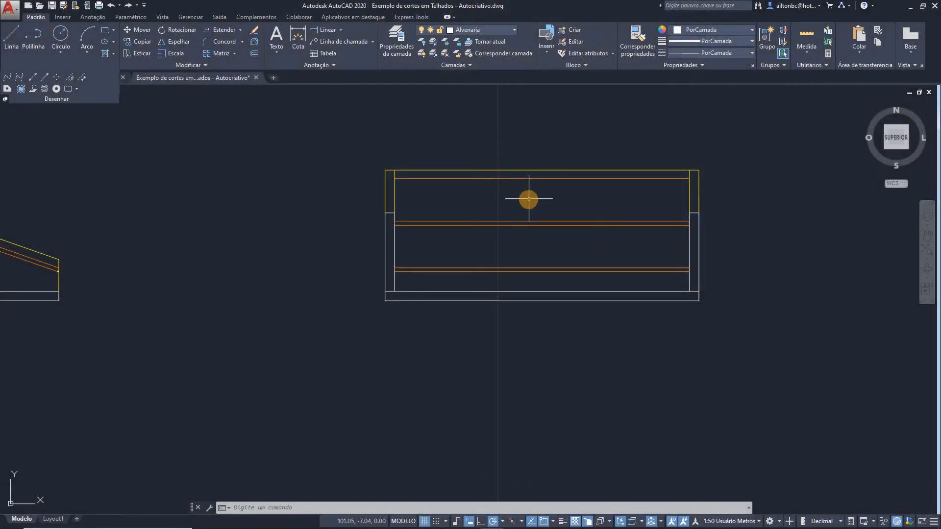
# Step: Create a new layer named "Telhado Projeção" and give it colour 142
pyautogui.moveTo(527, 200); pyautogui.dragTo(509, 226, button='middle')
pyautogui.click(394, 49)
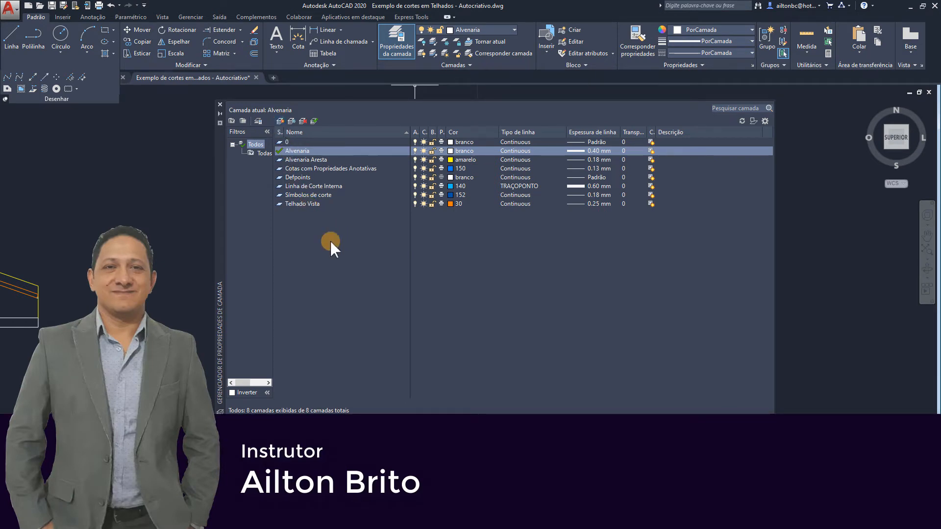
pyautogui.hotkey('alt', 'n')
pyautogui.write('Telh')
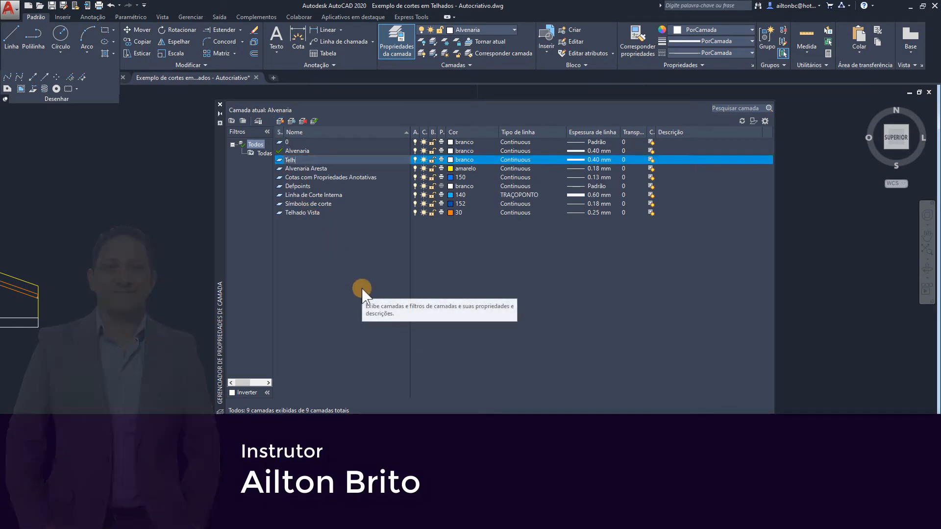
pyautogui.write('ado ')
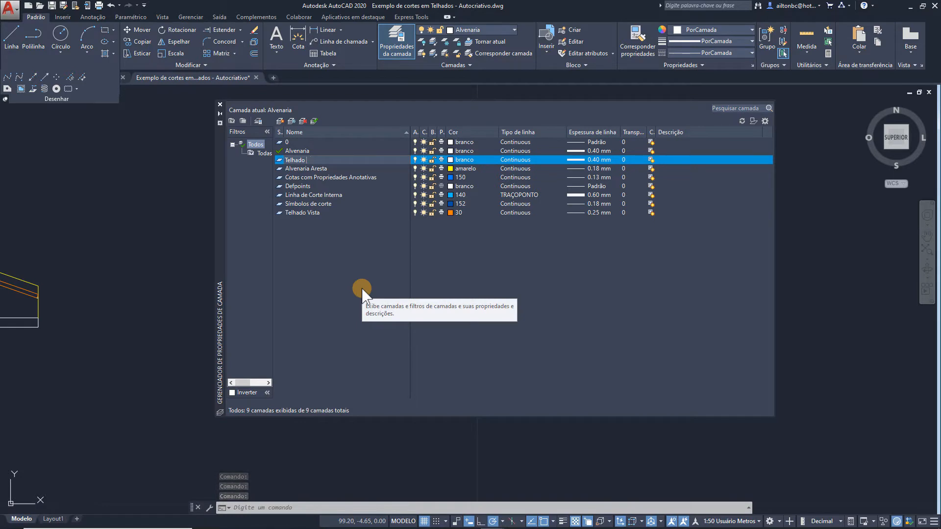
pyautogui.write('AProjeção')
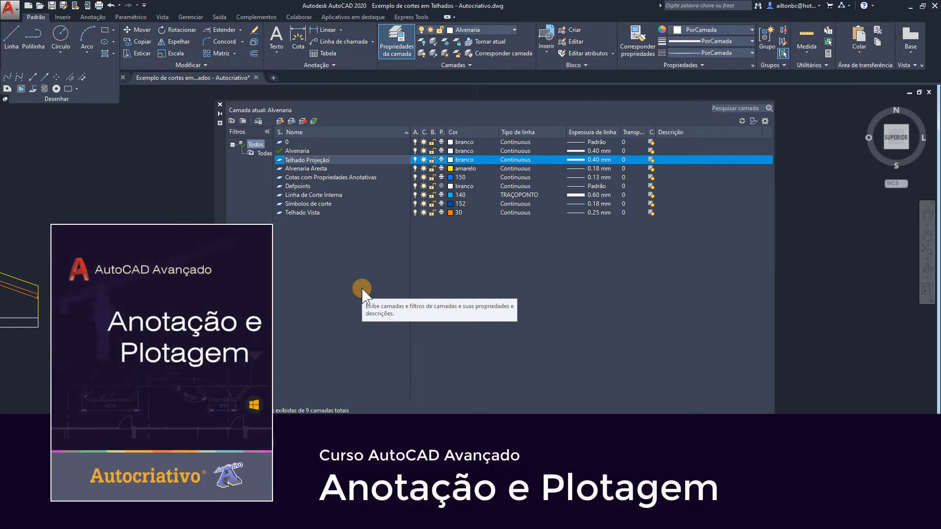
pyautogui.click(451, 160)
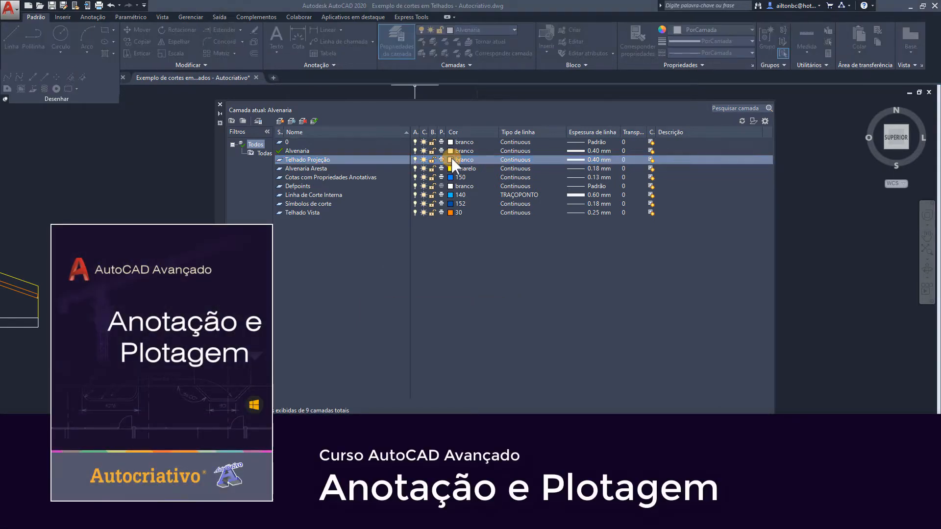
pyautogui.click(476, 229)
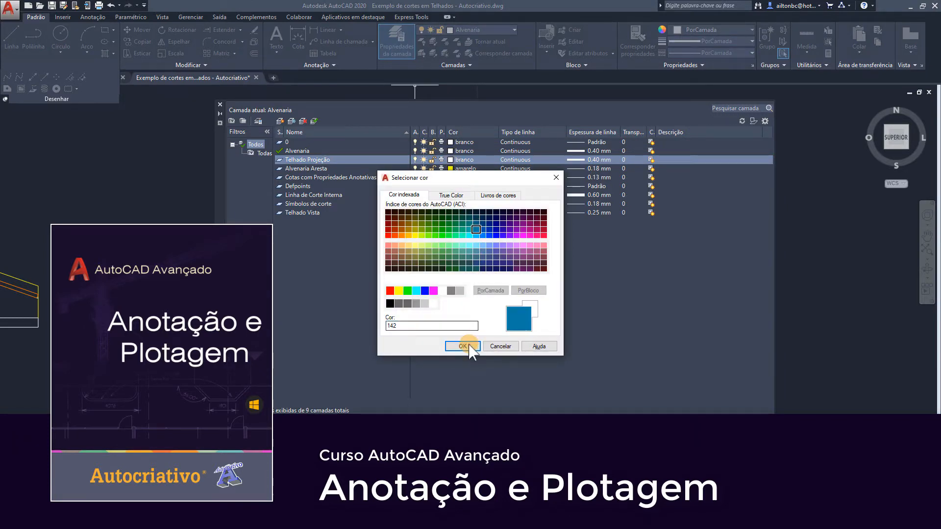
pyautogui.click(463, 347)
# Step: Load the TRACEJADA2 linetype and assign it to the Telhado Projeção layer
pyautogui.click(519, 160)
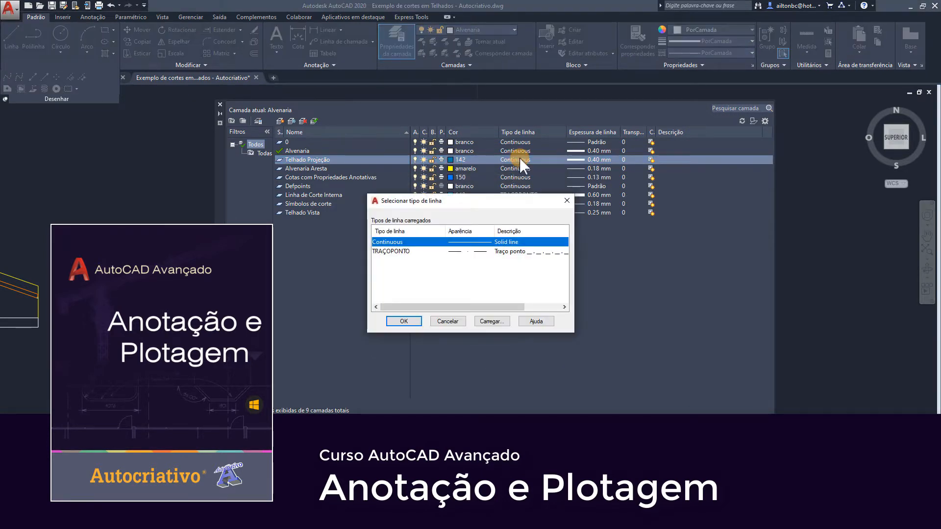
pyautogui.click(490, 321)
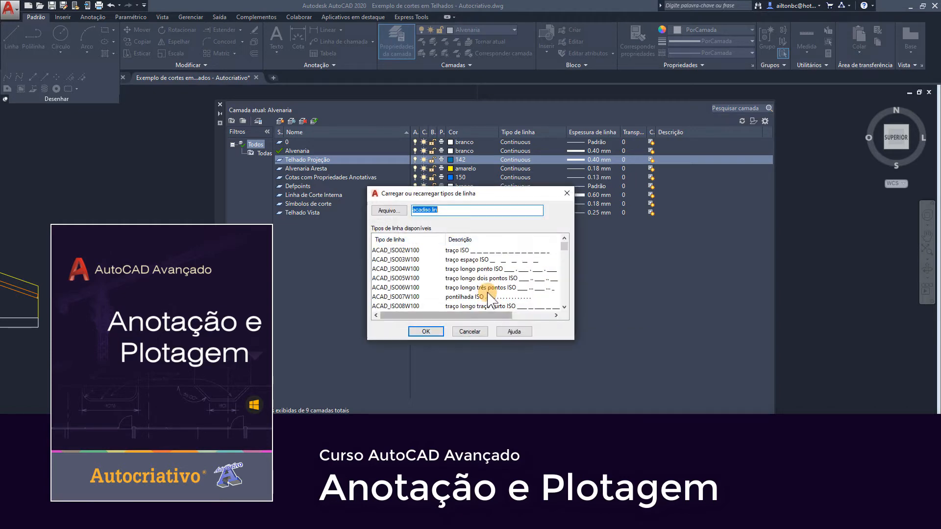
pyautogui.moveTo(561, 252); pyautogui.dragTo(564, 298)
pyautogui.click(463, 253)
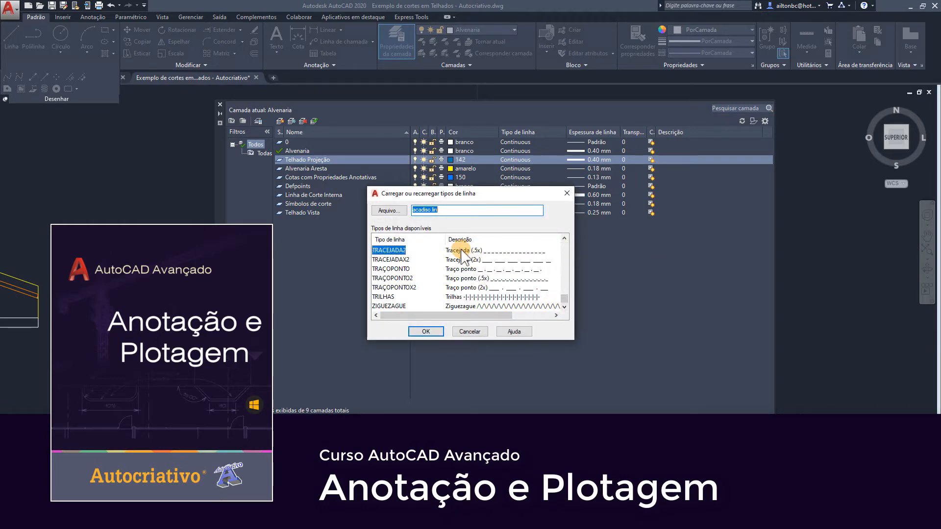
pyautogui.click(438, 333)
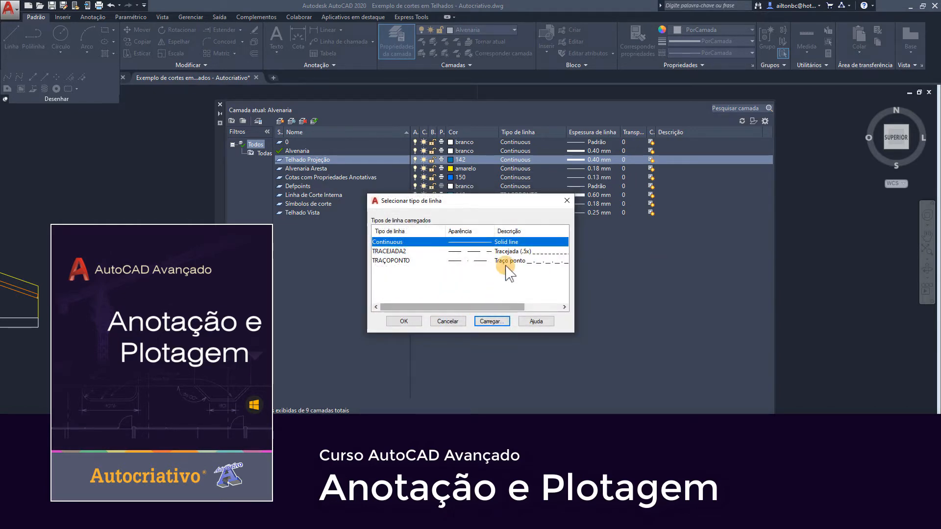
pyautogui.click(495, 252)
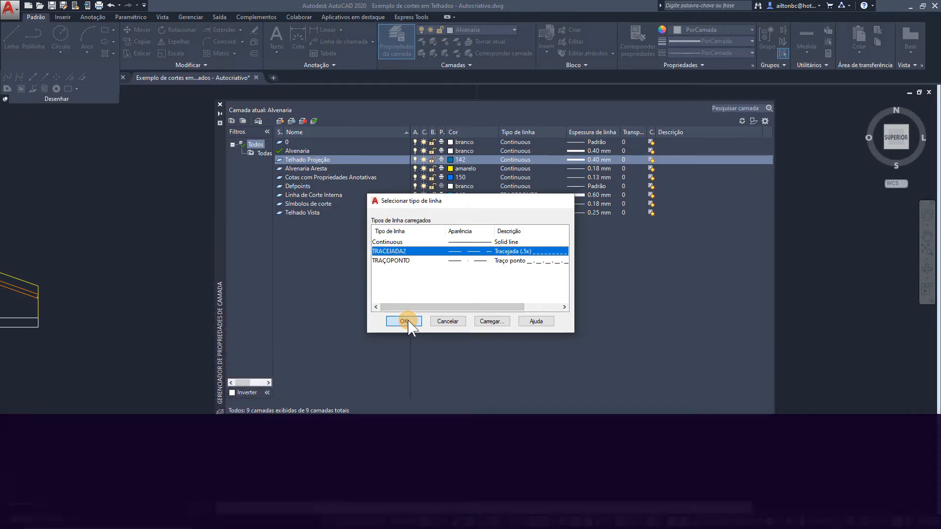
pyautogui.click(404, 321)
# Step: Set the Telhado Projeção layer's lineweight to 0.25 mm and close the layer manager
pyautogui.click(575, 160)
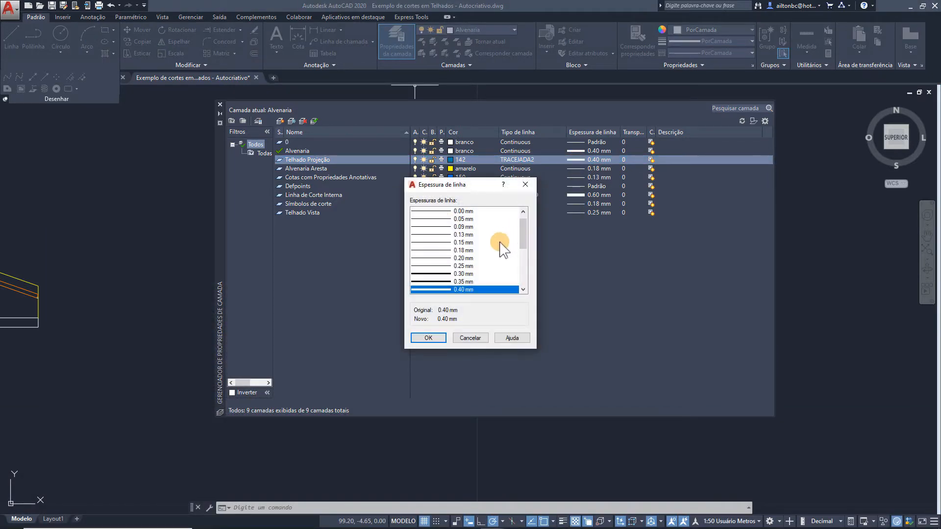
pyautogui.click(428, 338)
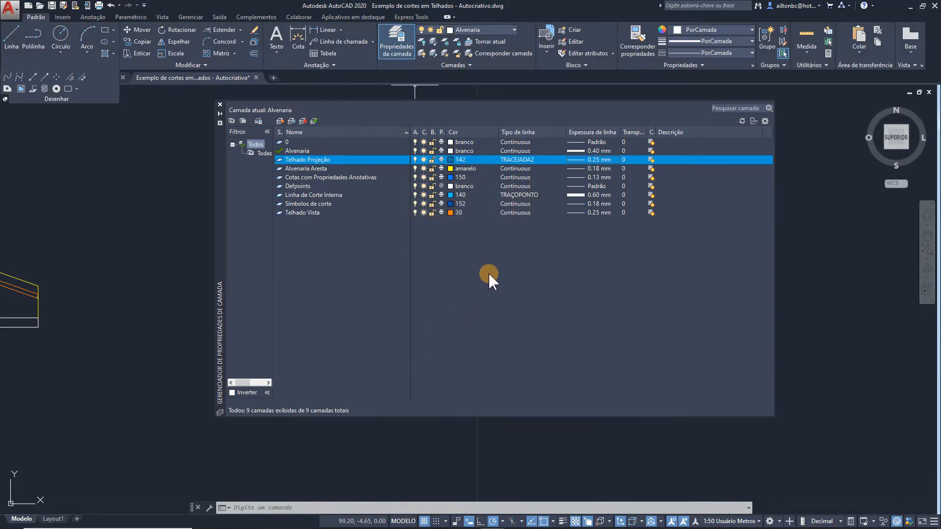
pyautogui.click(219, 104)
# Step: Reassign the lowest pair of horizontal roof lines in the rectangular section to the Telhado Projeção layer
pyautogui.click(520, 296)
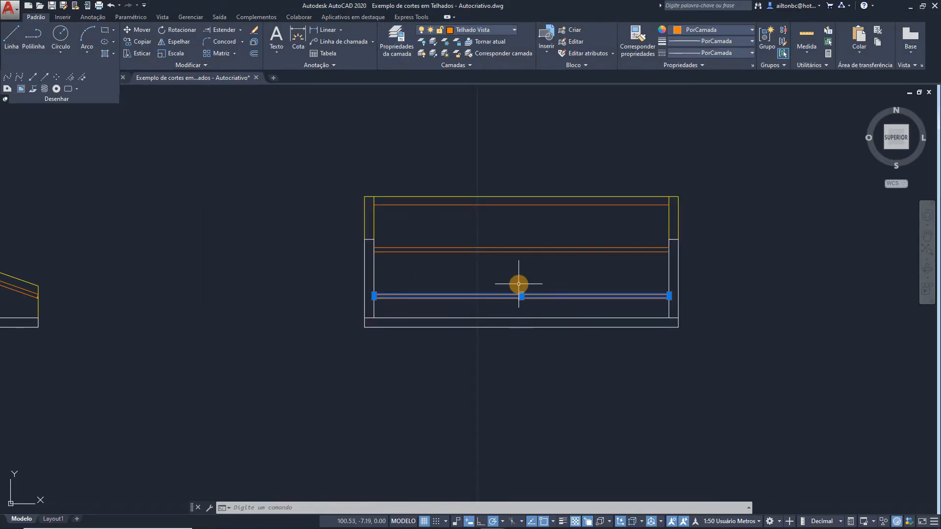
pyautogui.click(484, 30)
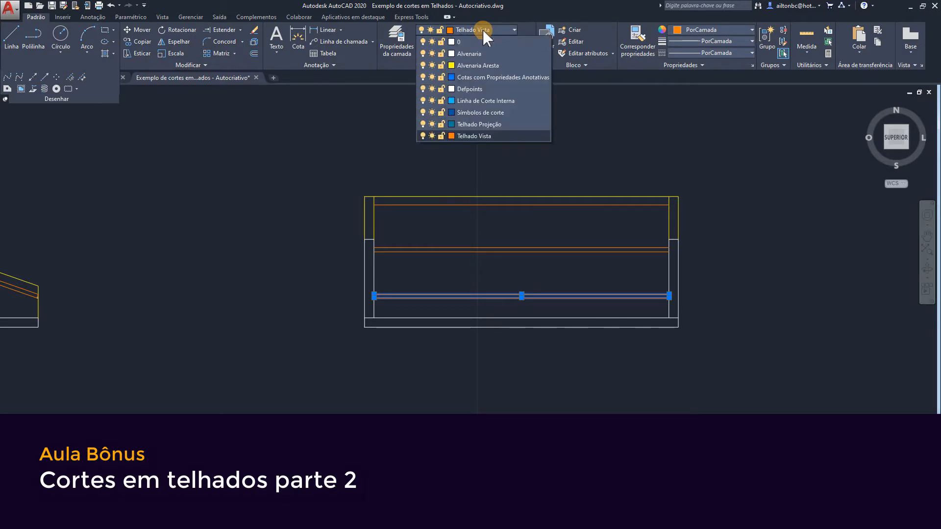
pyautogui.click(494, 126)
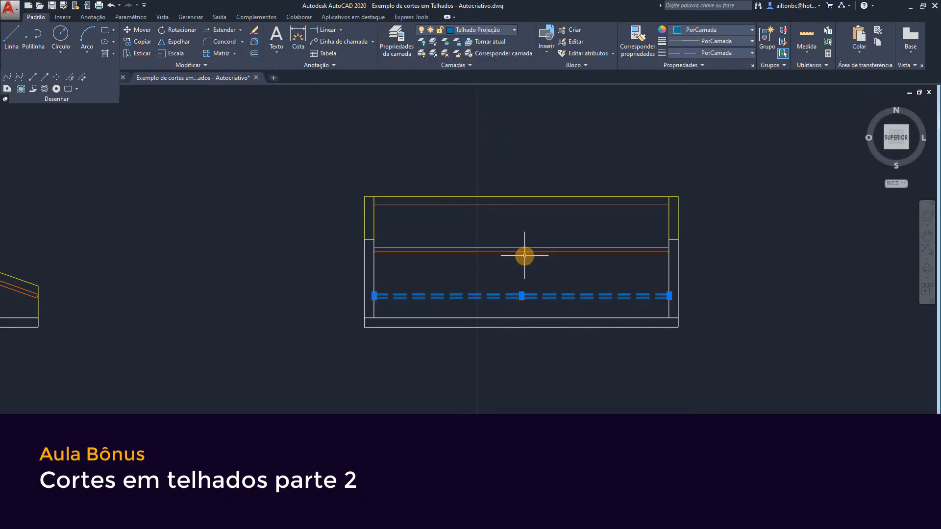
pyautogui.press('Escape')
# Step: Delete the vertical line crossing the sloped-roof section
pyautogui.moveTo(519, 278); pyautogui.dragTo(569, 296, button='middle')
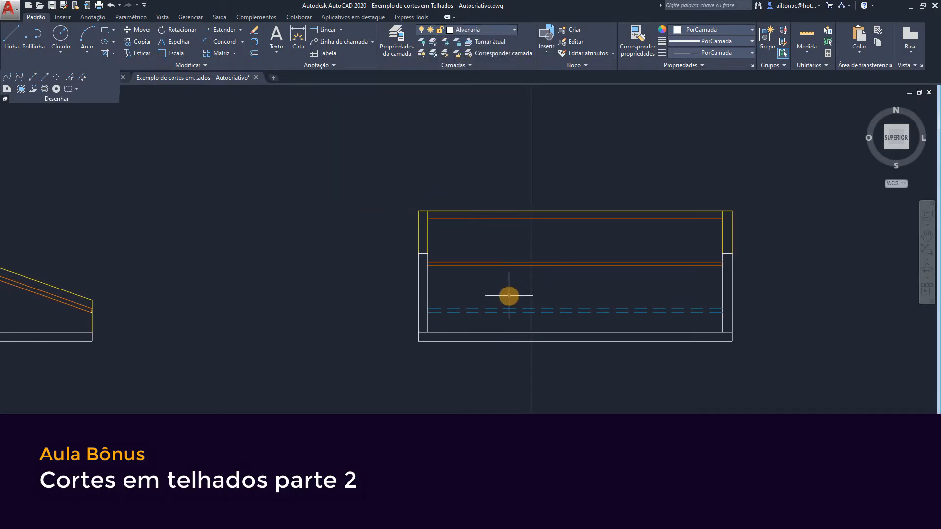
pyautogui.scroll(-2, 554, 243)
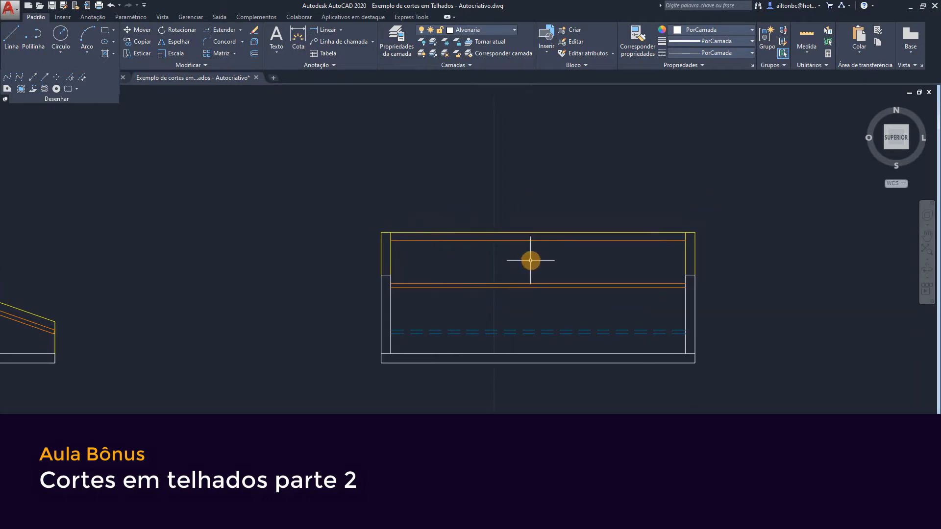
pyautogui.scroll(2, 268, 275)
pyautogui.click(269, 274)
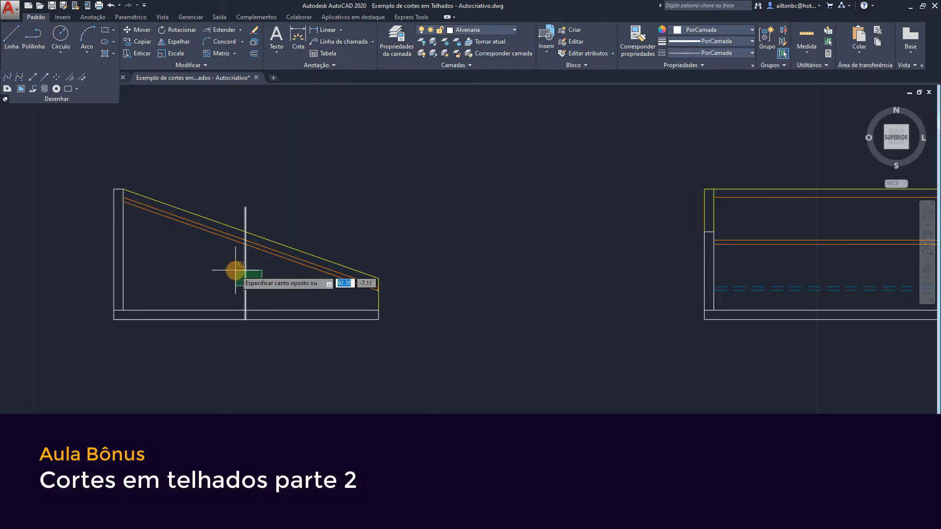
pyautogui.click(235, 268)
pyautogui.press('Delete')
# Step: Hatch the rectangular section's upper roof area, between the top roof line and the middle pair, with vertical user-defined lines
pyautogui.scroll(-5, 338, 246)
pyautogui.scroll(-1, 383, 233)
pyautogui.moveTo(452, 201); pyautogui.dragTo(458, 303, button='middle')
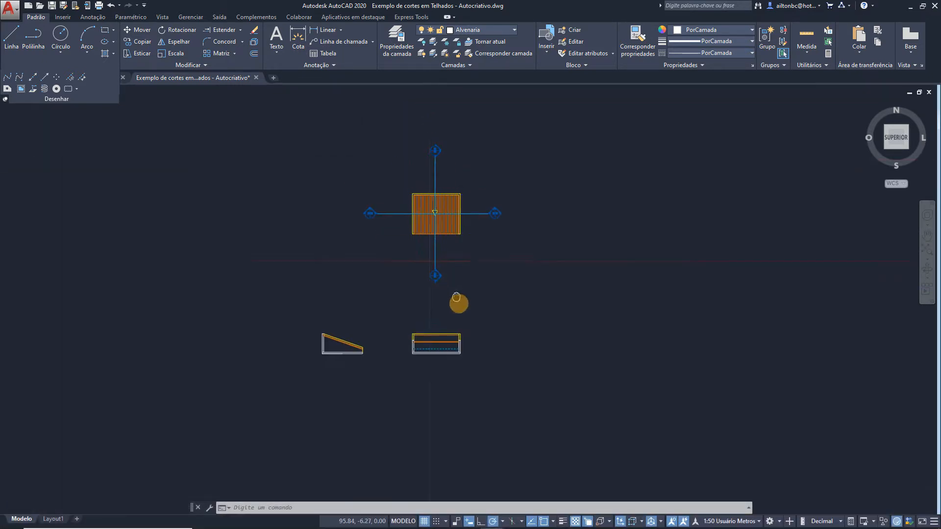
pyautogui.scroll(1, 446, 264)
pyautogui.scroll(3, 430, 202)
pyautogui.moveTo(448, 172); pyautogui.dragTo(477, 321, button='middle')
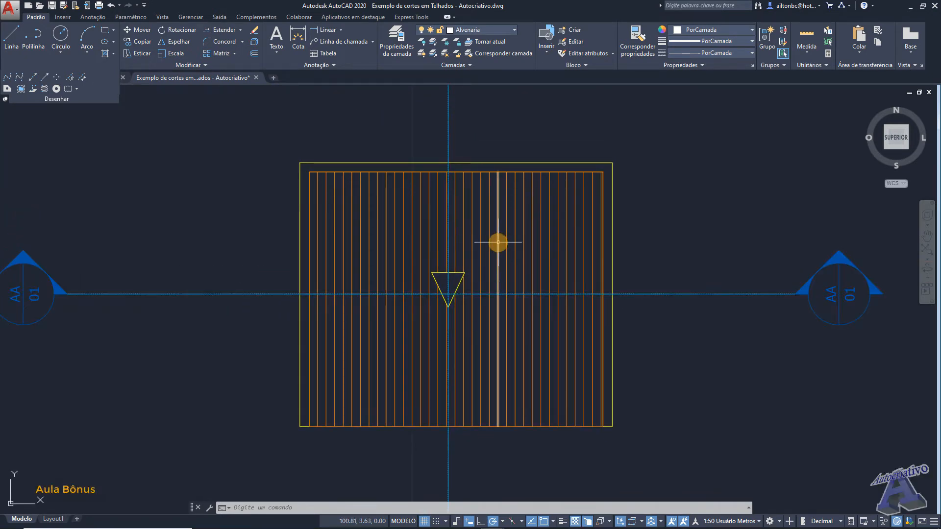
pyautogui.scroll(-5, 497, 260)
pyautogui.scroll(6, 505, 304)
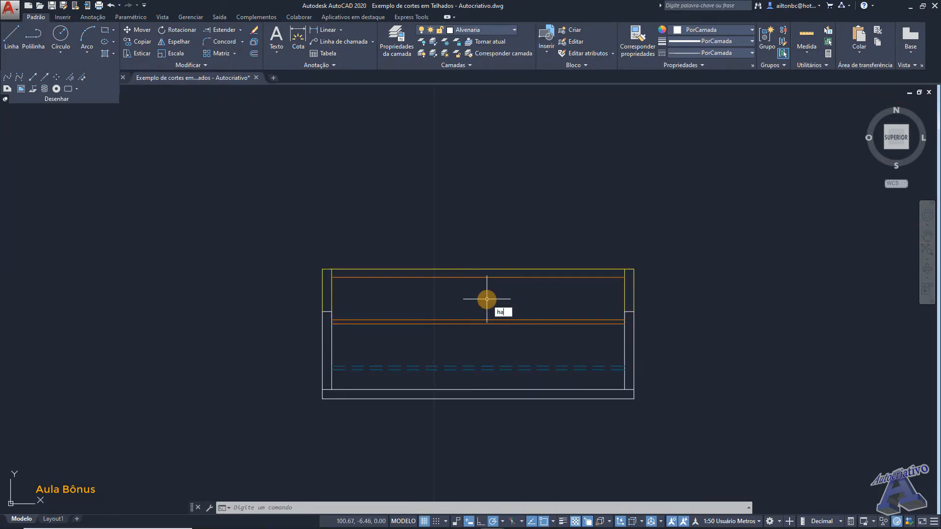
pyautogui.write('ha')
pyautogui.press('Return')
pyautogui.click(486, 300)
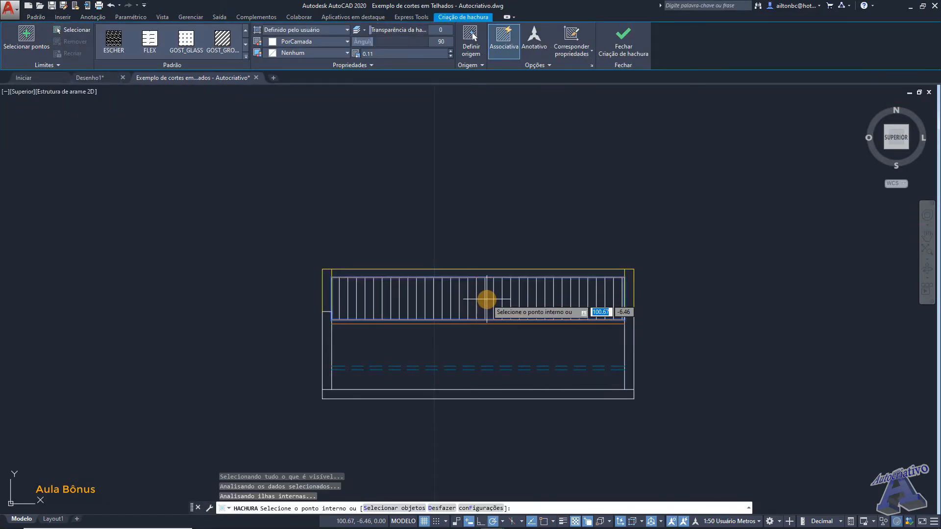
pyautogui.click(625, 38)
# Step: Match the properties of an existing orange roof line onto the new hatch in the rectangular section
pyautogui.click(637, 44)
pyautogui.scroll(-5, 542, 212)
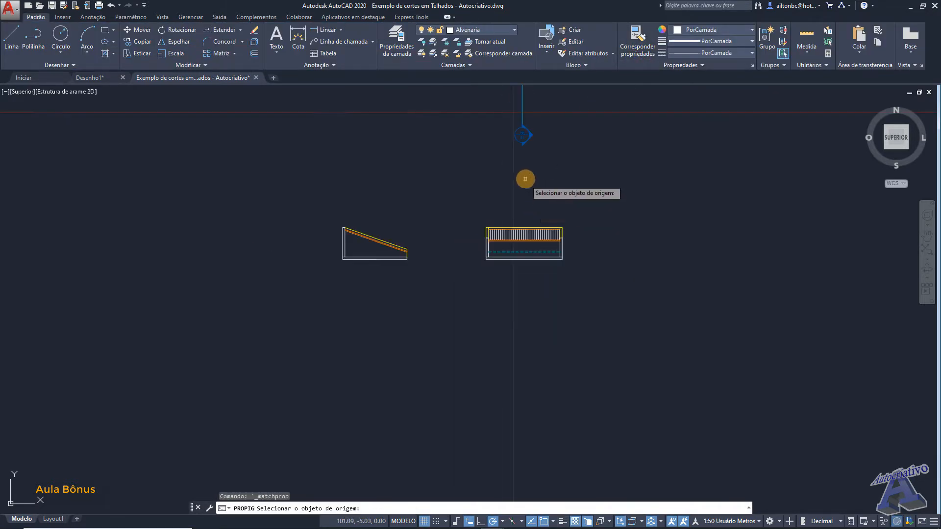
pyautogui.moveTo(523, 178); pyautogui.dragTo(536, 273, button='middle')
pyautogui.click(540, 236)
pyautogui.scroll(4, 539, 415)
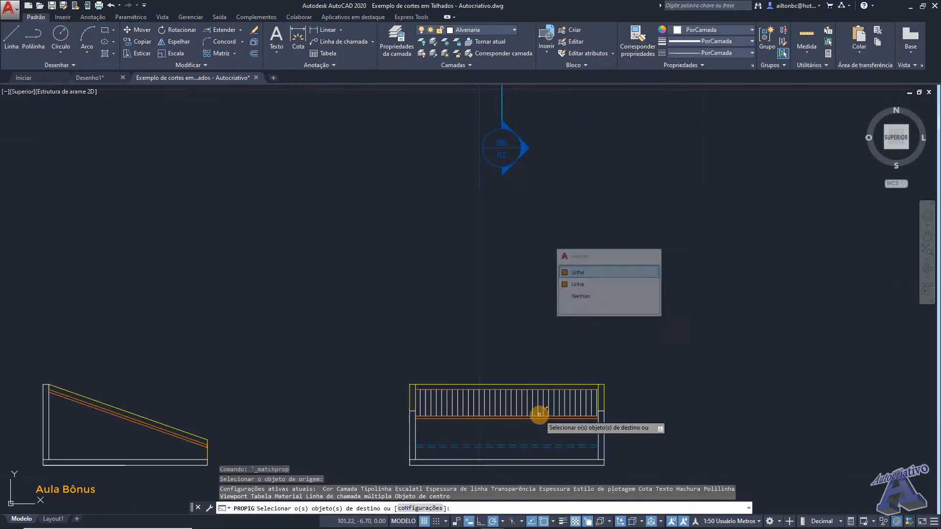
pyautogui.click(542, 402)
pyautogui.press('Escape')
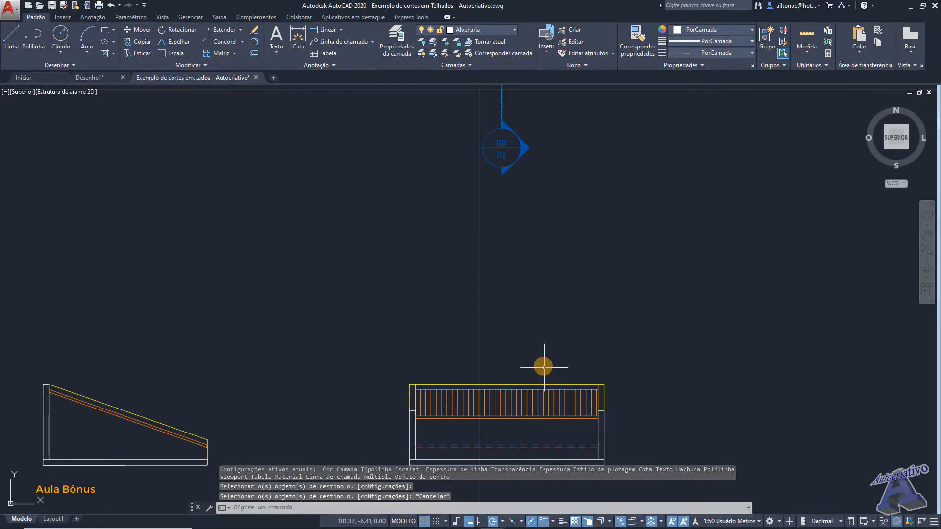
# Step: Delete the roof plan copy and its section markers above the two sections
pyautogui.scroll(-4, 542, 367)
pyautogui.click(707, 311)
pyautogui.moveTo(613, 270); pyautogui.dragTo(618, 386, button='middle')
pyautogui.click(385, 152)
pyautogui.press('Delete')
# Step: Move both finished sections beneath the original single-slope roof plan near the drawing origin
pyautogui.scroll(-4, 416, 179)
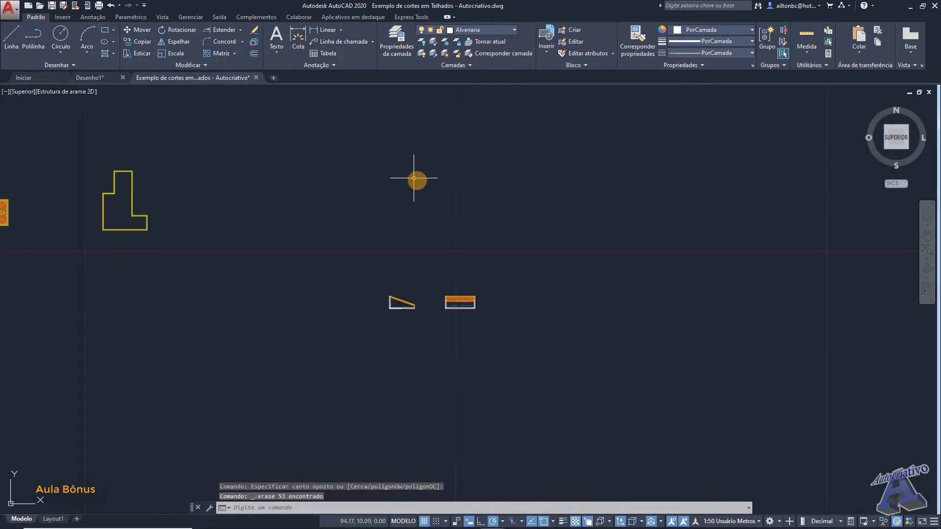
pyautogui.scroll(1, 492, 248)
pyautogui.click(390, 246)
pyautogui.click(510, 316)
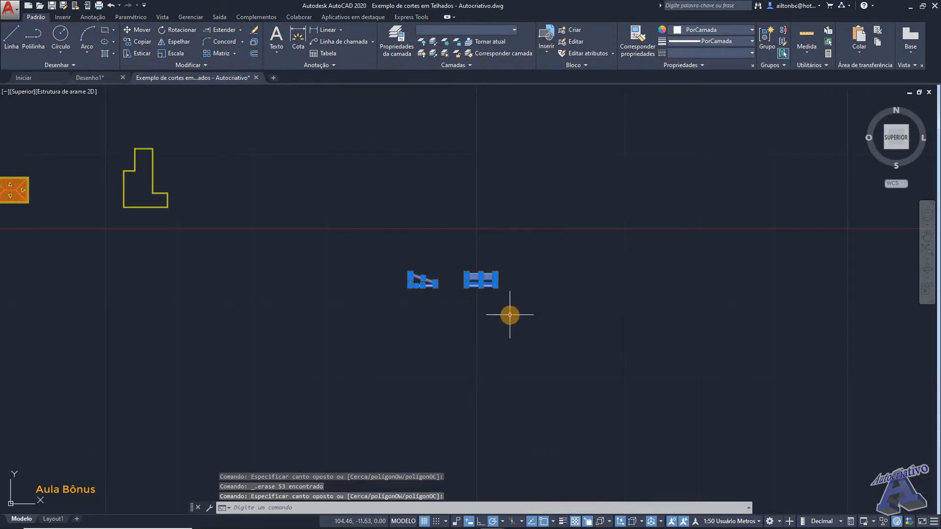
pyautogui.write('m')
pyautogui.press('Return')
pyautogui.click(454, 310)
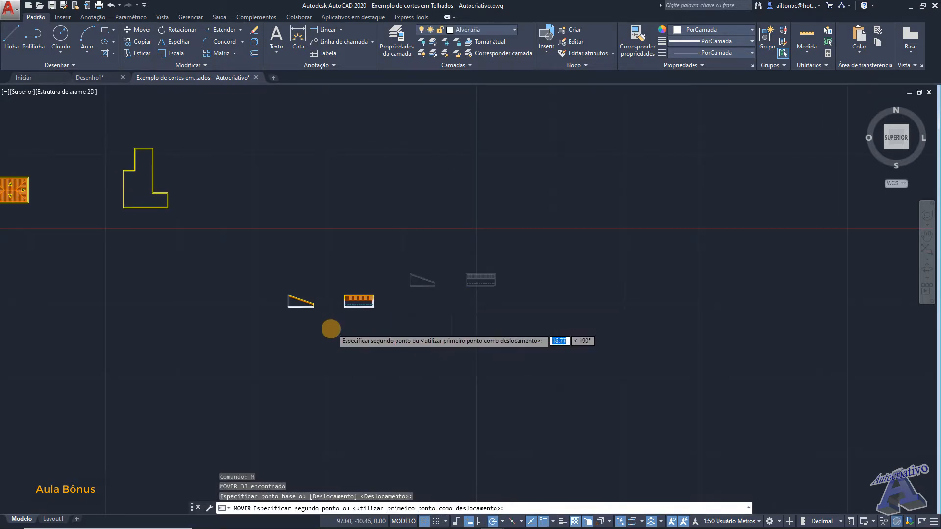
pyautogui.scroll(-4, 330, 330)
pyautogui.moveTo(222, 327); pyautogui.dragTo(478, 322, button='middle')
pyautogui.scroll(4, 385, 307)
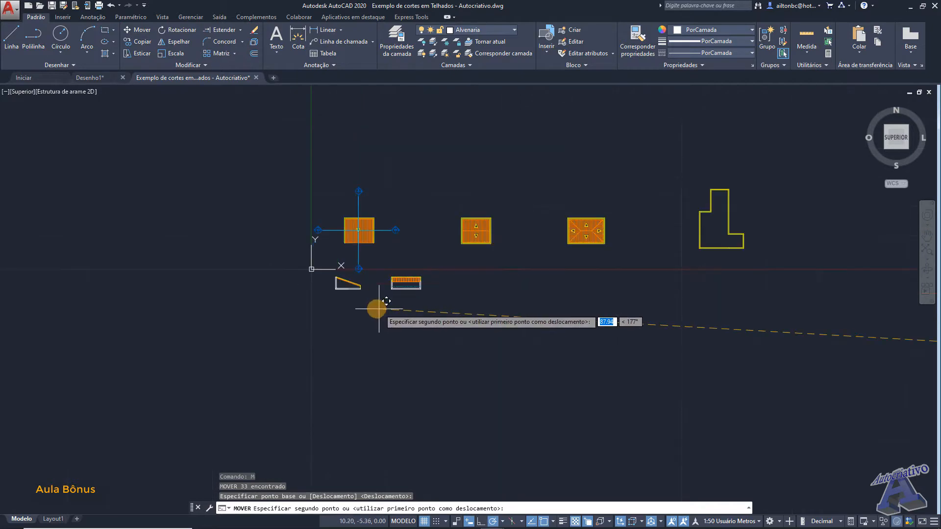
pyautogui.moveTo(398, 347); pyautogui.dragTo(470, 393, button='middle')
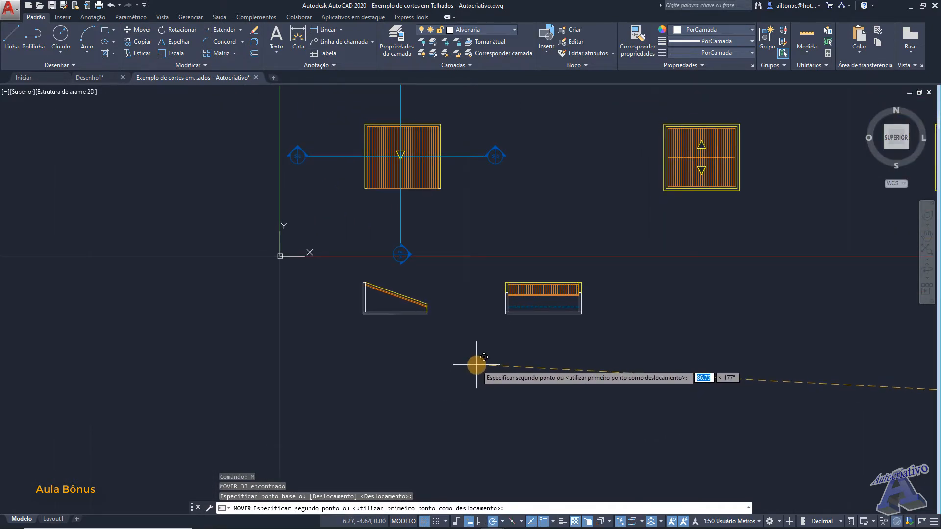
pyautogui.click(474, 361)
# Step: Examine the sloped and rectangular sections against the single-slope roof plan and its section markers
pyautogui.moveTo(536, 358); pyautogui.dragTo(576, 434, button='middle')
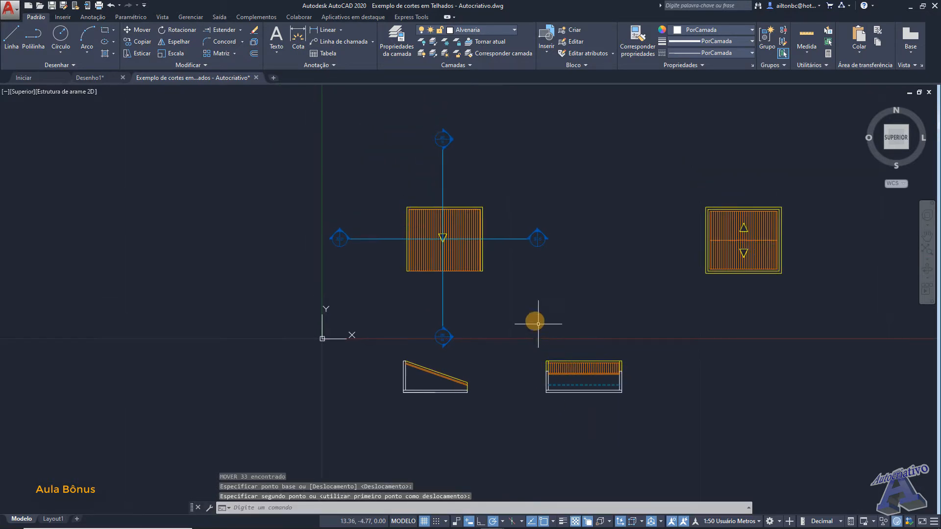
pyautogui.scroll(2, 495, 265)
pyautogui.moveTo(487, 411); pyautogui.dragTo(581, 329, button='middle')
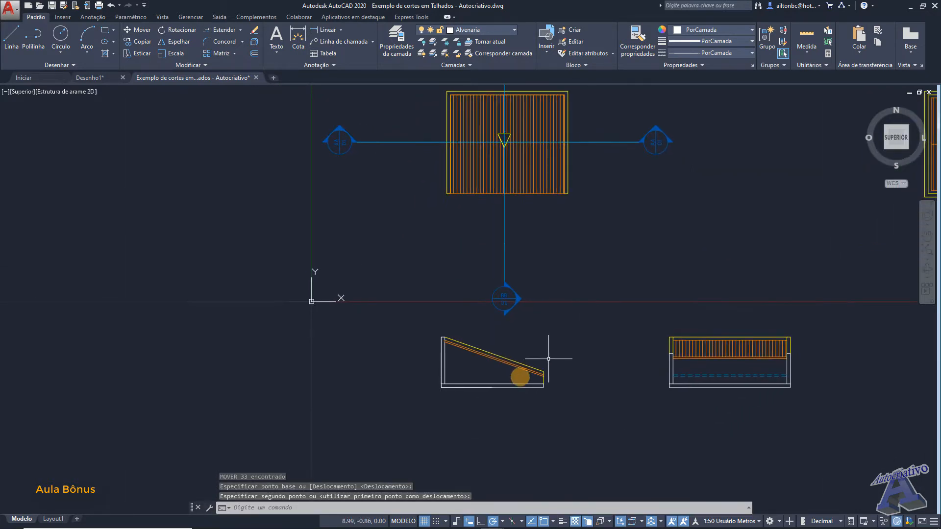
pyautogui.scroll(2, 484, 389)
pyautogui.scroll(2, 485, 388)
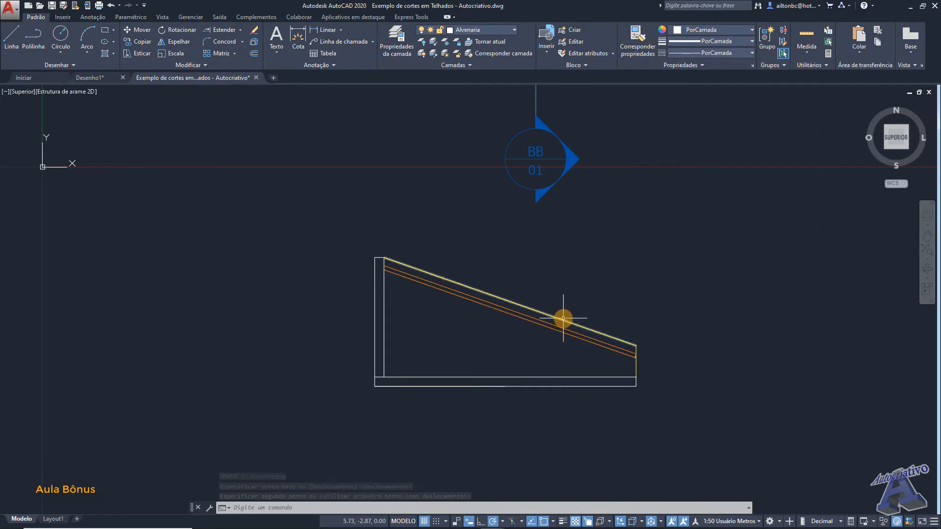
pyautogui.scroll(-4, 563, 319)
pyautogui.moveTo(631, 315)
pyautogui.mouseDown(button='middle')
pyautogui.moveTo(416, 389)
pyautogui.moveTo(378, 419)
pyautogui.mouseUp(button='middle')
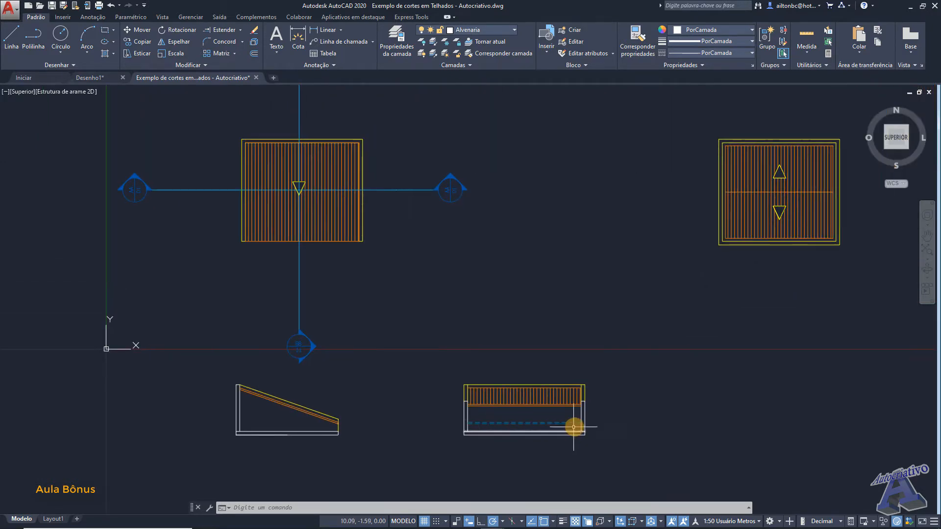
# Step: Move the rectangular section directly beneath the sloped section under the single-slope roof plan
pyautogui.moveTo(402, 296); pyautogui.dragTo(450, 322, button='middle')
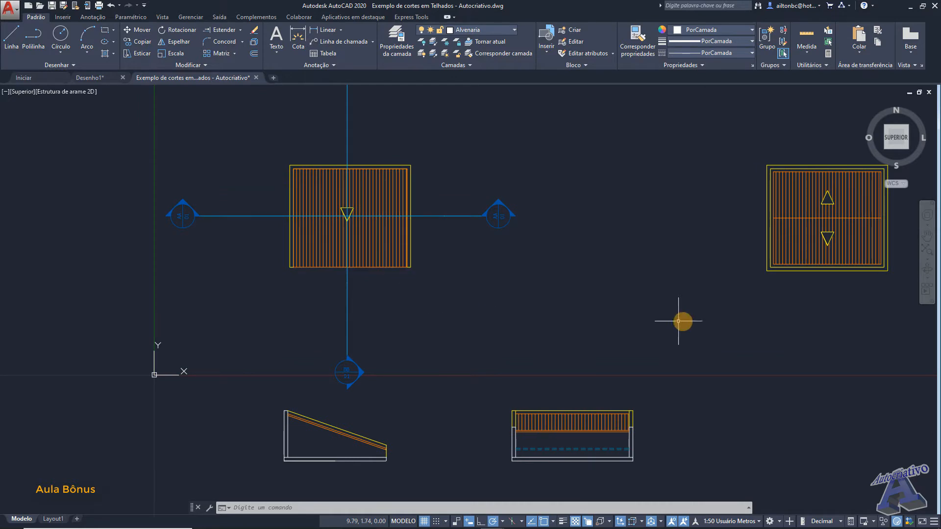
pyautogui.moveTo(679, 321); pyautogui.dragTo(515, 283, button='middle')
pyautogui.moveTo(518, 314); pyautogui.dragTo(528, 321, button='middle')
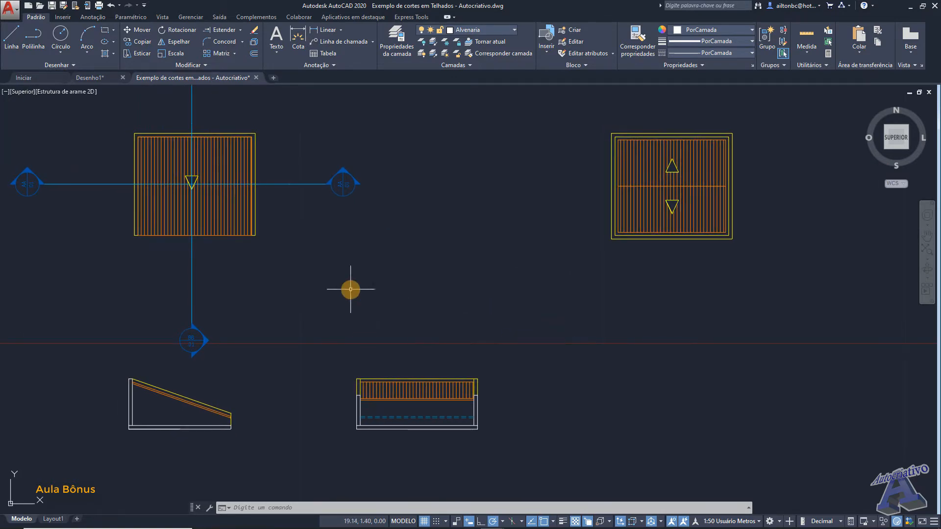
pyautogui.scroll(-2, 353, 293)
pyautogui.click(461, 386)
pyautogui.click(337, 316)
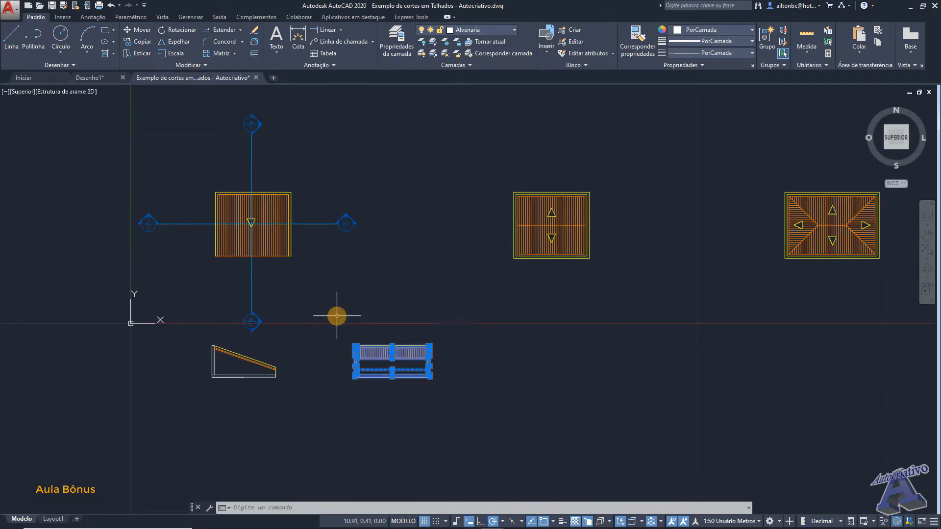
pyautogui.write('m')
pyautogui.press('Return')
pyautogui.click(407, 319)
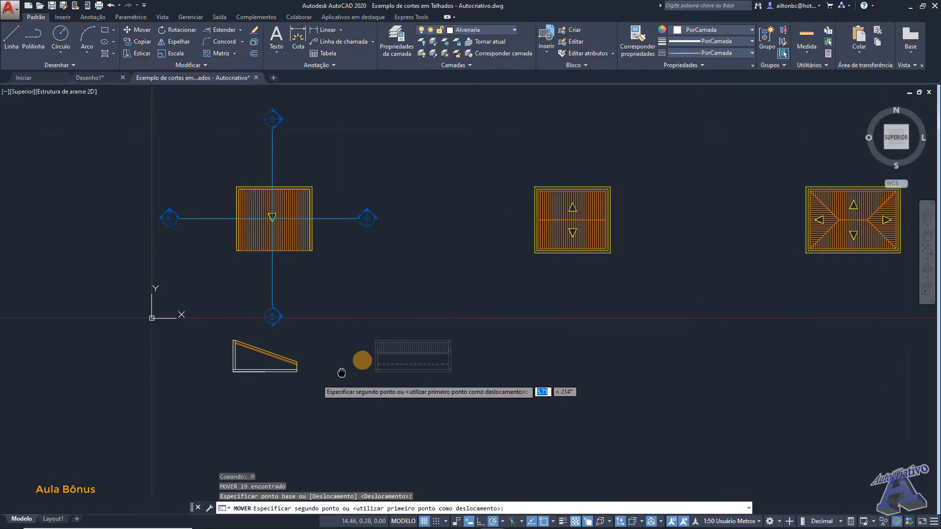
pyautogui.scroll(3, 351, 339)
pyautogui.scroll(2, 351, 340)
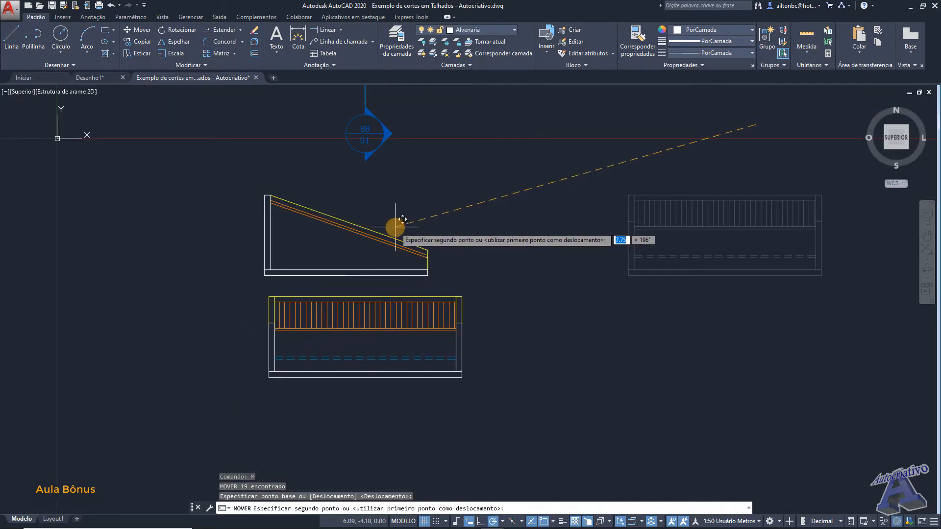
pyautogui.click(387, 257)
pyautogui.scroll(-6, 458, 248)
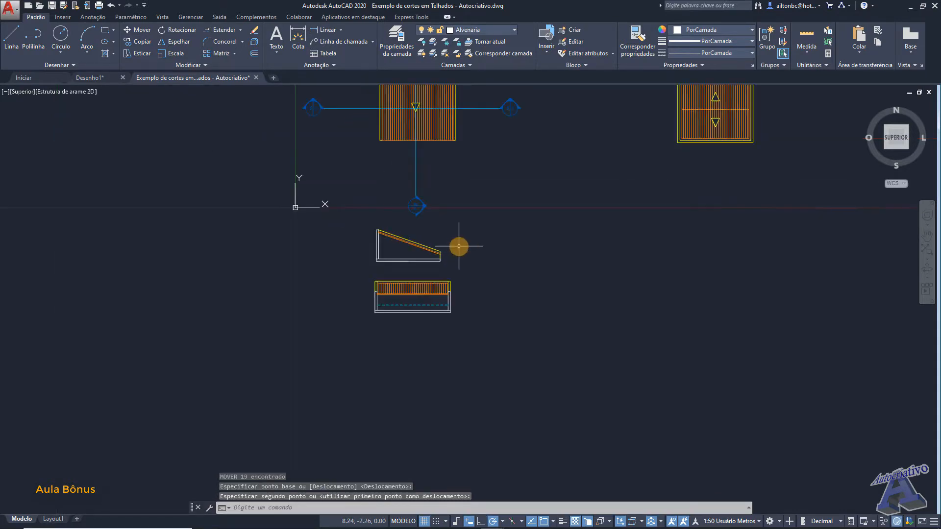
# Step: Copy both section markers from the single-slope roof plan onto the two-slope plan, using the roof's upper-left corner as reference
pyautogui.moveTo(498, 226); pyautogui.dragTo(541, 339, button='middle')
pyautogui.click(535, 294)
pyautogui.click(513, 253)
pyautogui.click(506, 242)
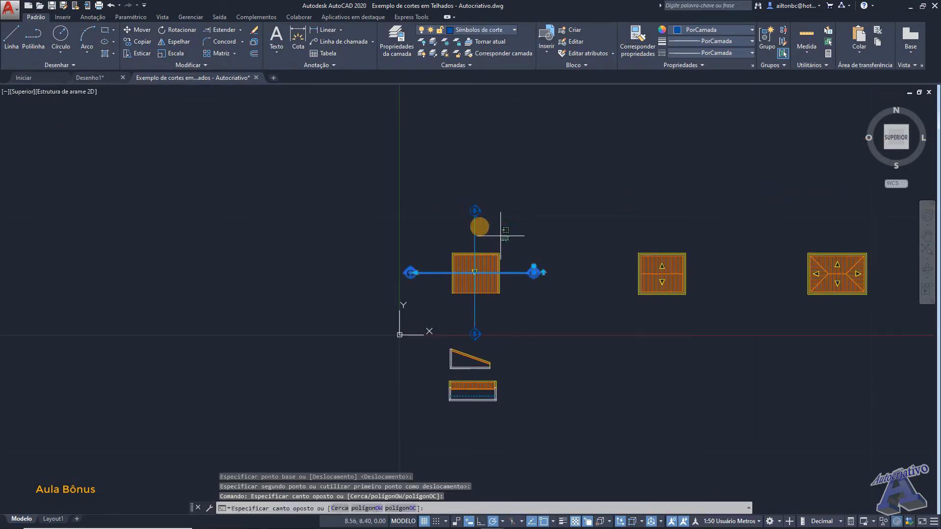
pyautogui.click(460, 220)
pyautogui.write('cp')
pyautogui.press('Return')
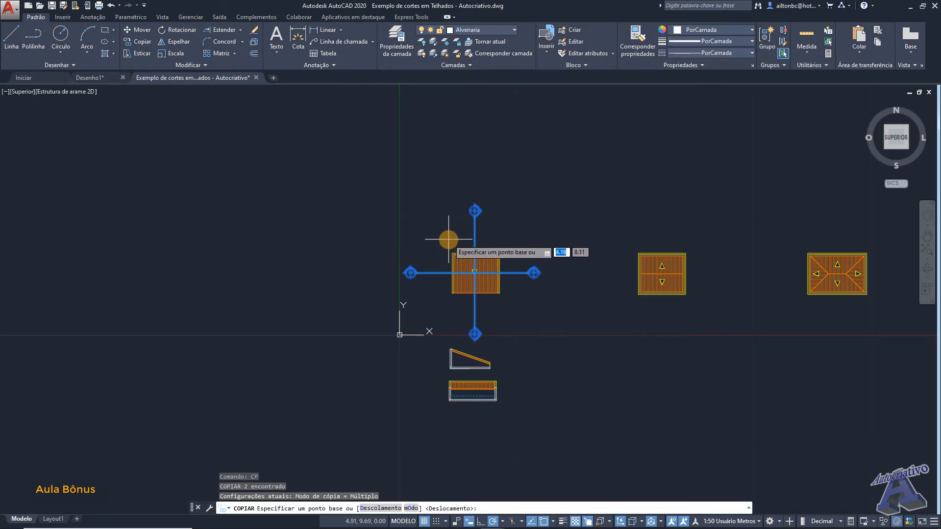
pyautogui.scroll(4, 451, 249)
pyautogui.scroll(2, 451, 250)
pyautogui.click(451, 267)
pyautogui.moveTo(761, 237); pyautogui.dragTo(353, 196, button='middle')
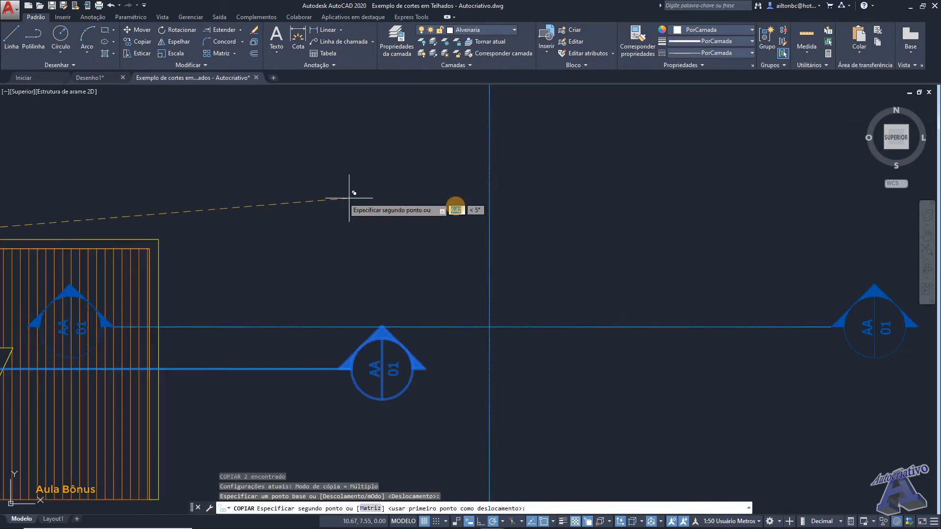
pyautogui.scroll(-4, 569, 214)
pyautogui.moveTo(655, 224); pyautogui.dragTo(521, 242, button='middle')
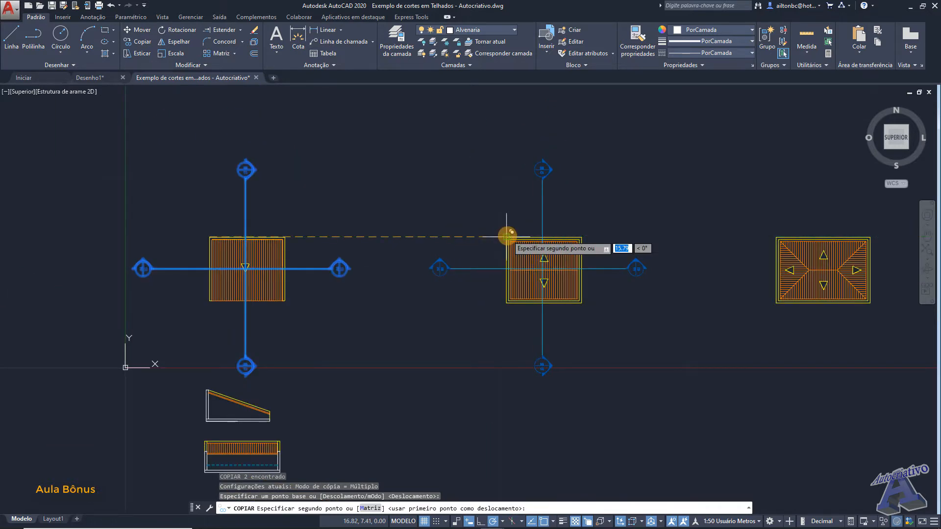
pyautogui.click(506, 238)
pyautogui.scroll(-2, 497, 204)
pyautogui.press('Escape')
pyautogui.scroll(1, 521, 216)
# Step: Copy the two-slope roof plan with its section markers about 64 units horizontally, into the empty area beyond the L-shaped outline
pyautogui.scroll(-4, 525, 216)
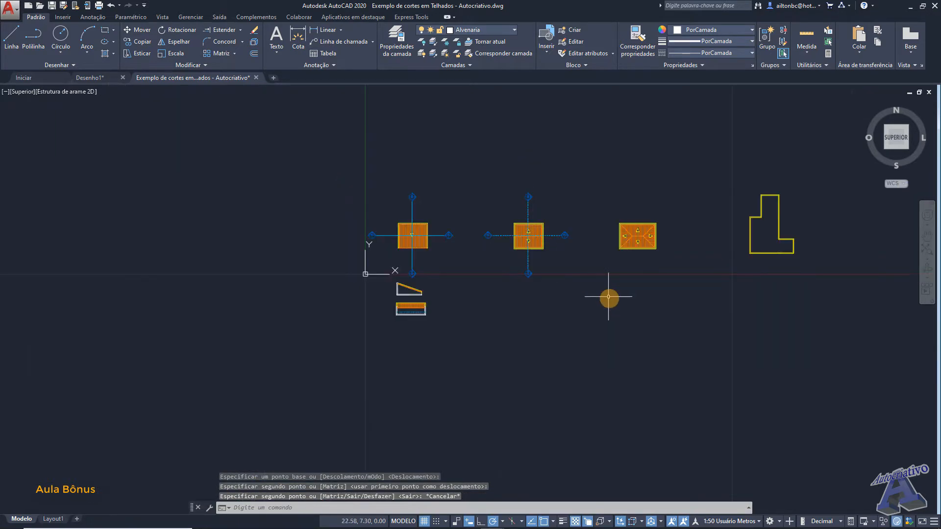
pyautogui.click(592, 294)
pyautogui.click(544, 239)
pyautogui.write('cp')
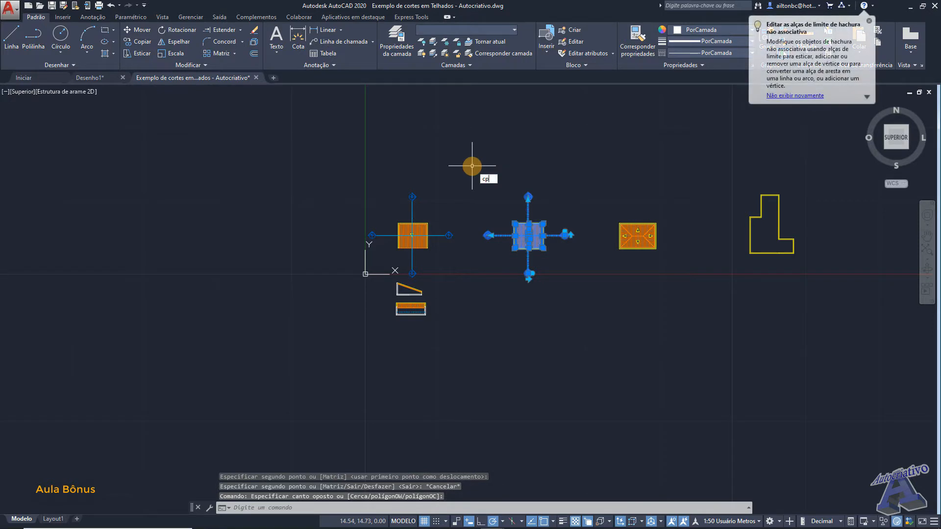
pyautogui.press('Return')
pyautogui.click(472, 185)
pyautogui.moveTo(651, 195); pyautogui.dragTo(246, 206, button='middle')
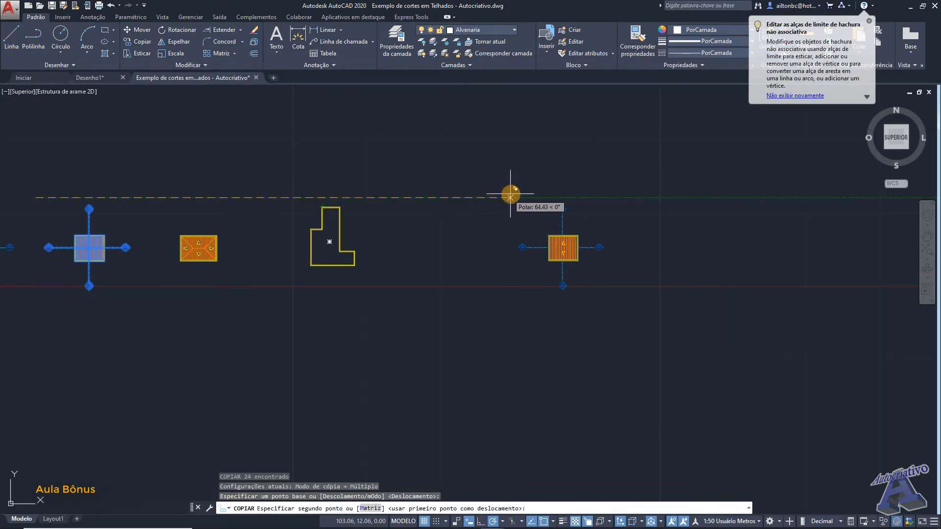
pyautogui.click(511, 197)
pyautogui.press('Escape')
# Step: Rotate the copied two-slope plan and its markers 90° counterclockwise so the BB section line runs horizontally
pyautogui.scroll(5, 559, 233)
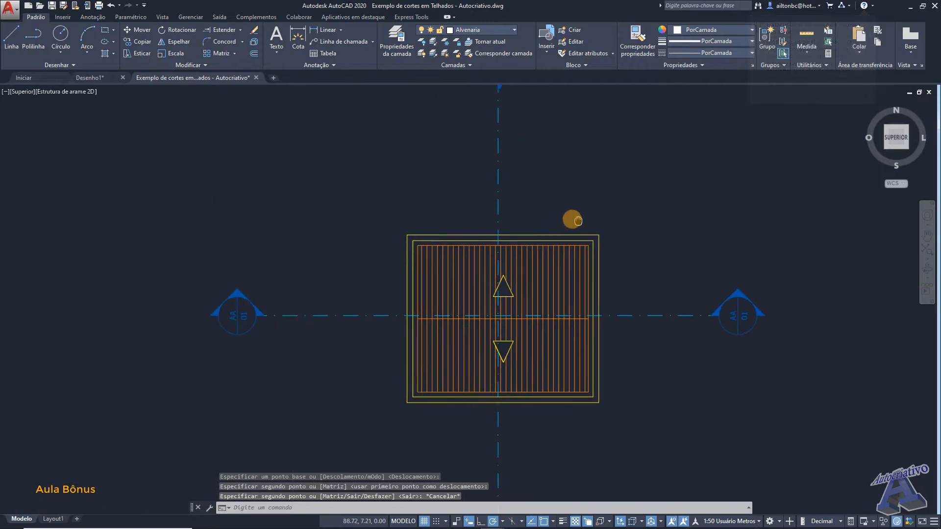
pyautogui.scroll(3, 495, 289)
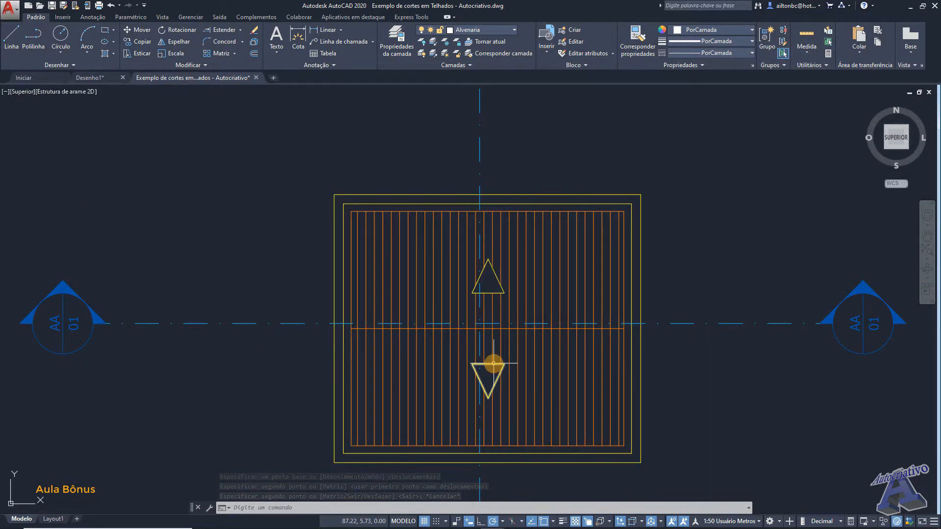
pyautogui.moveTo(493, 363)
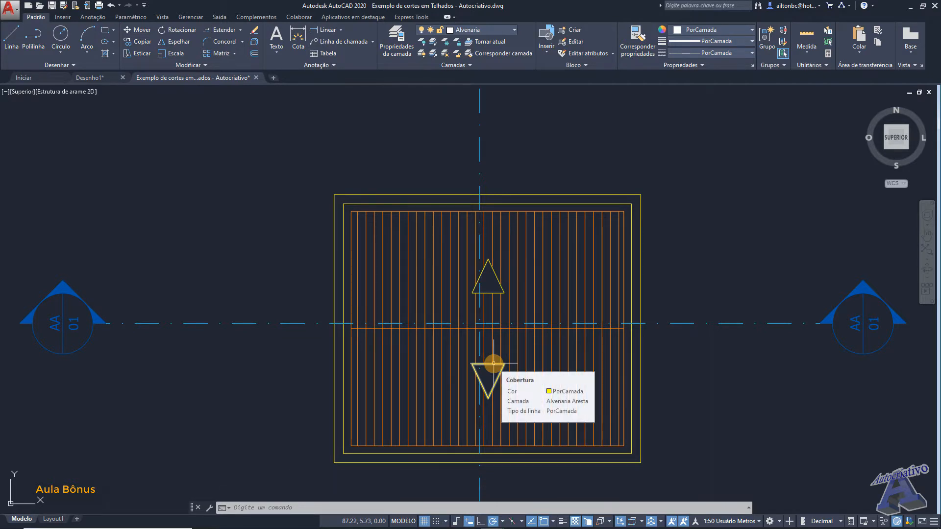
pyautogui.scroll(-2, 494, 363)
pyautogui.scroll(-3, 491, 297)
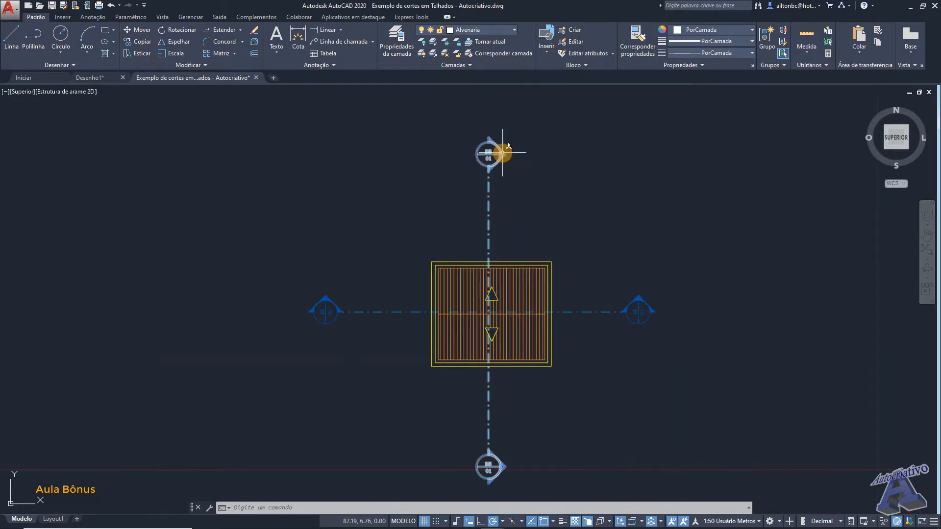
pyautogui.moveTo(494, 218); pyautogui.dragTo(522, 235, button='middle')
pyautogui.scroll(-2, 522, 235)
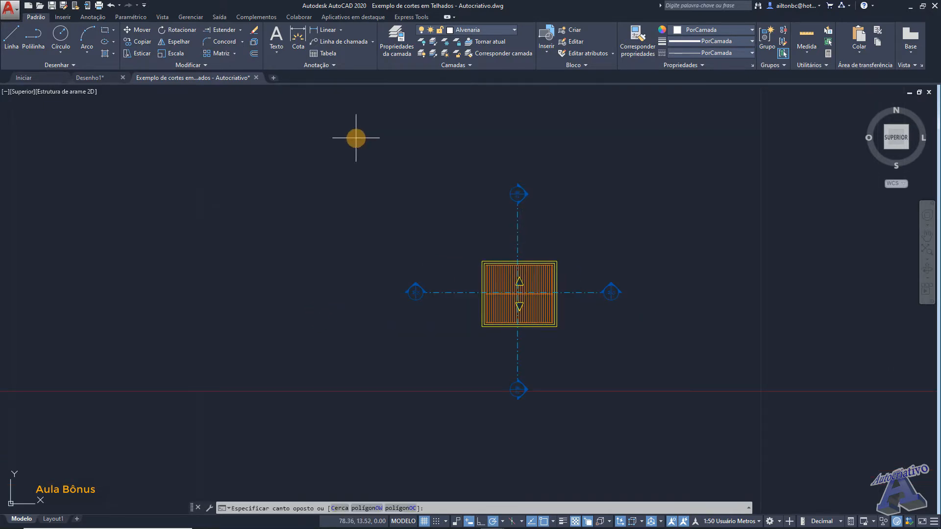
pyautogui.click(685, 447)
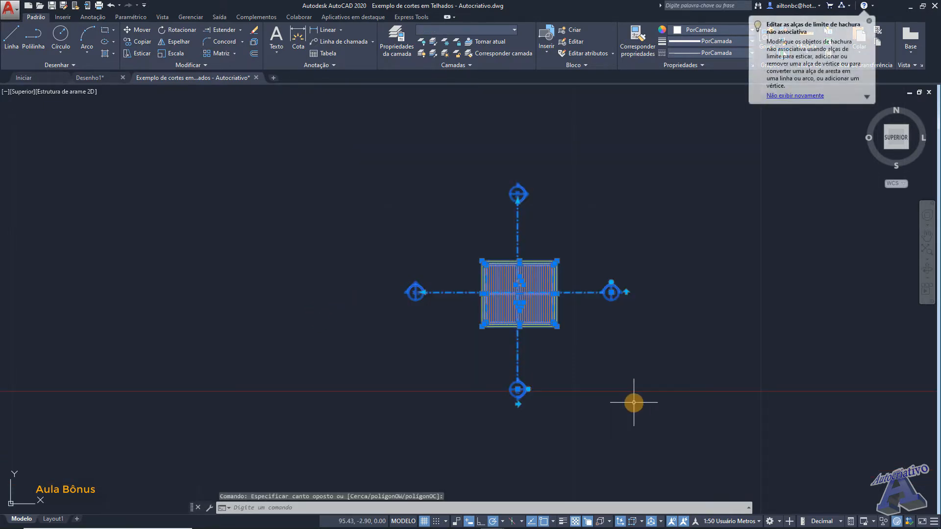
pyautogui.write('ro')
pyautogui.press('Return')
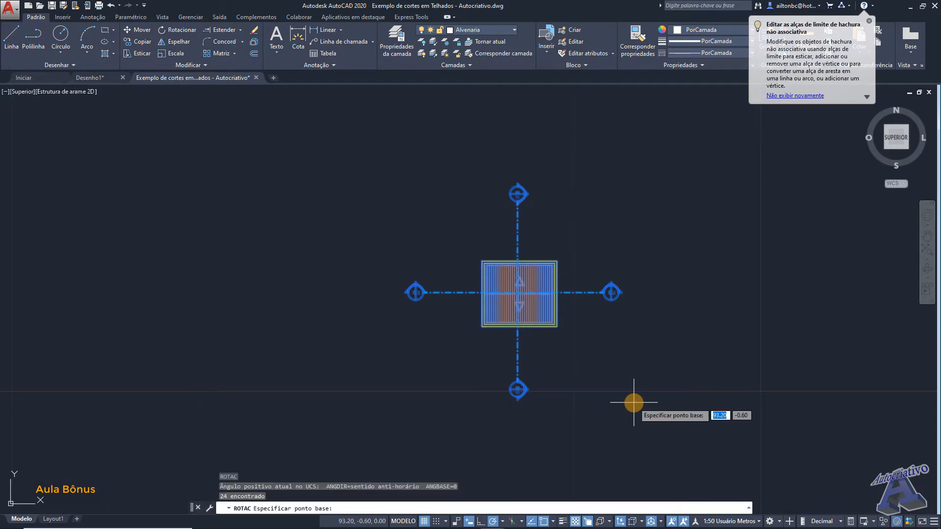
pyautogui.click(605, 362)
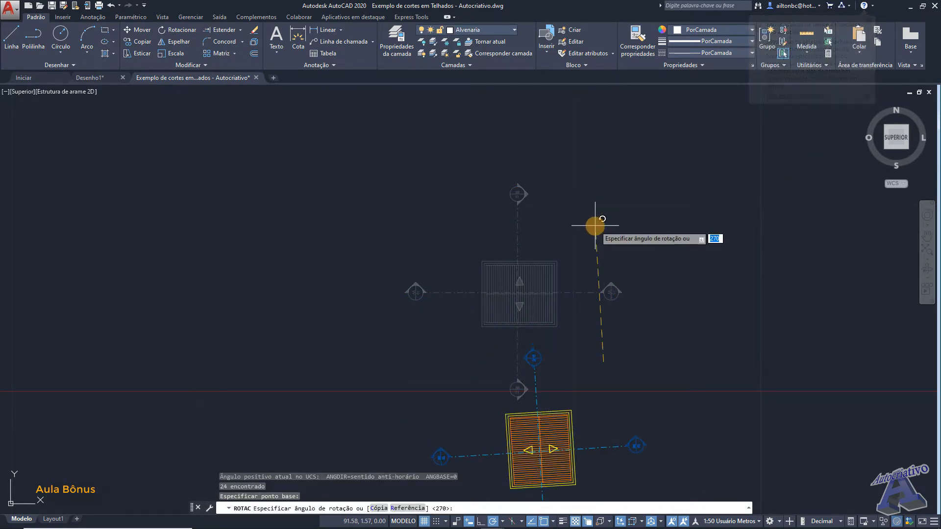
pyautogui.click(606, 224)
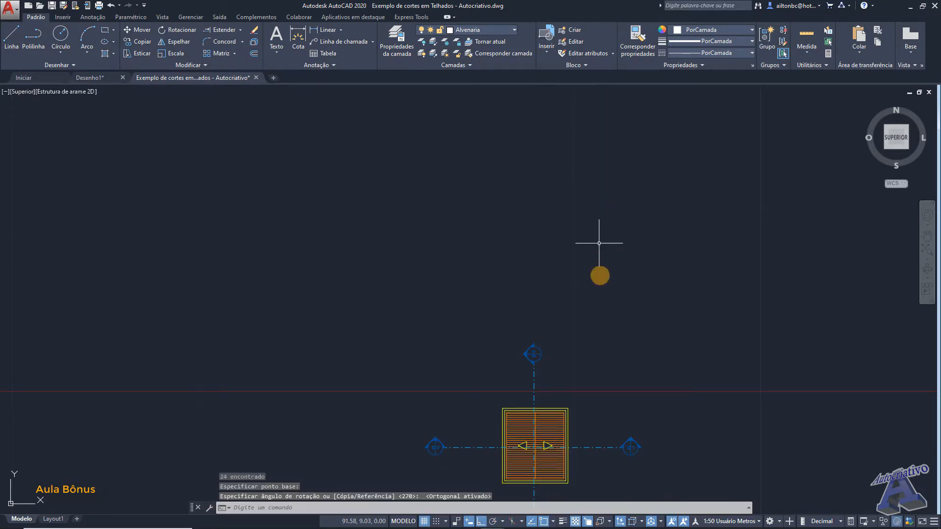
# Step: Move the rotated two-slope plan and its markers upward, clear of the X axis
pyautogui.moveTo(618, 371); pyautogui.dragTo(627, 210, button='middle')
pyautogui.scroll(3, 640, 279)
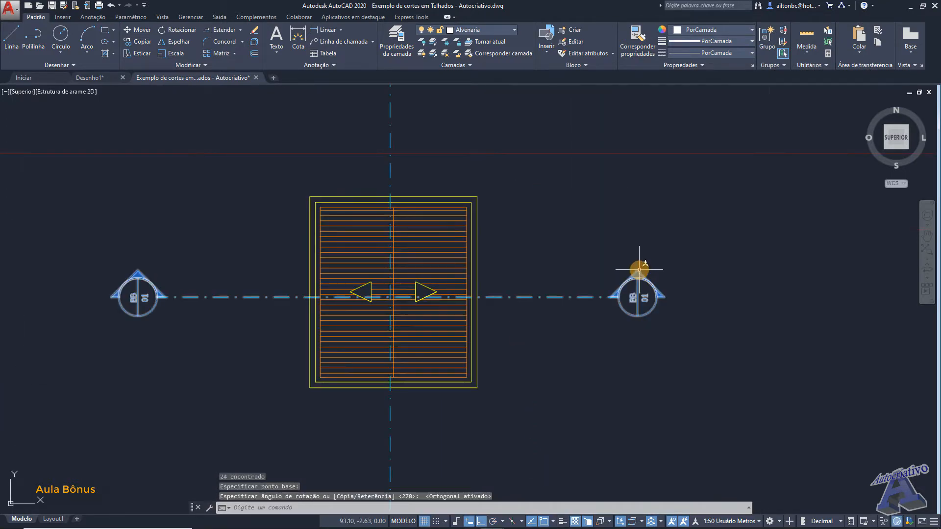
pyautogui.scroll(-4, 641, 278)
pyautogui.click(716, 435)
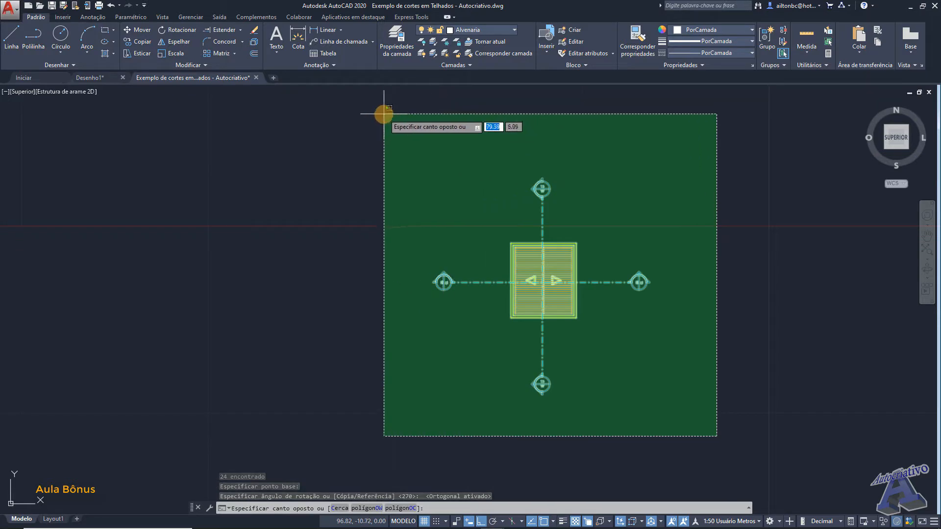
pyautogui.click(382, 112)
pyautogui.write('m')
pyautogui.press('Return')
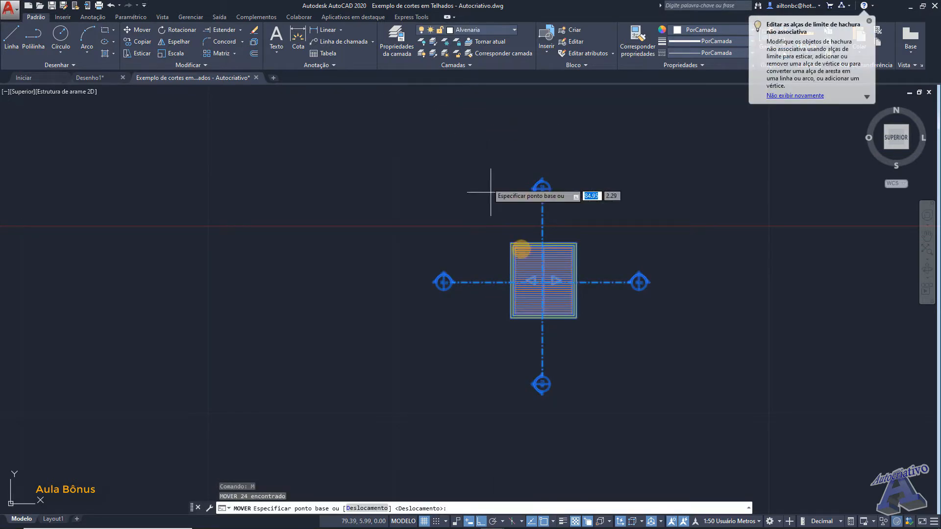
pyautogui.click(597, 382)
pyautogui.scroll(-5, 596, 285)
pyautogui.moveTo(601, 261); pyautogui.dragTo(593, 297, button='middle')
pyautogui.press('Escape')
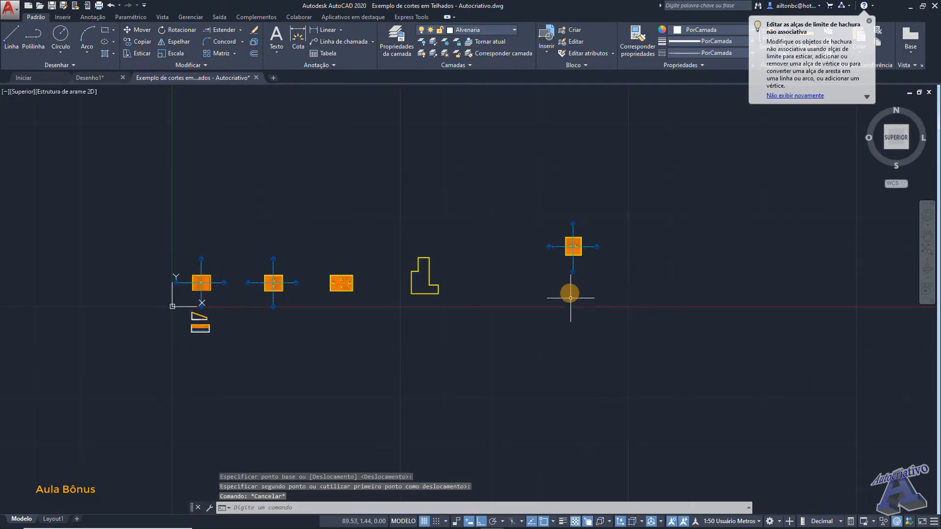
# Step: Draw a horizontal base line beneath the rotated plan, extending past both sides of the roof
pyautogui.scroll(4, 591, 258)
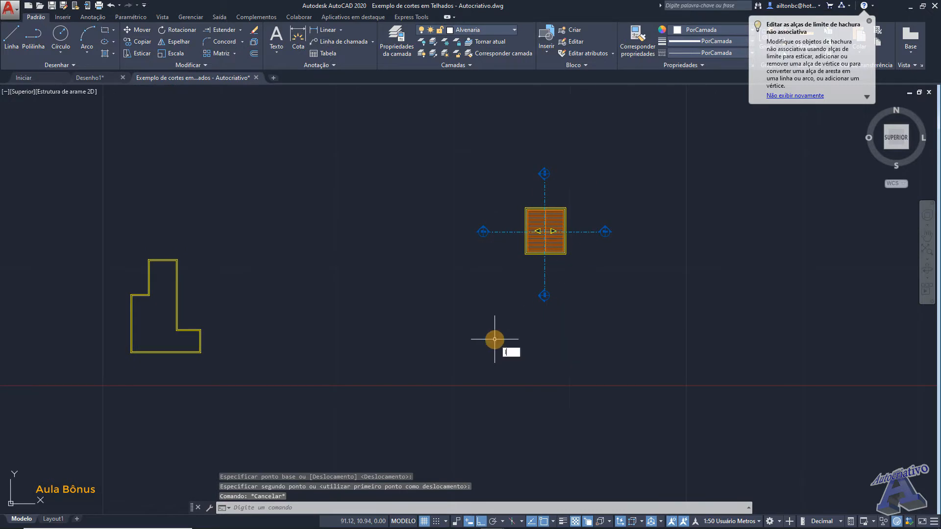
pyautogui.write('l')
pyautogui.press('Return')
pyautogui.scroll(2, 539, 324)
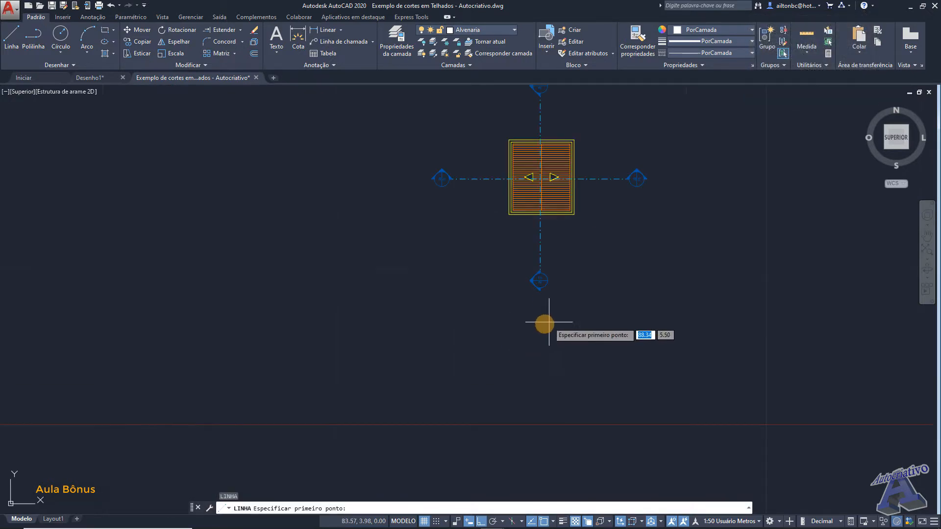
pyautogui.click(458, 380)
pyautogui.click(645, 379)
pyautogui.press('Escape')
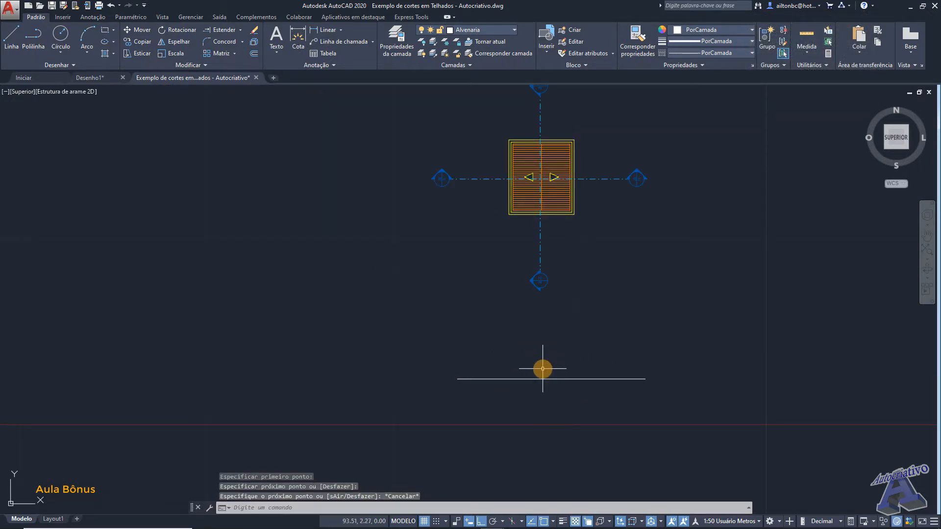
# Step: Offset the base line 0.1 upward to form the floor thickness
pyautogui.write('d')
pyautogui.press('Return')
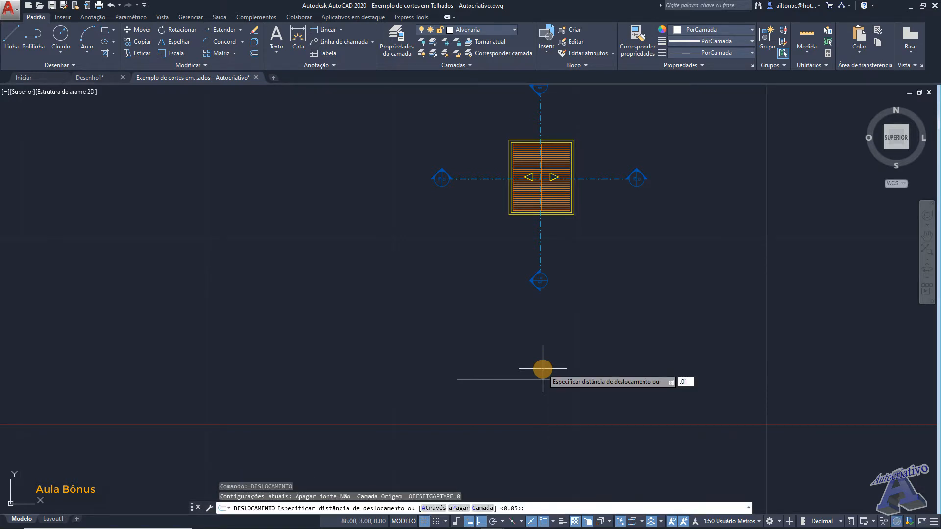
pyautogui.write('.1')
pyautogui.press('Return')
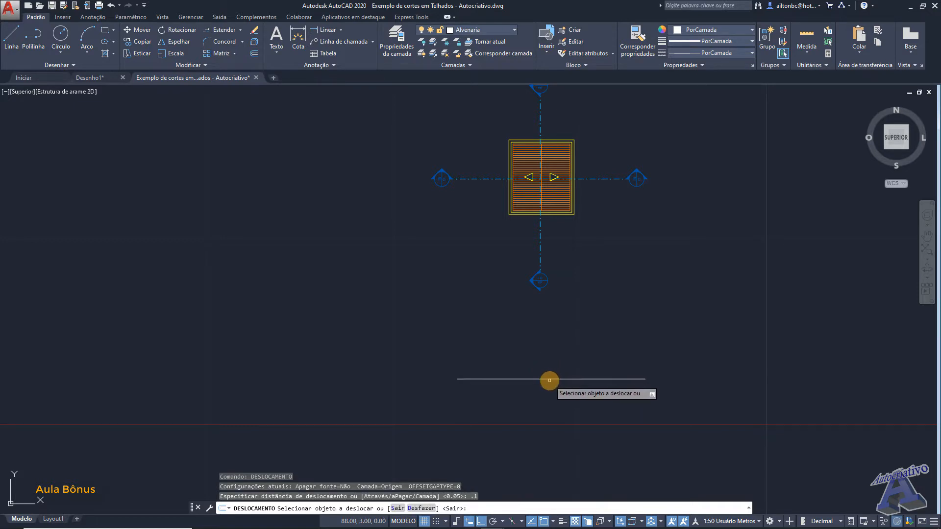
pyautogui.click(547, 378)
pyautogui.click(551, 375)
pyautogui.scroll(6, 553, 368)
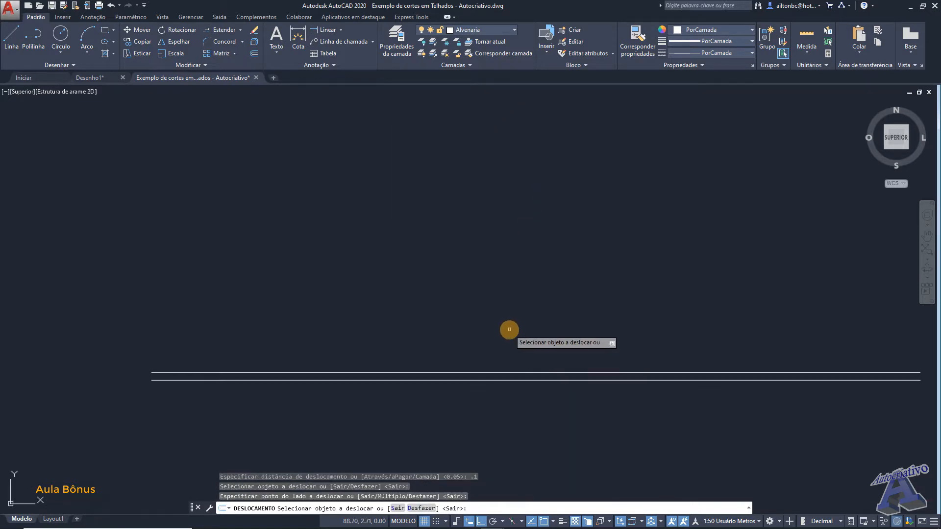
pyautogui.press('Escape')
# Step: Offset the upper floor line 0.3 upward
pyautogui.write('d')
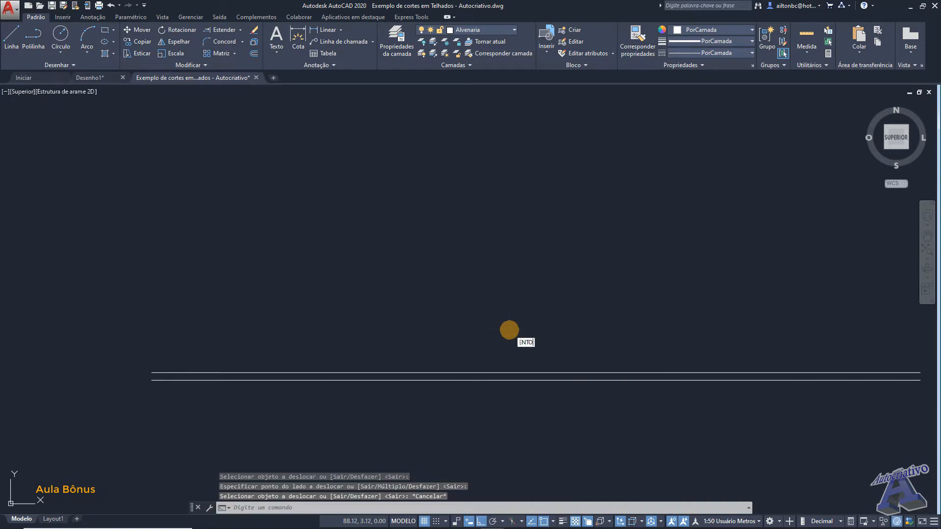
pyautogui.press('Return')
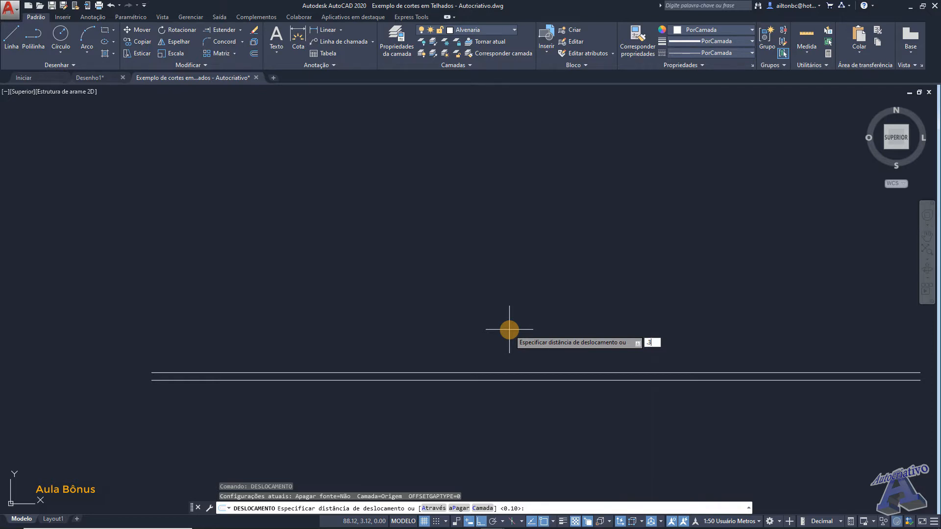
pyautogui.press('Return')
pyautogui.click(523, 373)
pyautogui.click(517, 336)
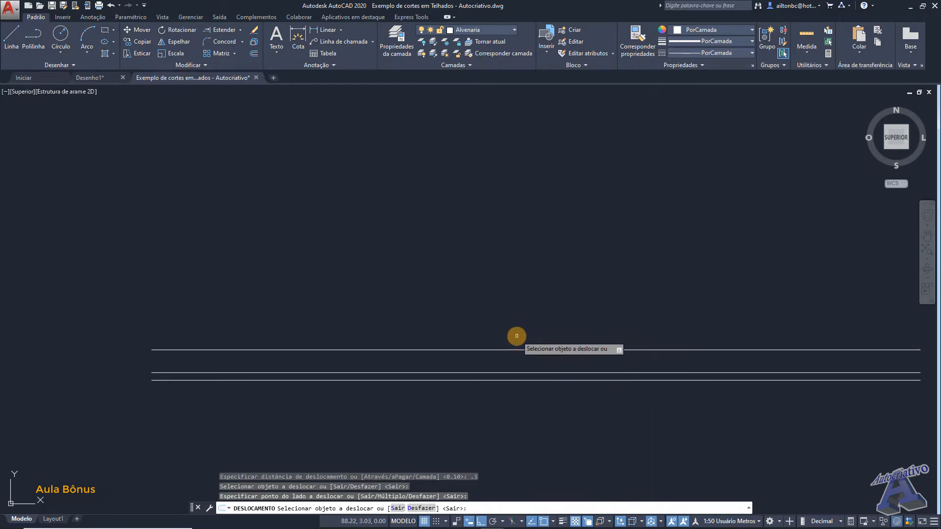
# Step: Draw vertical construction lines through the outer and inner faces of the plan's left wall along cut line BB
pyautogui.press('Escape')
pyautogui.scroll(-4, 514, 330)
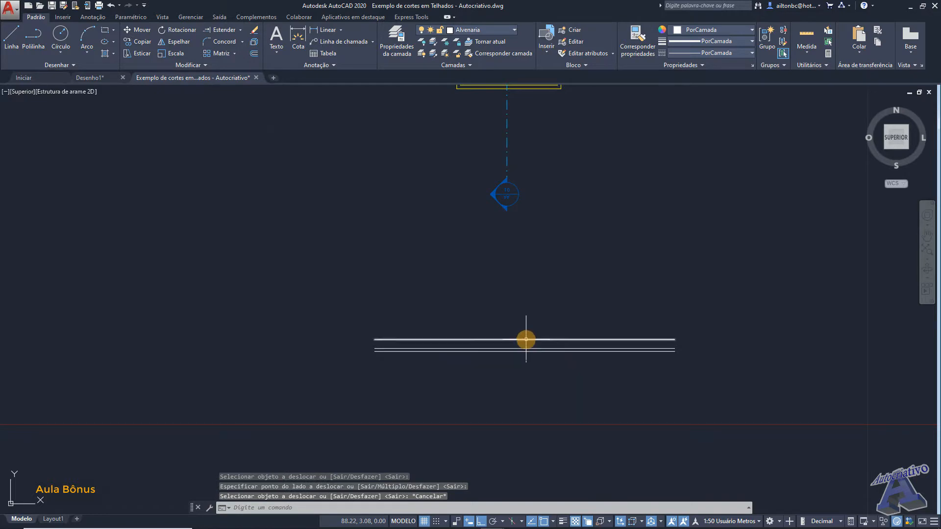
pyautogui.scroll(-2, 526, 339)
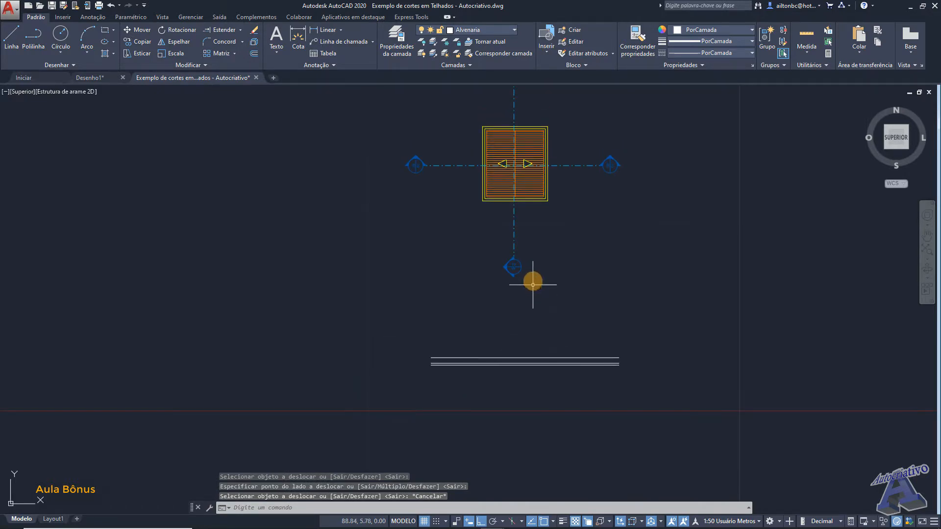
pyautogui.moveTo(544, 237); pyautogui.dragTo(551, 330, button='middle')
pyautogui.scroll(4, 612, 246)
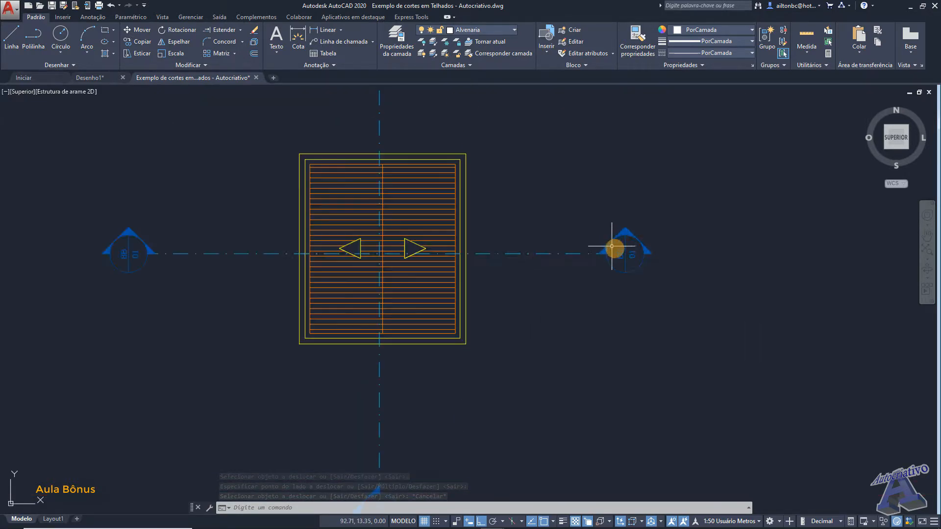
pyautogui.scroll(-2, 592, 264)
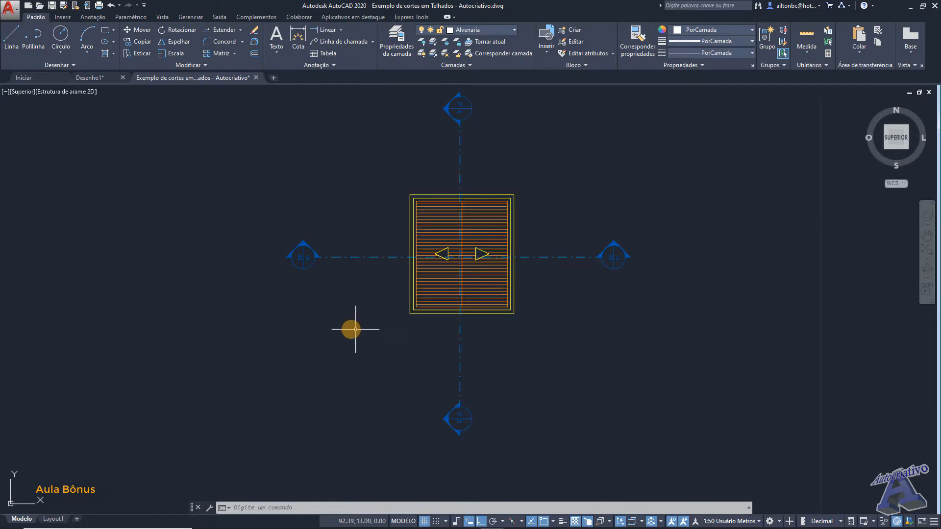
pyautogui.moveTo(355, 329); pyautogui.dragTo(360, 326, button='middle')
pyautogui.click(65, 65)
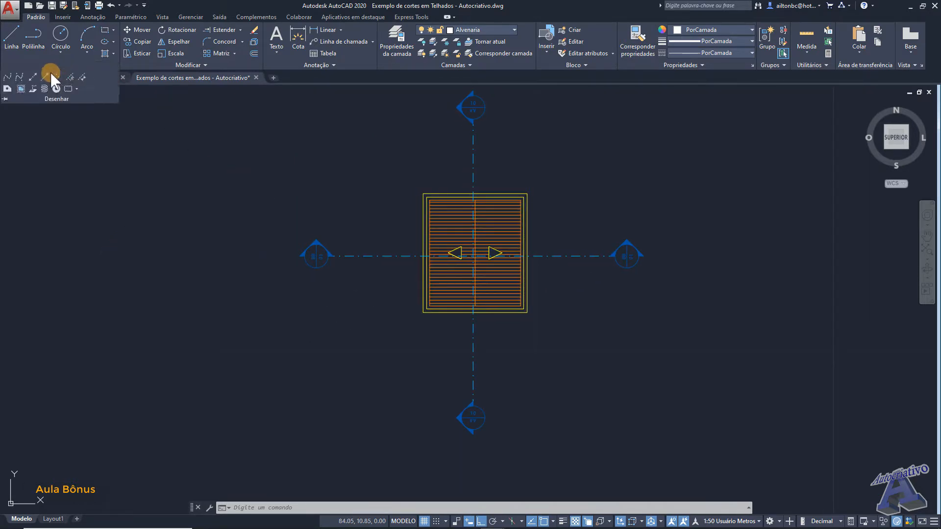
pyautogui.click(32, 78)
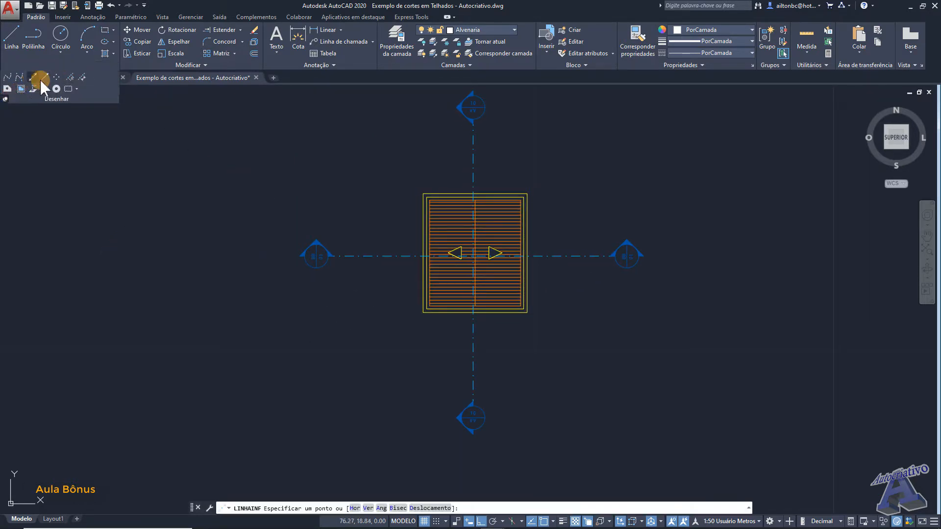
pyautogui.click(369, 509)
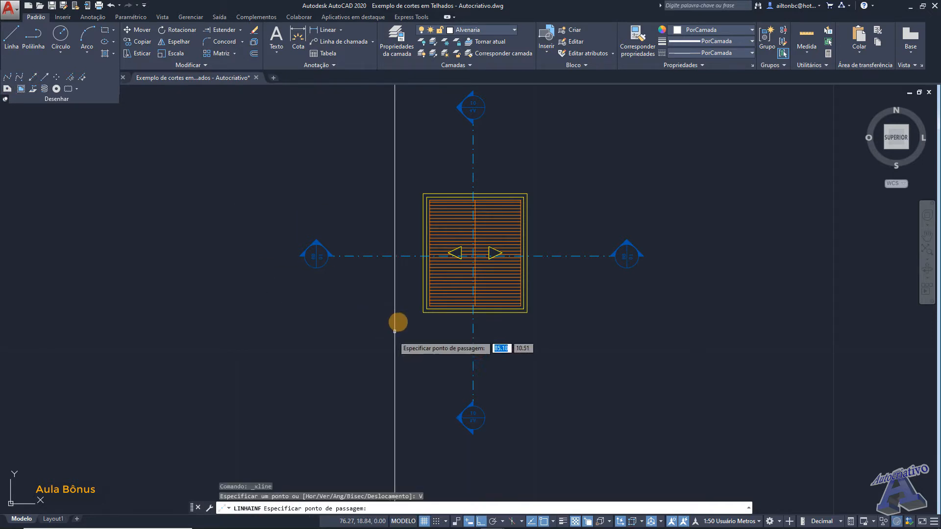
pyautogui.scroll(4, 392, 265)
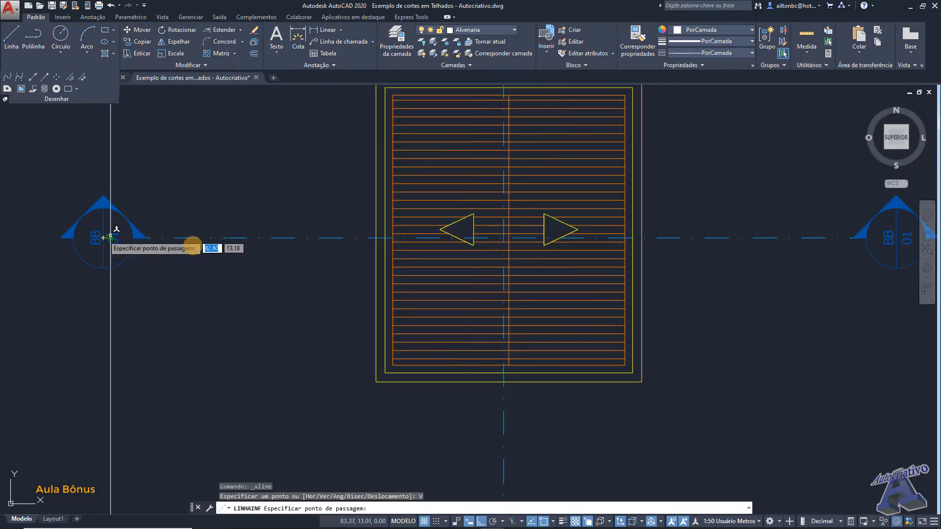
pyautogui.scroll(6, 374, 242)
pyautogui.moveTo(366, 244); pyautogui.dragTo(415, 270, button='middle')
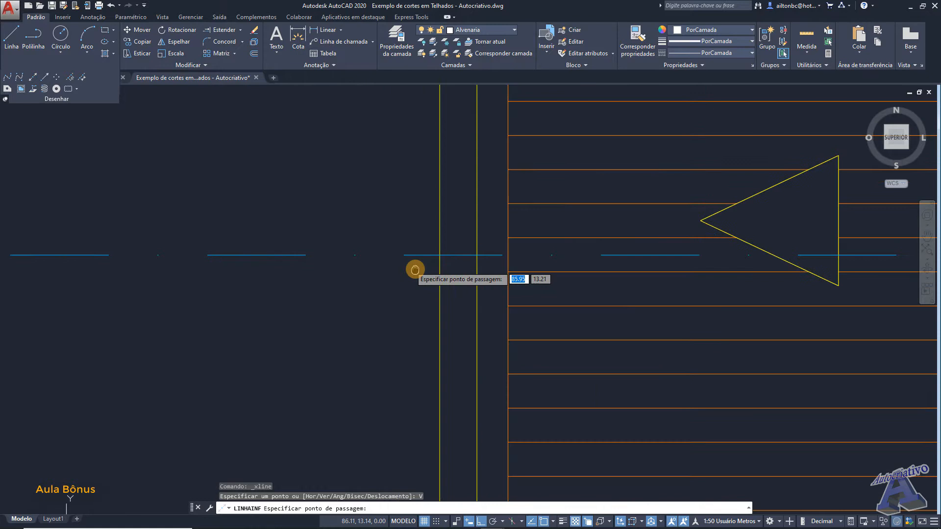
pyautogui.click(440, 254)
pyautogui.click(477, 255)
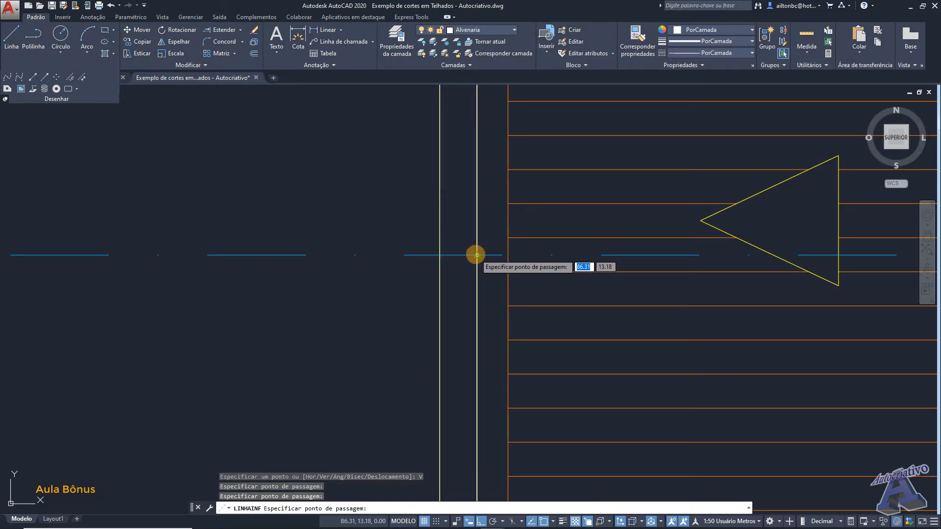
# Step: Draw vertical construction lines through the inner and outer faces of the plan's right wall
pyautogui.scroll(-4, 477, 255)
pyautogui.moveTo(689, 288); pyautogui.dragTo(313, 293, button='middle')
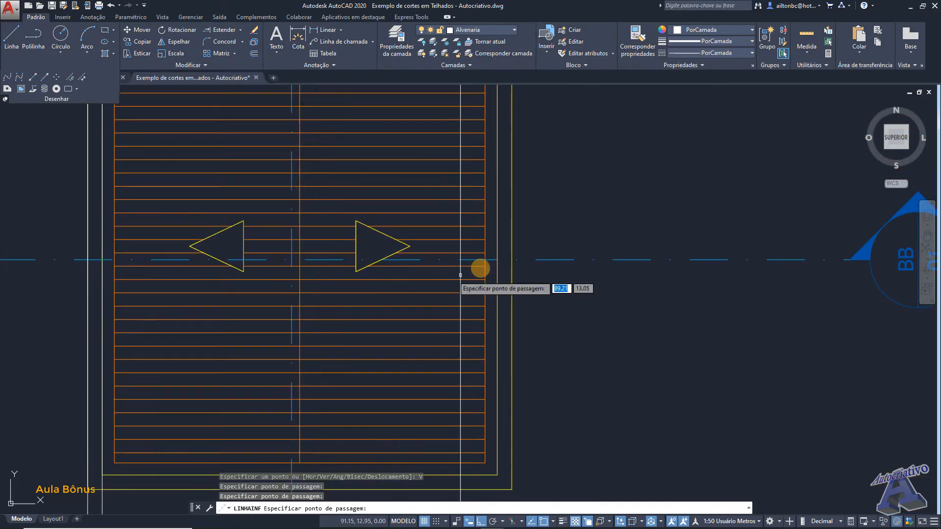
pyautogui.scroll(2, 497, 259)
pyautogui.click(519, 261)
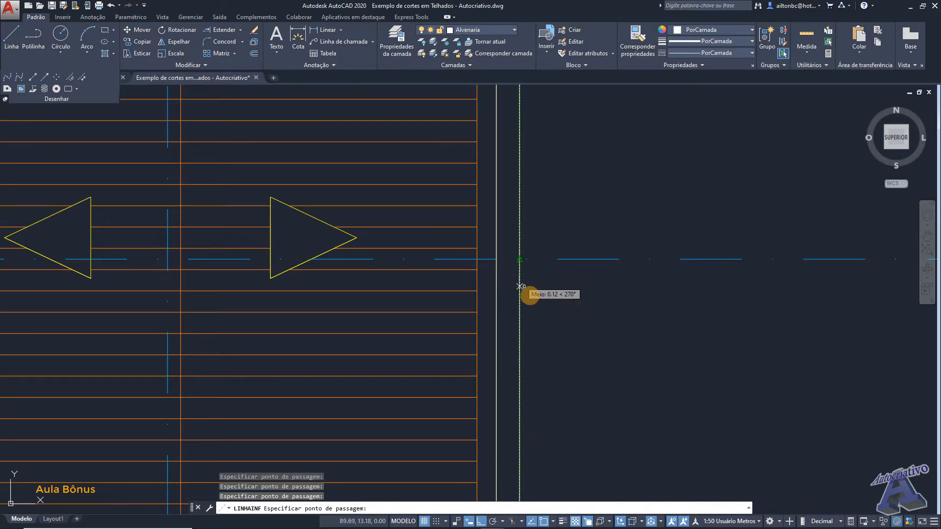
pyautogui.scroll(-8, 534, 334)
pyautogui.moveTo(537, 332); pyautogui.dragTo(583, 163, button='middle')
pyautogui.scroll(4, 536, 320)
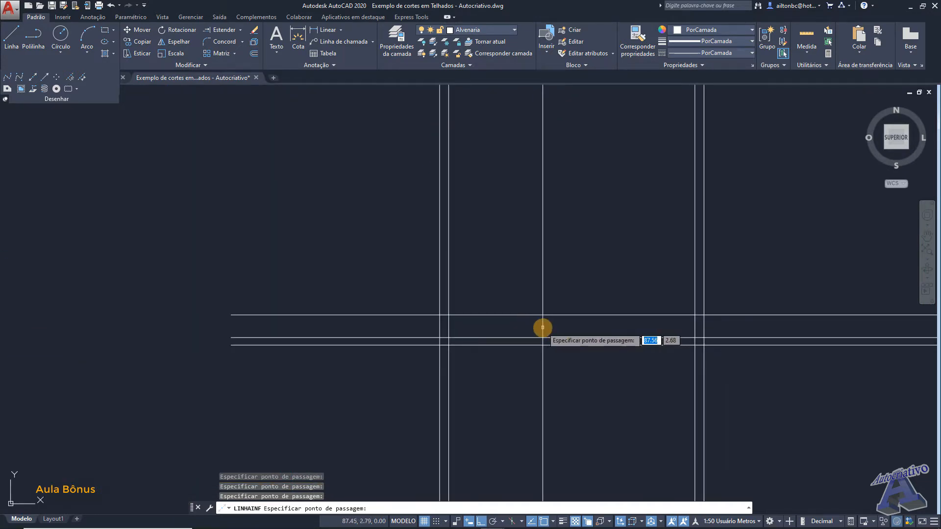
pyautogui.press('Escape')
# Step: Trim the construction lines and horizontal lines against each other, leaving only the closed wall and floor outline
pyautogui.write('ap')
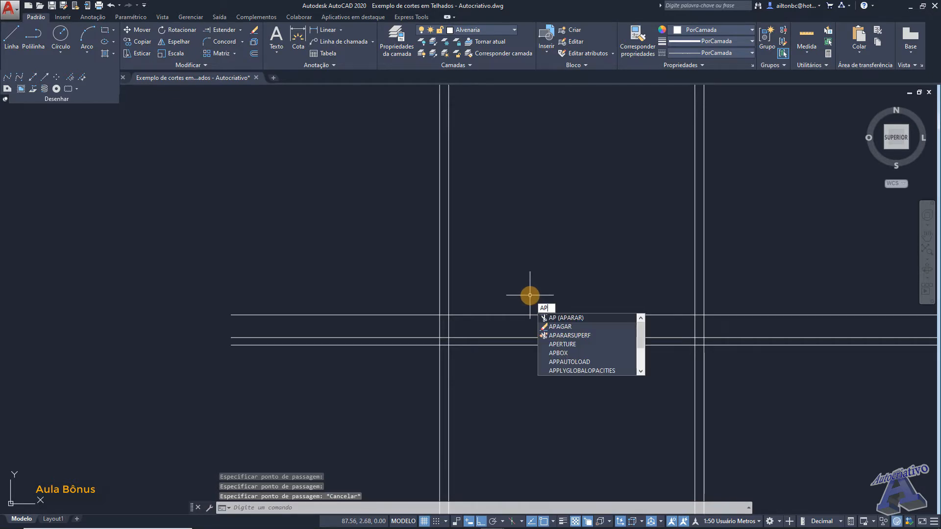
pyautogui.press('Return')
pyautogui.click(790, 401)
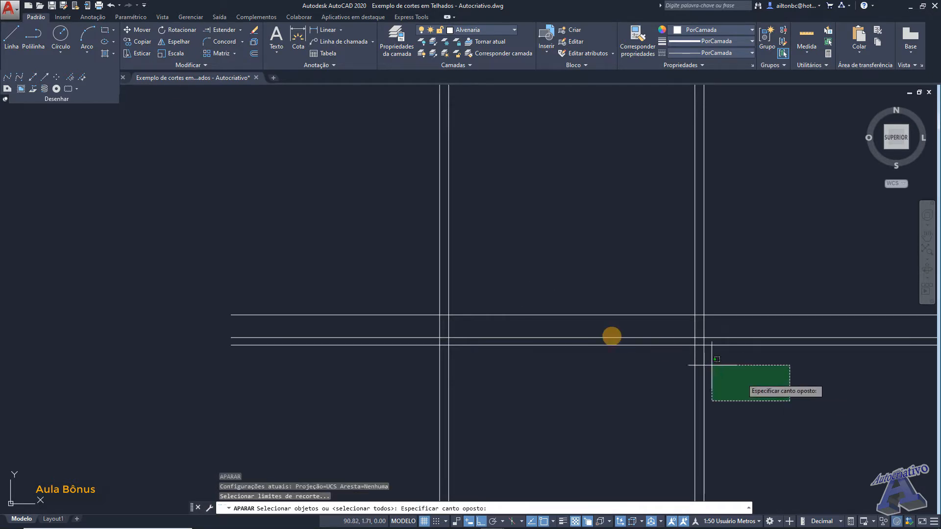
pyautogui.click(391, 264)
pyautogui.press('Return')
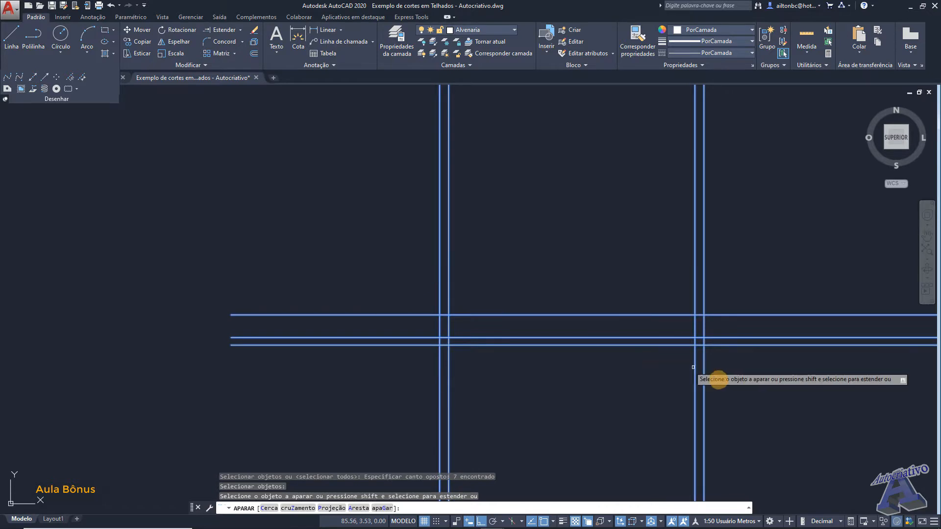
pyautogui.click(719, 381)
pyautogui.click(393, 261)
pyautogui.press('Escape')
pyautogui.moveTo(515, 286); pyautogui.dragTo(435, 286, button='middle')
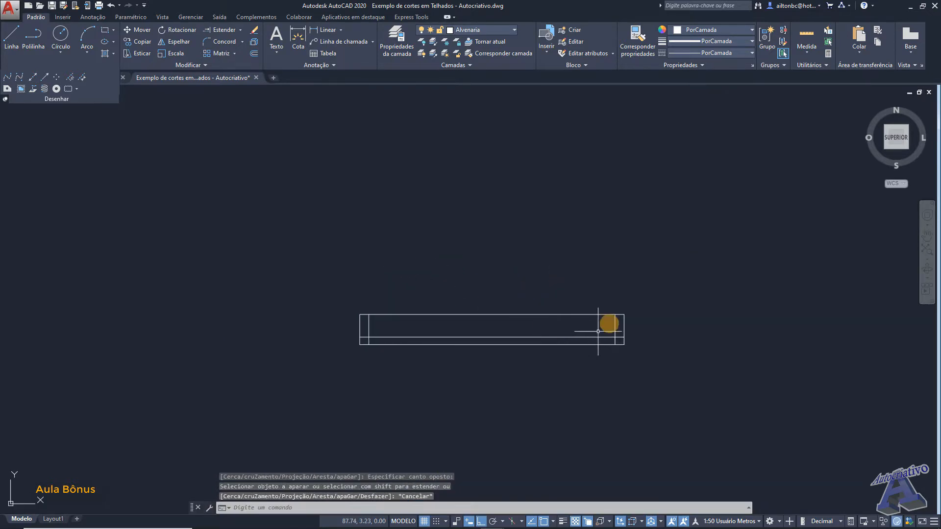
# Step: Examine the cut side wall and the far wall beyond cut line BB in the rotated plan
pyautogui.scroll(-6, 619, 330)
pyautogui.moveTo(609, 283); pyautogui.dragTo(561, 399, button='middle')
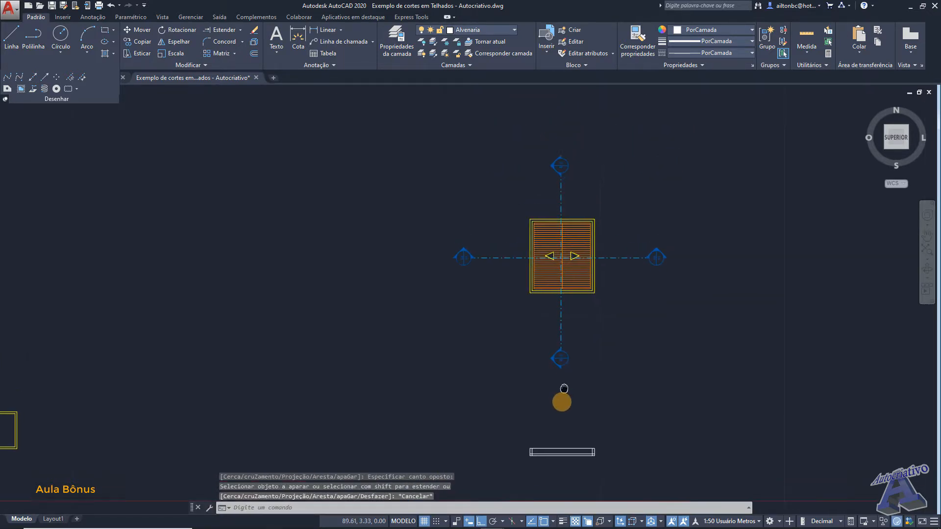
pyautogui.scroll(6, 520, 250)
pyautogui.scroll(4, 520, 250)
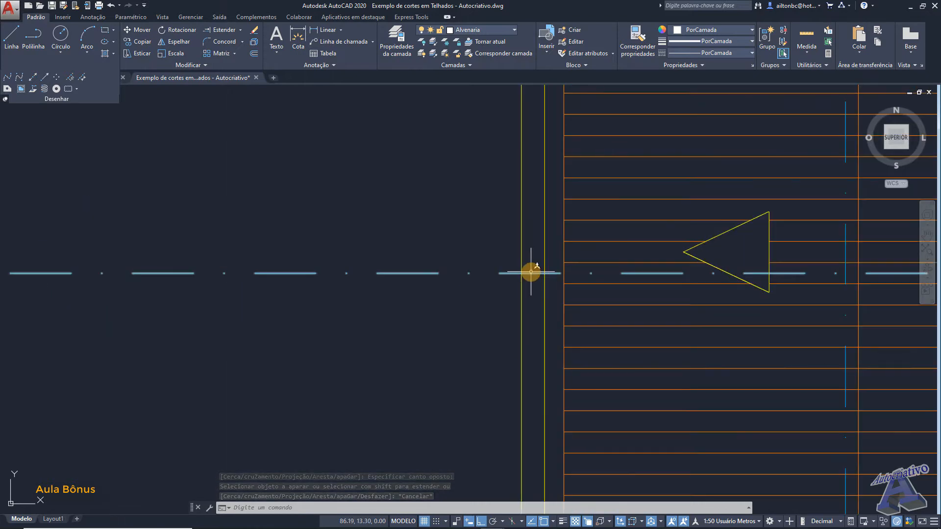
pyautogui.scroll(-2, 542, 273)
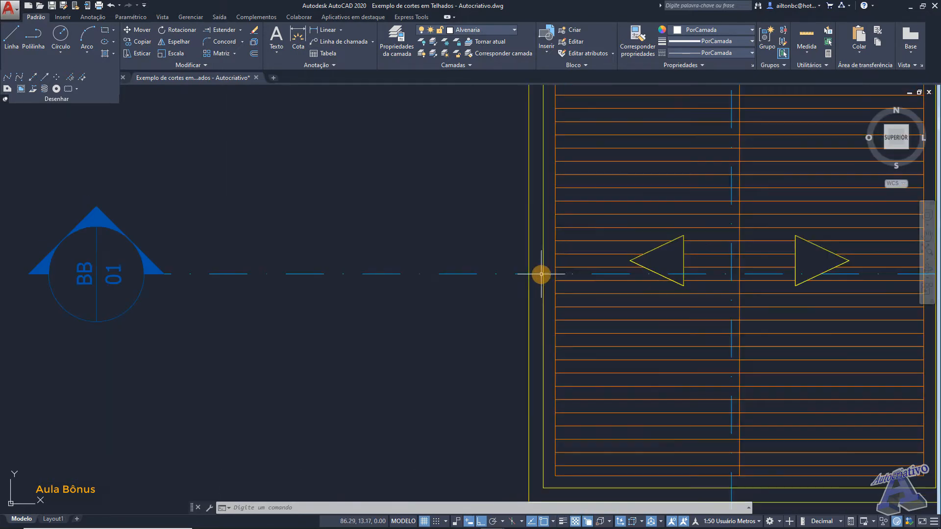
pyautogui.moveTo(543, 273); pyautogui.dragTo(520, 398, button='middle')
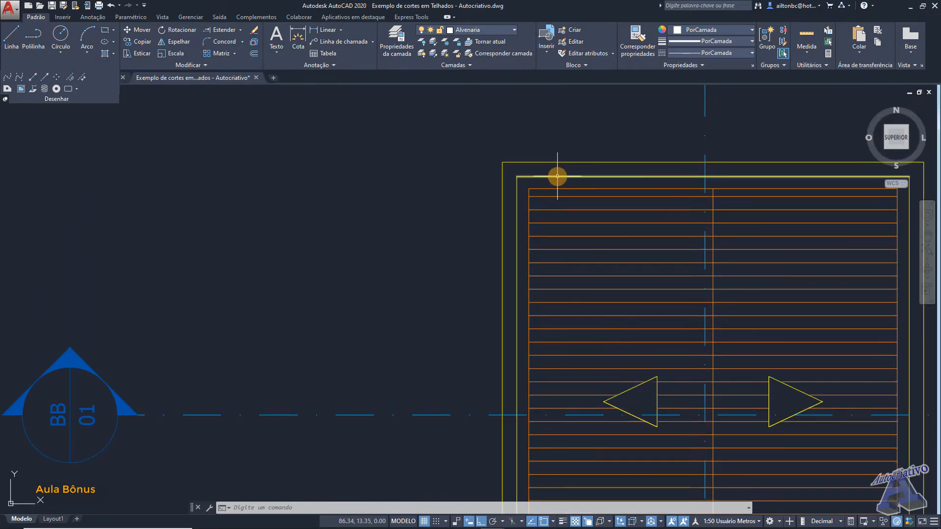
pyautogui.scroll(-6, 515, 274)
# Step: Trim the left wall's inner face line below the upper floor line in the section
pyautogui.scroll(8, 500, 294)
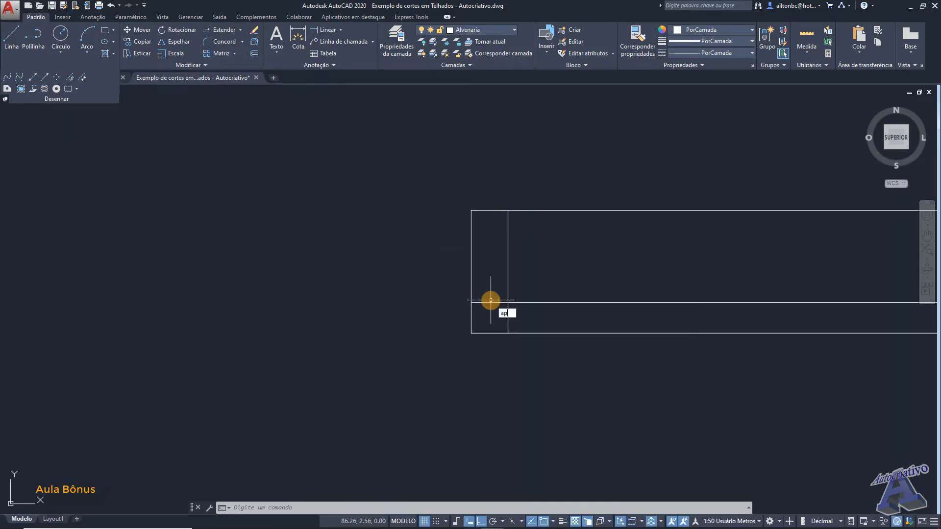
pyautogui.press('Return')
pyautogui.press('Return')
pyautogui.click(537, 324)
pyautogui.click(491, 309)
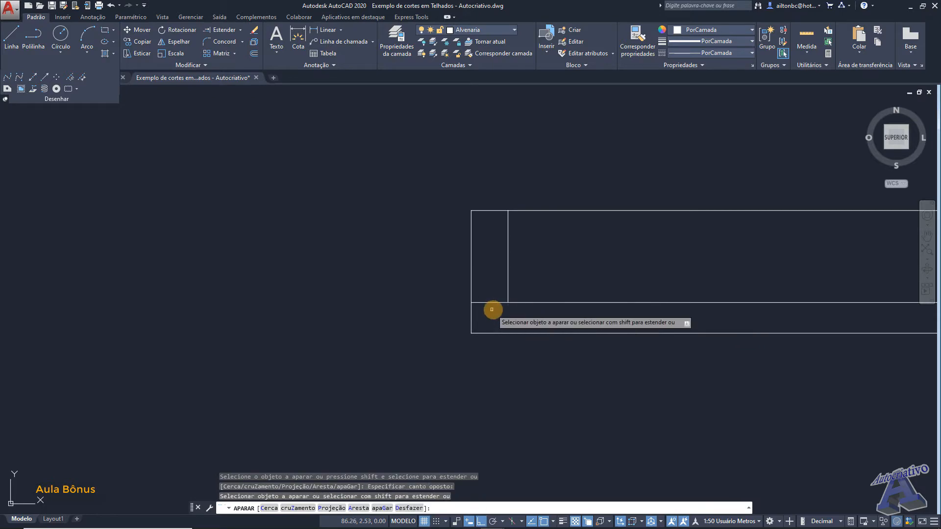
# Step: Trim the right wall's inner face line below the upper floor line in the section
pyautogui.scroll(-5, 492, 309)
pyautogui.moveTo(784, 343); pyautogui.dragTo(620, 332, button='middle')
pyautogui.scroll(8, 568, 304)
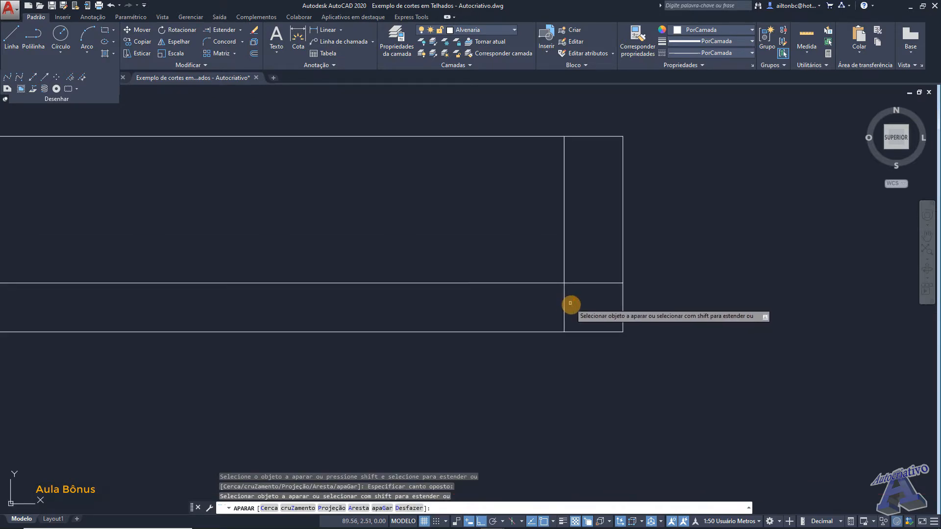
pyautogui.click(570, 304)
pyautogui.click(544, 294)
pyautogui.press('Escape')
# Step: Break the section's top line at the right wall's inner face
pyautogui.scroll(-2, 542, 293)
pyautogui.moveTo(539, 246); pyautogui.dragTo(612, 322, button='middle')
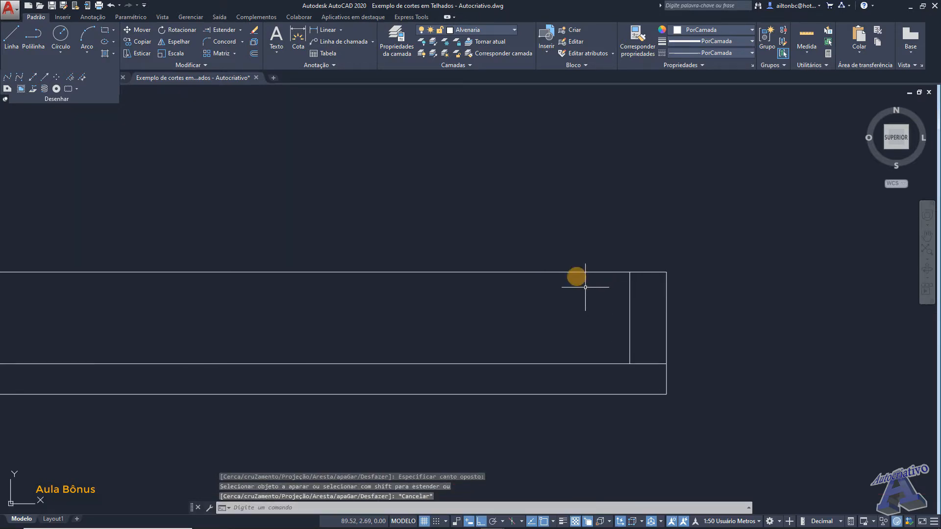
pyautogui.click(194, 65)
pyautogui.click(152, 89)
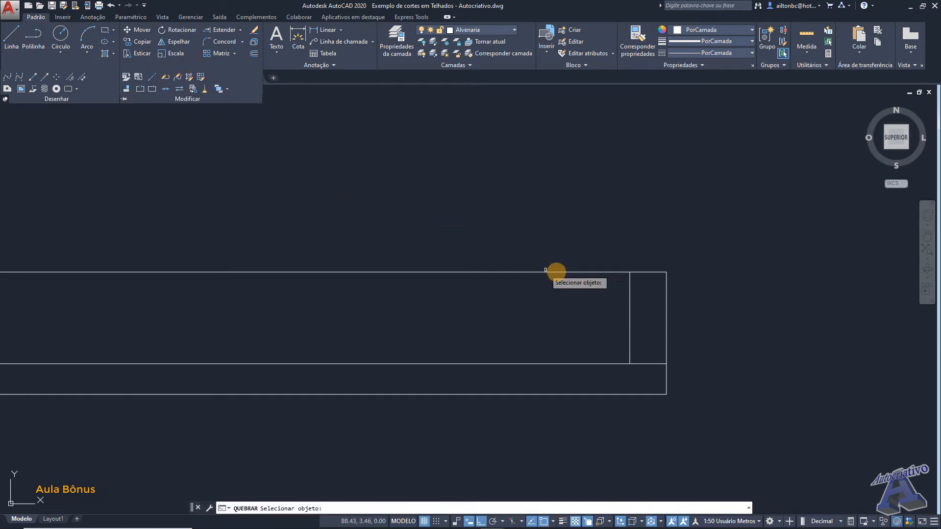
pyautogui.click(596, 272)
pyautogui.click(630, 271)
# Step: Break the section's top line at the left wall's inner face
pyautogui.scroll(-7, 534, 265)
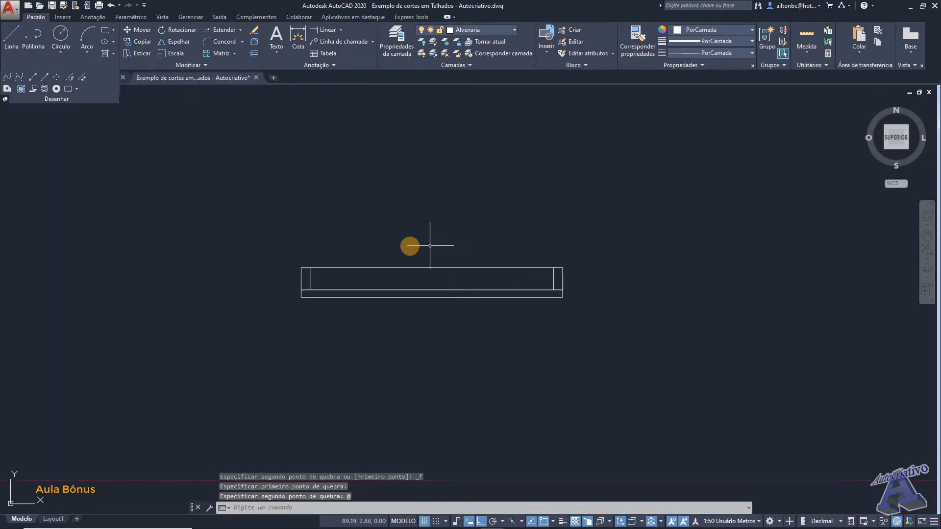
pyautogui.moveTo(305, 267); pyautogui.dragTo(347, 261, button='middle')
pyautogui.scroll(7, 349, 262)
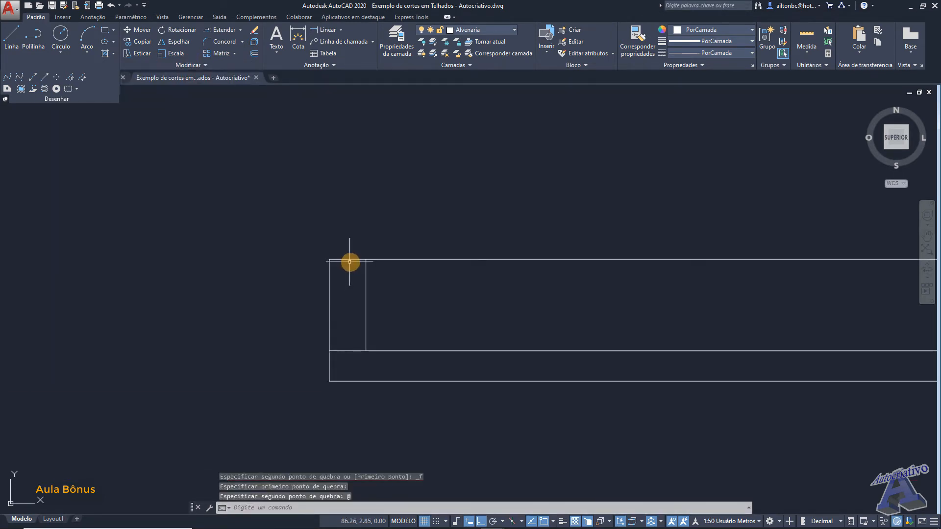
pyautogui.click(190, 65)
pyautogui.click(152, 89)
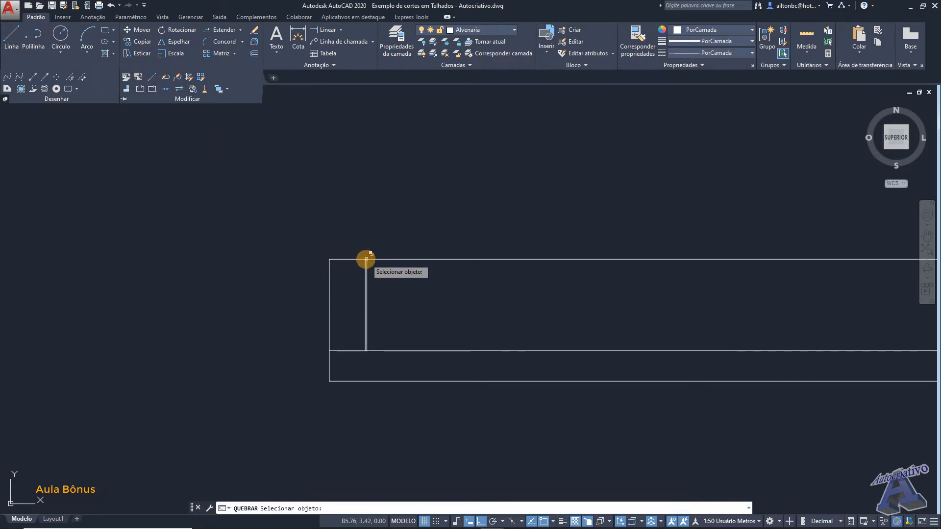
pyautogui.click(349, 259)
pyautogui.click(364, 258)
pyautogui.press('Escape')
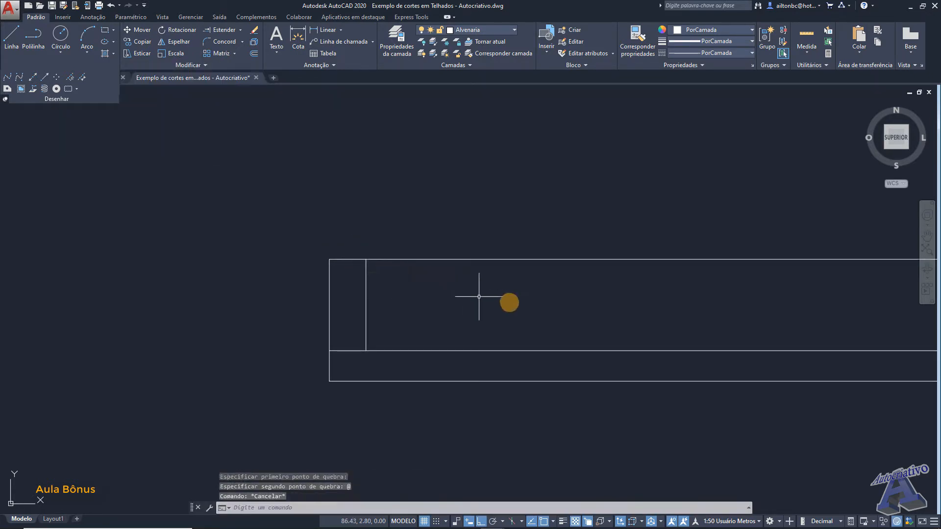
# Step: Assign the top line segment between the two walls to the Alvenaria Aresta layer
pyautogui.click(524, 300)
pyautogui.click(475, 243)
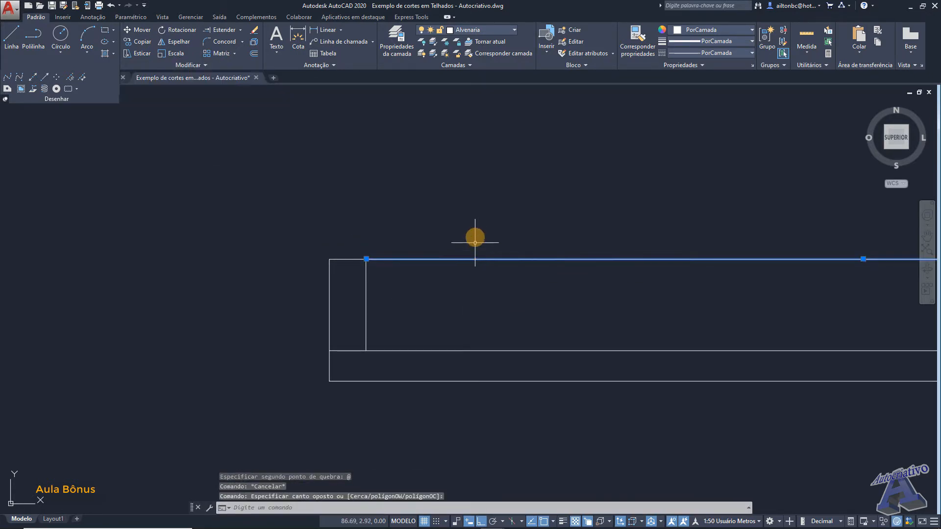
pyautogui.click(482, 26)
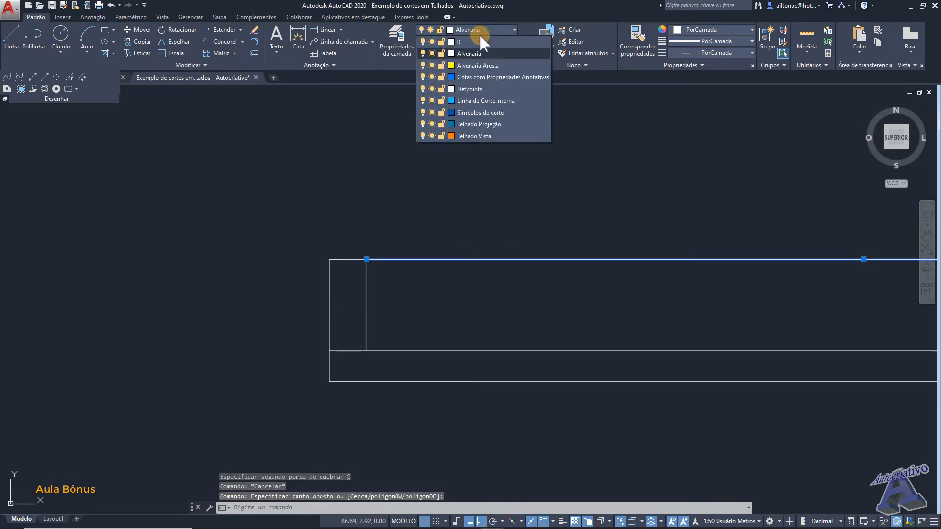
pyautogui.click(473, 65)
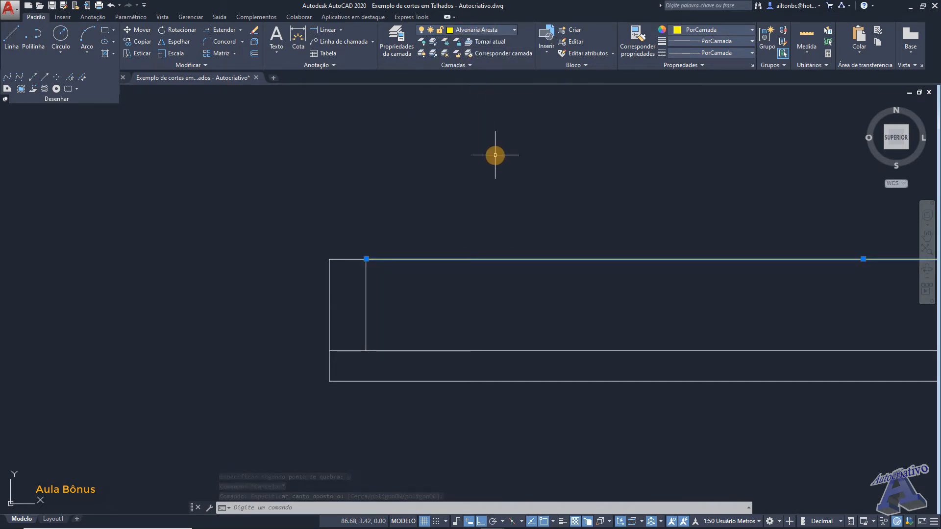
pyautogui.press('Escape')
pyautogui.scroll(-3, 495, 155)
pyautogui.scroll(1, 486, 255)
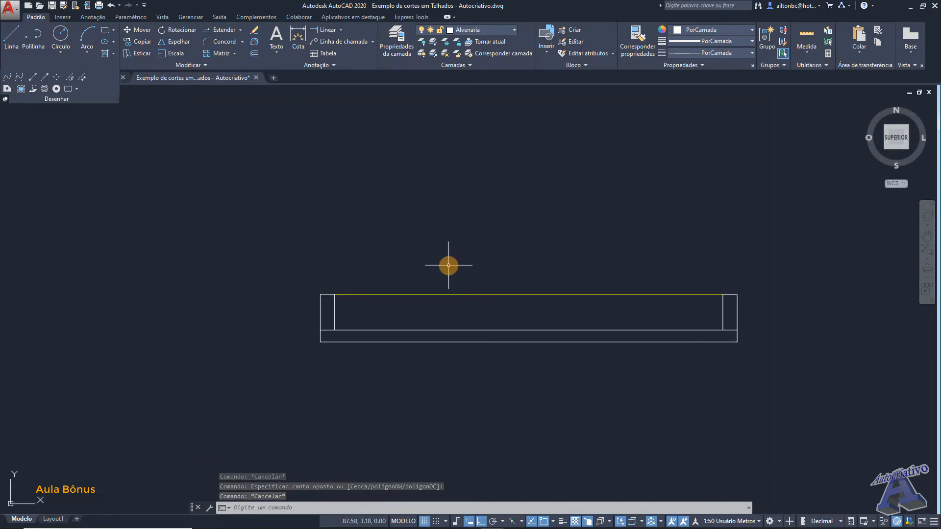
pyautogui.scroll(-3, 445, 264)
pyautogui.scroll(-4, 444, 262)
pyautogui.moveTo(483, 198); pyautogui.dragTo(523, 319, button='middle')
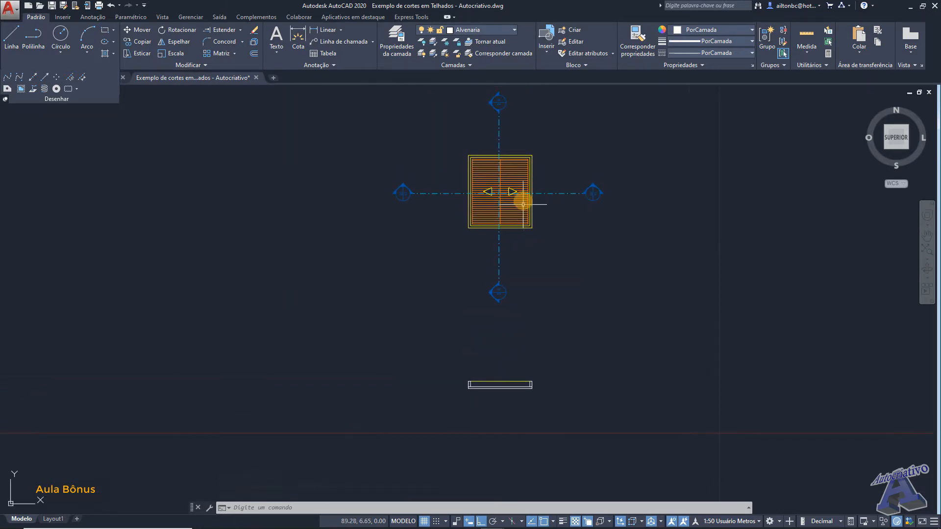
pyautogui.scroll(8, 523, 205)
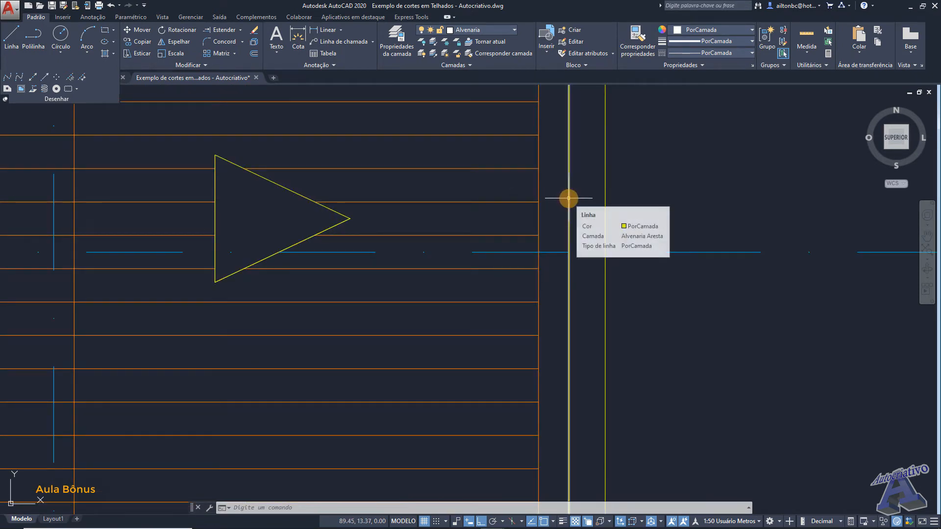
pyautogui.scroll(-10, 569, 198)
pyautogui.moveTo(446, 408); pyautogui.dragTo(493, 330, button='middle')
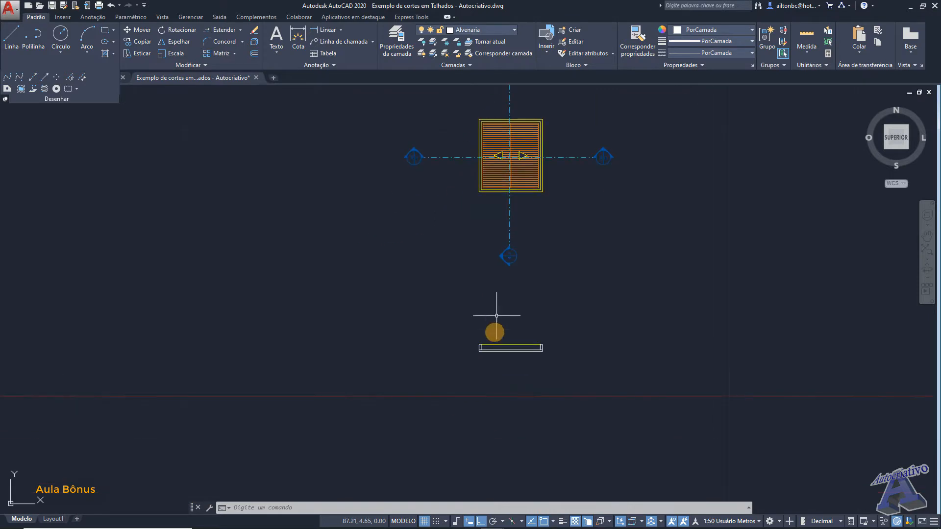
pyautogui.scroll(6, 481, 338)
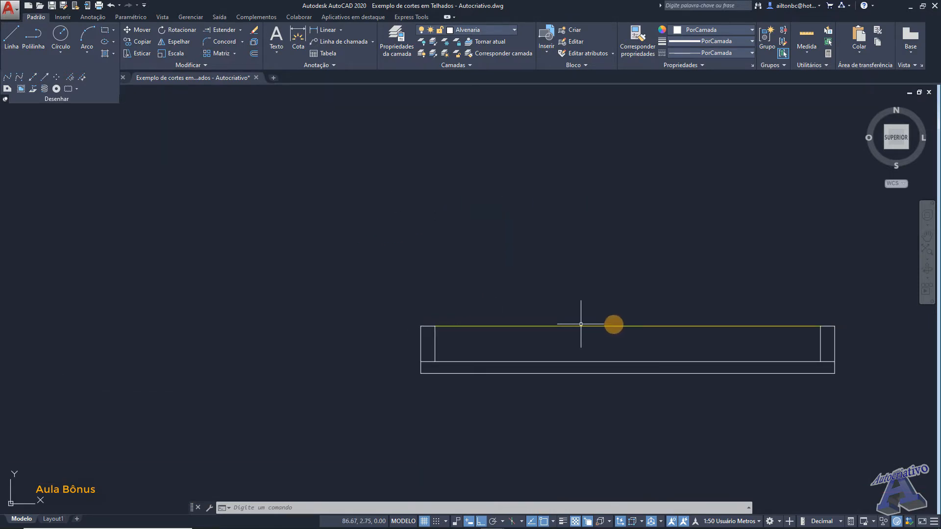
pyautogui.scroll(4, 436, 336)
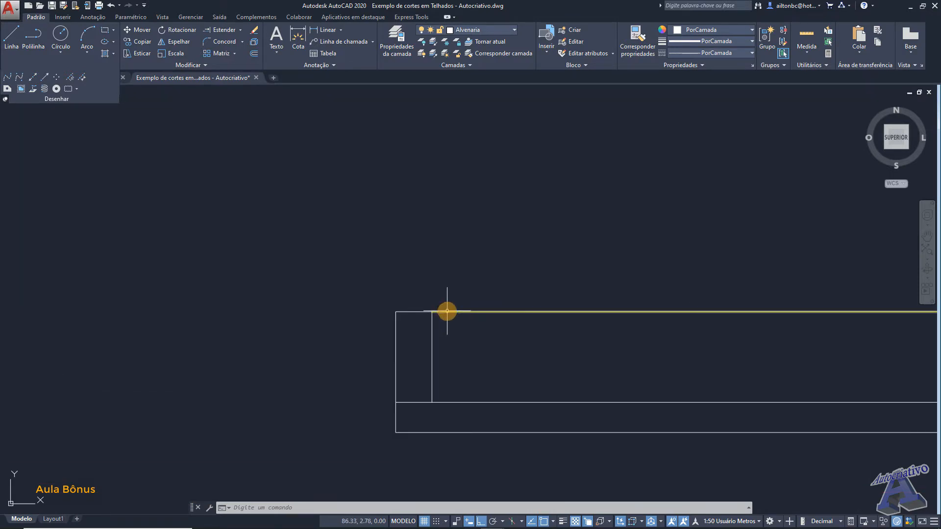
pyautogui.moveTo(475, 345)
pyautogui.mouseDown(button='middle')
pyautogui.moveTo(384, 299)
pyautogui.moveTo(505, 388)
pyautogui.mouseUp(button='middle')
# Step: Draw vertical construction lines through the roof's left edge, ridge and right edge in the plan, projecting them down to the section
pyautogui.scroll(-8, 379, 336)
pyautogui.click(30, 77)
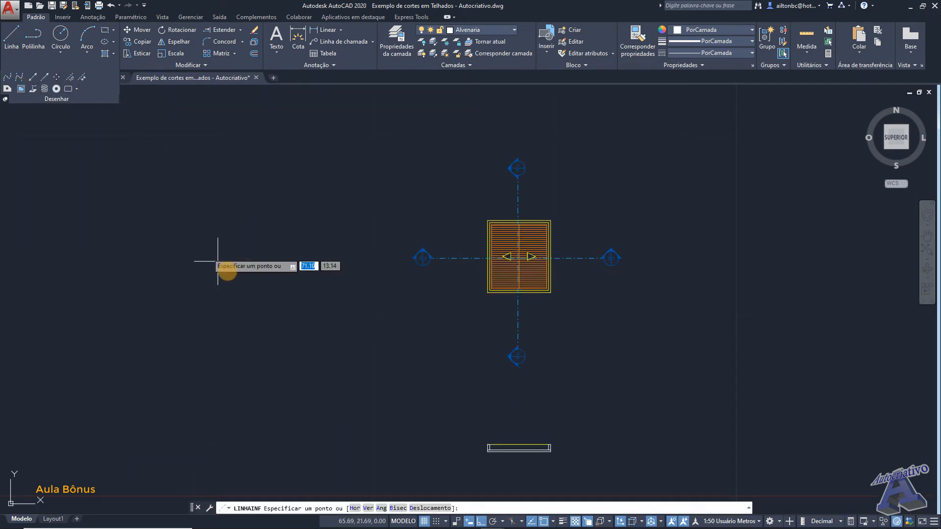
pyautogui.click(368, 508)
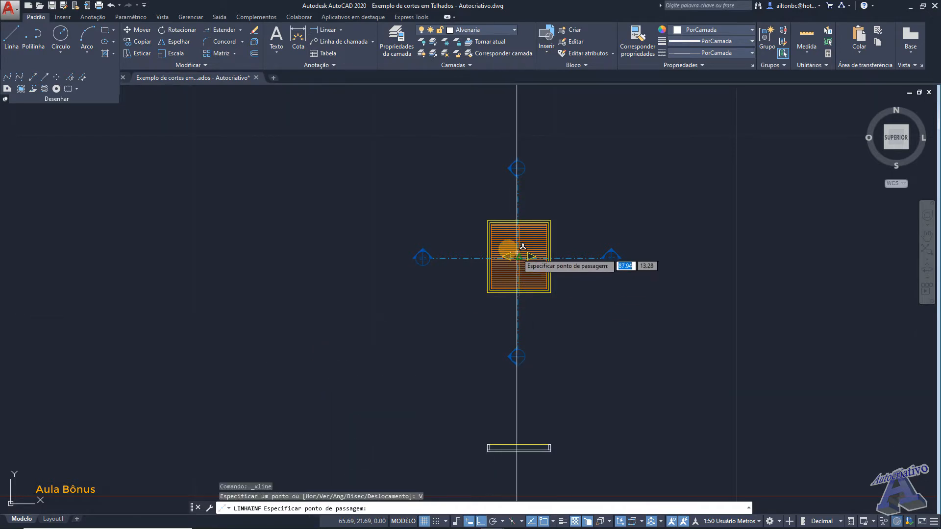
pyautogui.scroll(5, 495, 250)
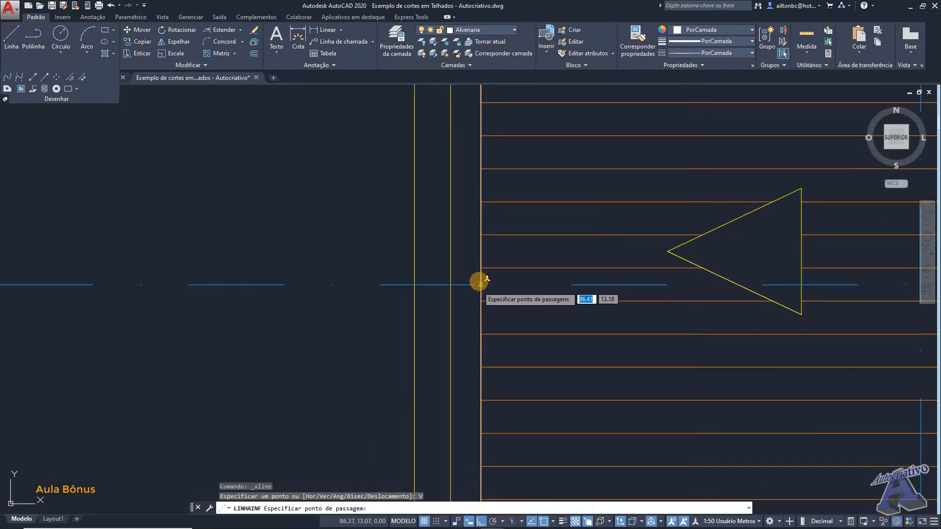
pyautogui.click(476, 267)
pyautogui.scroll(-5, 528, 282)
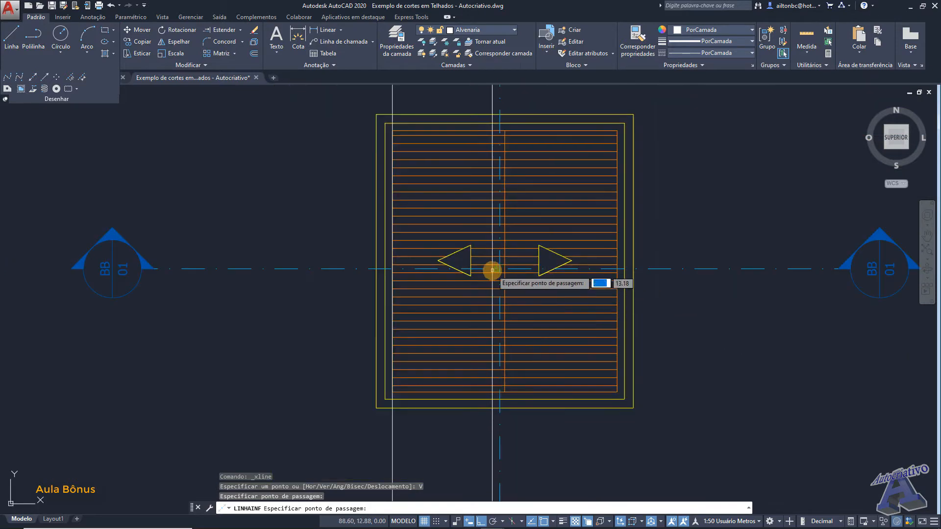
pyautogui.scroll(6, 490, 271)
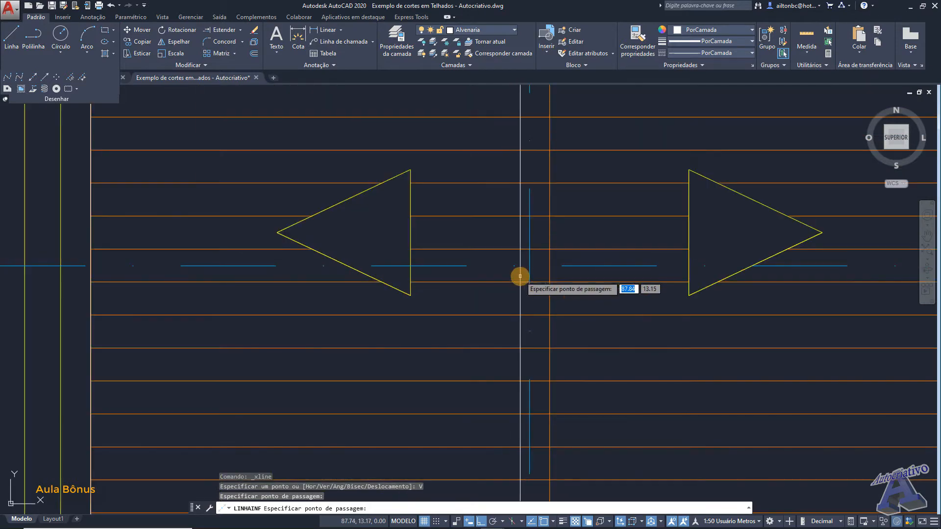
pyautogui.click(550, 240)
pyautogui.scroll(-5, 617, 294)
pyautogui.scroll(3, 475, 297)
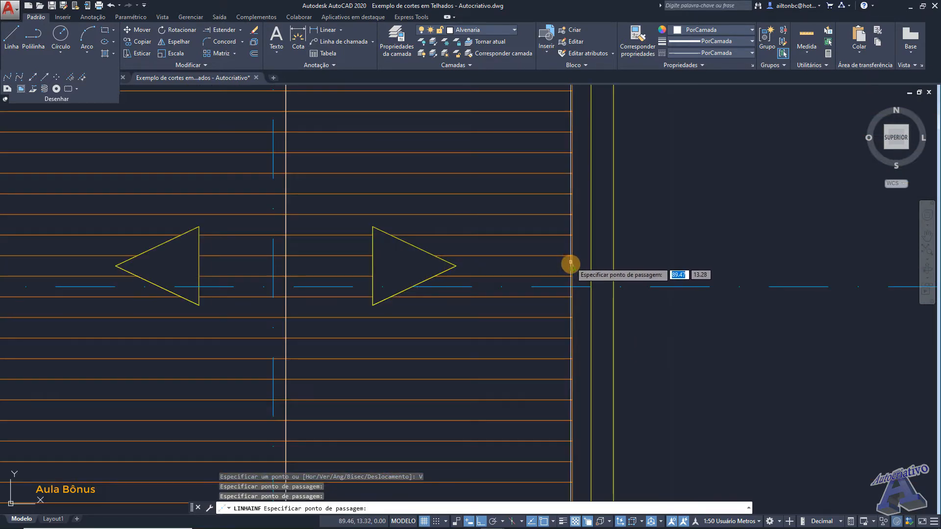
pyautogui.press('Escape')
# Step: Draw a slope triangle from the right roof-edge projection on the section's top line: 1 leftward, 0.35 upward, and back to the start
pyautogui.scroll(-6, 559, 300)
pyautogui.moveTo(557, 301); pyautogui.dragTo(557, 177, button='middle')
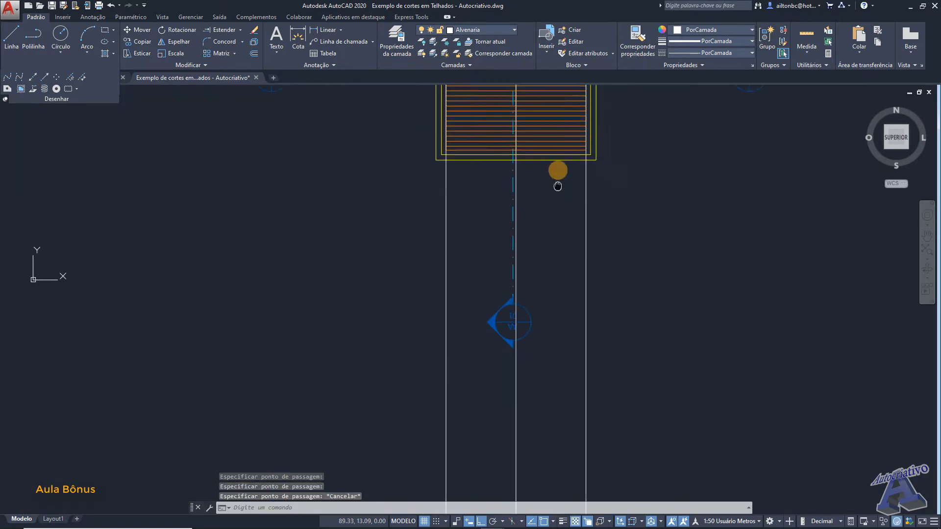
pyautogui.scroll(-5, 561, 283)
pyautogui.scroll(4, 552, 324)
pyautogui.moveTo(555, 269); pyautogui.dragTo(549, 292, button='middle')
pyautogui.scroll(2, 546, 293)
pyautogui.moveTo(618, 298); pyautogui.dragTo(542, 273, button='middle')
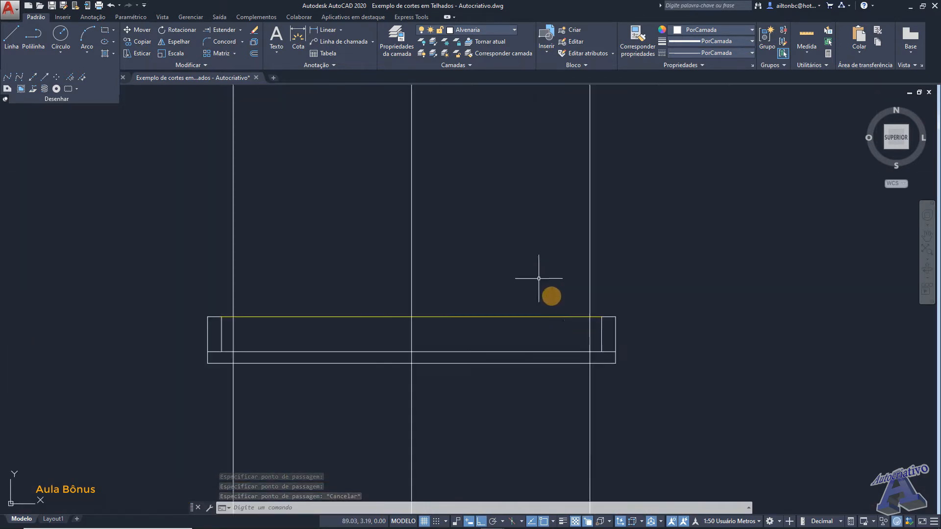
pyautogui.scroll(6, 586, 317)
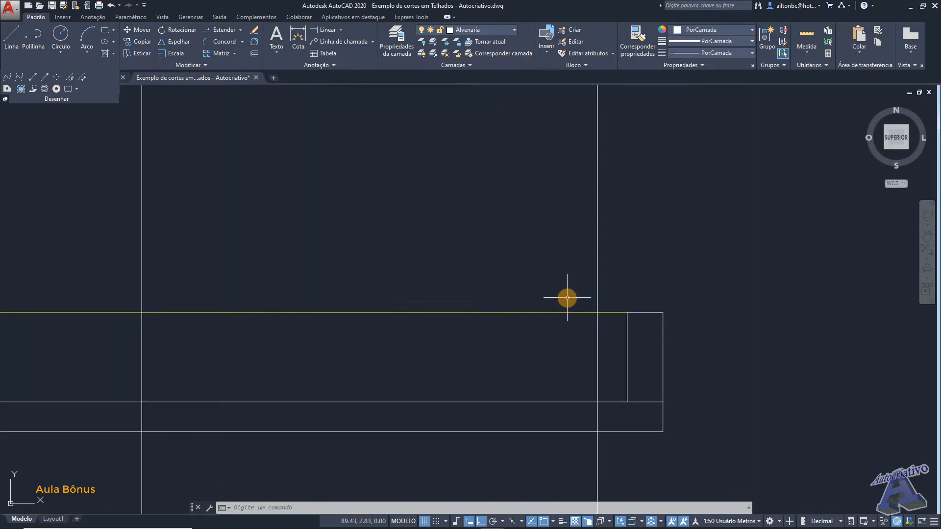
pyautogui.write('l')
pyautogui.press('Return')
pyautogui.click(598, 313)
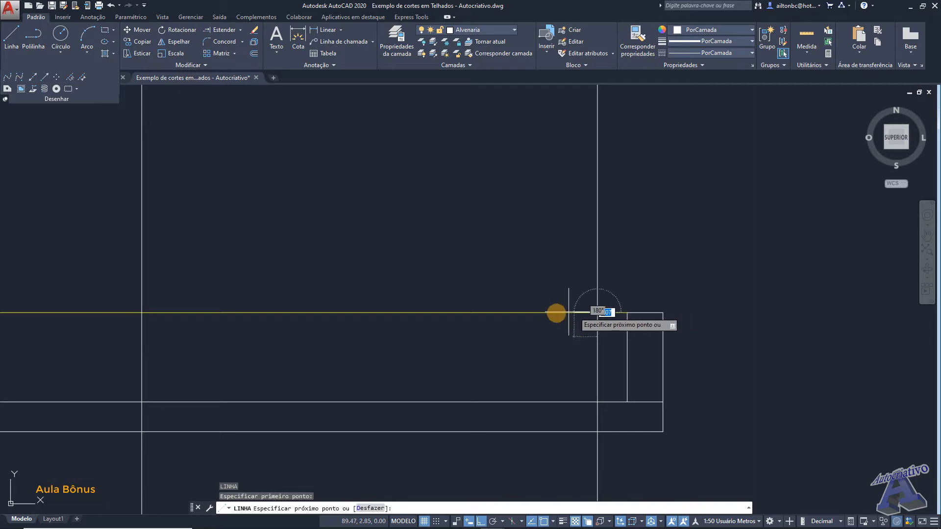
pyautogui.write('1')
pyautogui.press('Return')
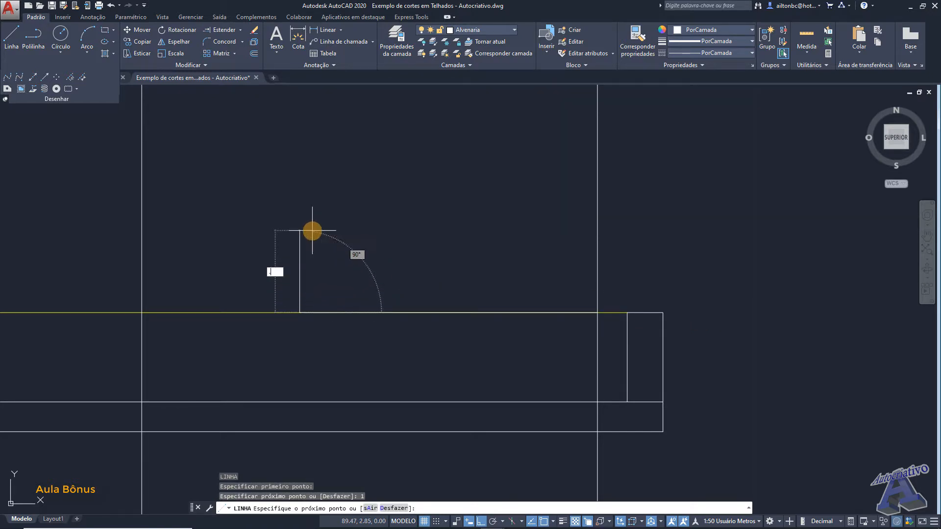
pyautogui.write('.35')
pyautogui.press('Return')
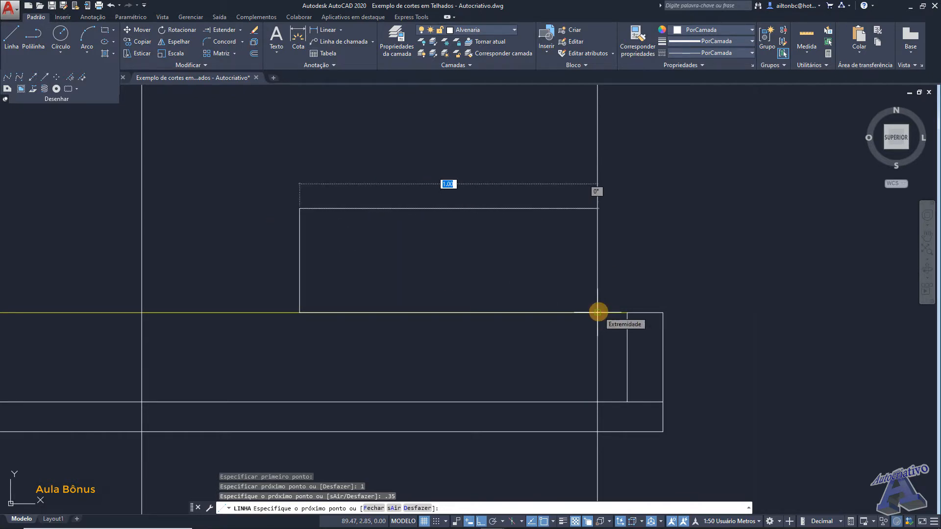
pyautogui.click(597, 312)
pyautogui.press('Escape')
# Step: Delete the vertical and horizontal legs of the slope triangle, keeping only the sloped line
pyautogui.moveTo(344, 278); pyautogui.dragTo(500, 283, button='middle')
pyautogui.click(496, 287)
pyautogui.click(445, 263)
pyautogui.press('Delete')
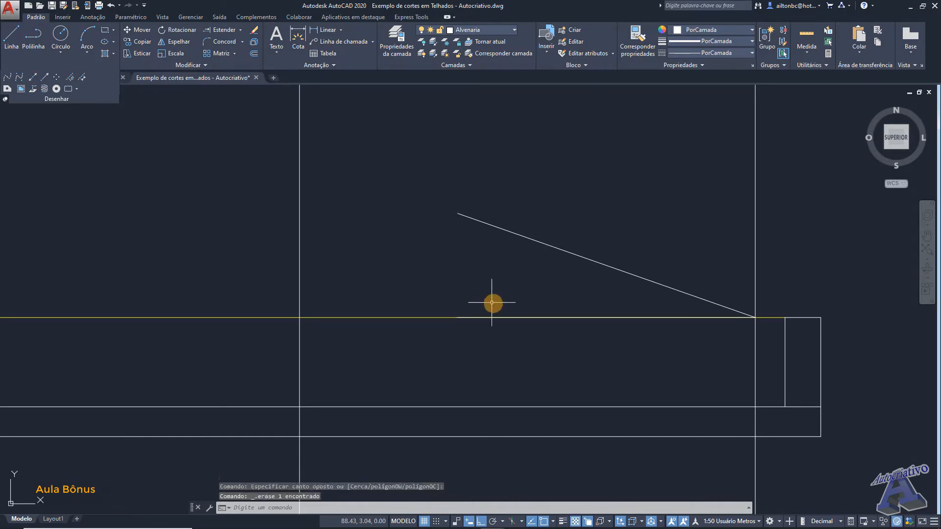
pyautogui.click(500, 317)
pyautogui.press('Delete')
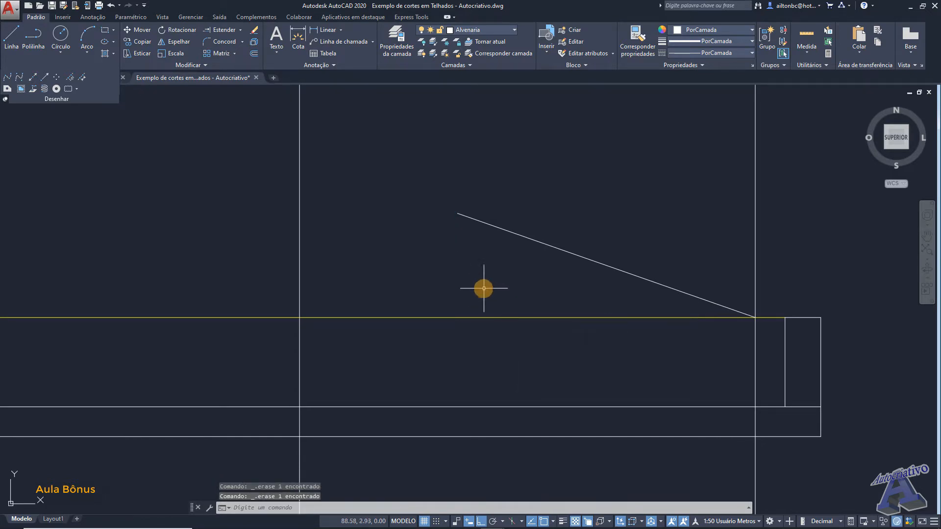
# Step: Extend the sloped roof line up to the ridge construction line
pyautogui.scroll(-2, 483, 287)
pyautogui.moveTo(481, 283); pyautogui.dragTo(530, 309, button='middle')
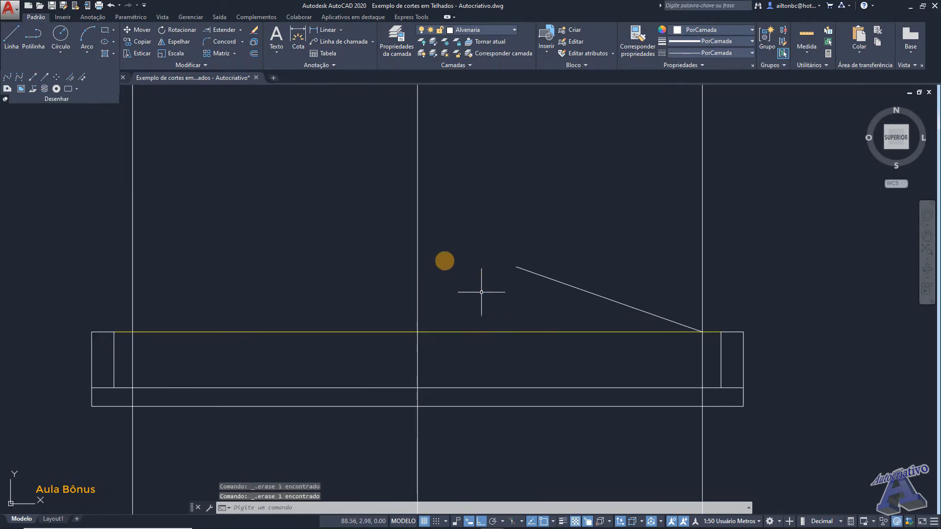
pyautogui.click(223, 29)
pyautogui.click(418, 143)
pyautogui.moveTo(370, 146); pyautogui.dragTo(404, 200, button='middle')
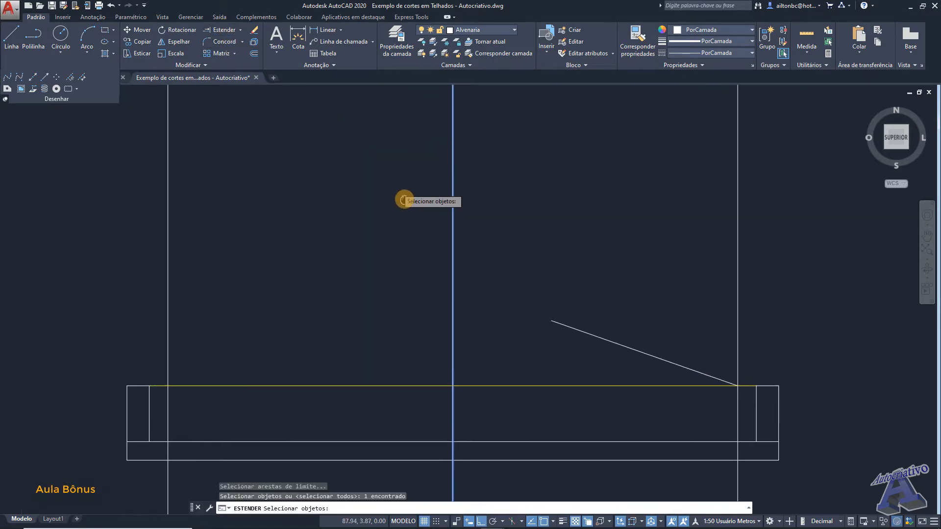
pyautogui.press('Return')
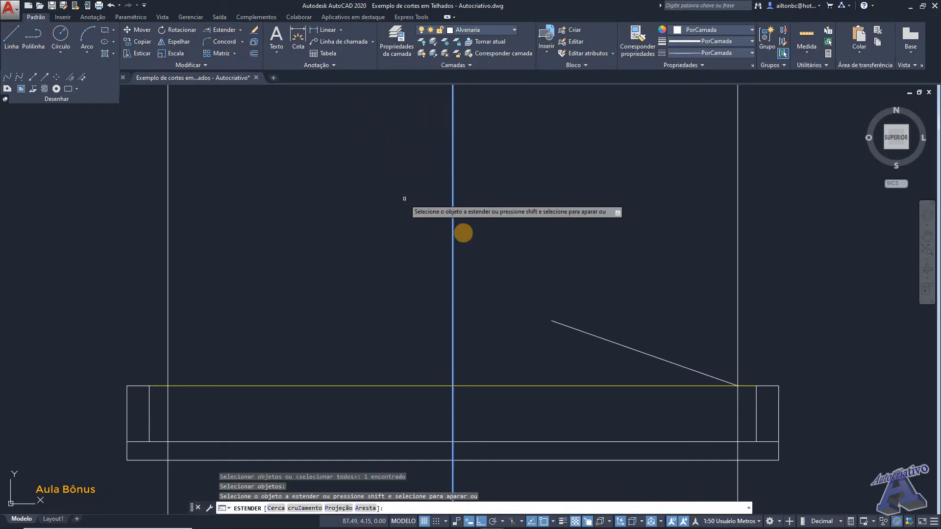
pyautogui.click(568, 326)
pyautogui.press('Escape')
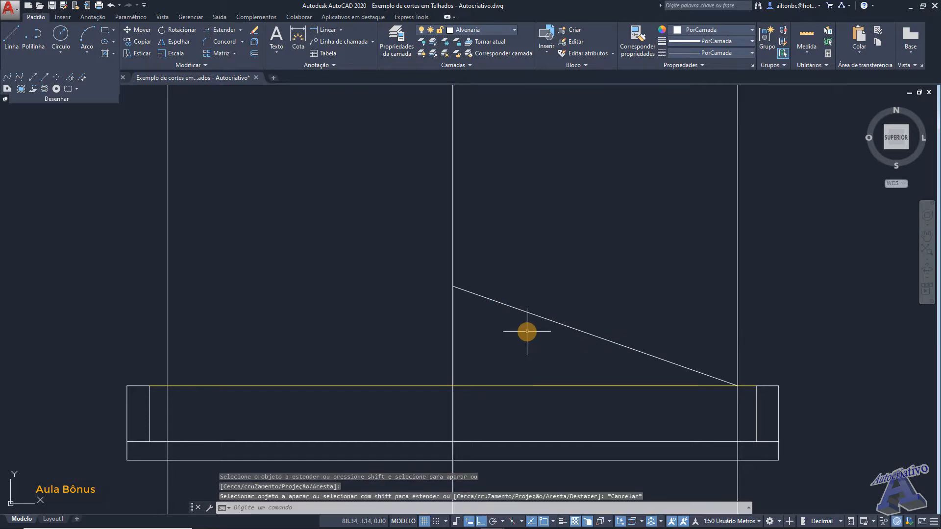
# Step: Trim the parts of the ridge and right roof-edge construction lines that rise above the sloped roof line
pyautogui.moveTo(502, 265); pyautogui.dragTo(517, 248, button='middle')
pyautogui.write('a')
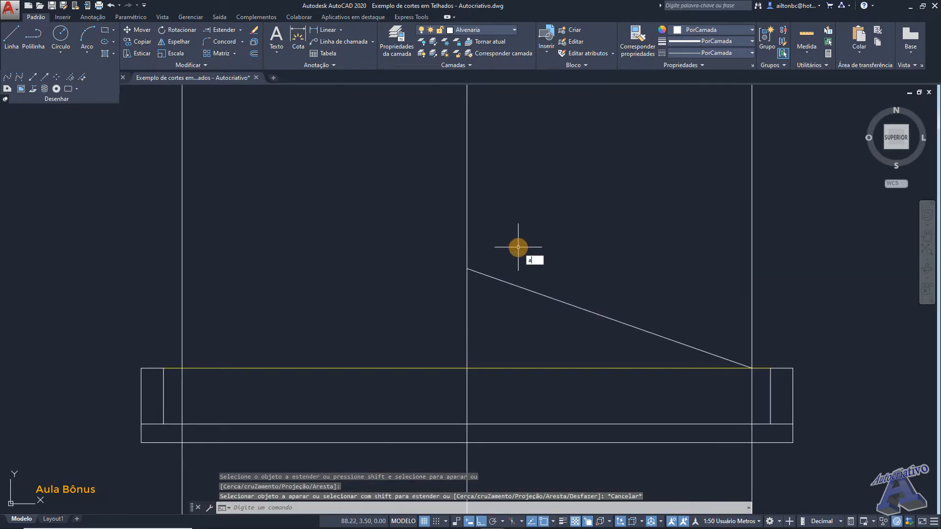
pyautogui.write('p')
pyautogui.press('Return')
pyautogui.press('Return')
pyautogui.click(530, 236)
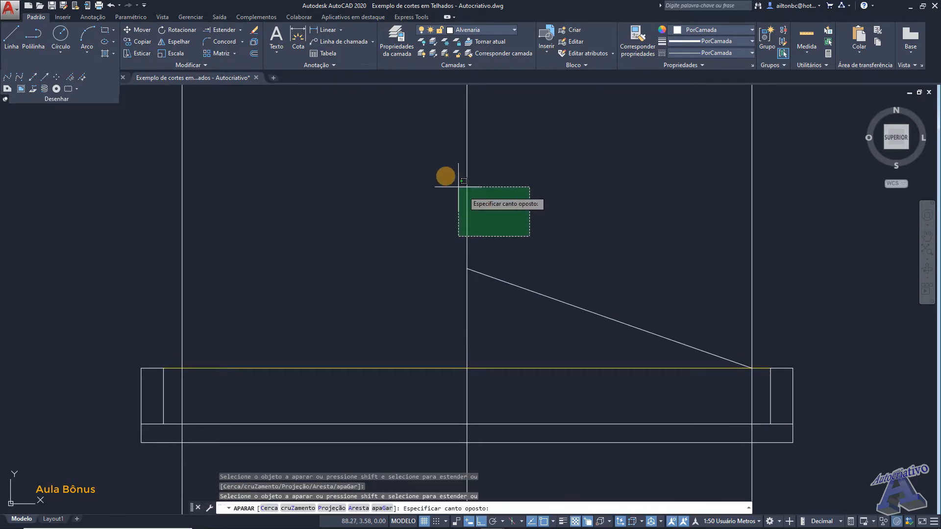
pyautogui.click(458, 186)
pyautogui.click(831, 284)
pyautogui.click(735, 236)
pyautogui.moveTo(724, 279); pyautogui.dragTo(690, 167, button='middle')
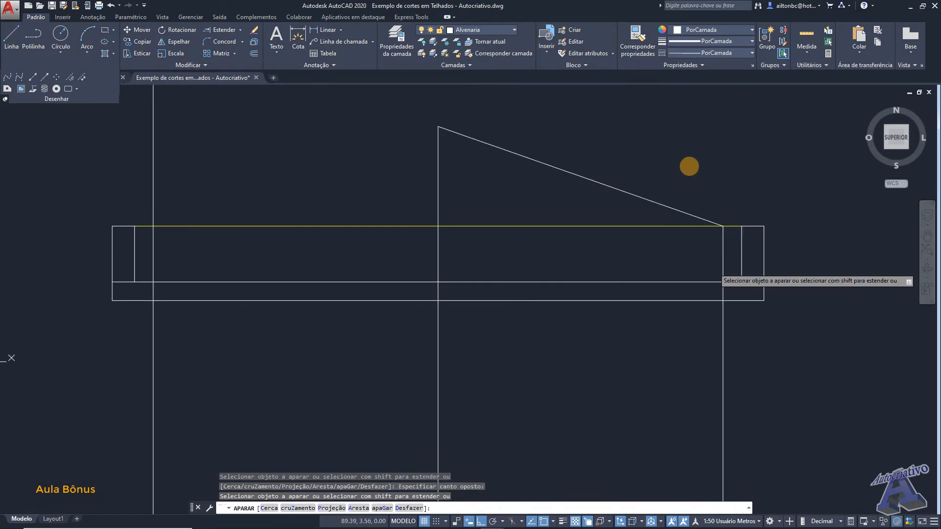
pyautogui.press('Escape')
pyautogui.click(756, 391)
pyautogui.click(406, 322)
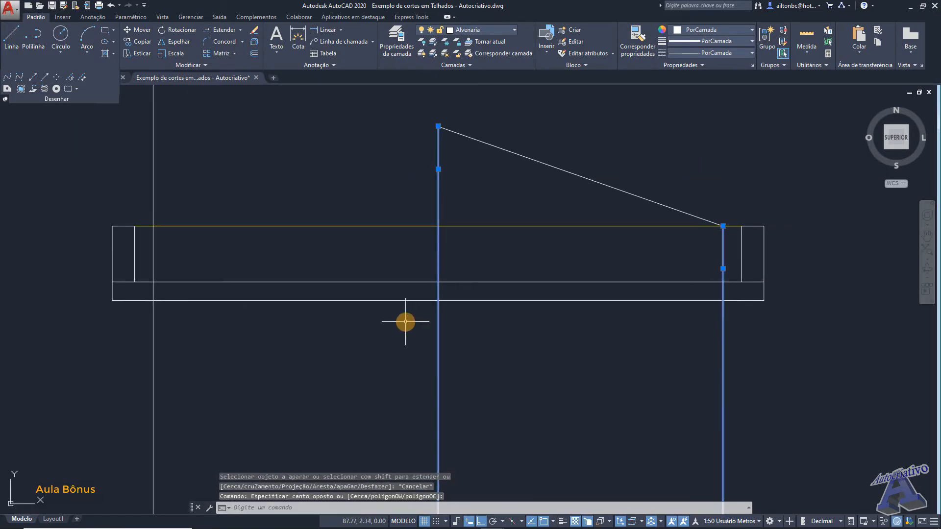
pyautogui.press('Escape')
# Step: Trim the ridge construction line below the section's top line, using that top line as the cutting edge
pyautogui.press('Return')
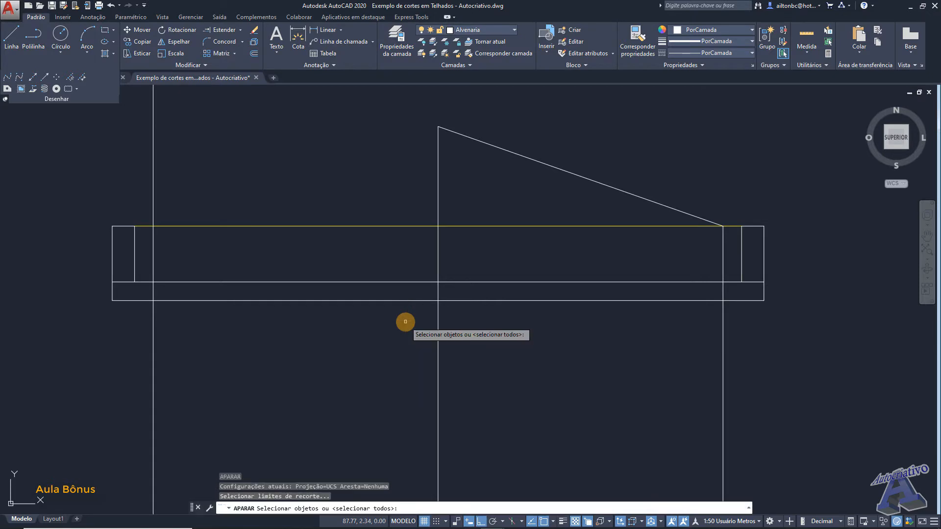
pyautogui.click(474, 225)
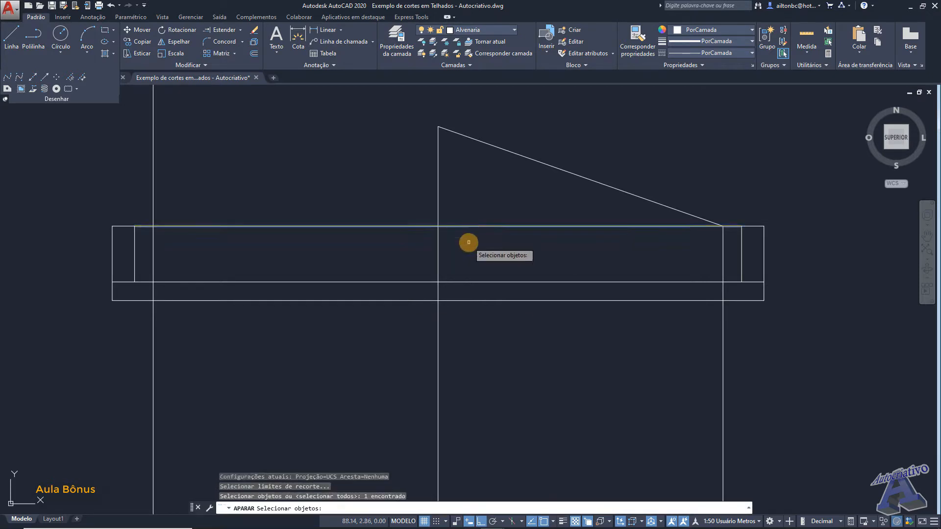
pyautogui.press('Return')
pyautogui.click(420, 244)
pyautogui.press('Escape')
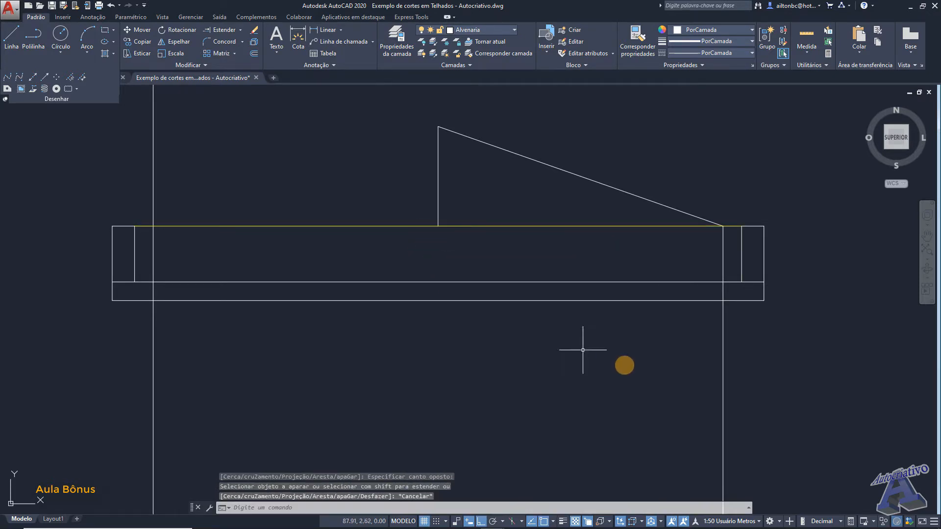
# Step: Delete the remaining vertical construction line at the right roof edge
pyautogui.click(752, 381)
pyautogui.click(690, 358)
pyautogui.press('Delete')
# Step: Mirror the sloped roof line about the vertical ridge line, keeping the original
pyautogui.moveTo(620, 263); pyautogui.dragTo(677, 336, button='middle')
pyautogui.click(590, 260)
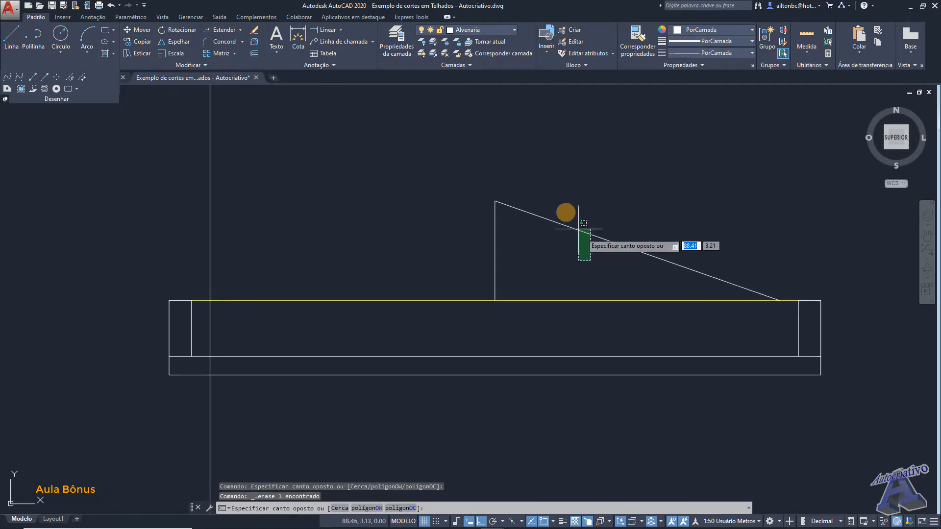
pyautogui.click(561, 206)
pyautogui.click(182, 42)
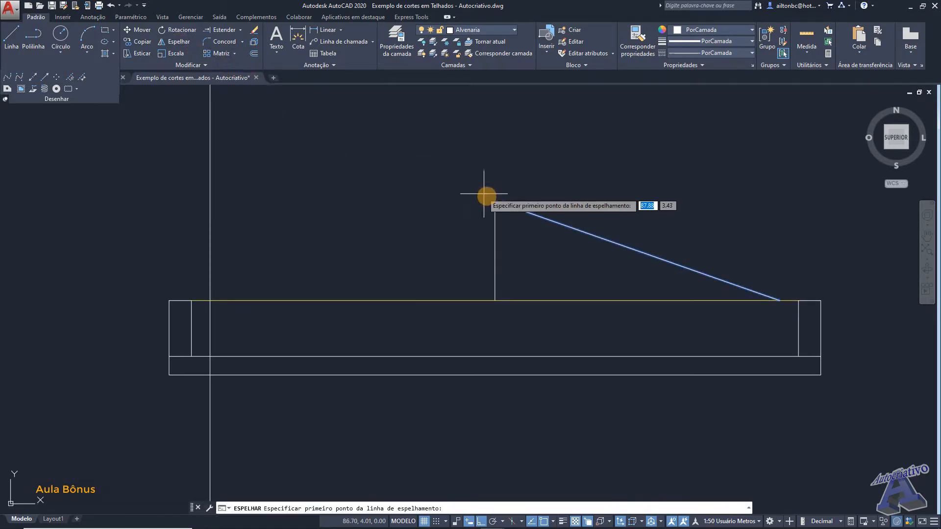
pyautogui.click(495, 201)
pyautogui.click(495, 300)
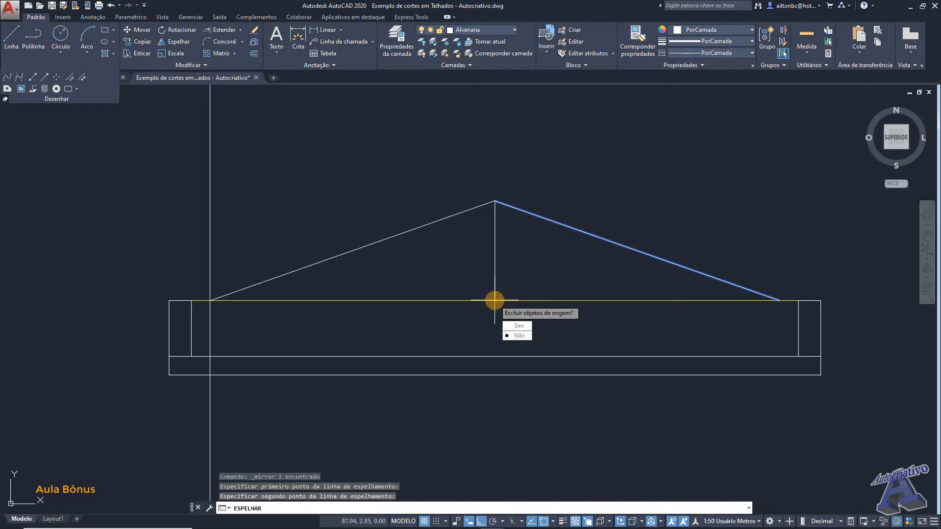
pyautogui.click(512, 335)
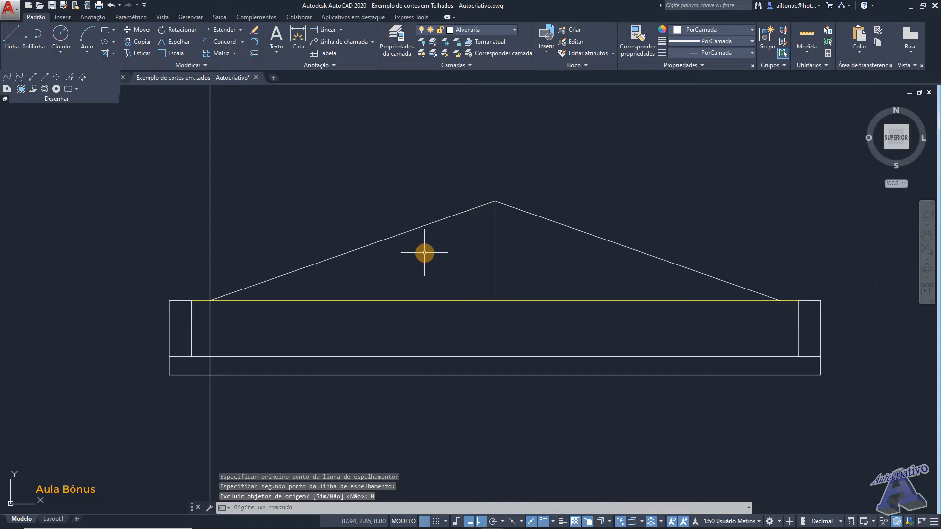
# Step: Delete the vertical ridge line between the two roof slopes
pyautogui.click(502, 270)
pyautogui.click(468, 248)
pyautogui.press('Delete')
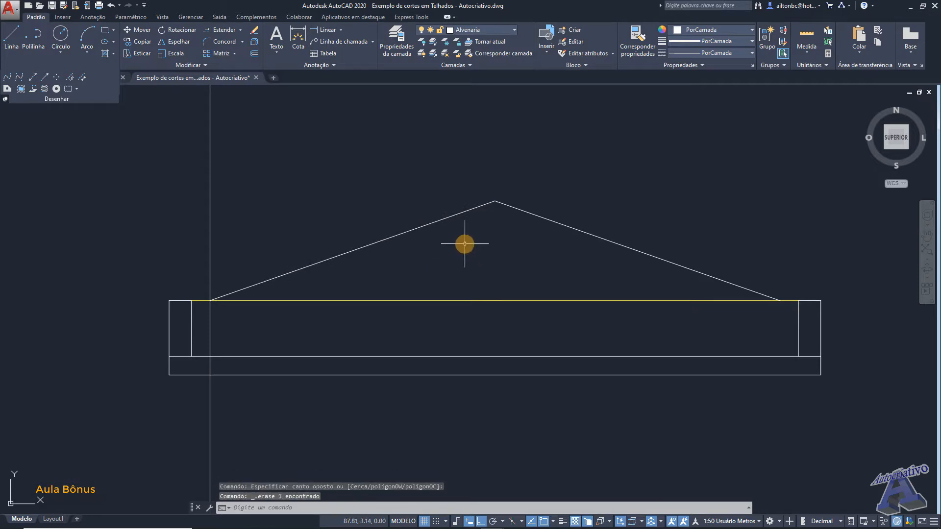
# Step: Offset both sloped roof lines outward by 0.05
pyautogui.moveTo(466, 244); pyautogui.dragTo(489, 264, button='middle')
pyautogui.press('Return')
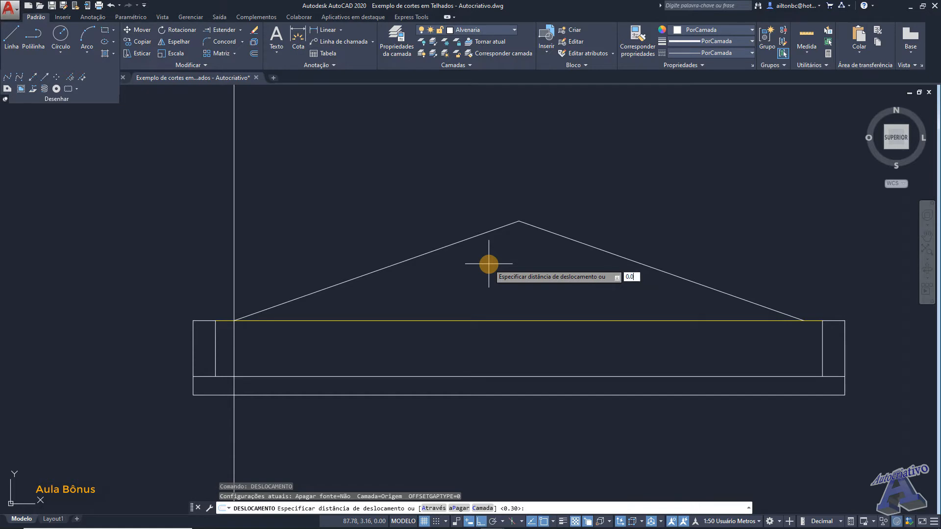
pyautogui.press('Return')
pyautogui.click(489, 232)
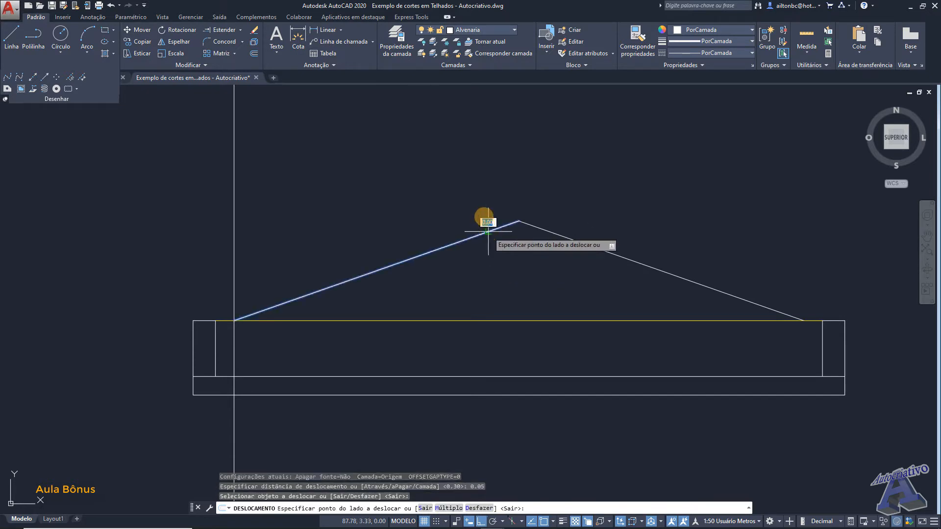
pyautogui.click(484, 216)
pyautogui.click(531, 226)
pyautogui.click(541, 210)
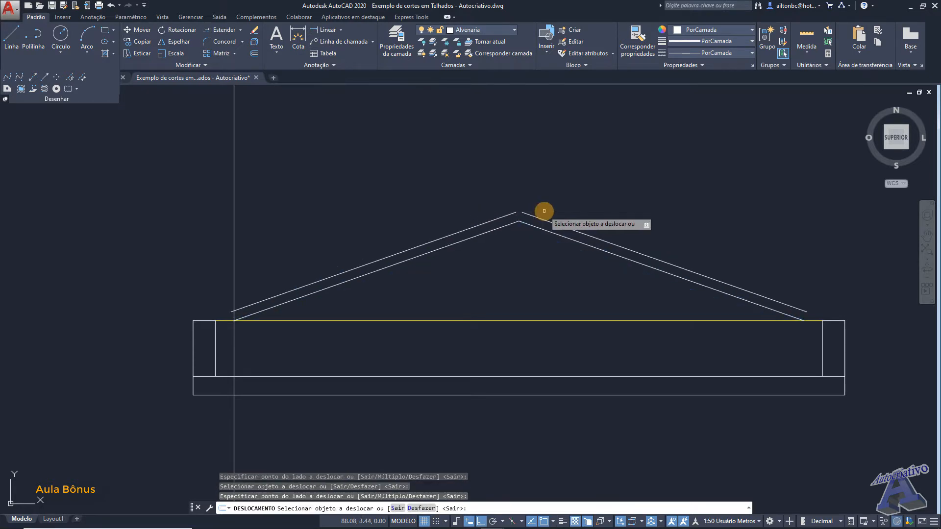
pyautogui.press('Escape')
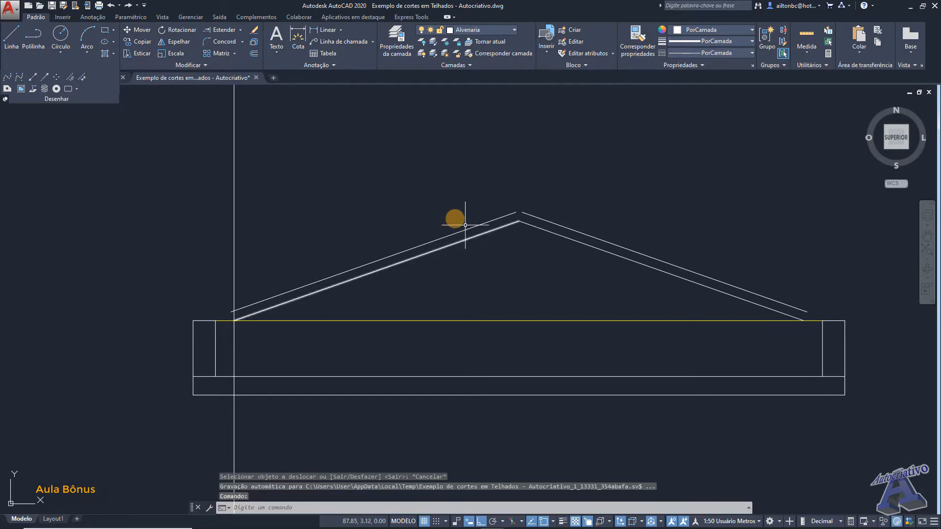
# Step: Join the two offset roof lines at the ridge with a Fillet of radius 0
pyautogui.click(219, 45)
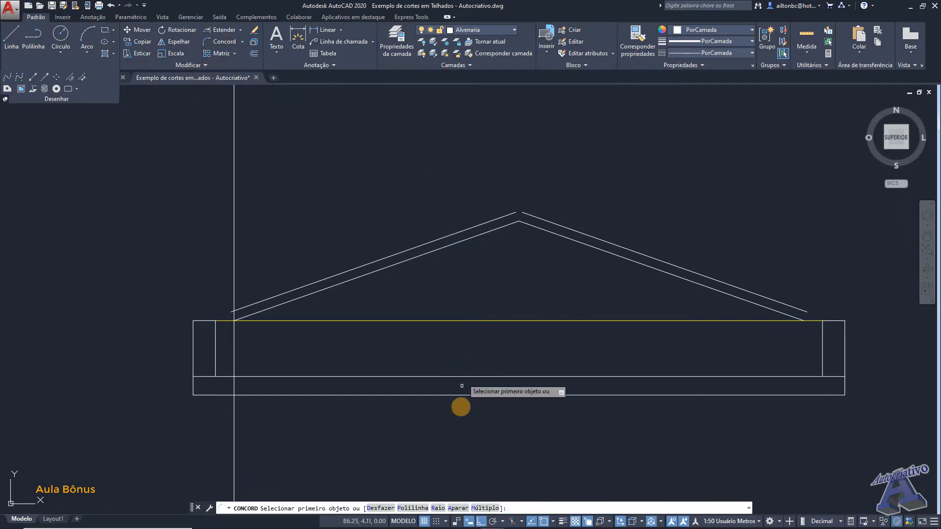
pyautogui.click(439, 508)
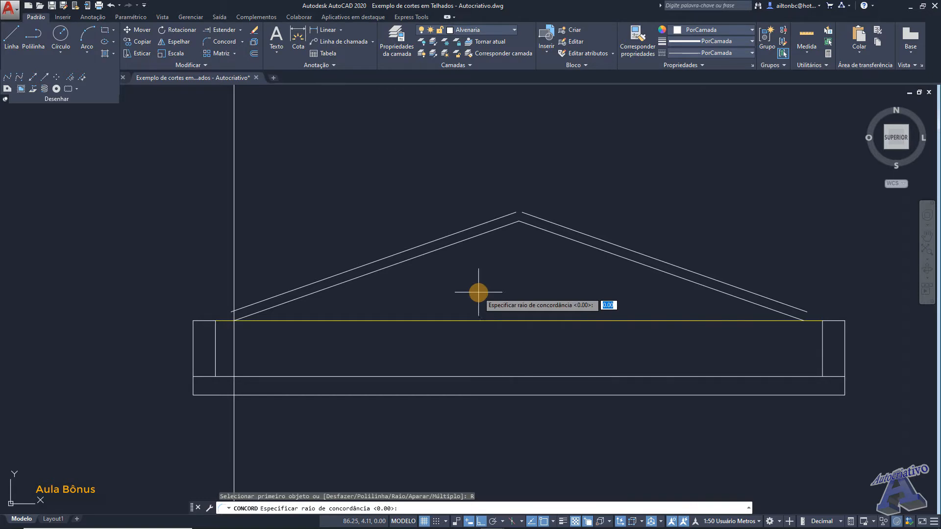
pyautogui.write('0')
pyautogui.press('Return')
pyautogui.scroll(3, 563, 206)
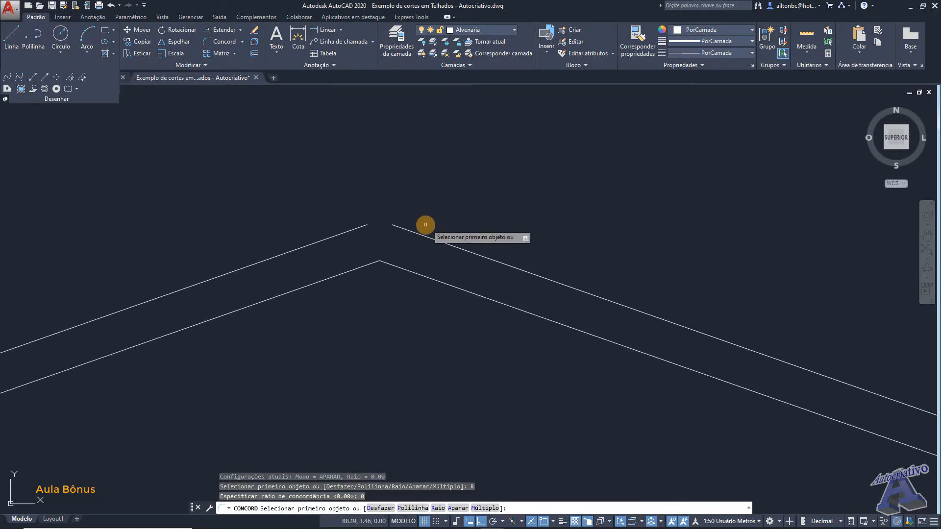
pyautogui.click(421, 233)
pyautogui.click(359, 227)
pyautogui.scroll(-4, 368, 226)
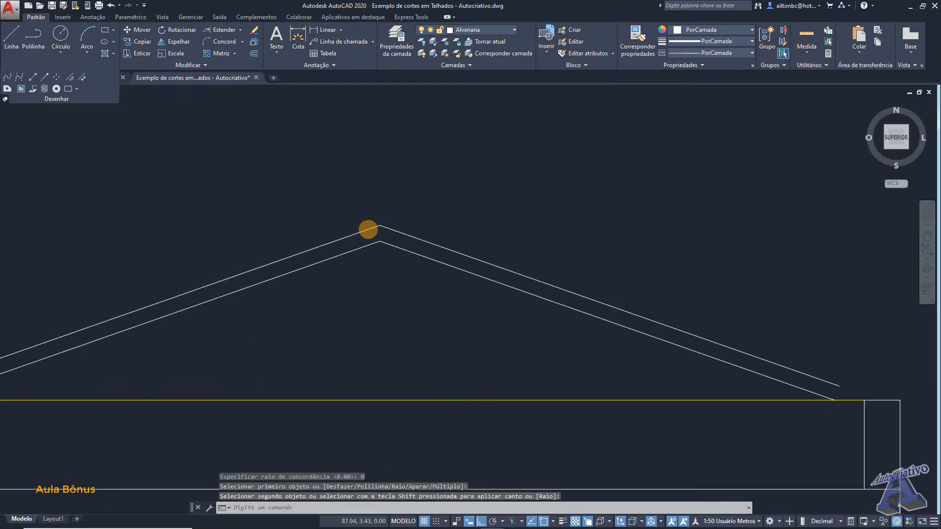
# Step: Draw a short line closing the left eave end between the upper and lower roof lines
pyautogui.moveTo(339, 274); pyautogui.dragTo(543, 257, button='middle')
pyautogui.scroll(4, 444, 268)
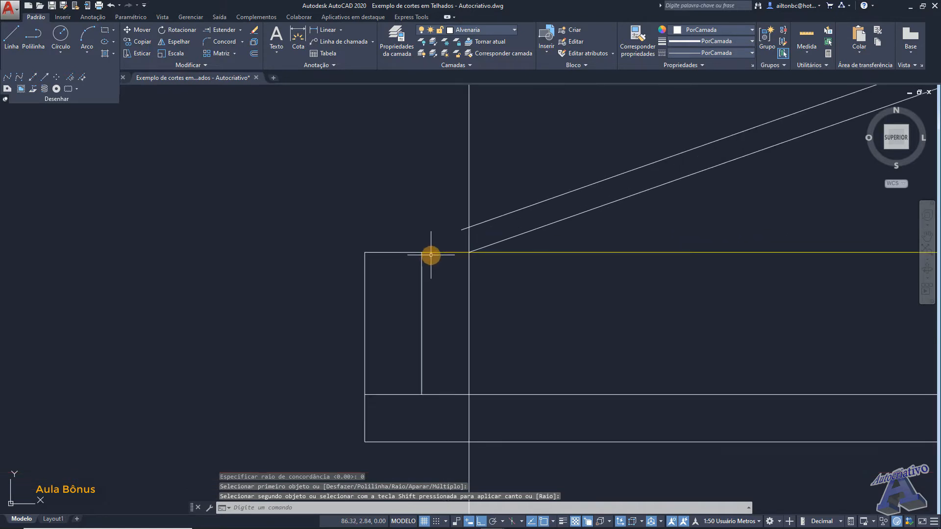
pyautogui.press('Escape')
pyautogui.write('l')
pyautogui.press('Return')
pyautogui.click(462, 229)
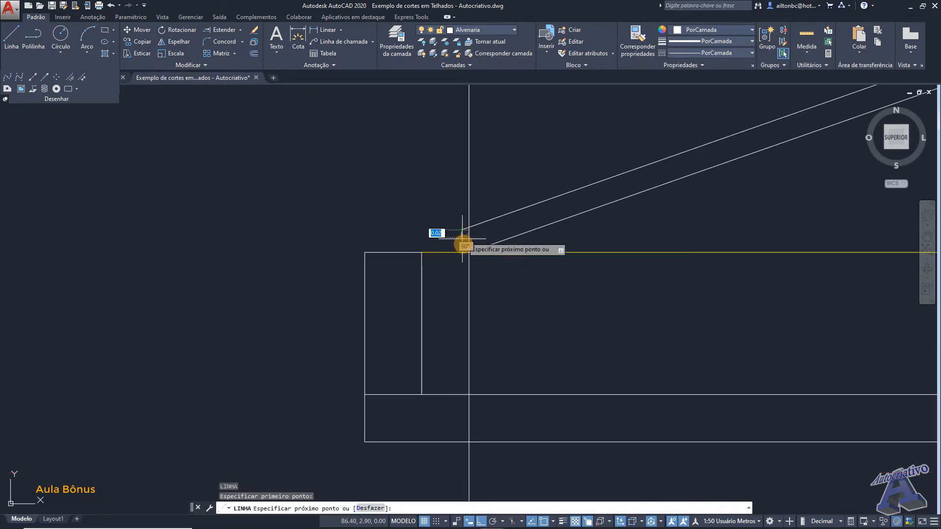
pyautogui.click(470, 253)
pyautogui.press('Escape')
# Step: Close the right eave end with a short line from the upper roof line to the lower one
pyautogui.scroll(-5, 506, 252)
pyautogui.moveTo(723, 262); pyautogui.dragTo(567, 269, button='middle')
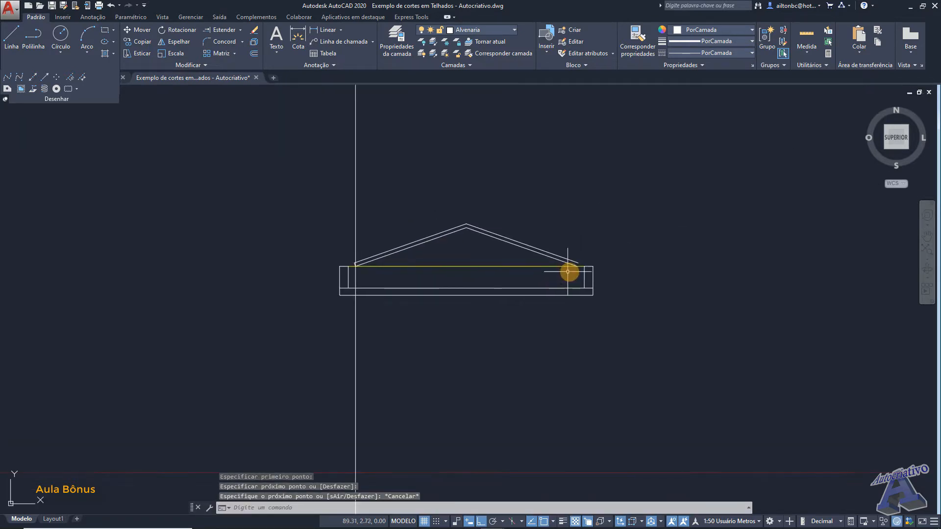
pyautogui.scroll(5, 586, 255)
pyautogui.press('space')
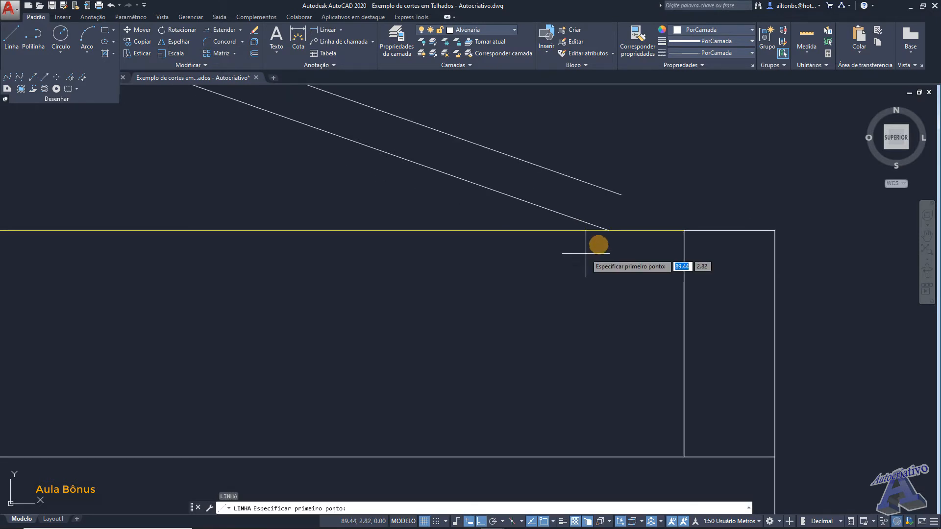
pyautogui.click(621, 196)
pyautogui.click(609, 230)
pyautogui.press('Escape')
# Step: Assign all the sloped roof lines and both eave end lines to the Telhado Vista layer
pyautogui.scroll(-4, 581, 215)
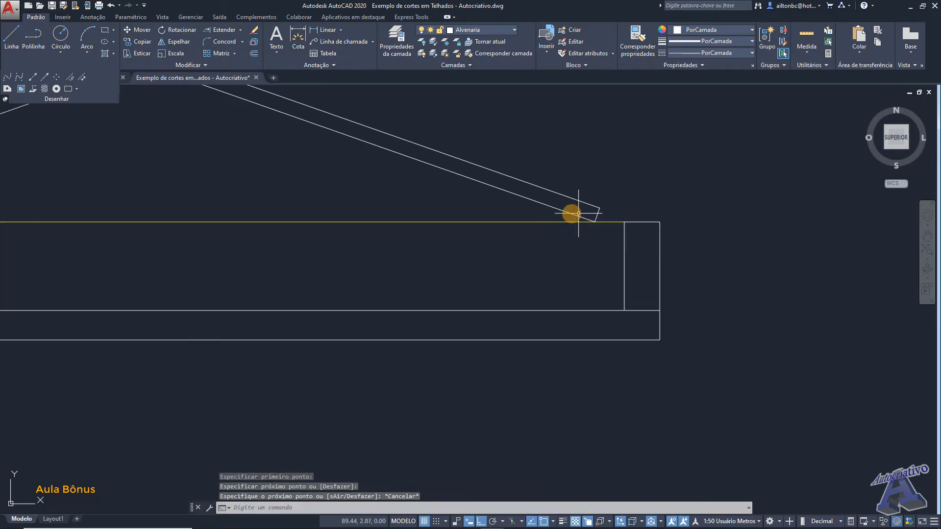
pyautogui.click(558, 205)
pyautogui.scroll(-4, 463, 147)
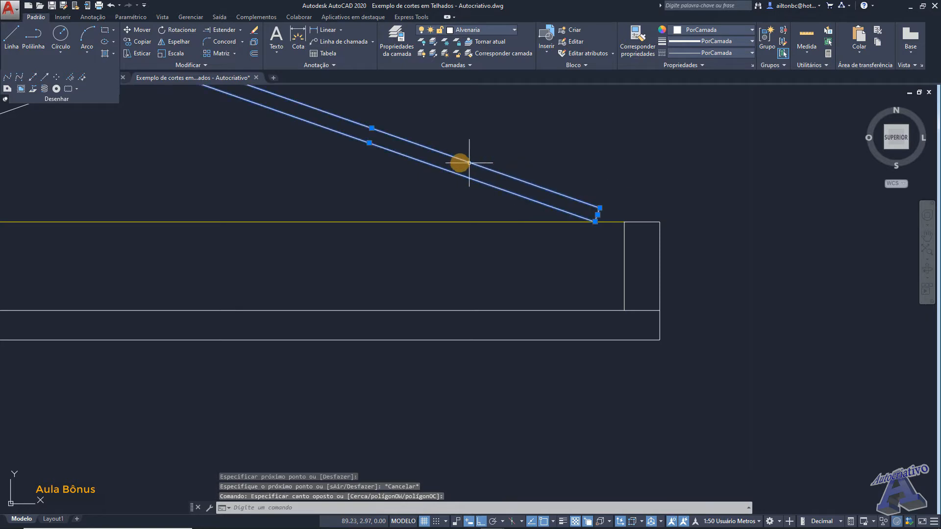
pyautogui.scroll(2, 417, 179)
pyautogui.click(511, 177)
pyautogui.click(421, 101)
pyautogui.moveTo(219, 233); pyautogui.dragTo(442, 231, button='middle')
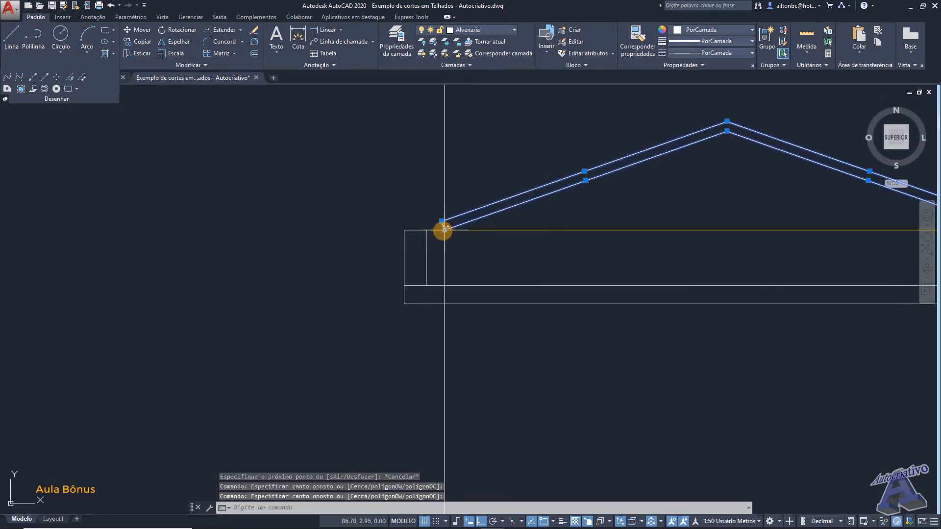
pyautogui.scroll(6, 443, 231)
pyautogui.click(446, 207)
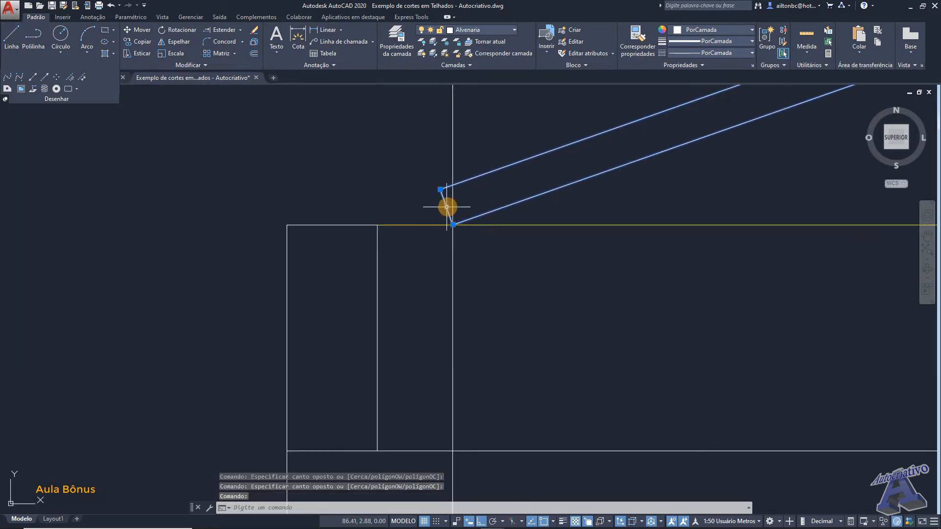
pyautogui.click(490, 30)
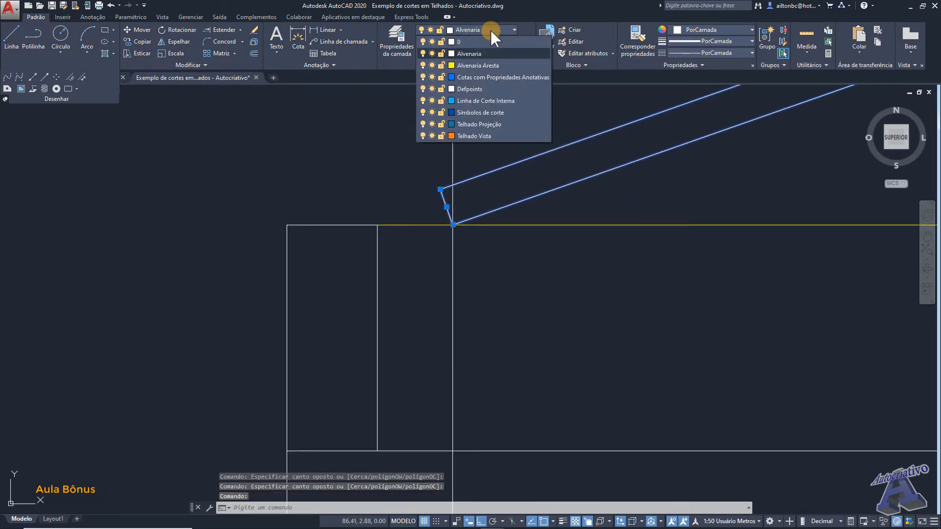
pyautogui.click(487, 135)
pyautogui.press('Escape')
# Step: Rename the Telhado Vista layer as Telhado Corte and set its lineweight to 0.35 mm
pyautogui.scroll(-9, 535, 155)
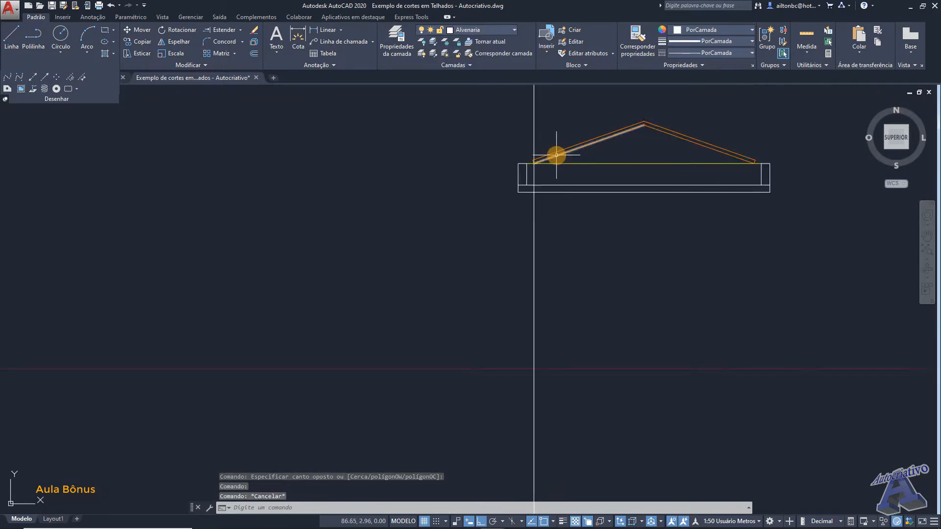
pyautogui.moveTo(472, 136); pyautogui.dragTo(464, 183, button='middle')
pyautogui.click(397, 44)
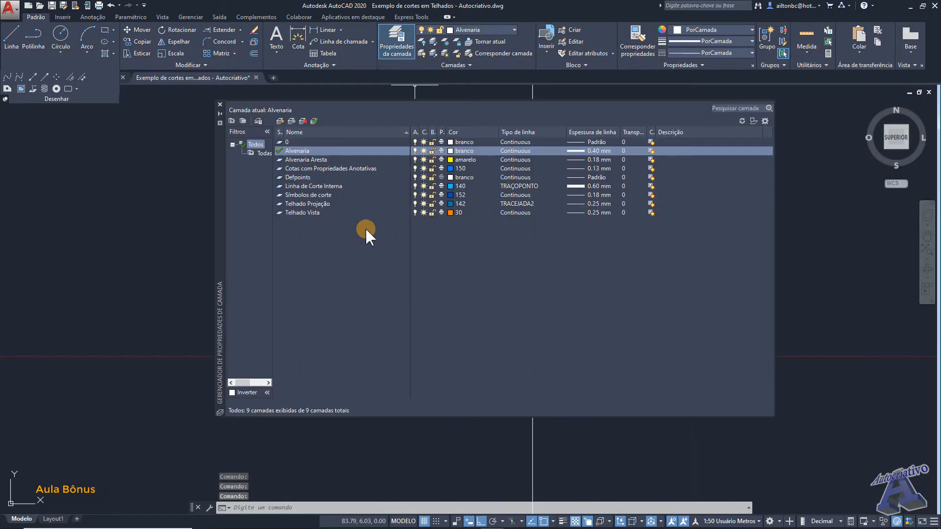
pyautogui.rightClick(310, 213)
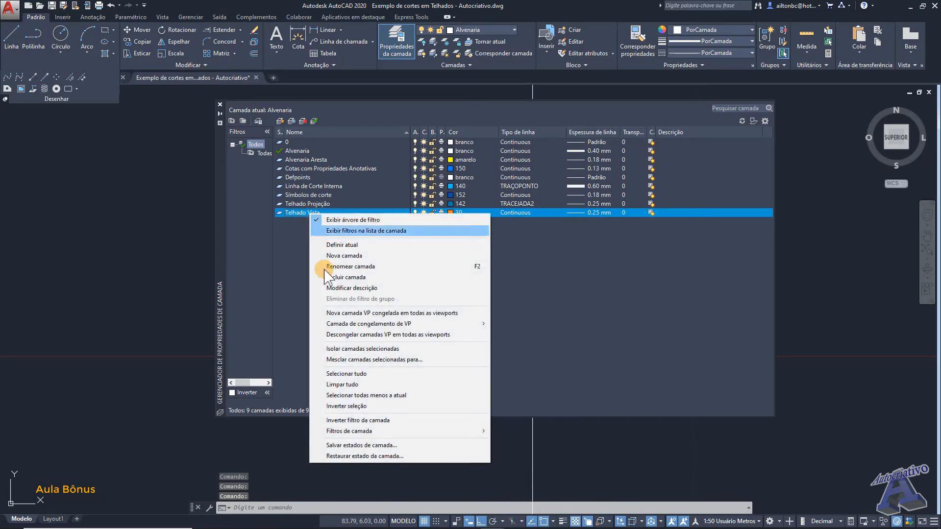
pyautogui.click(353, 266)
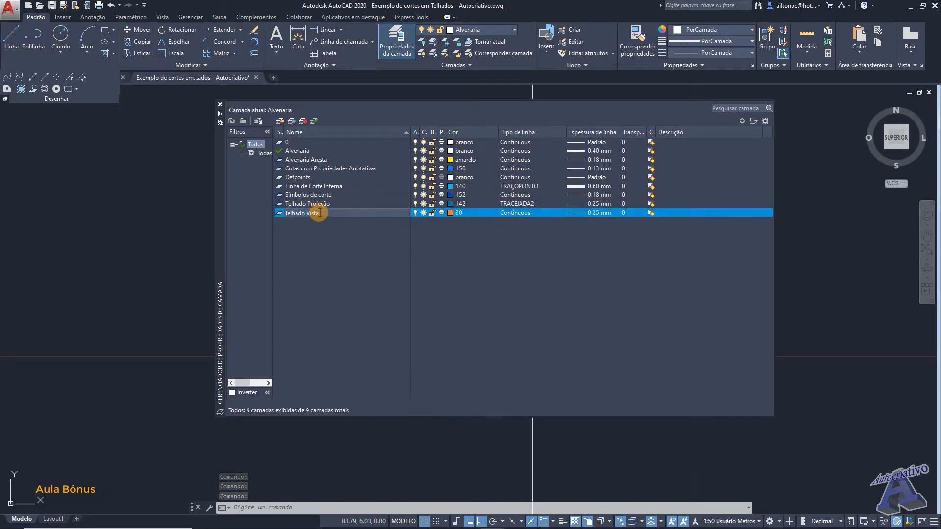
pyautogui.press('BackSpace')
pyautogui.press('BackSpace')
pyautogui.press('BackSpace')
pyautogui.press('BackSpace')
pyautogui.press('BackSpace')
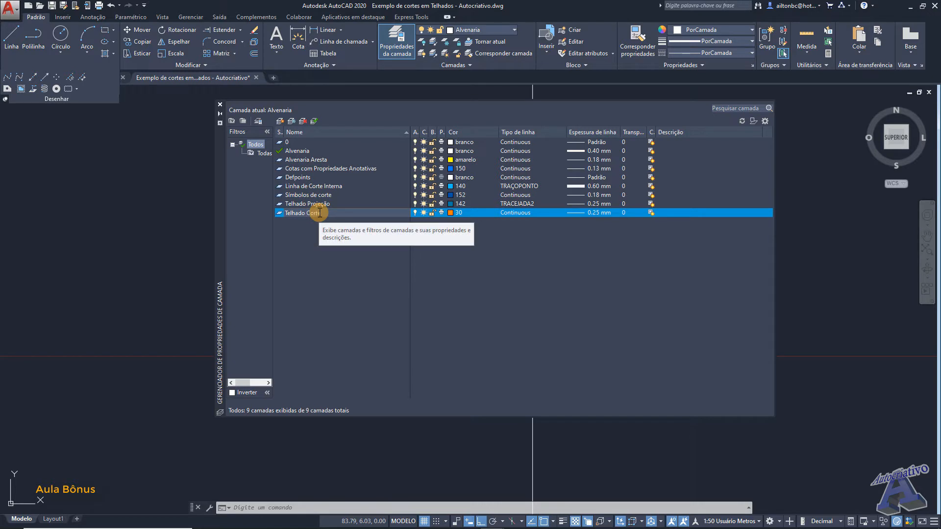
pyautogui.press('Return')
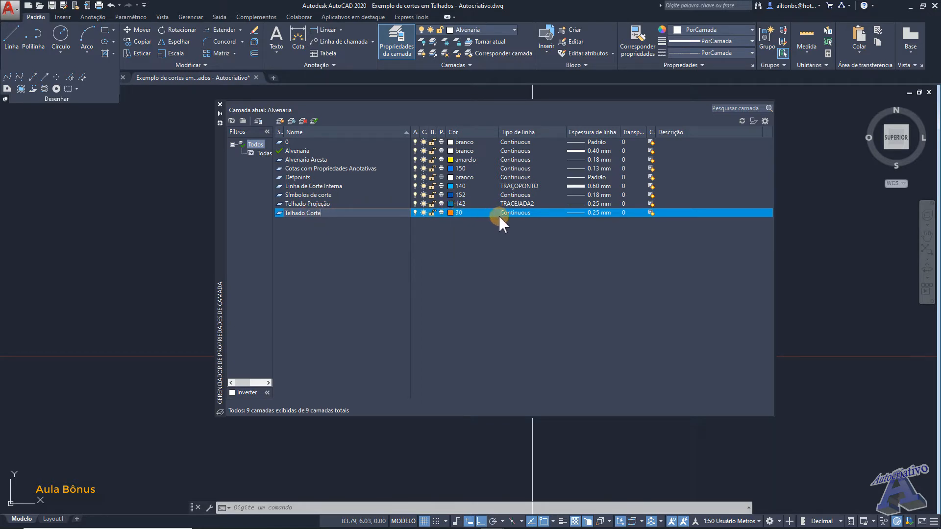
pyautogui.click(587, 211)
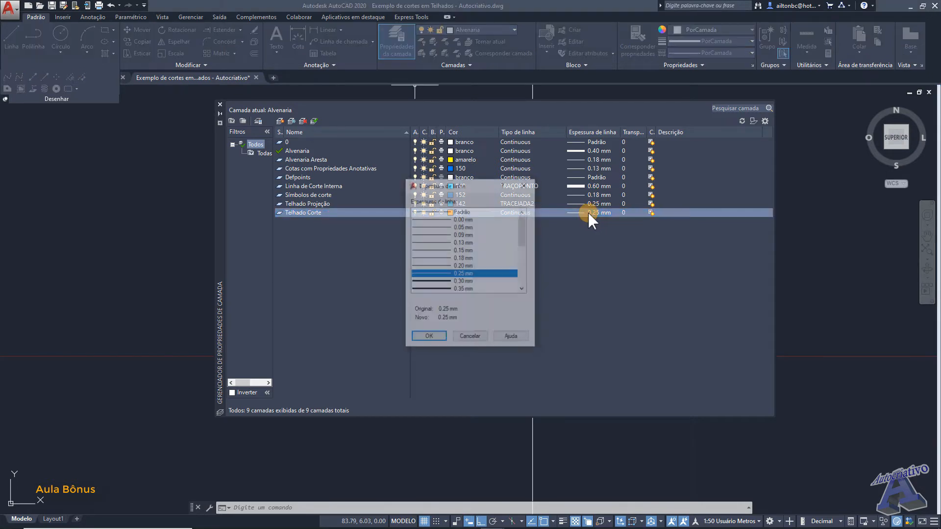
pyautogui.click(439, 342)
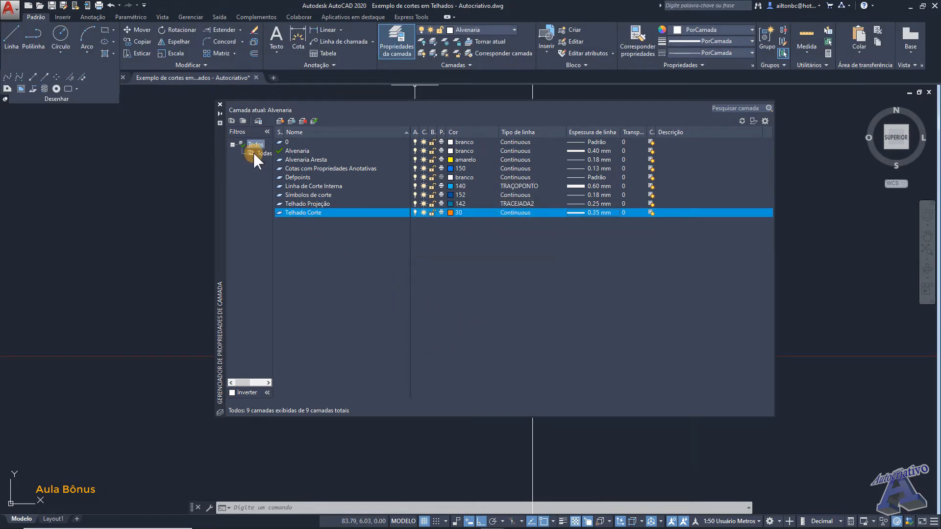
# Step: Create a new layer named Telhado Vista with a lineweight of 0.18 mm
pyautogui.click(279, 120)
pyautogui.write('Telhado Vista')
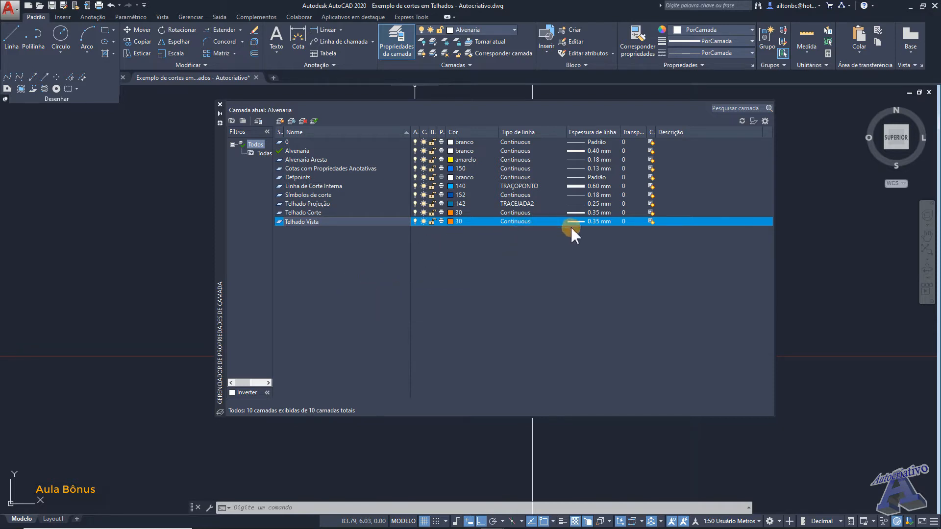
pyautogui.click(587, 222)
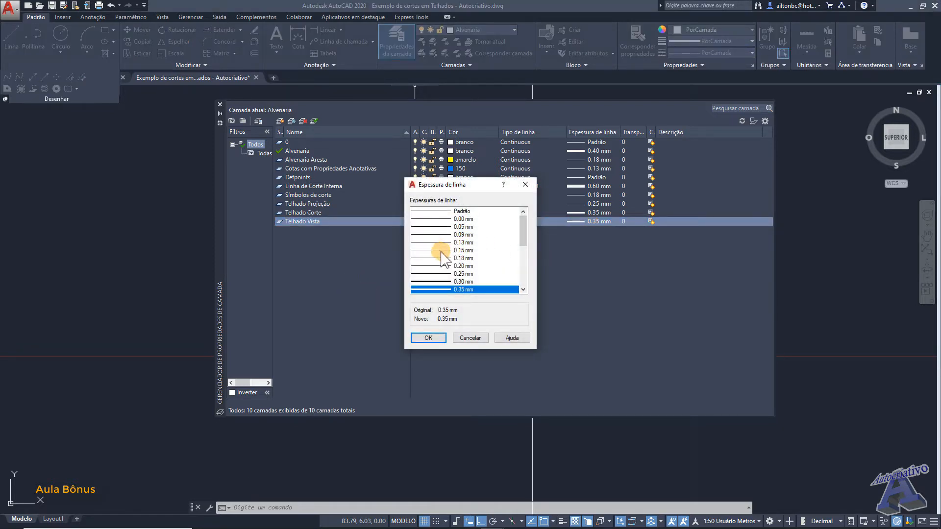
pyautogui.click(441, 259)
pyautogui.click(432, 337)
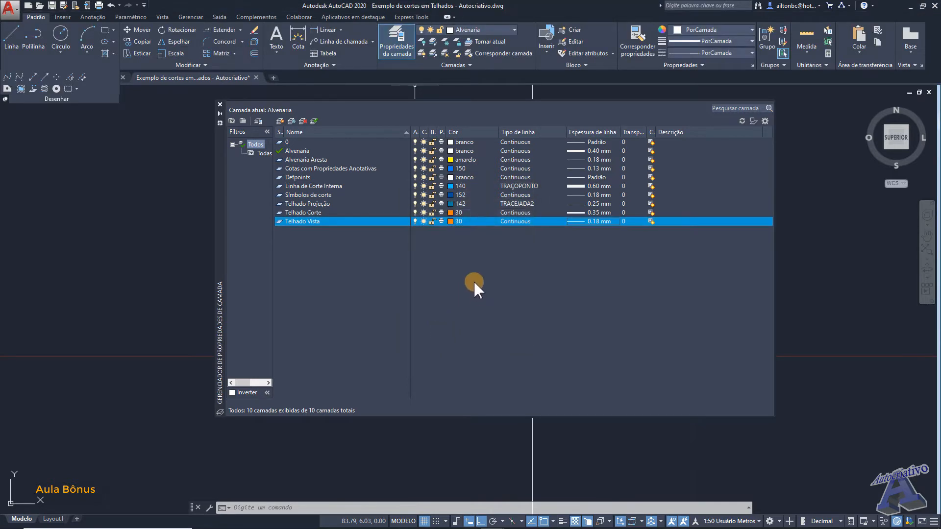
pyautogui.click(220, 104)
# Step: Delete the remaining vertical construction line at the section's left roof edge
pyautogui.scroll(4, 603, 215)
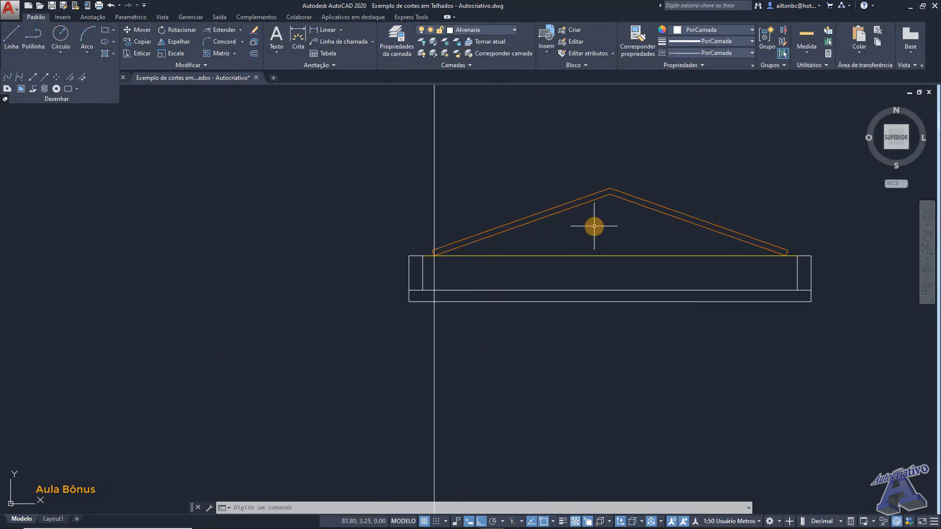
pyautogui.click(549, 212)
pyautogui.scroll(4, 441, 238)
pyautogui.press('Escape')
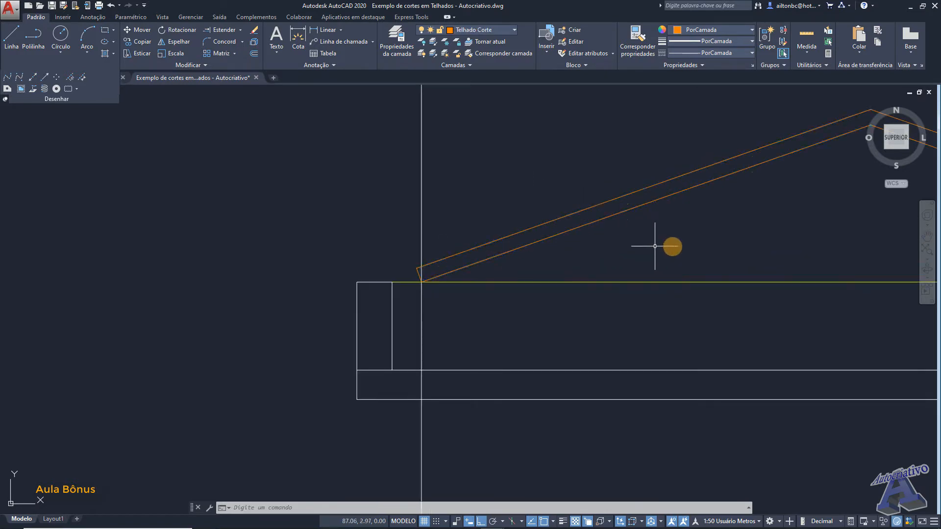
pyautogui.scroll(-4, 686, 245)
pyautogui.moveTo(774, 225); pyautogui.dragTo(530, 224, button='middle')
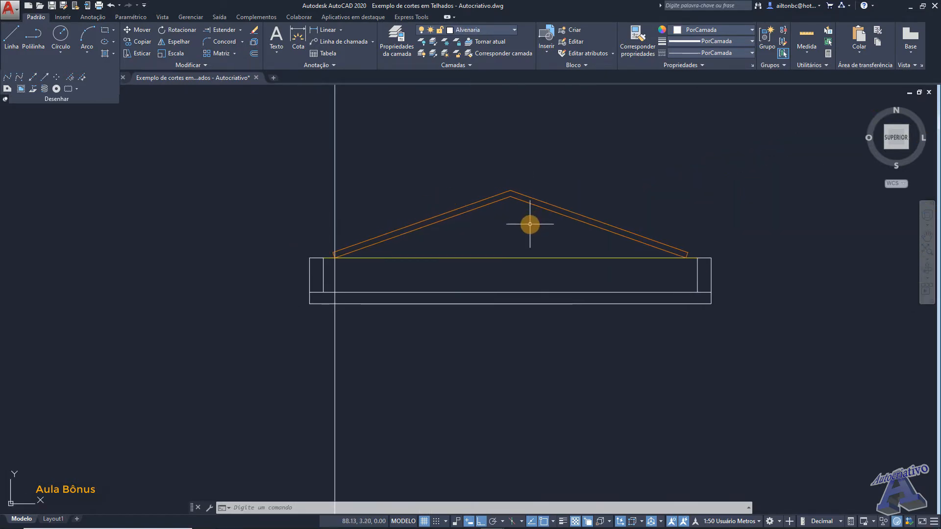
pyautogui.click(390, 393)
pyautogui.click(306, 364)
# Step: Review the roof section against the plan above it and examine the BB section marker beside the plan
pyautogui.scroll(-2, 349, 339)
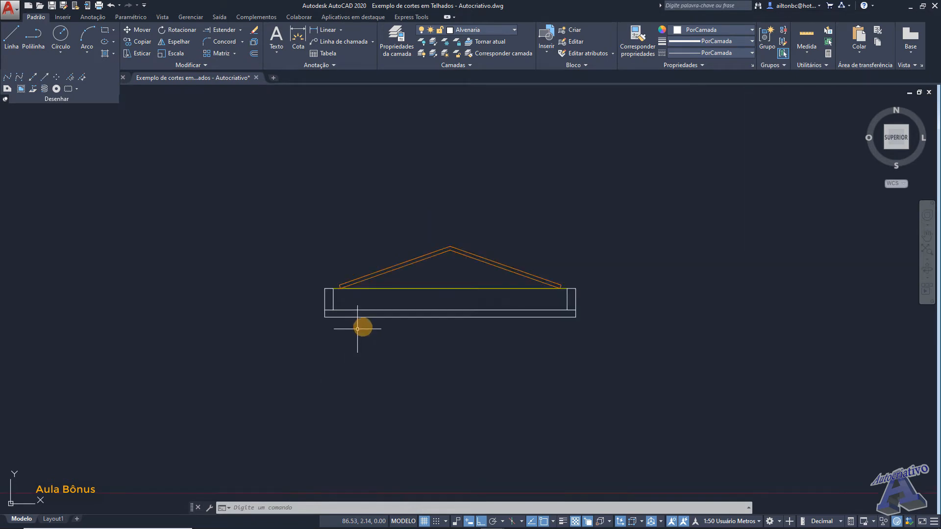
pyautogui.scroll(4, 459, 263)
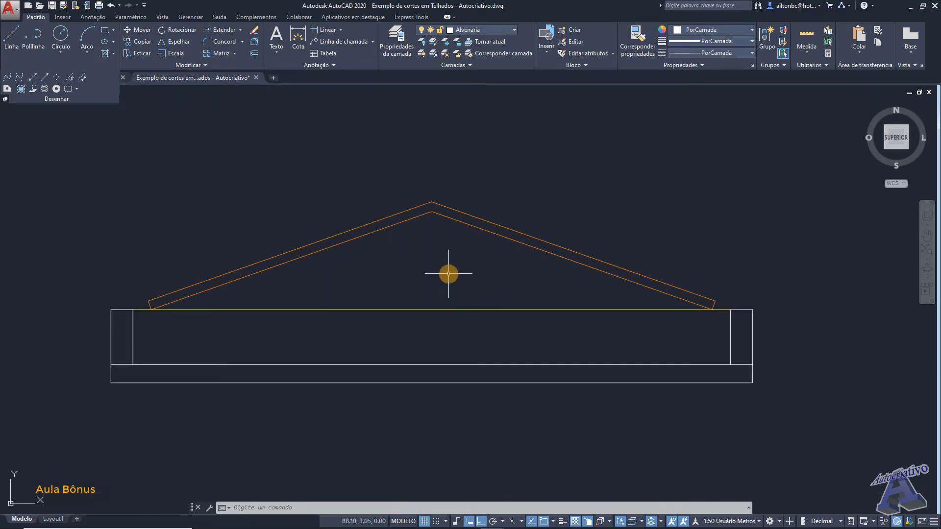
pyautogui.moveTo(447, 273); pyautogui.dragTo(567, 257, button='middle')
pyautogui.scroll(-6, 568, 256)
pyautogui.scroll(-2, 568, 255)
pyautogui.moveTo(563, 206); pyautogui.dragTo(536, 385, button='middle')
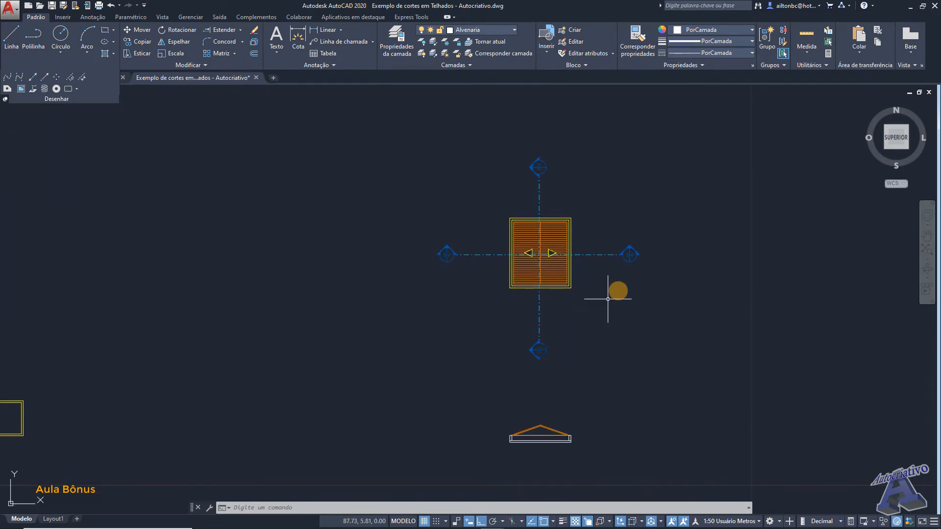
pyautogui.scroll(8, 629, 257)
pyautogui.scroll(-4, 632, 231)
pyautogui.scroll(2, 551, 238)
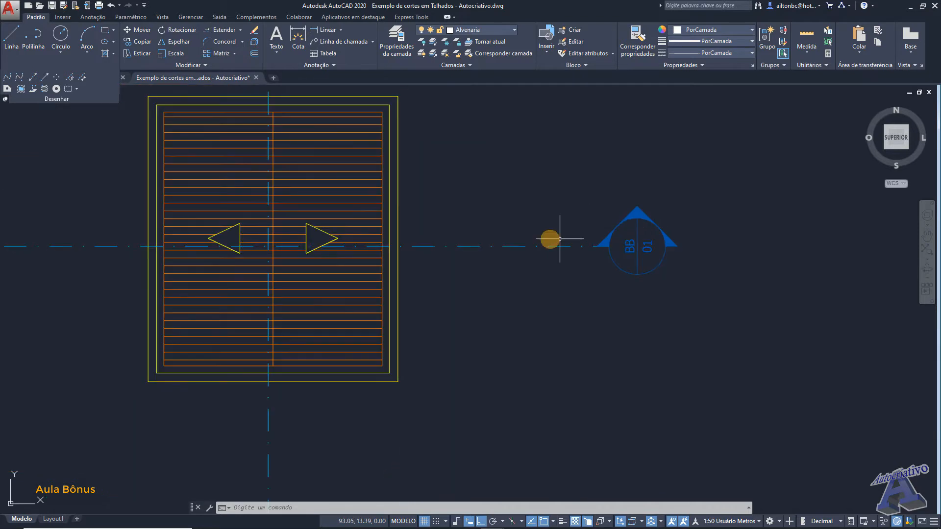
# Step: Rotate the roof plan together with its section markers by 270° about the centre of the upper AA marker
pyautogui.scroll(-3, 496, 231)
pyautogui.moveTo(496, 231); pyautogui.dragTo(648, 310, button='middle')
pyautogui.scroll(4, 573, 265)
pyautogui.scroll(-2, 554, 262)
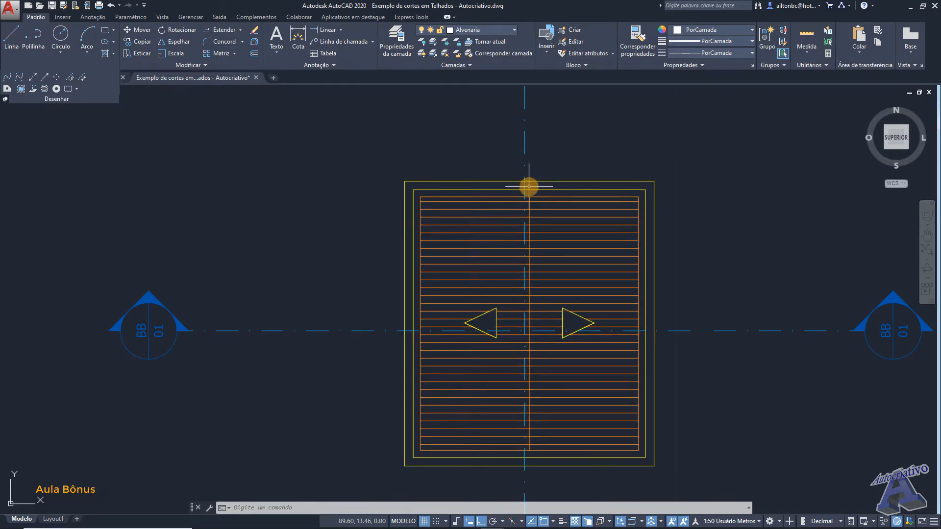
pyautogui.scroll(-5, 529, 187)
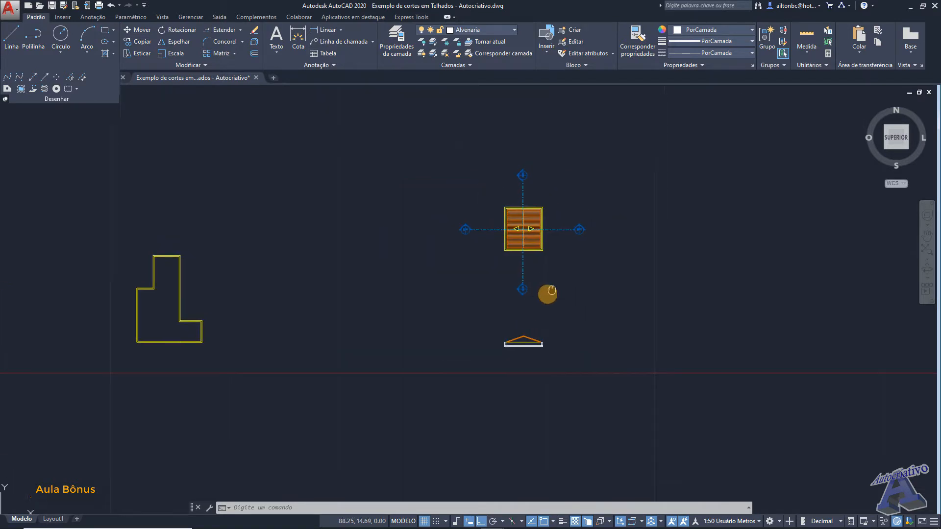
pyautogui.click(636, 312)
pyautogui.click(428, 164)
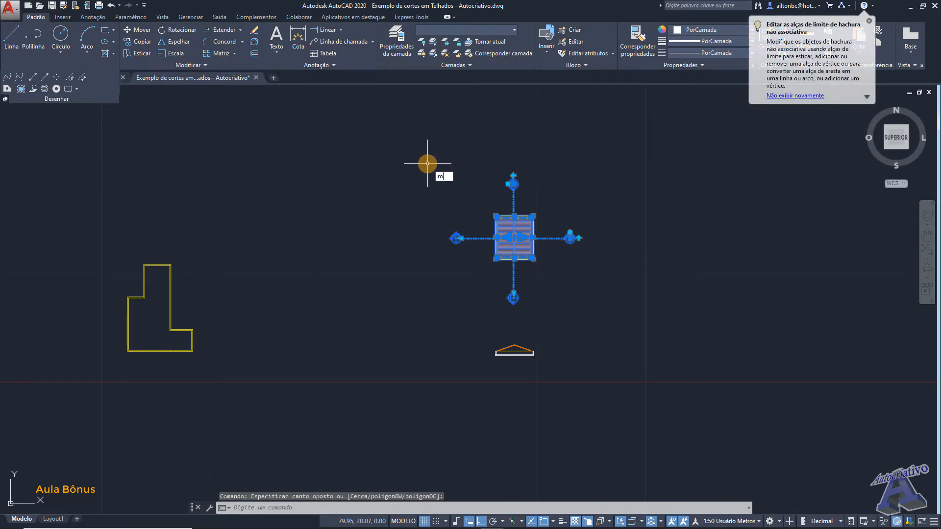
pyautogui.write('ro')
pyautogui.press('Return')
pyautogui.scroll(5, 519, 180)
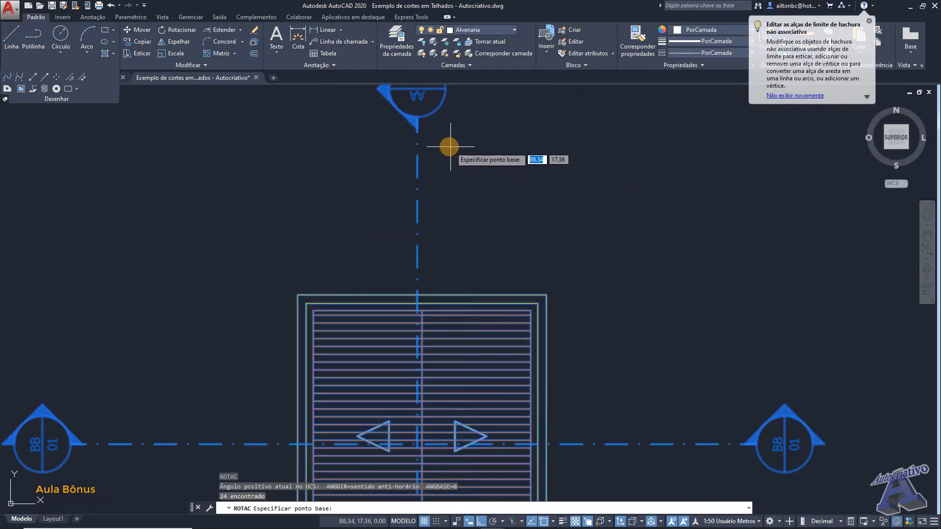
pyautogui.scroll(-4, 432, 137)
pyautogui.scroll(4, 535, 267)
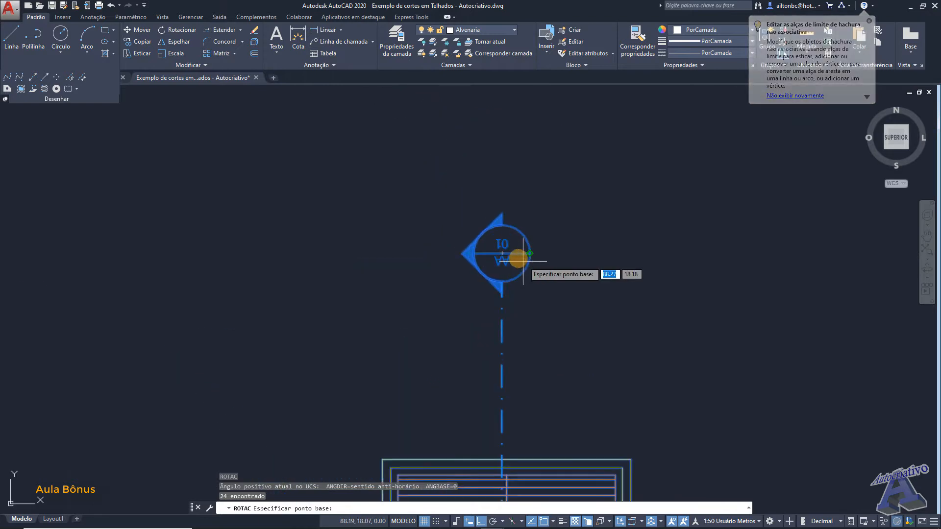
pyautogui.click(501, 254)
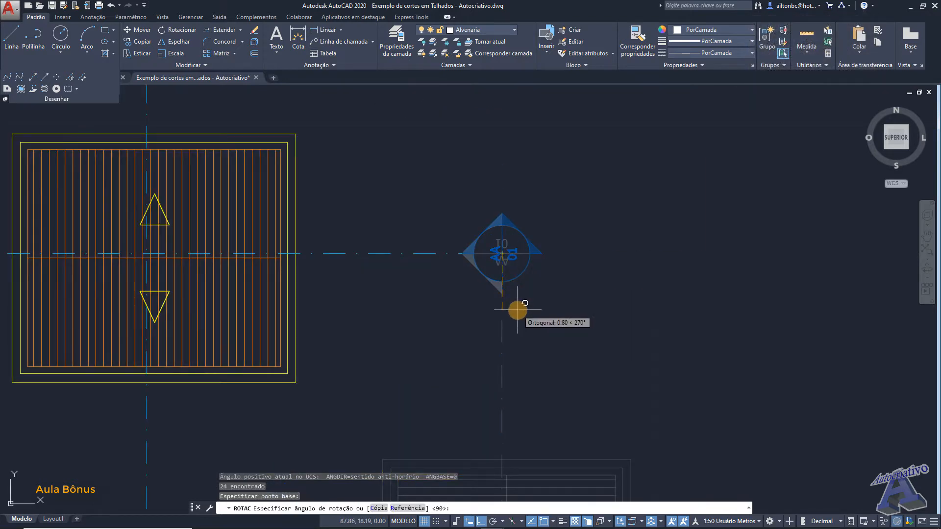
pyautogui.click(496, 196)
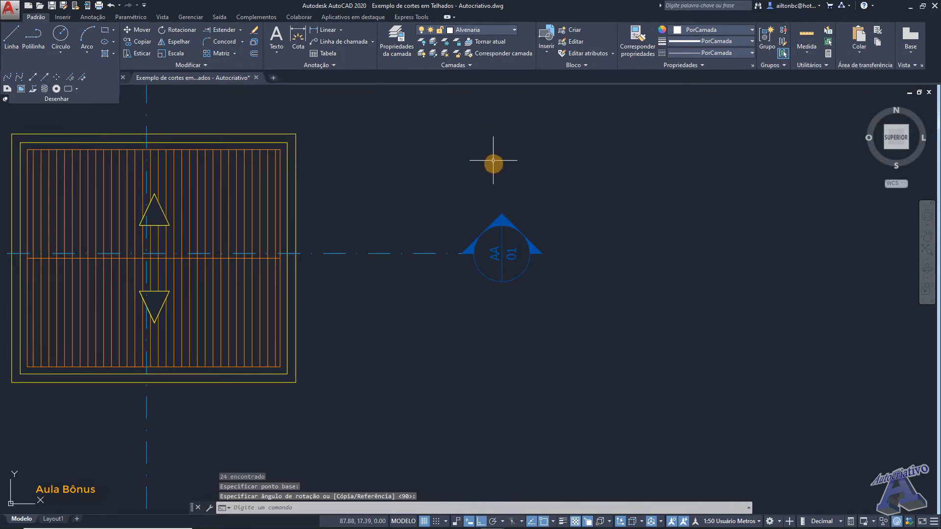
# Step: Move the rotated plan and its section markers freely, with ortho off, to above and to the right of the roof section
pyautogui.scroll(-4, 479, 171)
pyautogui.moveTo(479, 171); pyautogui.dragTo(627, 252, button='middle')
pyautogui.scroll(-2, 620, 258)
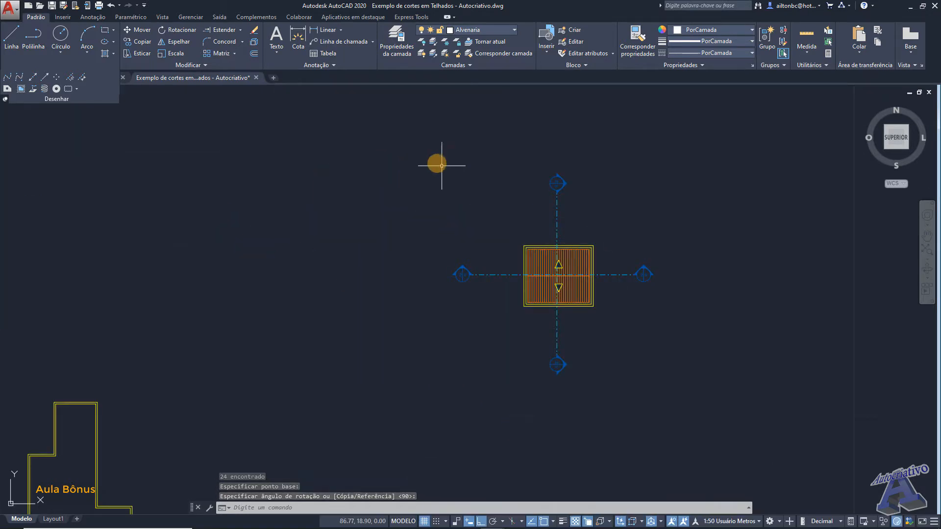
pyautogui.click(411, 146)
pyautogui.click(695, 423)
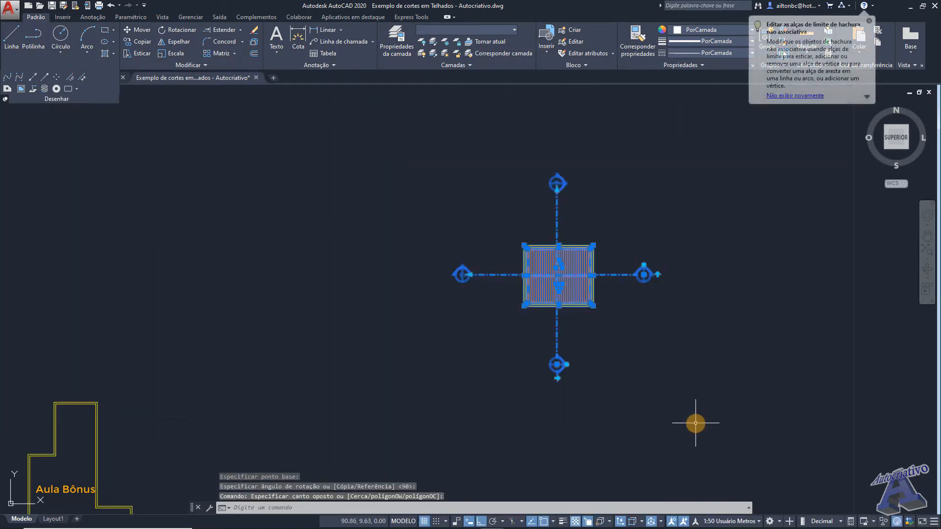
pyautogui.write('m')
pyautogui.press('Return')
pyautogui.click(545, 297)
pyautogui.scroll(-4, 636, 354)
pyautogui.moveTo(636, 354); pyautogui.dragTo(546, 305, button='middle')
pyautogui.scroll(2, 612, 342)
pyautogui.press('F8')
pyautogui.scroll(2, 579, 347)
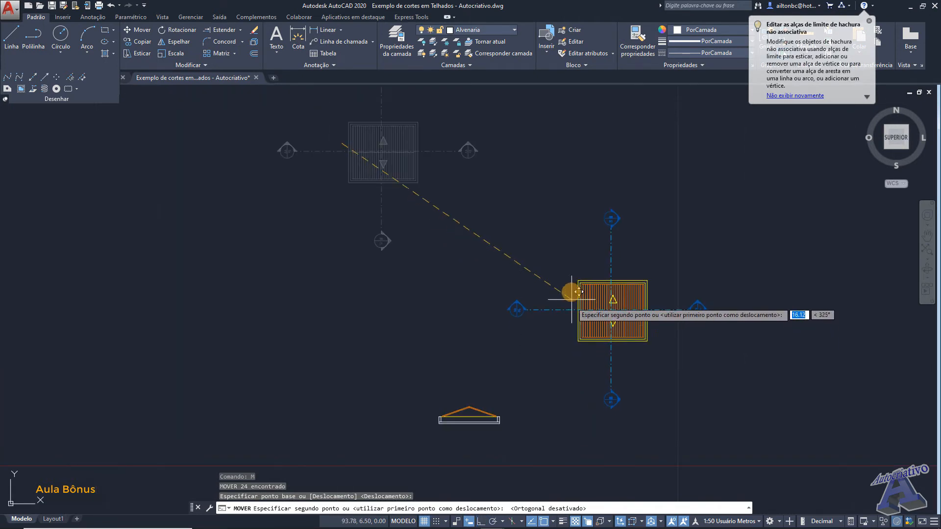
pyautogui.press('Escape')
# Step: Draw horizontal construction lines through the existing section's floor underside, floor top and wall top
pyautogui.moveTo(588, 269); pyautogui.dragTo(528, 197, button='middle')
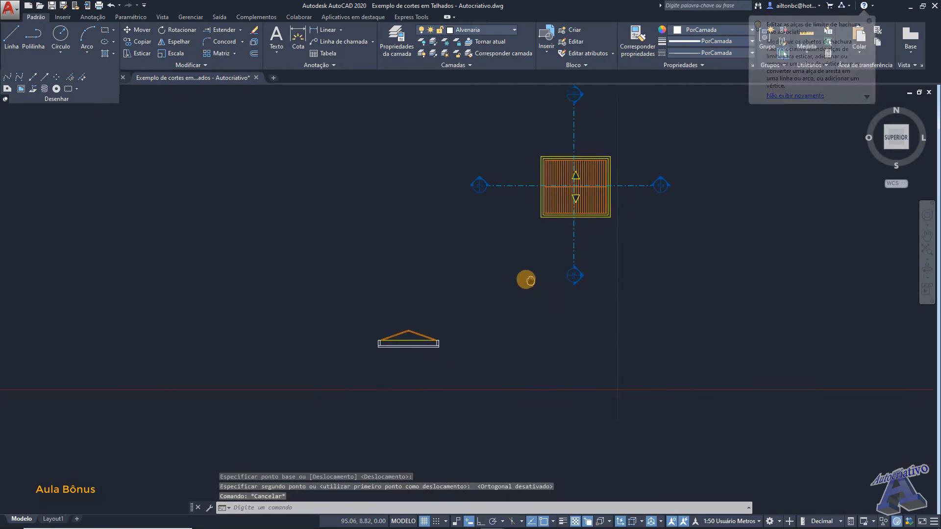
pyautogui.scroll(2, 525, 278)
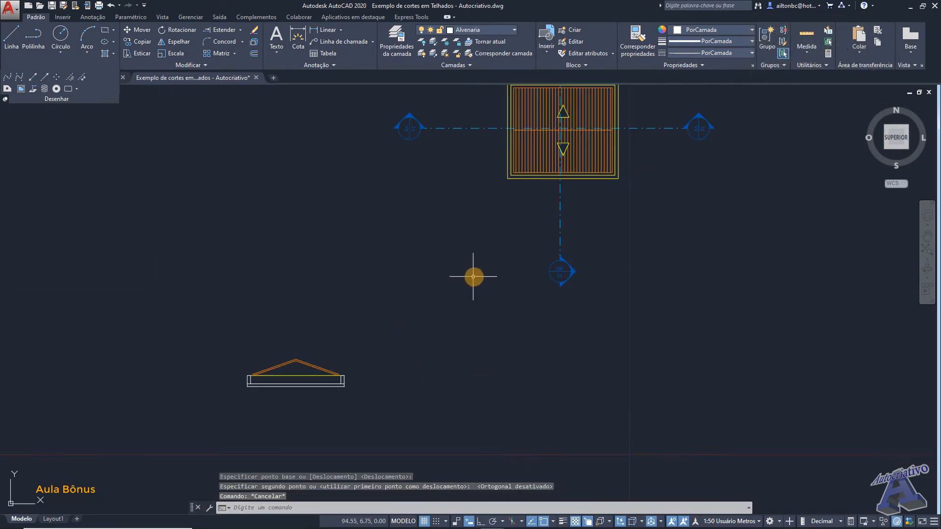
pyautogui.click(32, 78)
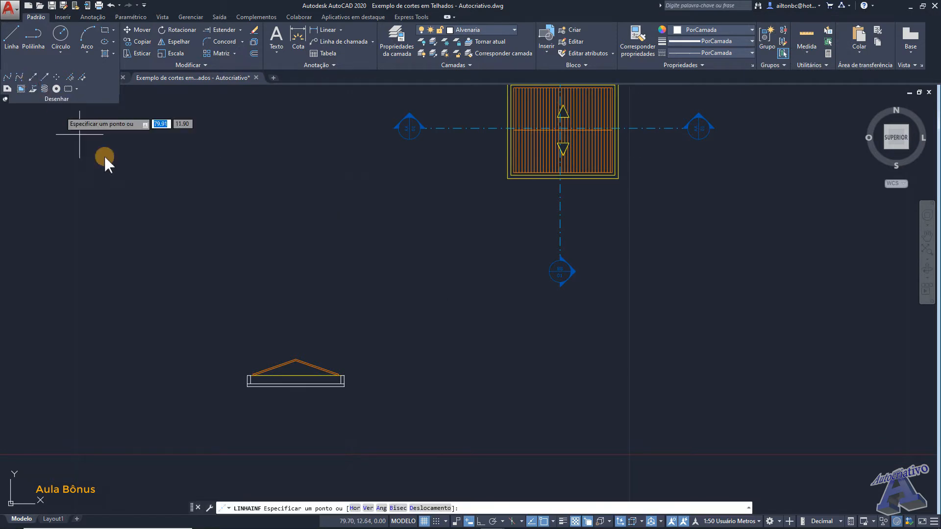
pyautogui.click(355, 509)
pyautogui.scroll(5, 346, 388)
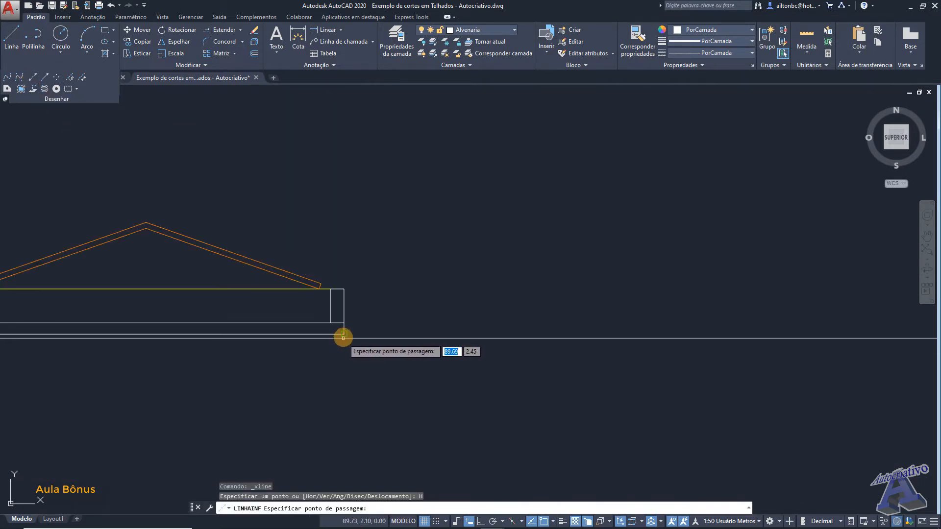
pyautogui.click(343, 334)
pyautogui.click(344, 323)
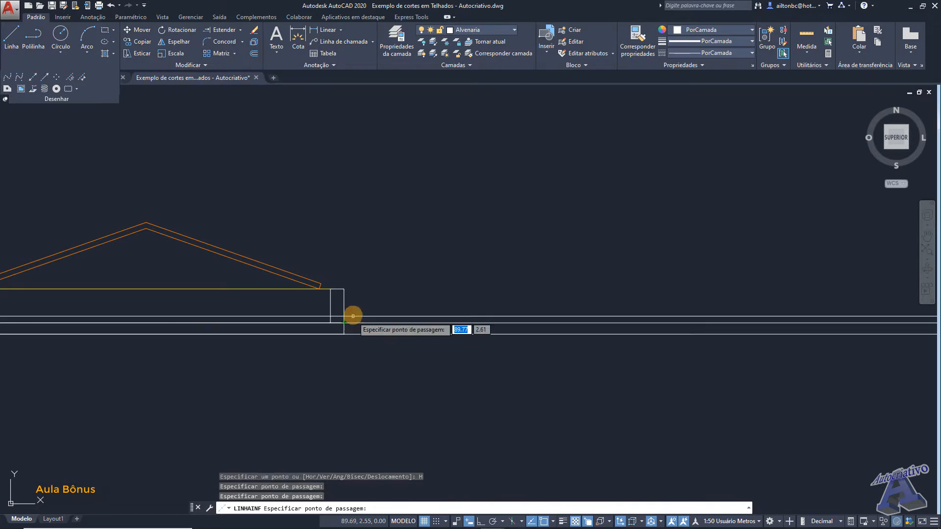
pyautogui.click(343, 289)
# Step: Add horizontal construction lines through the roof's upper eave corner and its ridge point
pyautogui.moveTo(344, 289); pyautogui.dragTo(499, 321, button='middle')
pyautogui.scroll(2, 486, 315)
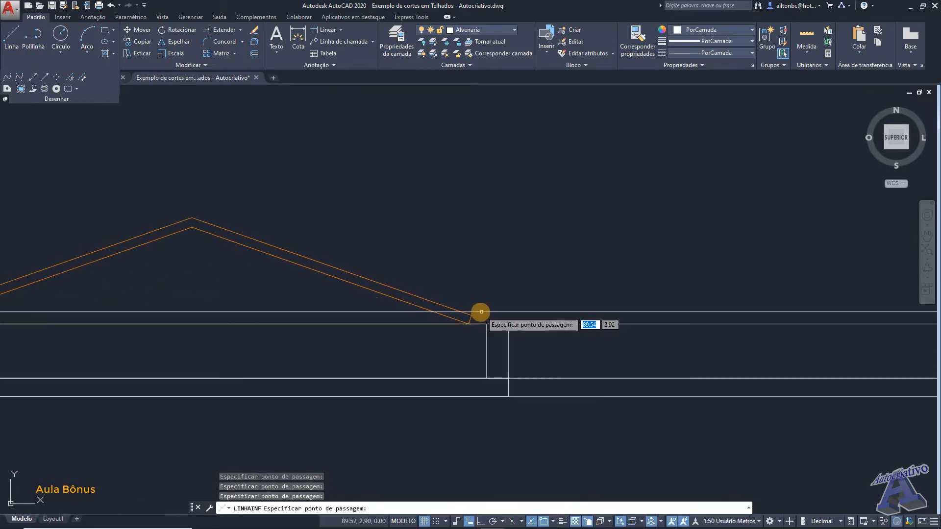
pyautogui.click(471, 315)
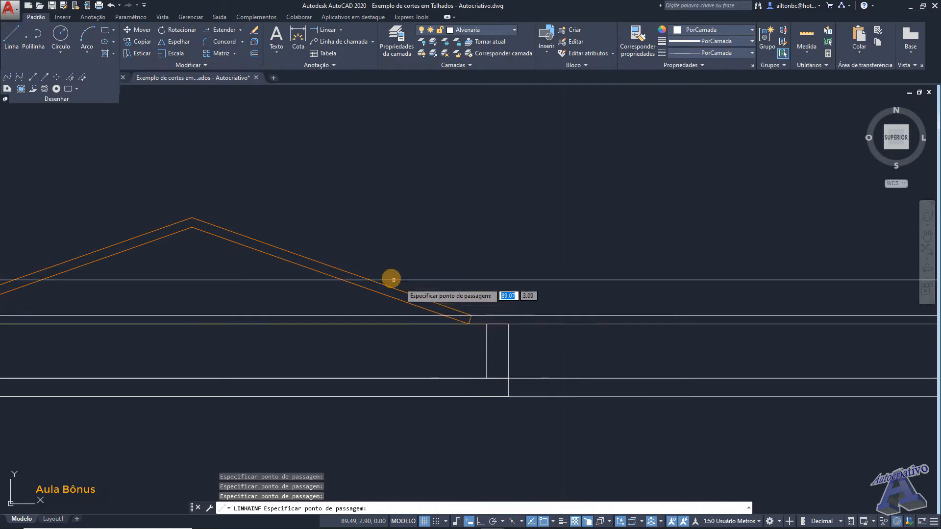
pyautogui.moveTo(391, 275); pyautogui.dragTo(629, 325, button='middle')
pyautogui.click(430, 267)
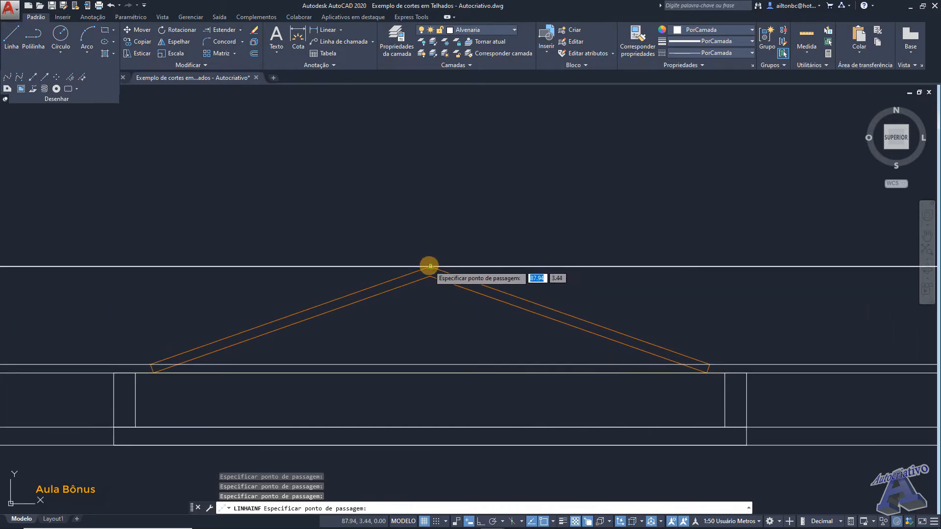
pyautogui.press('Escape')
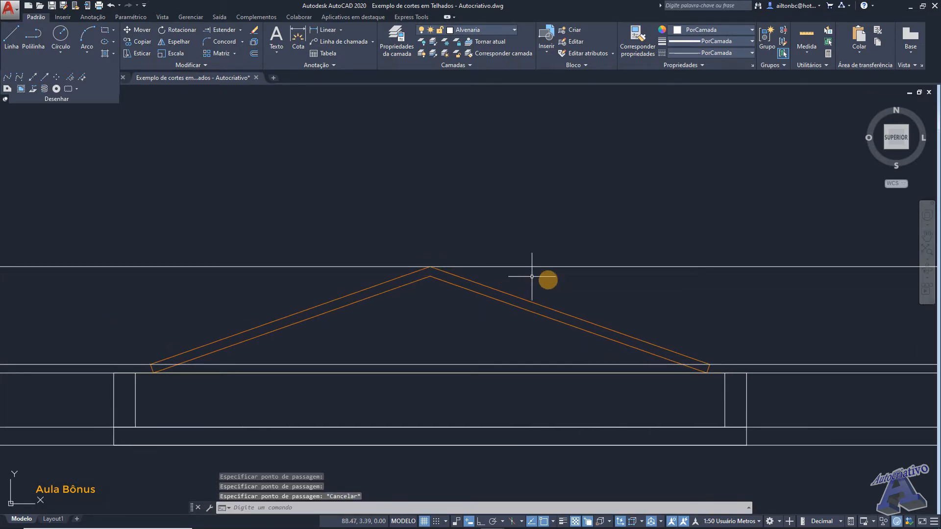
# Step: Draw vertical construction lines through the outer and inner faces of the rotated plan's left wall
pyautogui.scroll(-5, 569, 288)
pyautogui.scroll(1, 741, 314)
pyautogui.moveTo(741, 314); pyautogui.dragTo(624, 348, button='middle')
pyautogui.moveTo(621, 264)
pyautogui.mouseDown(button='middle')
pyautogui.moveTo(538, 382)
pyautogui.moveTo(548, 395)
pyautogui.mouseUp(button='middle')
pyautogui.scroll(4, 374, 188)
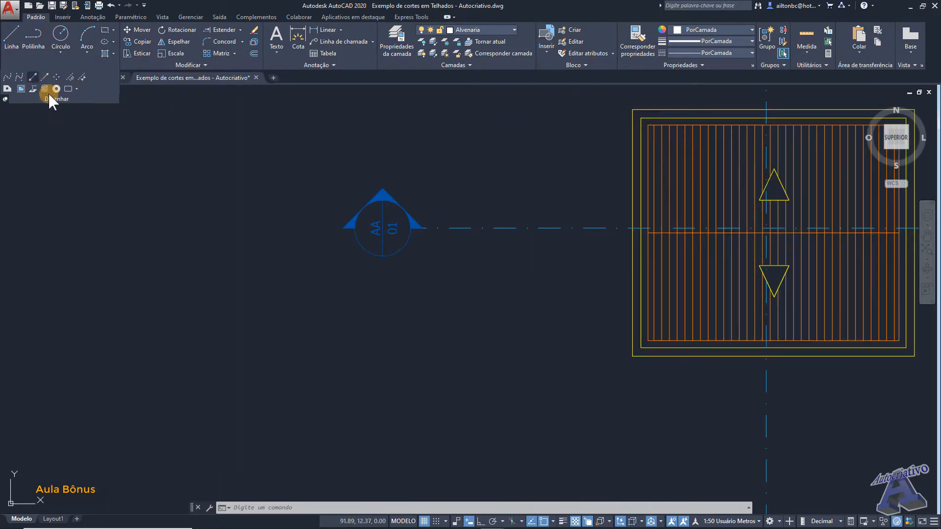
pyautogui.click(369, 509)
pyautogui.moveTo(570, 314); pyautogui.dragTo(454, 370, button='middle')
pyautogui.scroll(4, 519, 284)
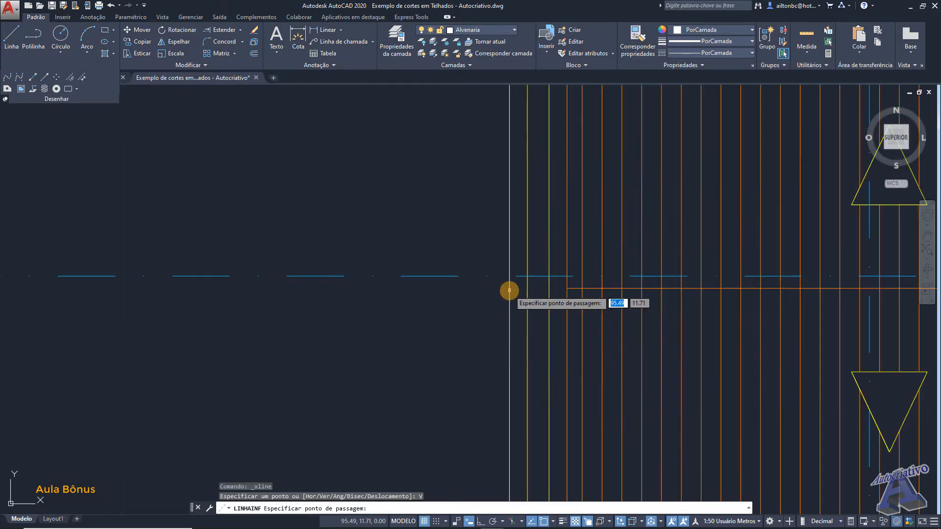
pyautogui.click(528, 274)
pyautogui.click(551, 272)
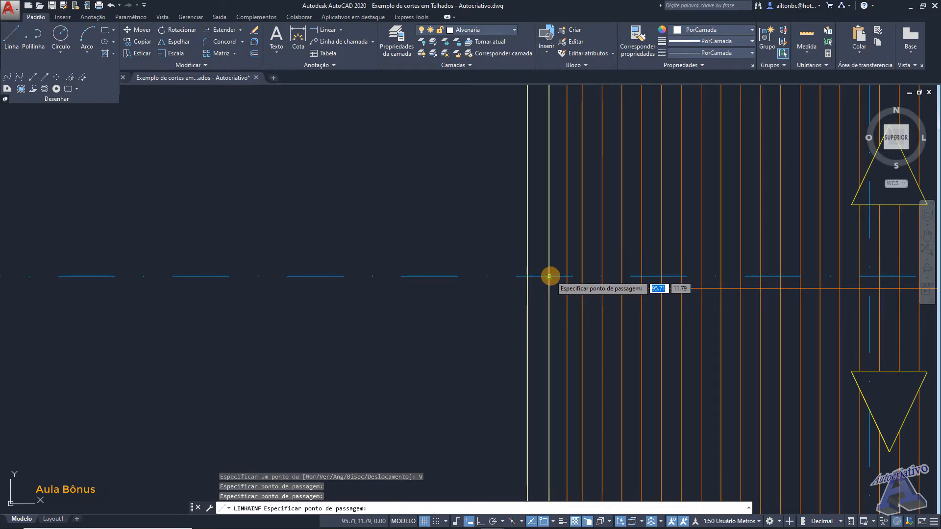
# Step: Add vertical construction lines through the inner and outer faces of the plan's right wall
pyautogui.scroll(-5, 559, 294)
pyautogui.scroll(4, 569, 289)
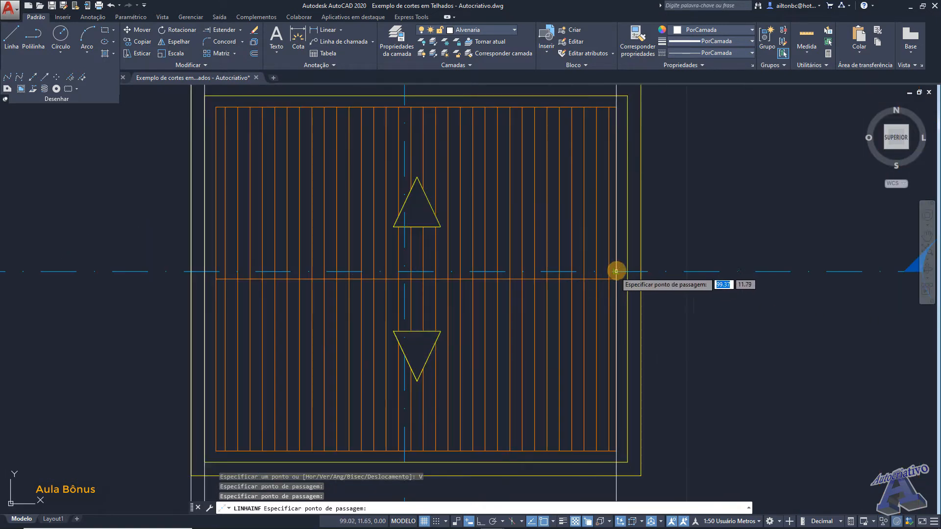
pyautogui.click(639, 271)
pyautogui.scroll(-5, 528, 296)
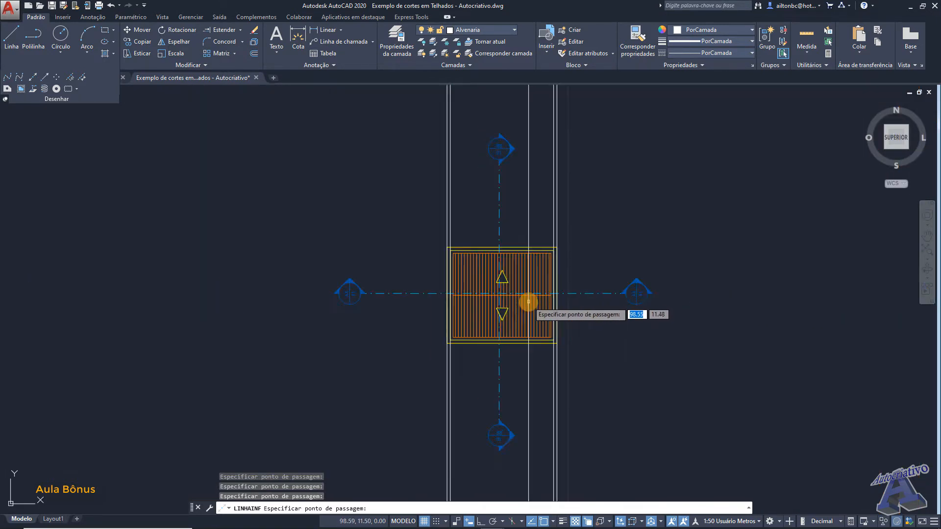
pyautogui.scroll(5, 552, 319)
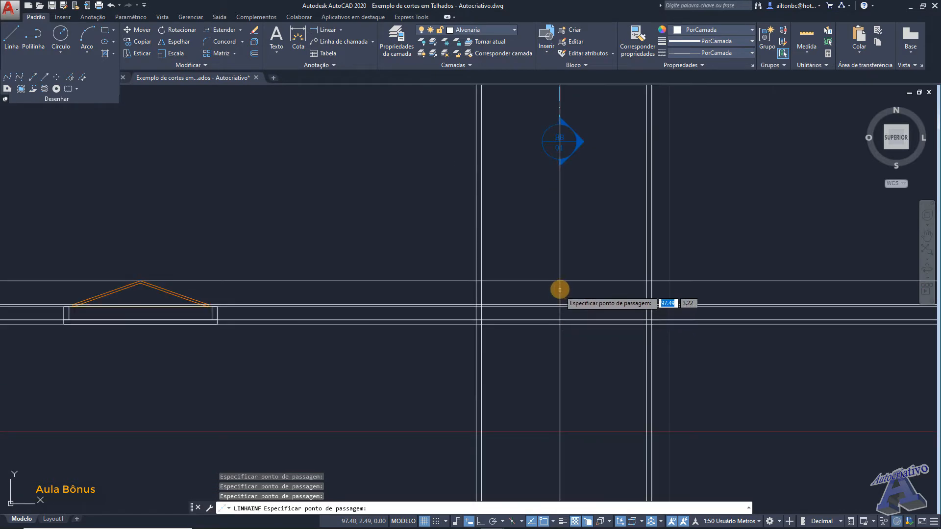
pyautogui.press('Escape')
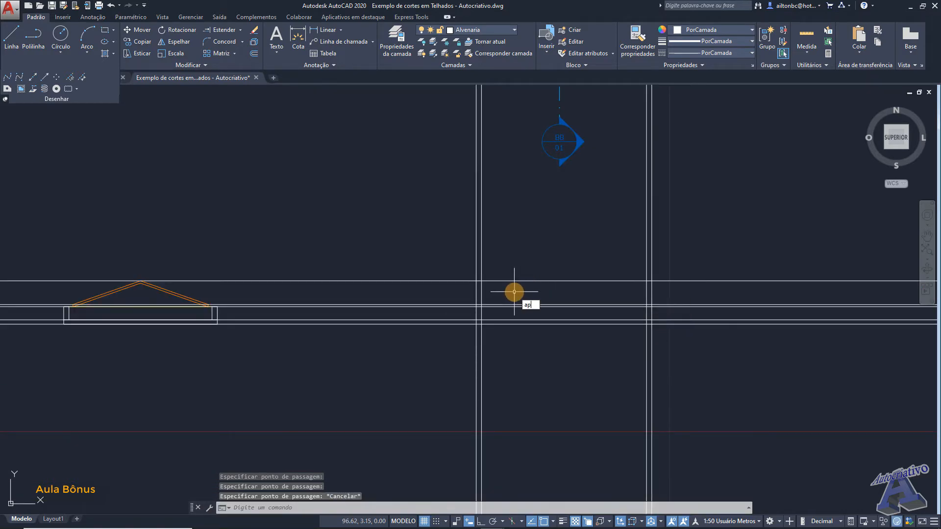
# Step: Trim the crossing construction lines against each other, leaving only the new section's rectangular outline and inner divisions
pyautogui.write('ap')
pyautogui.press('Return')
pyautogui.click(721, 383)
pyautogui.click(431, 247)
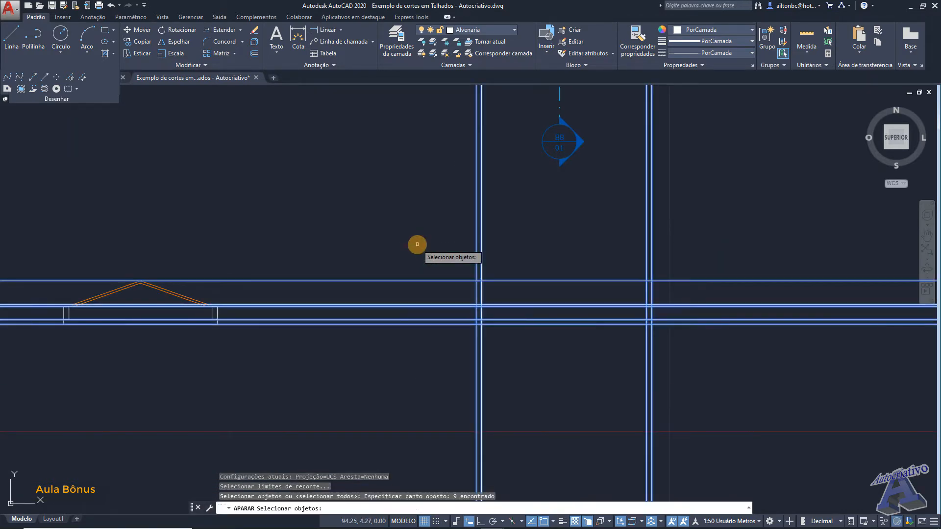
pyautogui.press('Return')
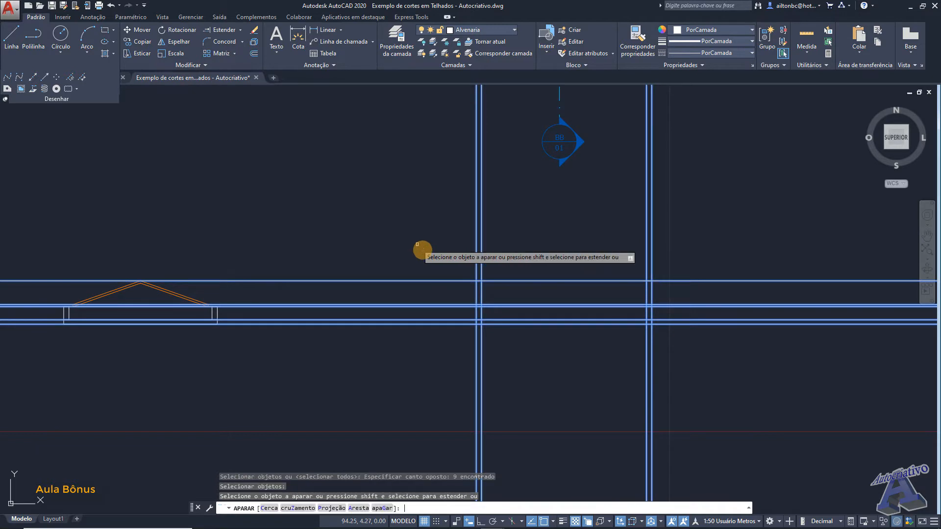
pyautogui.click(725, 369)
pyautogui.click(430, 250)
pyautogui.press('Escape')
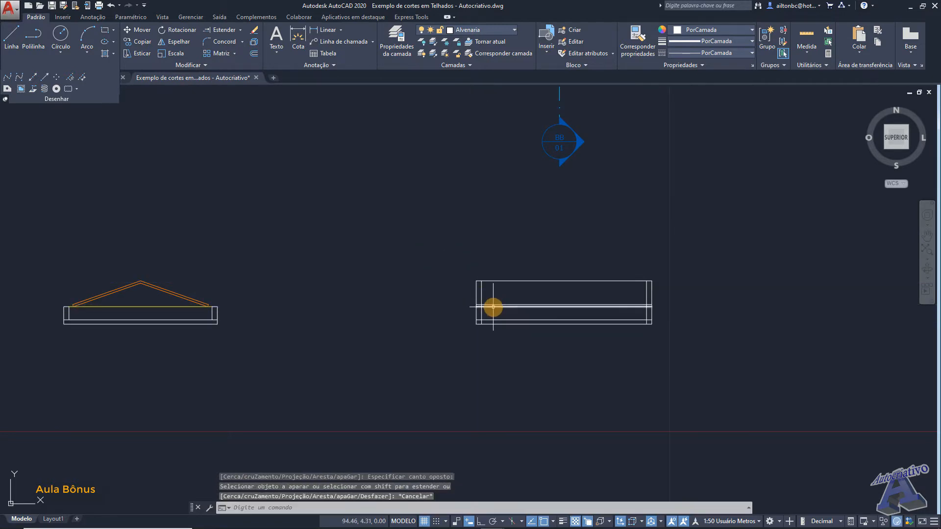
# Step: Trim the left wall's inner face line out of the floor slab in the new section
pyautogui.scroll(2, 493, 307)
pyautogui.scroll(1, 496, 311)
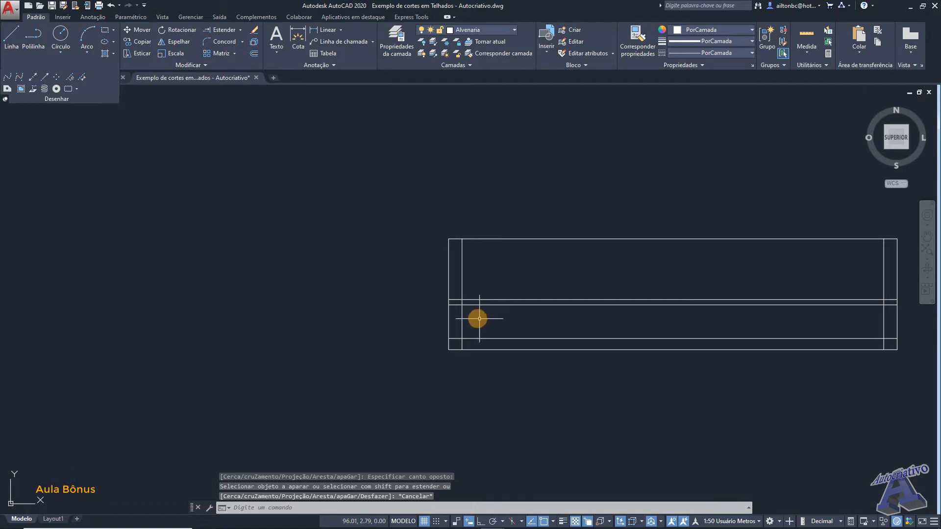
pyautogui.scroll(-2, 466, 315)
pyautogui.scroll(1, 476, 310)
pyautogui.moveTo(484, 290); pyautogui.dragTo(421, 269, button='middle')
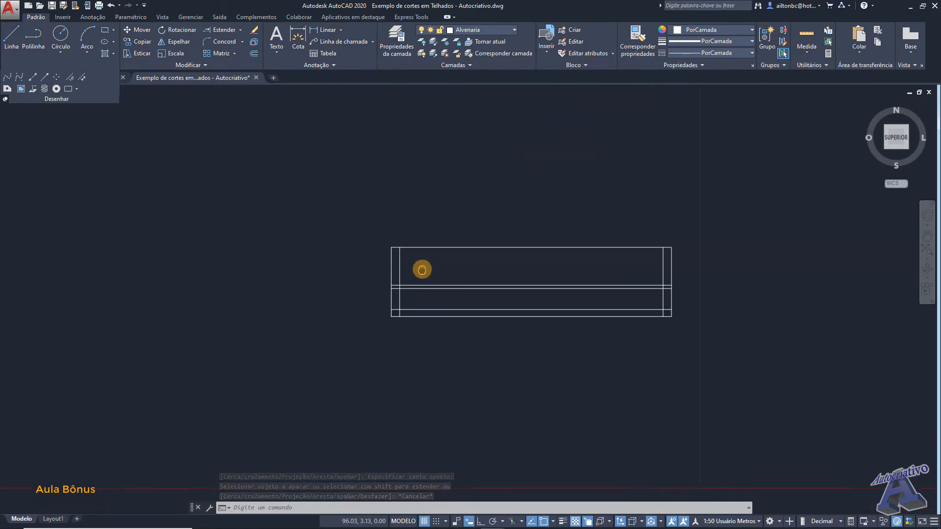
pyautogui.scroll(-1, 423, 269)
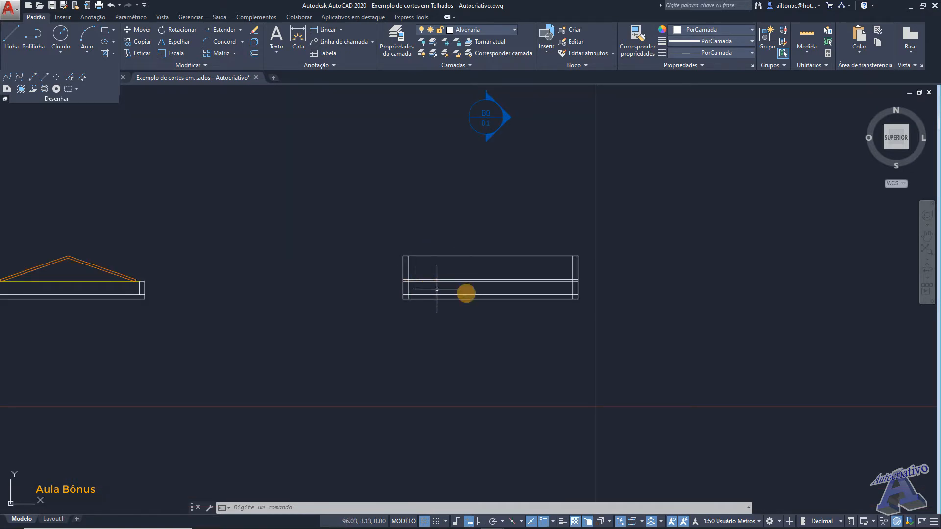
pyautogui.scroll(3, 408, 292)
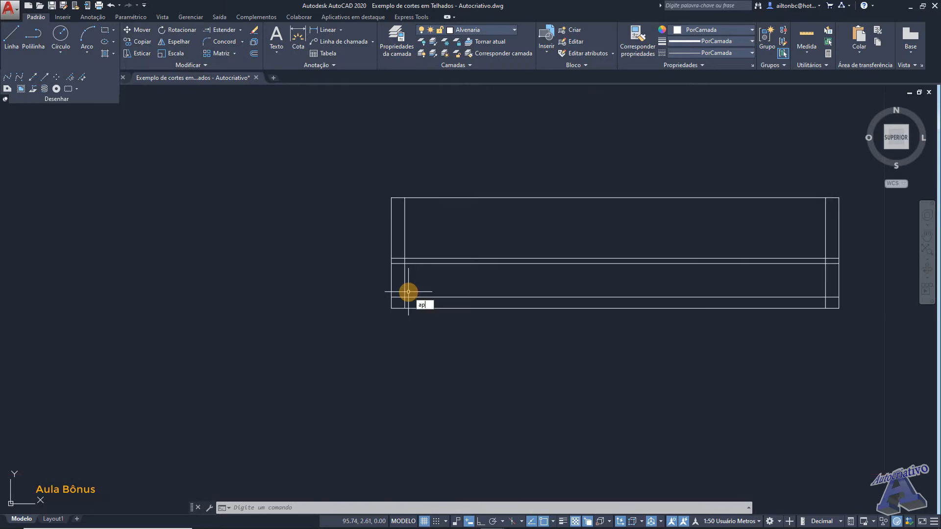
pyautogui.press('Return')
pyautogui.press('Return')
pyautogui.scroll(4, 410, 294)
pyautogui.click(413, 320)
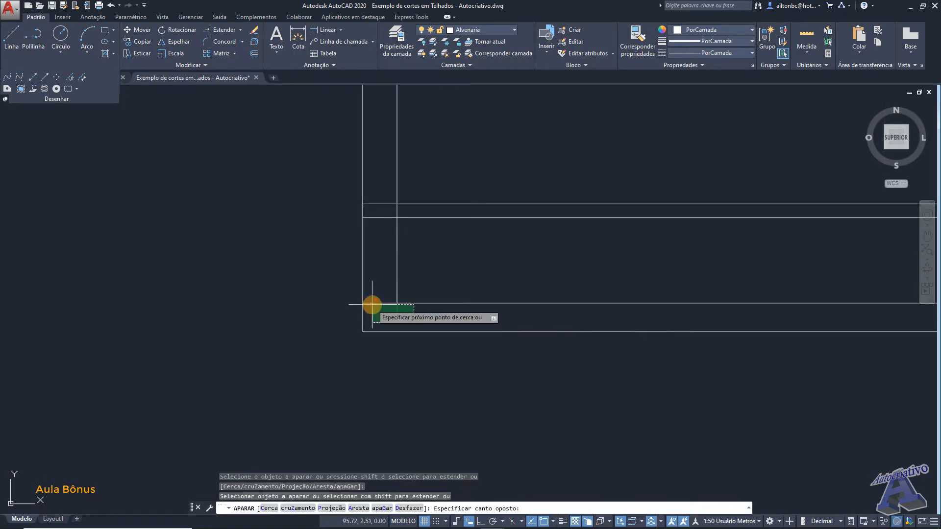
pyautogui.click(373, 305)
# Step: Trim the right wall's inner face line out of the floor slab in the new section
pyautogui.scroll(-4, 498, 319)
pyautogui.moveTo(730, 304); pyautogui.dragTo(372, 286, button='middle')
pyautogui.scroll(2, 521, 304)
pyautogui.click(529, 297)
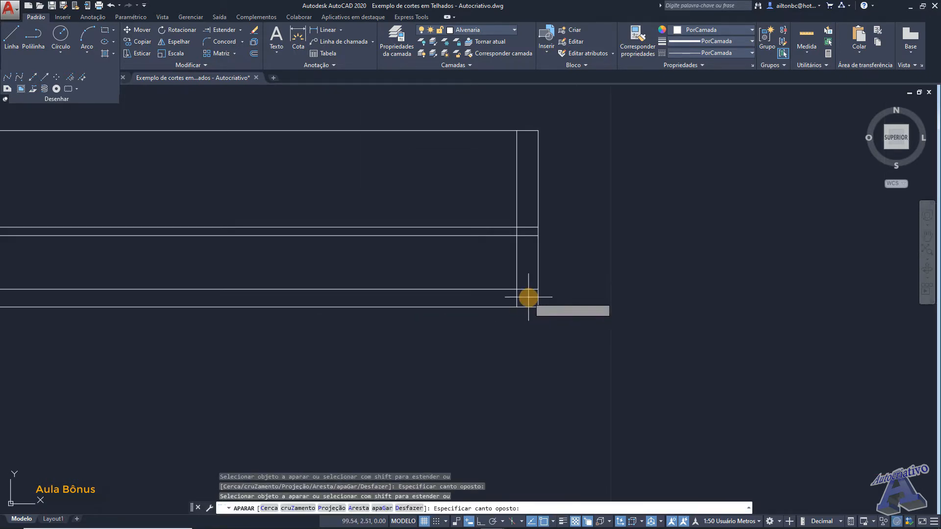
pyautogui.click(507, 294)
pyautogui.press('Escape')
pyautogui.scroll(-4, 507, 294)
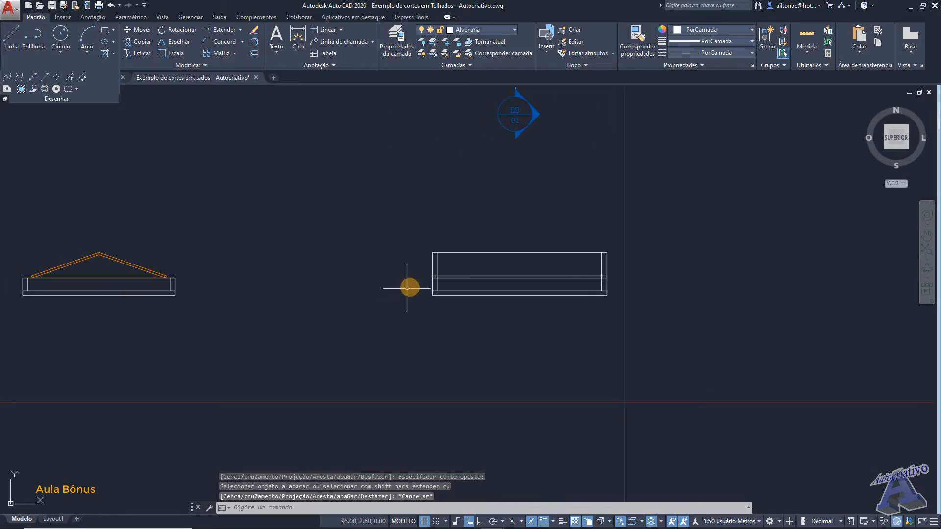
# Step: Trim both walls' vertical lines between the two closely spaced horizontal lines at the wall tops of the new section
pyautogui.scroll(3, 439, 276)
pyautogui.scroll(3, 449, 273)
pyautogui.write('a')
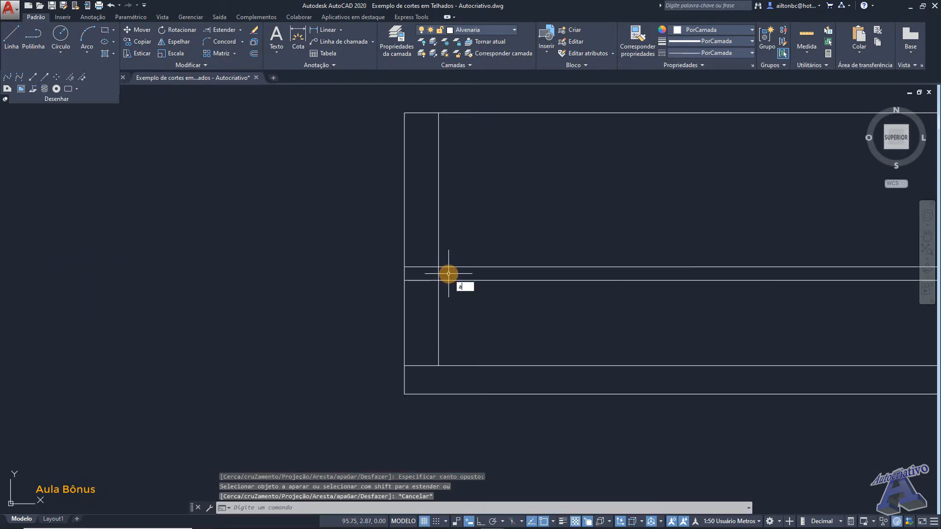
pyautogui.write('p')
pyautogui.press('Return')
pyautogui.press('Return')
pyautogui.scroll(-3, 490, 256)
pyautogui.moveTo(596, 243); pyautogui.dragTo(385, 255, button='middle')
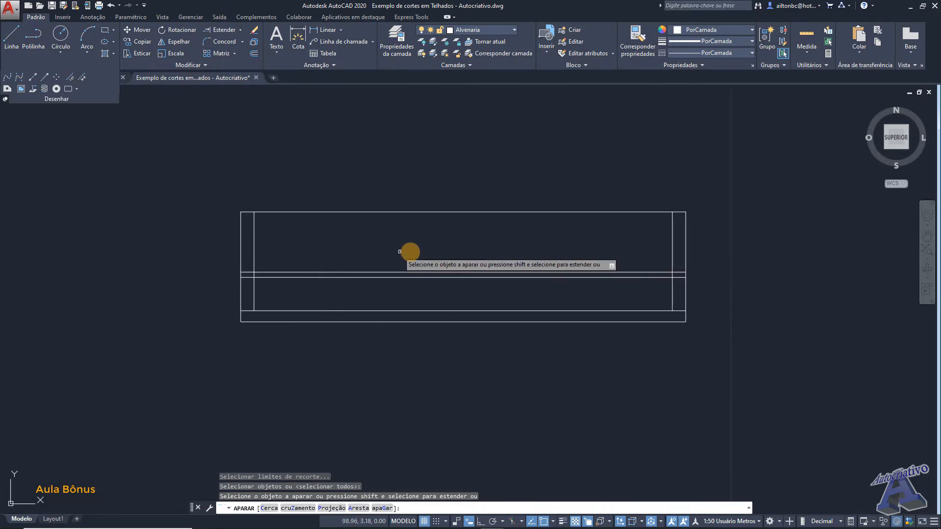
pyautogui.click(693, 273)
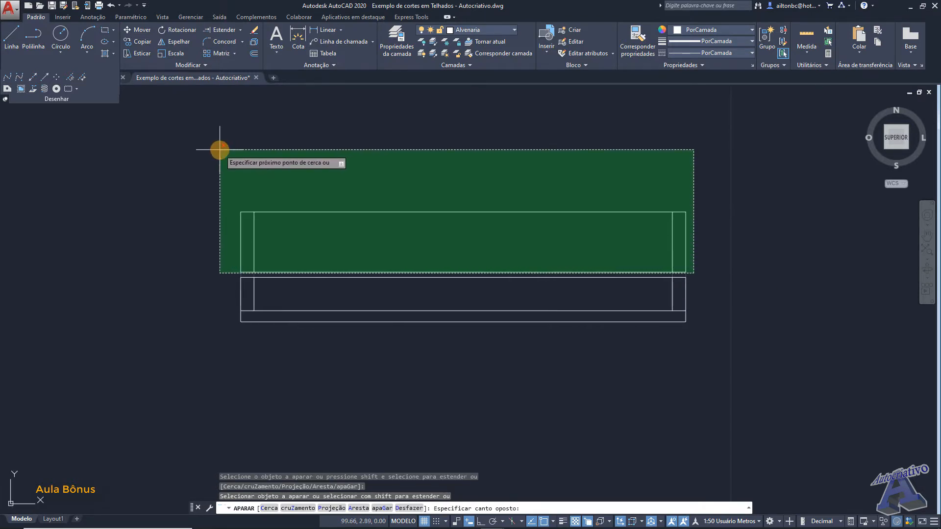
pyautogui.press('Escape')
# Step: Erase the upper horizontal lines and the leftover vertical segments above the new section's wall tops
pyautogui.click(698, 272)
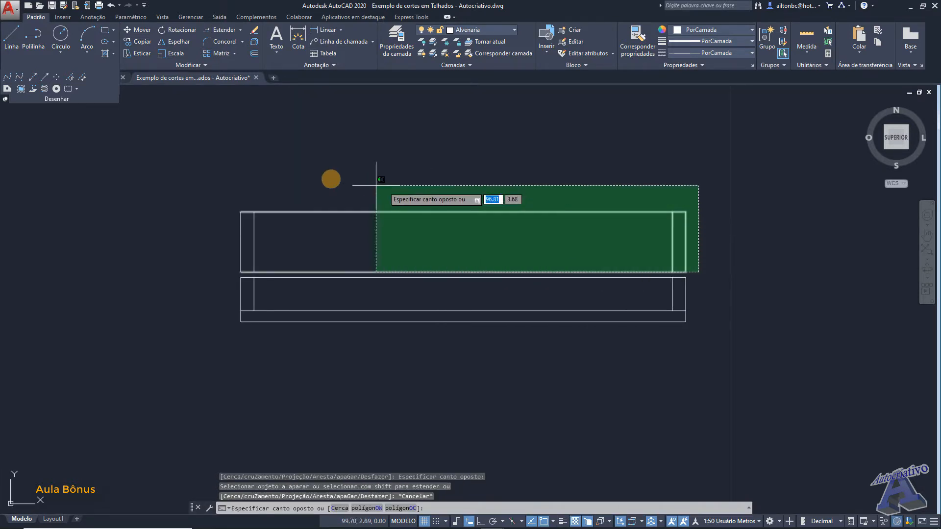
pyautogui.click(218, 168)
pyautogui.press('Delete')
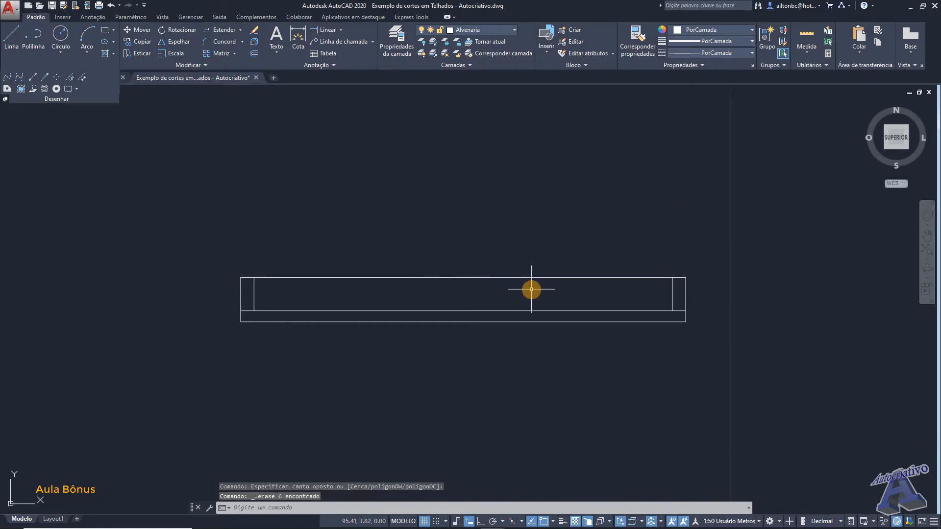
# Step: Examine in the roof plan where the AA cut line passes relative to the ridge
pyautogui.scroll(-6, 528, 278)
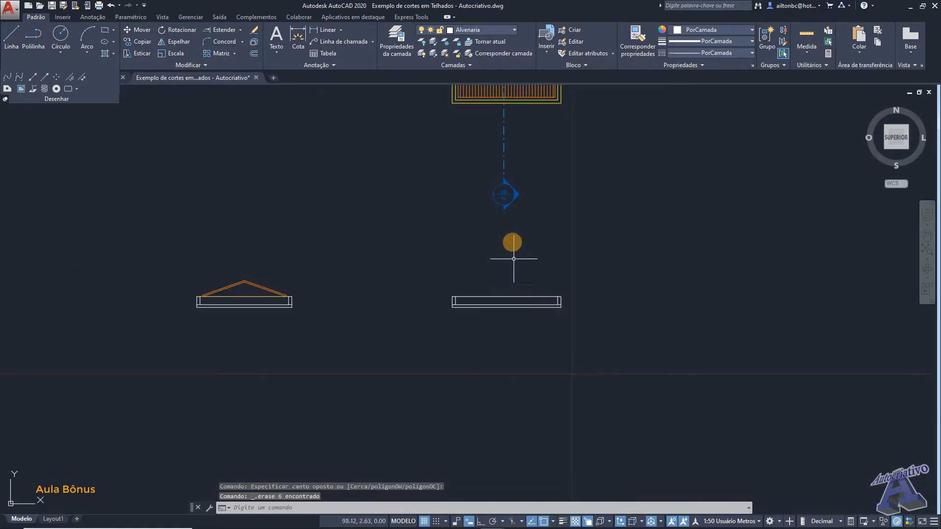
pyautogui.moveTo(511, 242); pyautogui.dragTo(524, 429, button='middle')
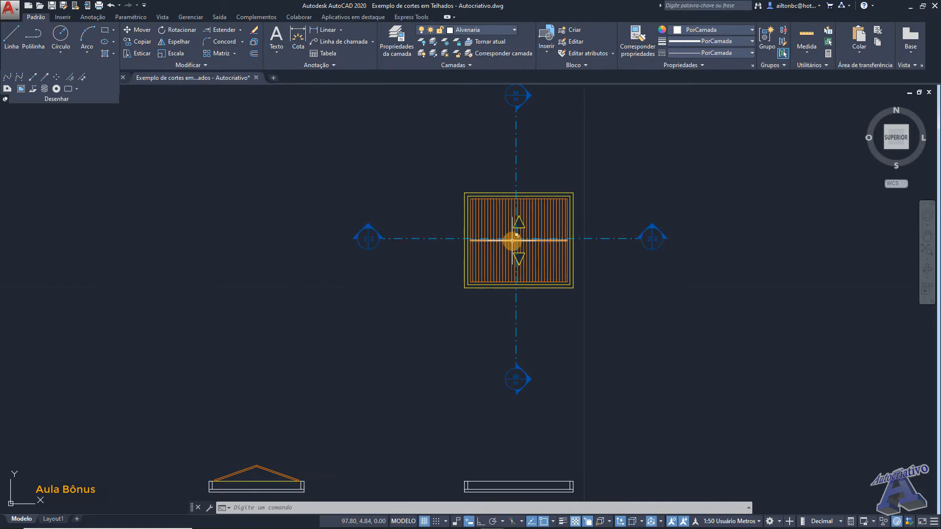
pyautogui.scroll(4, 512, 241)
pyautogui.moveTo(716, 262); pyautogui.dragTo(599, 258, button='middle')
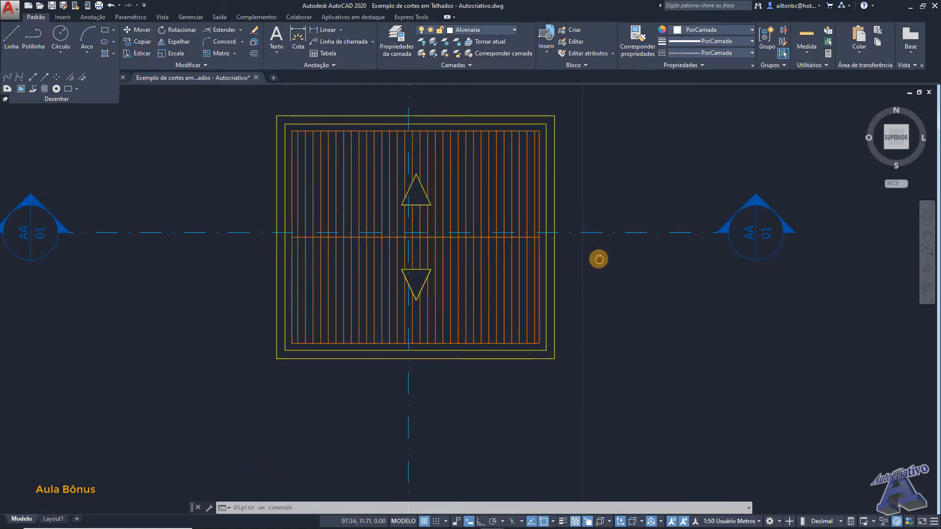
pyautogui.scroll(4, 637, 233)
pyautogui.moveTo(416, 246); pyautogui.dragTo(700, 265, button='middle')
pyautogui.moveTo(617, 263)
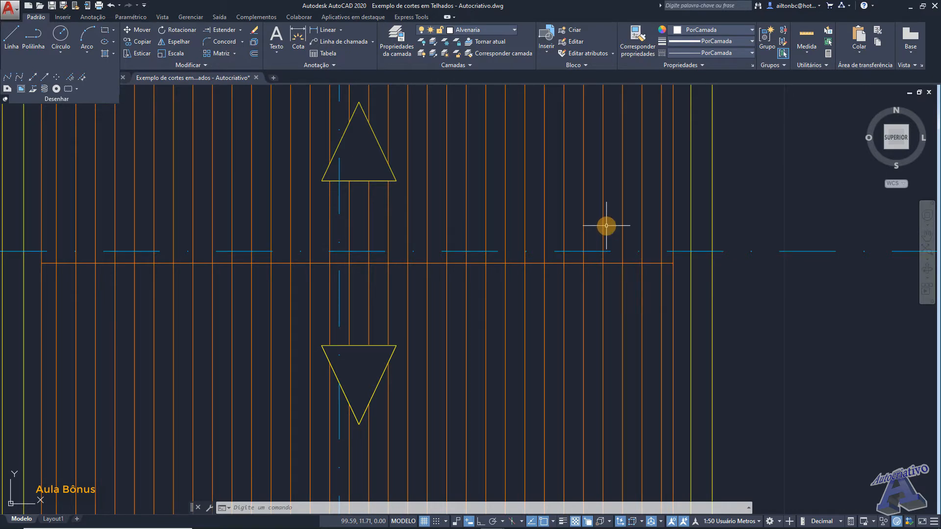
pyautogui.scroll(-4, 607, 226)
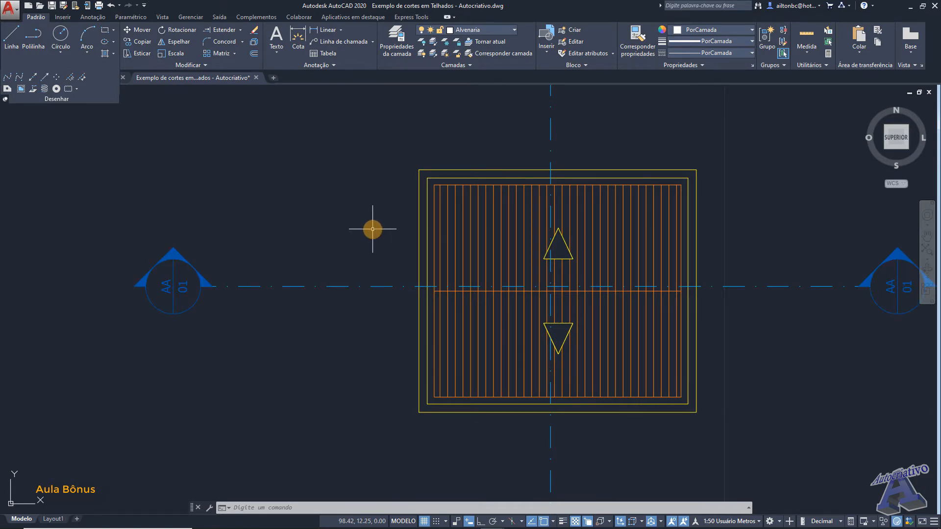
# Step: Measure the distance from the plan's upper-left outer corner down the outer wall face to the AA cut line
pyautogui.press('Return')
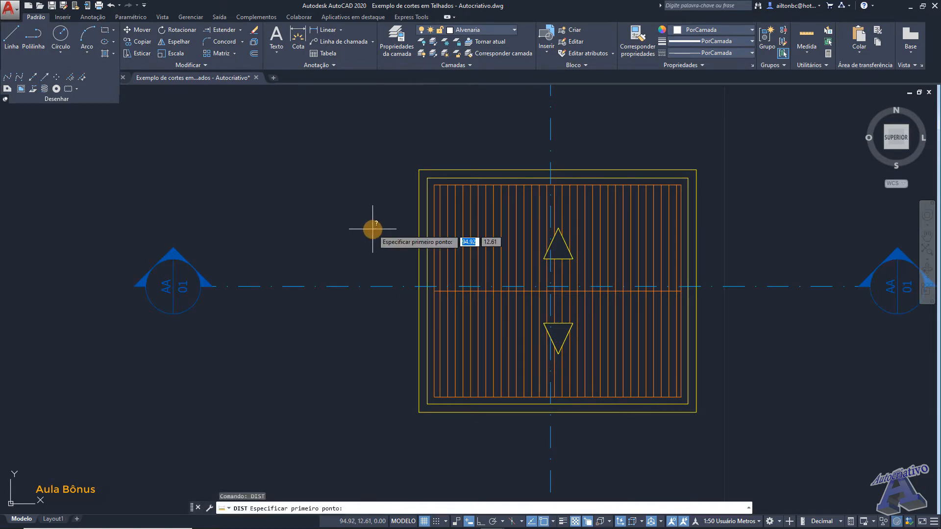
pyautogui.scroll(-2, 373, 229)
pyautogui.moveTo(410, 216); pyautogui.dragTo(419, 311, button='middle')
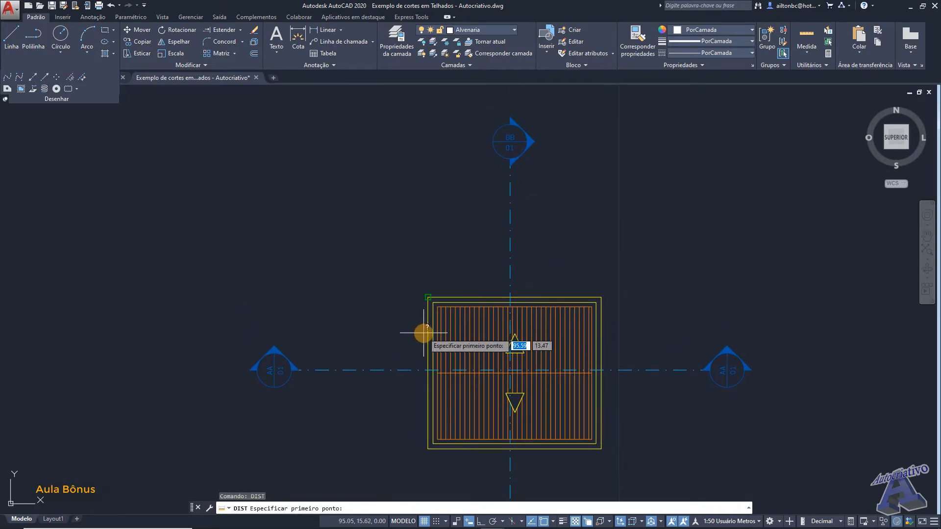
pyautogui.scroll(4, 424, 332)
pyautogui.scroll(-2, 419, 304)
pyautogui.scroll(-2, 513, 219)
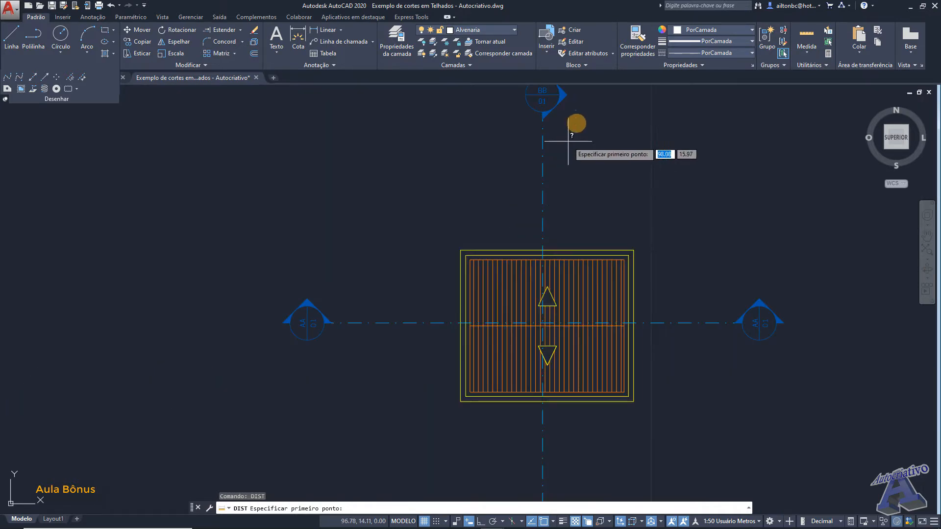
pyautogui.scroll(2, 460, 267)
pyautogui.scroll(2, 457, 245)
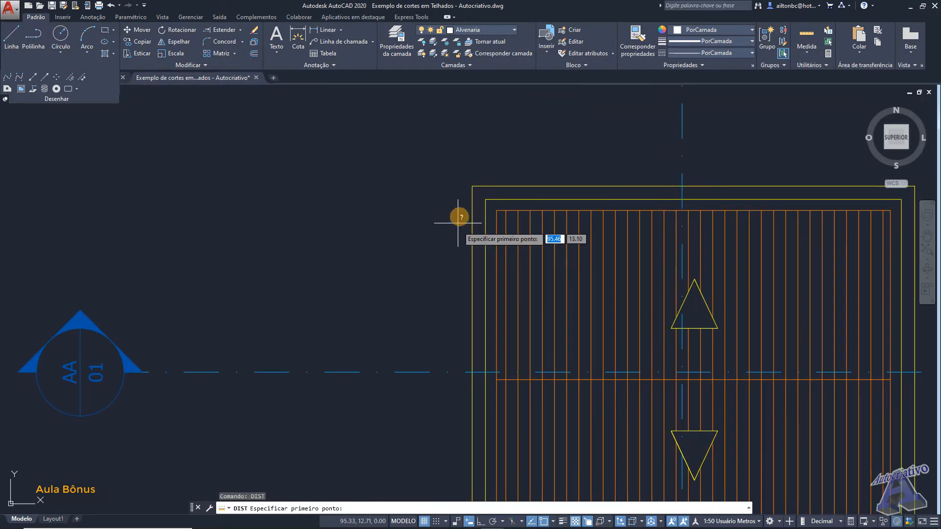
pyautogui.click(472, 185)
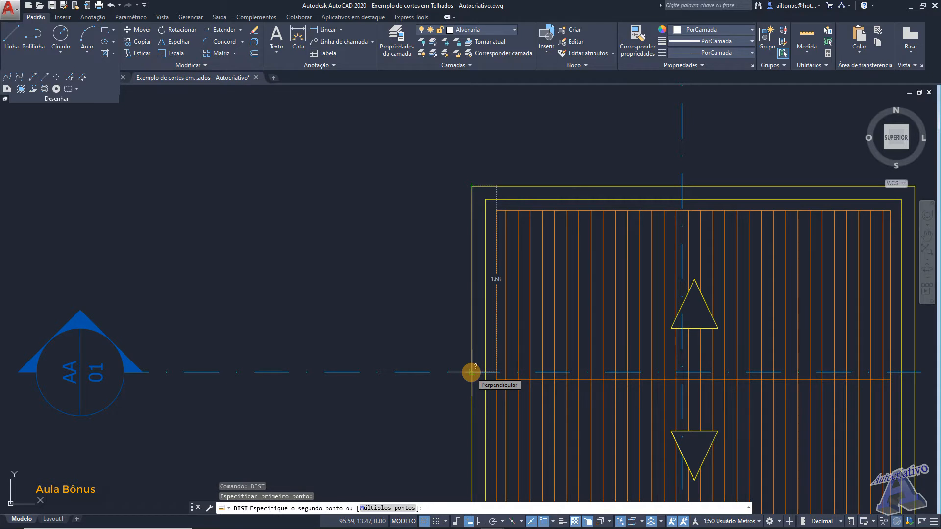
pyautogui.press('Escape')
# Step: Draw a horizontal line 1.68 long with ortho on, starting at the gabled section's lower-left outer corner and running along its base
pyautogui.scroll(-5, 471, 373)
pyautogui.moveTo(553, 364); pyautogui.dragTo(536, 197, button='middle')
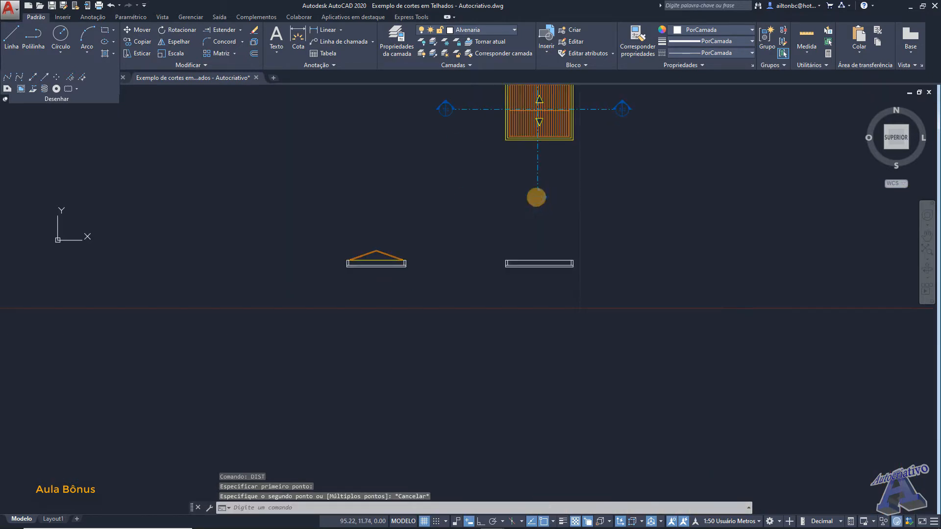
pyautogui.scroll(8, 516, 260)
pyautogui.scroll(-4, 511, 256)
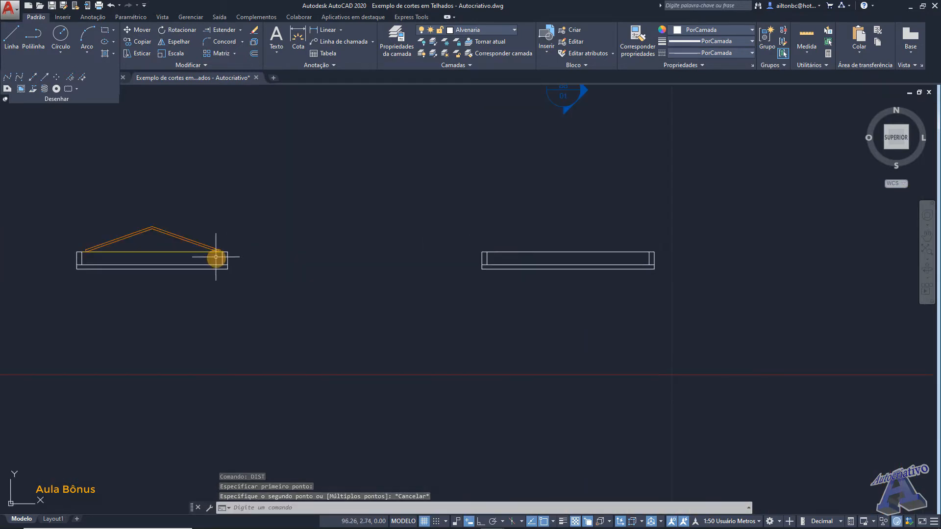
pyautogui.moveTo(217, 259); pyautogui.dragTo(576, 284, button='middle')
pyautogui.scroll(4, 462, 285)
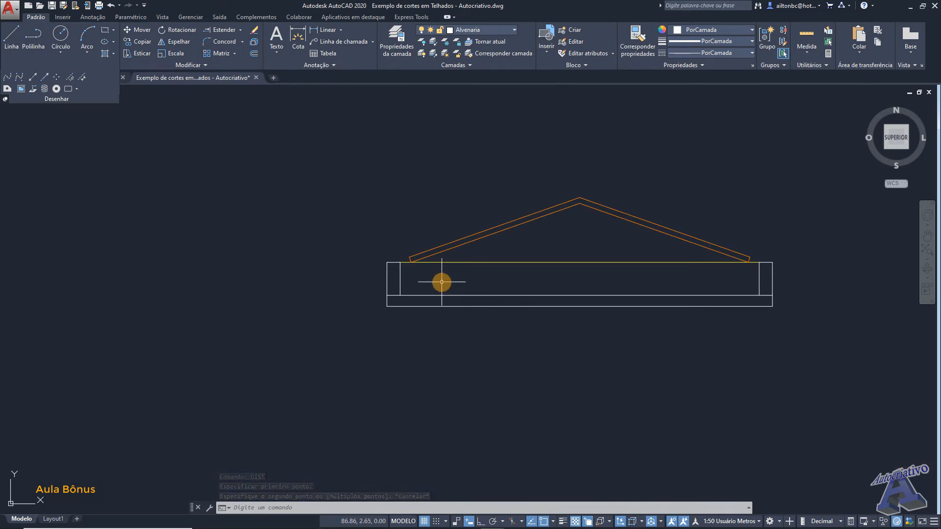
pyautogui.write('l')
pyautogui.press('Return')
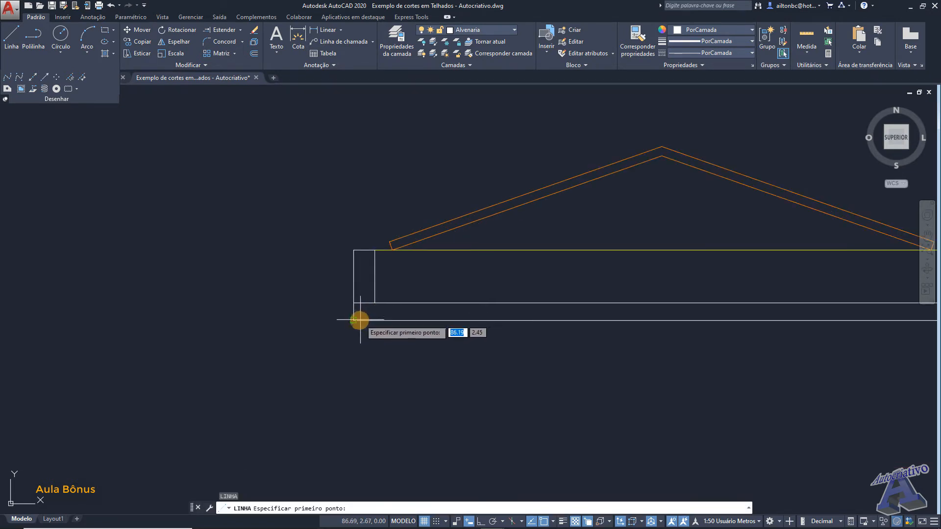
pyautogui.click(353, 320)
pyautogui.scroll(-2, 474, 315)
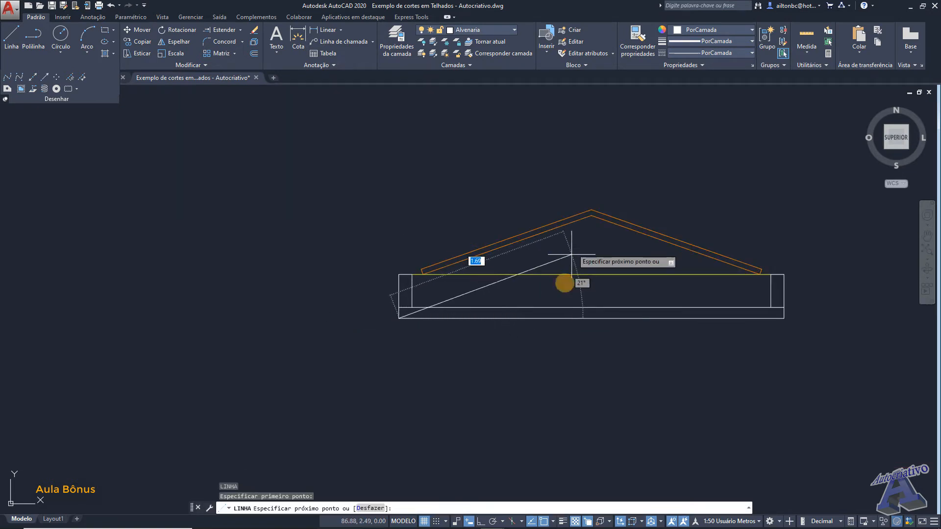
pyautogui.moveTo(789, 321); pyautogui.dragTo(647, 332, button='middle')
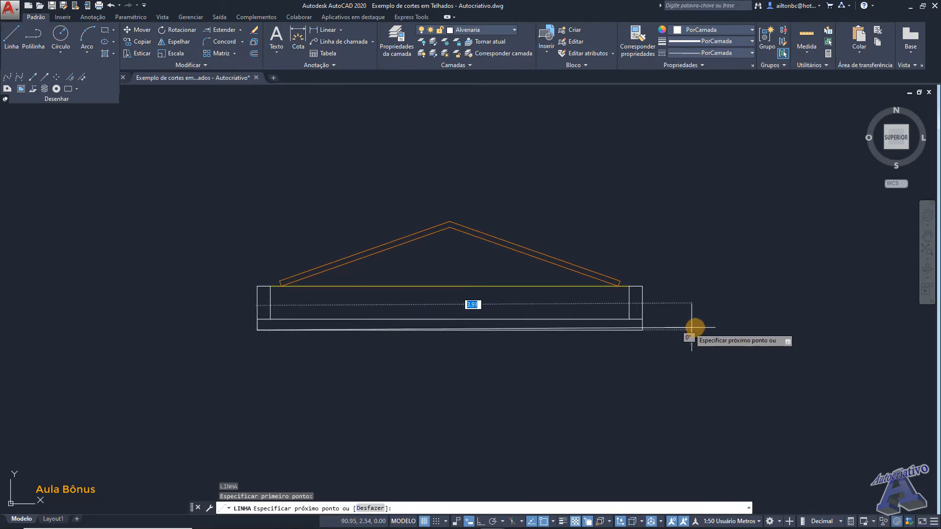
pyautogui.press('F8')
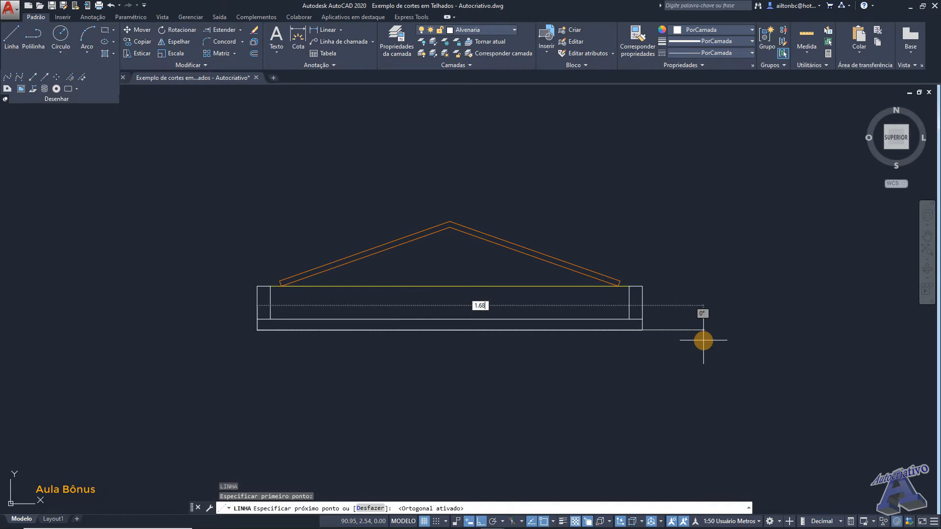
pyautogui.write('1.68')
pyautogui.press('Return')
# Step: Continue the line vertically from that base point to just above the roof slopes, marking the cut position
pyautogui.scroll(4, 437, 256)
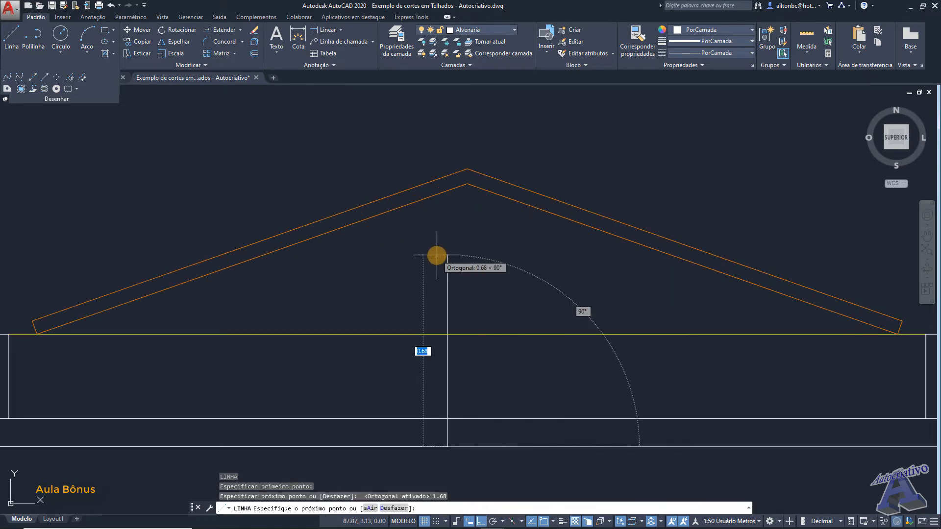
pyautogui.click(448, 141)
pyautogui.press('Escape')
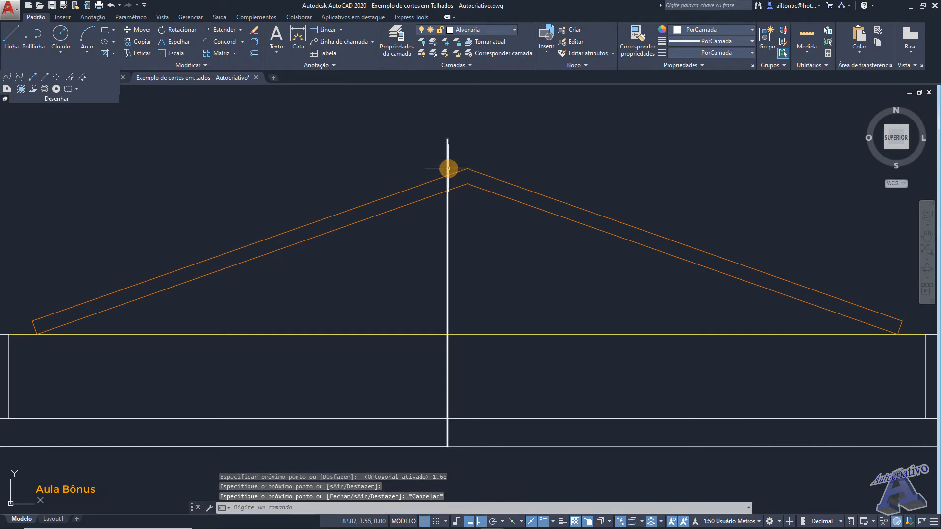
# Step: Compare the vertical cut marker in the gabled section with the AA cut line in the roof plan
pyautogui.scroll(-2, 448, 168)
pyautogui.moveTo(447, 168); pyautogui.dragTo(510, 188, button='middle')
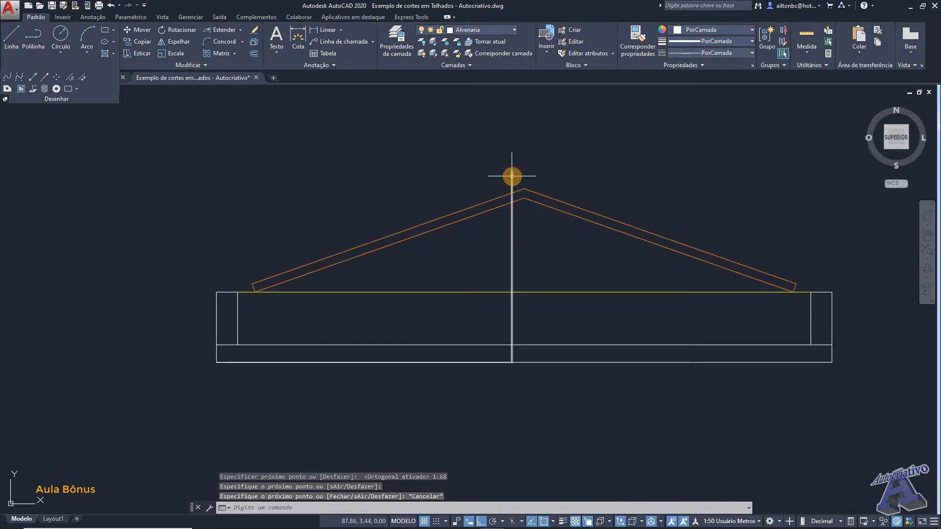
pyautogui.scroll(-6, 400, 199)
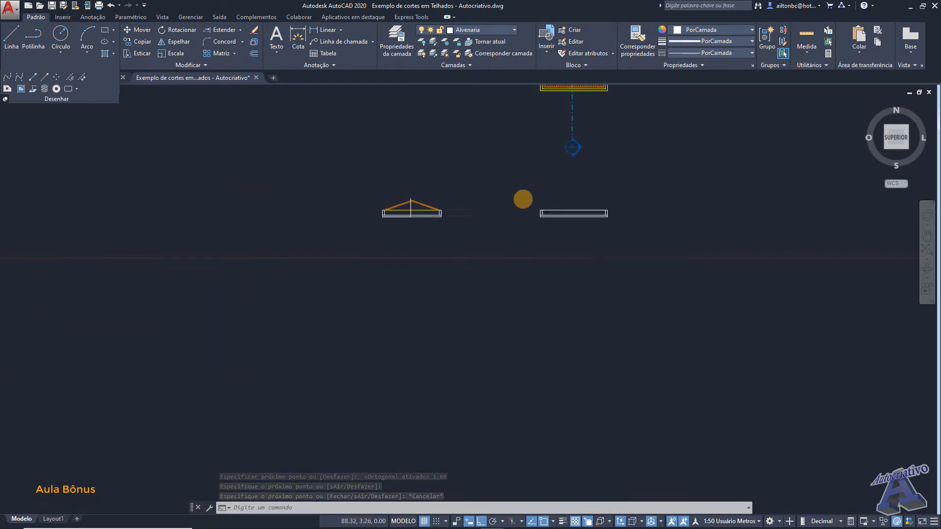
pyautogui.moveTo(657, 175); pyautogui.dragTo(603, 355, button='middle')
pyautogui.scroll(4, 491, 285)
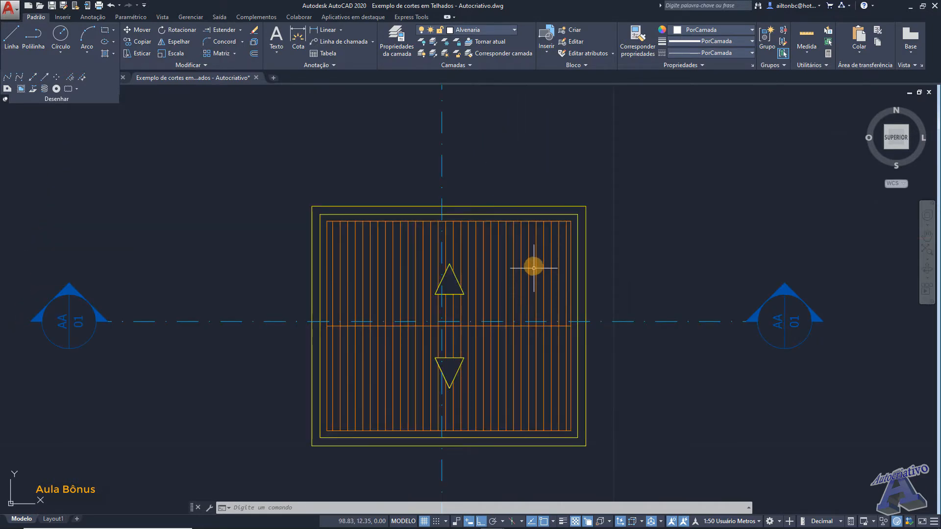
pyautogui.scroll(-5, 532, 240)
pyautogui.scroll(6, 416, 332)
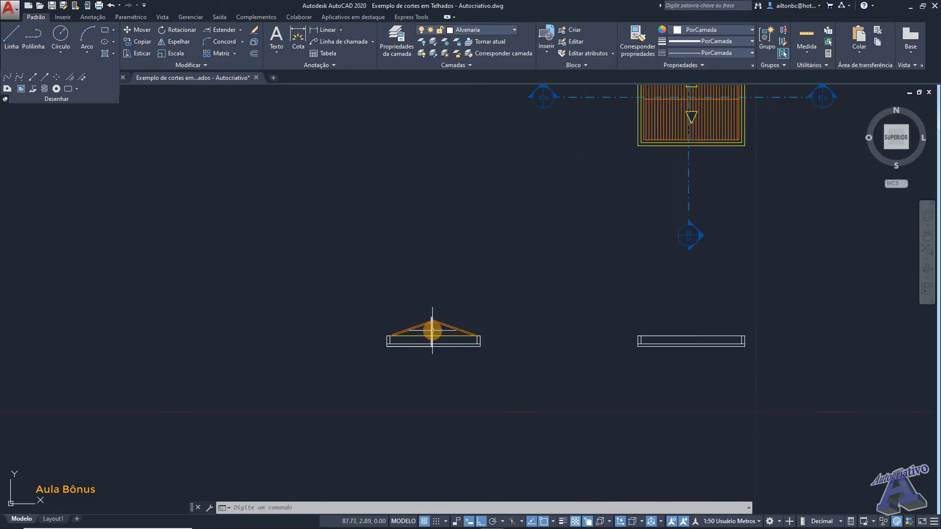
# Step: Draw a horizontal projection line from where the cut marker meets the gabled roof's upper slope edge to past the second section's far end
pyautogui.scroll(2, 426, 320)
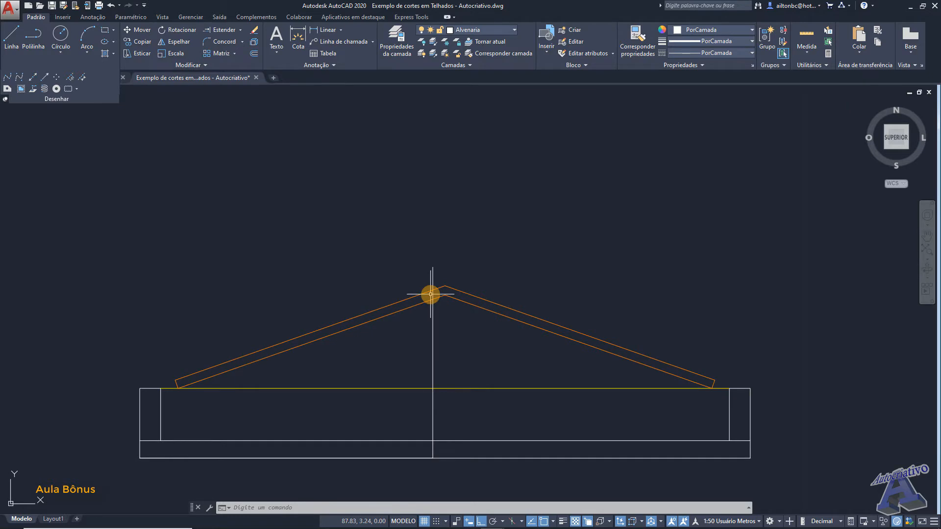
pyautogui.press('l')
pyautogui.press('Return')
pyautogui.scroll(2, 441, 300)
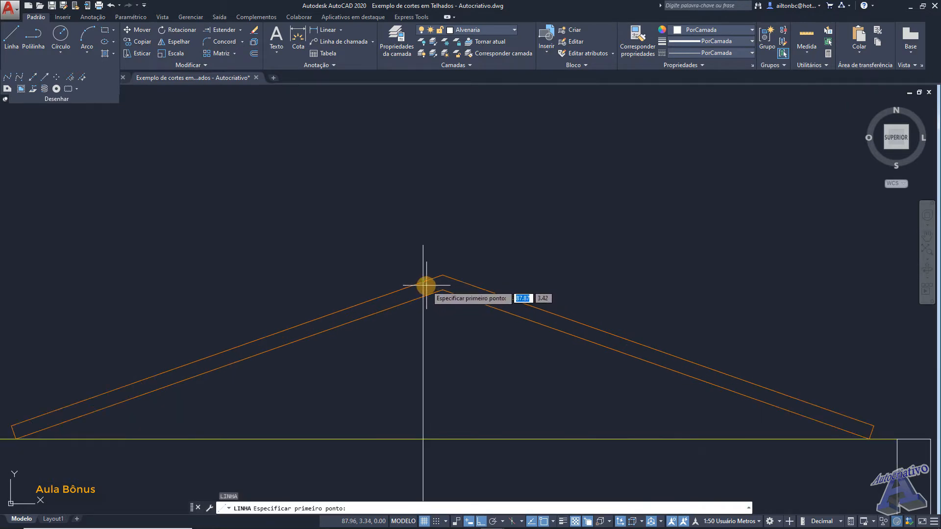
pyautogui.scroll(-3, 449, 282)
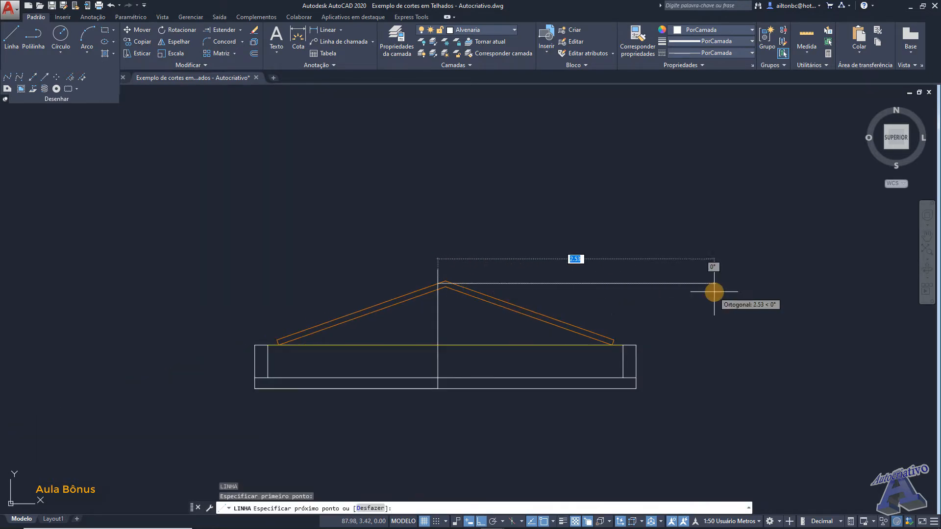
pyautogui.moveTo(579, 289); pyautogui.dragTo(475, 292, button='middle')
pyautogui.scroll(3, 310, 283)
pyautogui.scroll(2, 387, 287)
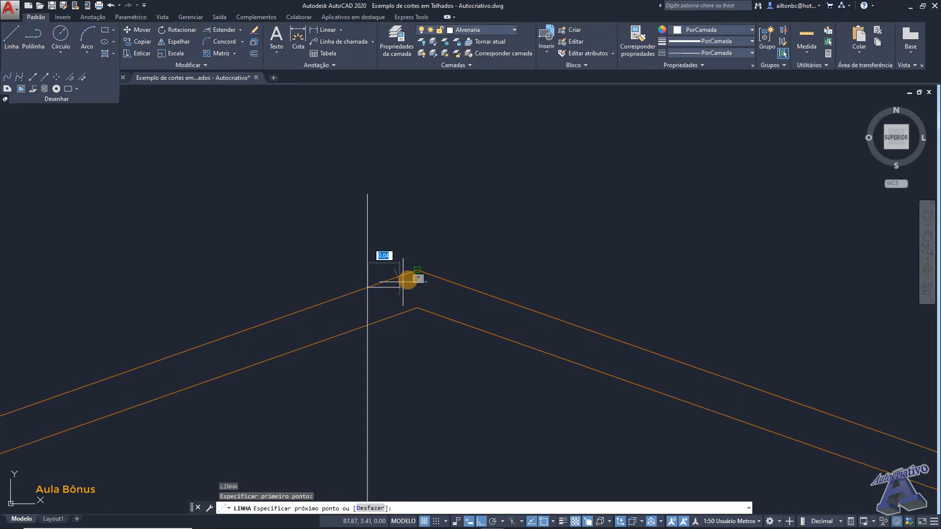
pyautogui.scroll(-4, 418, 271)
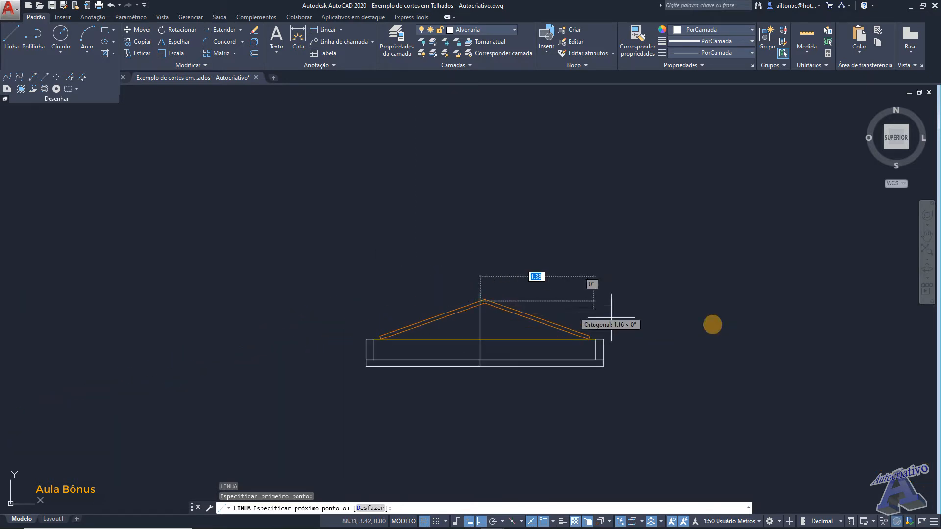
pyautogui.scroll(2, 712, 325)
pyautogui.moveTo(743, 303); pyautogui.dragTo(527, 297, button='middle')
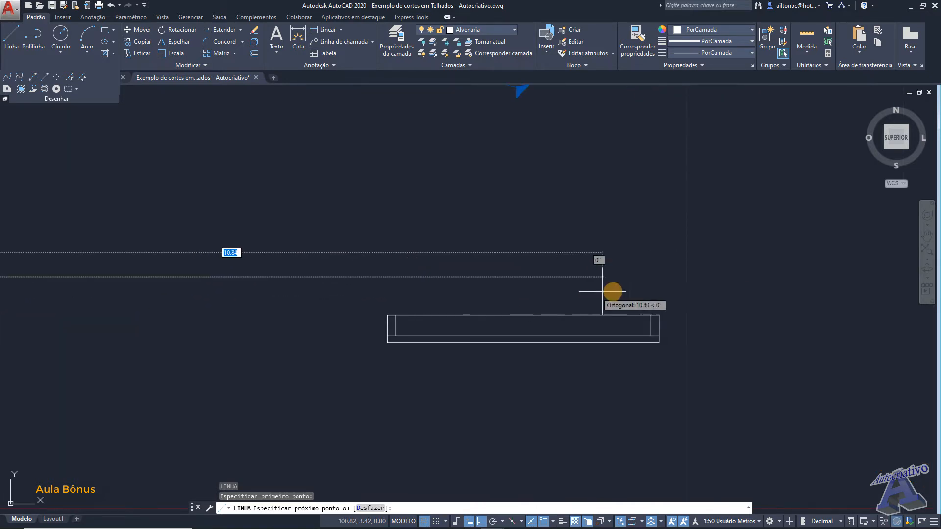
pyautogui.click(685, 288)
pyautogui.press('Escape')
# Step: Draw a second horizontal projection line from where the cut marker meets the roof's lower slope edge to past the second section's far end
pyautogui.scroll(-3, 572, 313)
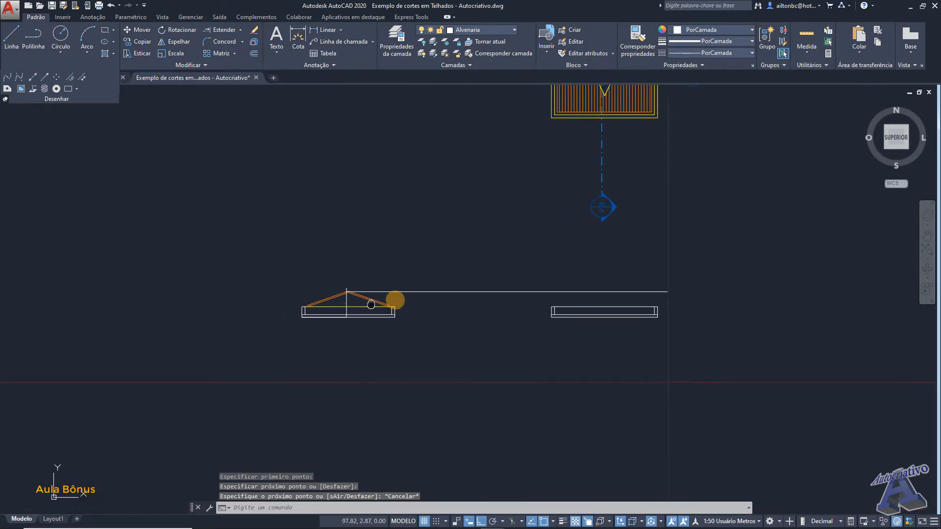
pyautogui.scroll(4, 387, 294)
pyautogui.press('Return')
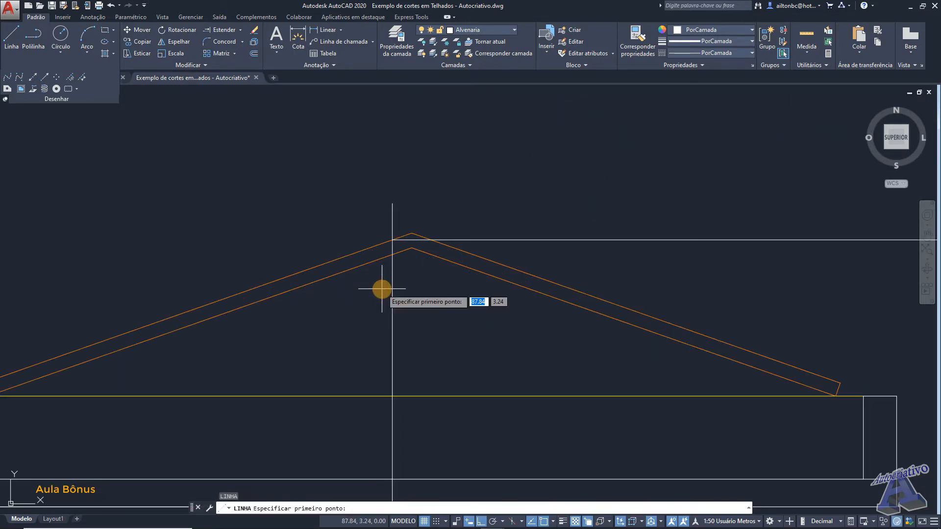
pyautogui.click(392, 255)
pyautogui.scroll(-4, 437, 265)
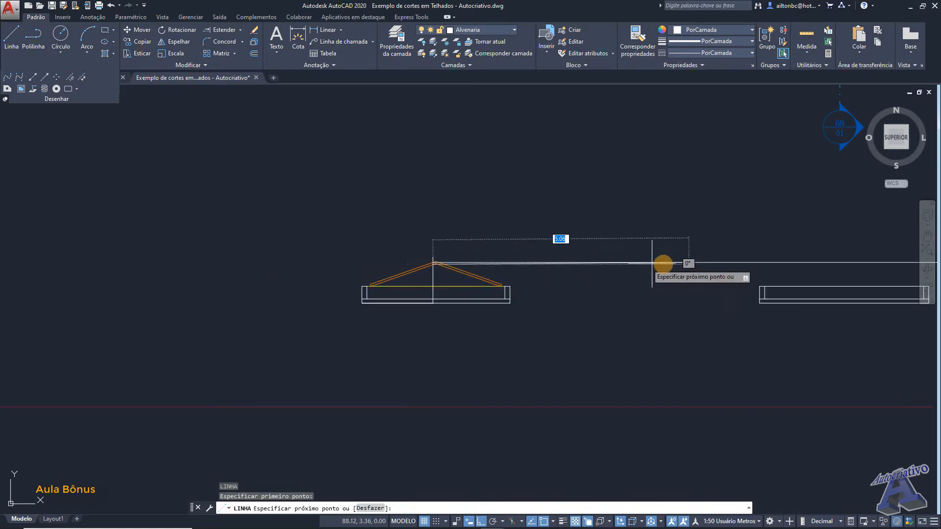
pyautogui.scroll(1, 695, 266)
pyautogui.moveTo(695, 266); pyautogui.dragTo(297, 269, button='middle')
pyautogui.scroll(-1, 300, 269)
pyautogui.scroll(2, 532, 284)
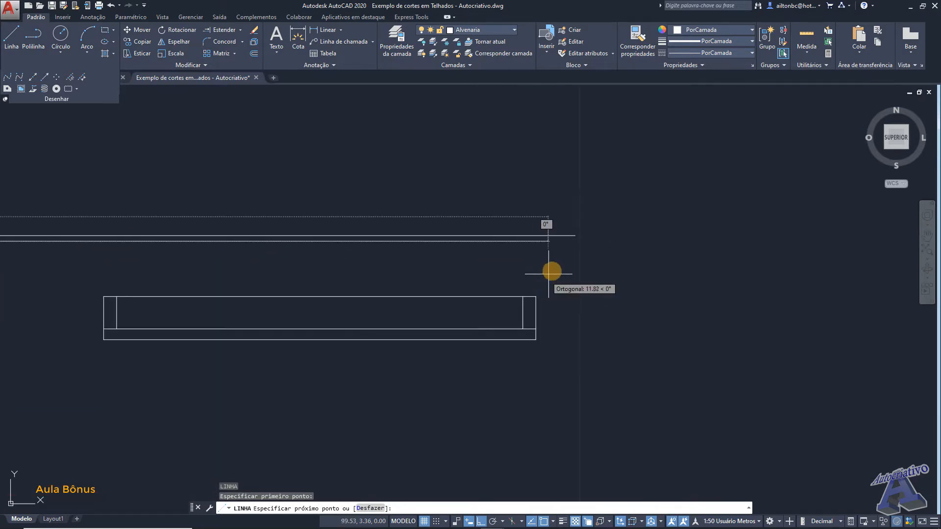
pyautogui.click(571, 242)
pyautogui.press('Escape')
# Step: Place a vertical construction line through the left edge of the roof tiles in the plan, extending down across the second section
pyautogui.moveTo(364, 280); pyautogui.dragTo(624, 304, button='middle')
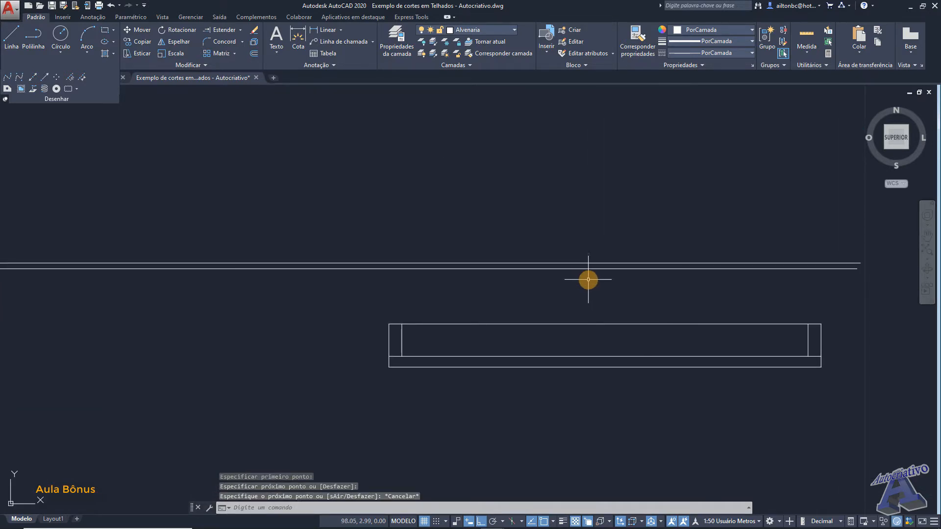
pyautogui.scroll(-4, 588, 279)
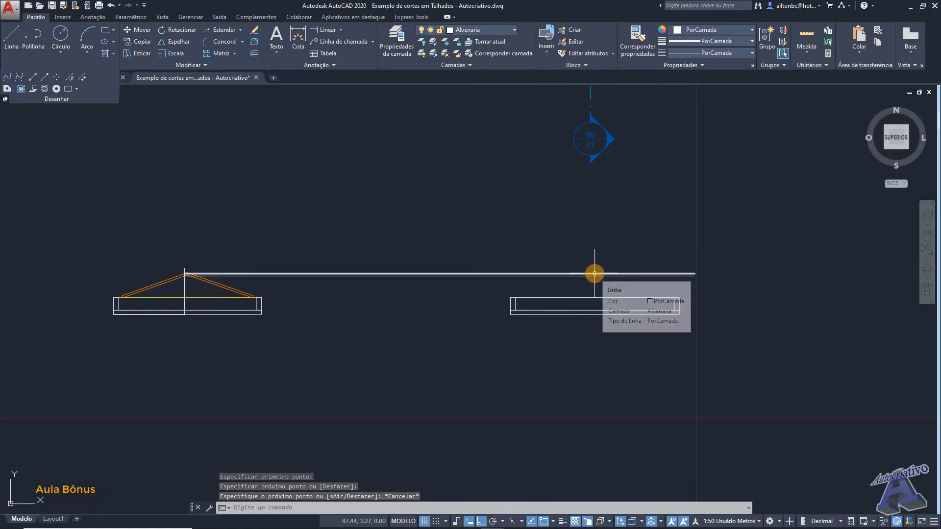
pyautogui.scroll(-4, 595, 274)
pyautogui.moveTo(574, 253); pyautogui.dragTo(488, 362, button='middle')
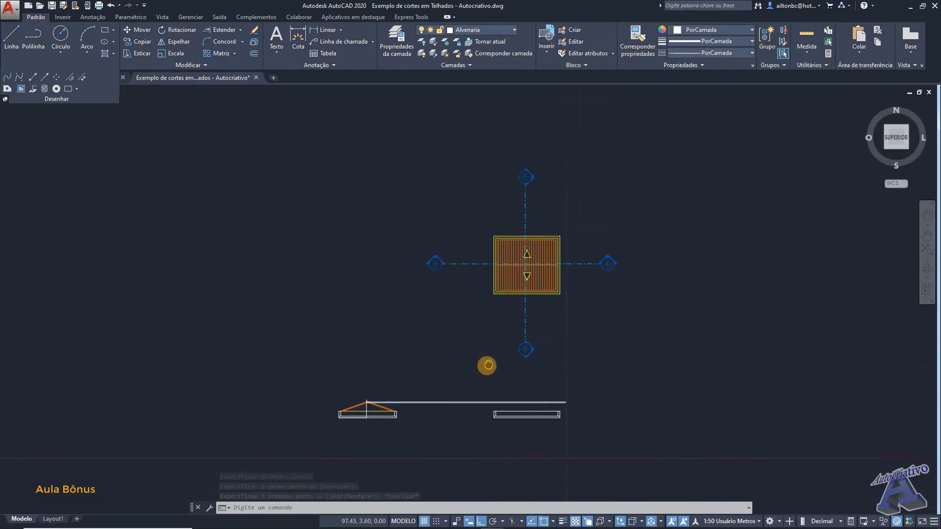
pyautogui.click(33, 77)
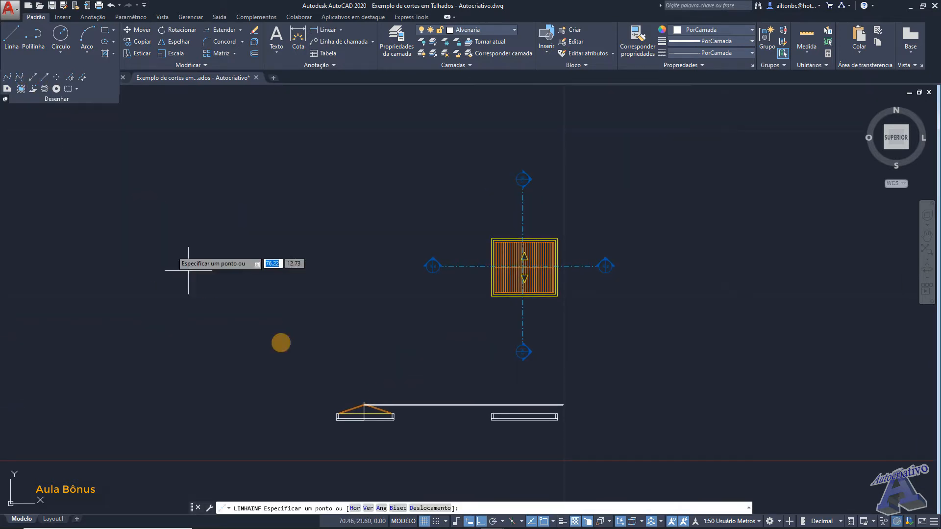
pyautogui.click(368, 508)
pyautogui.scroll(6, 496, 264)
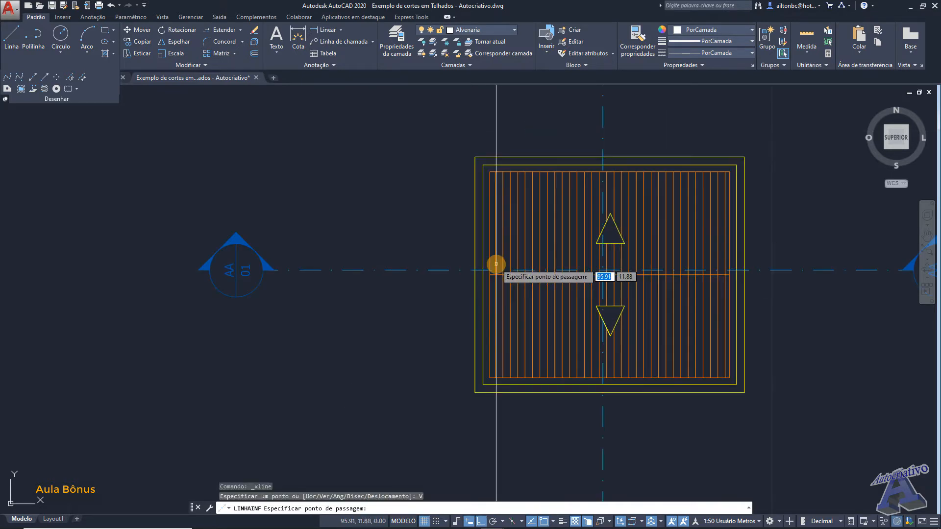
pyautogui.scroll(2, 496, 263)
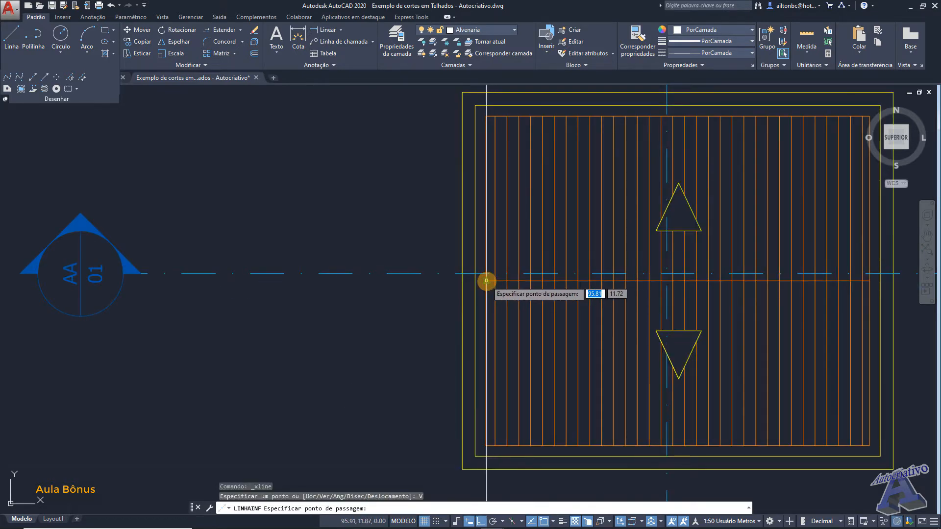
pyautogui.scroll(-4, 487, 295)
pyautogui.moveTo(500, 374)
pyautogui.mouseDown(button='middle')
pyautogui.moveTo(508, 118)
pyautogui.moveTo(488, 360)
pyautogui.mouseUp(button='middle')
pyautogui.scroll(8, 479, 284)
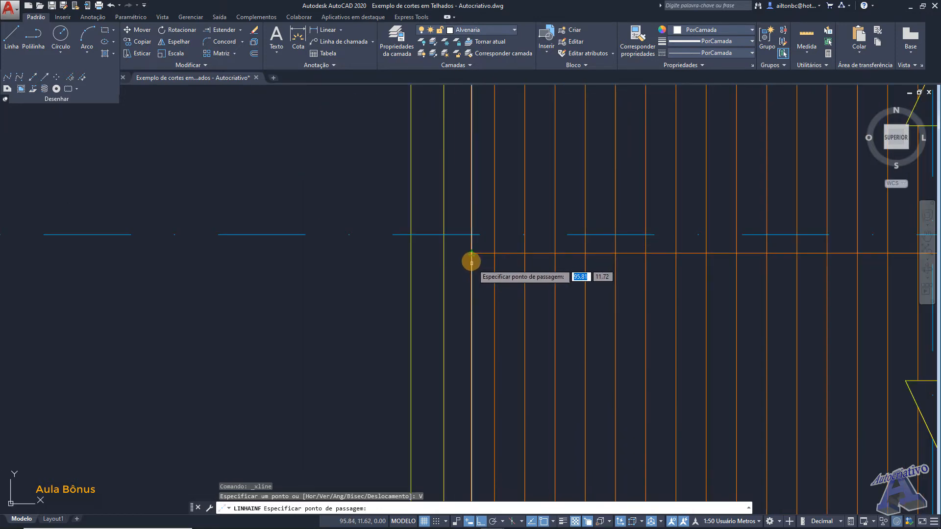
# Step: Place another vertical construction line through the right edge of the roof tiles in the plan and finish the construction lines
pyautogui.scroll(-7, 530, 307)
pyautogui.scroll(7, 607, 300)
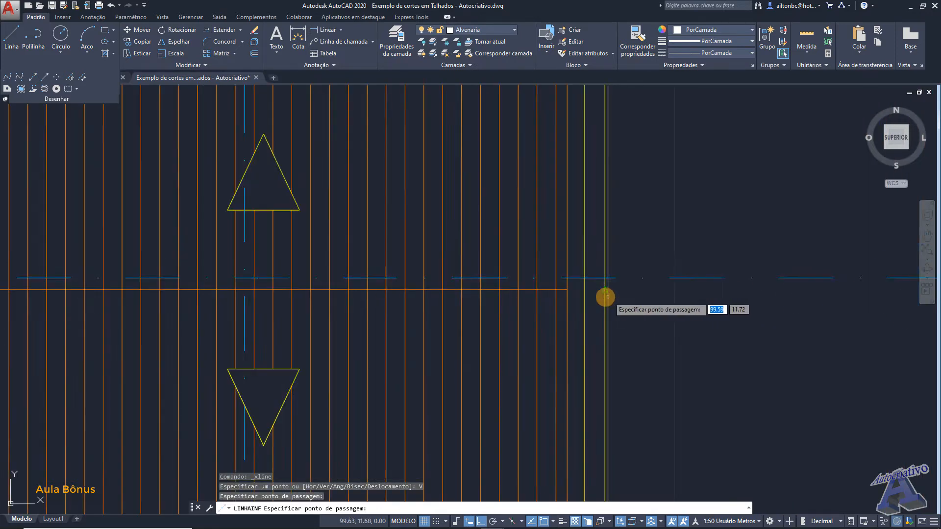
pyautogui.scroll(-8, 545, 286)
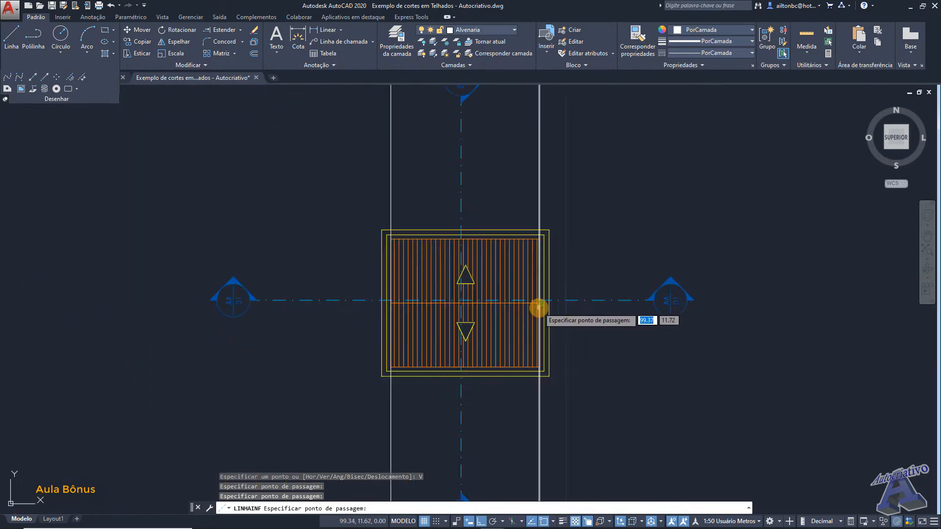
pyautogui.scroll(3, 529, 319)
pyautogui.press('Escape')
# Step: Trim both vertical construction lines below the second section's wall-top line, using that line as the cutting edge
pyautogui.scroll(6, 499, 339)
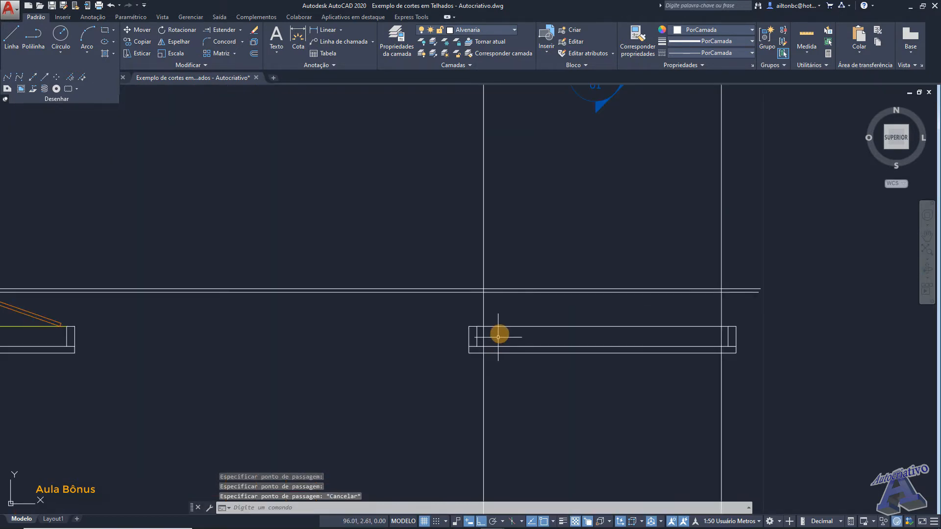
pyautogui.moveTo(502, 300); pyautogui.dragTo(452, 349, button='middle')
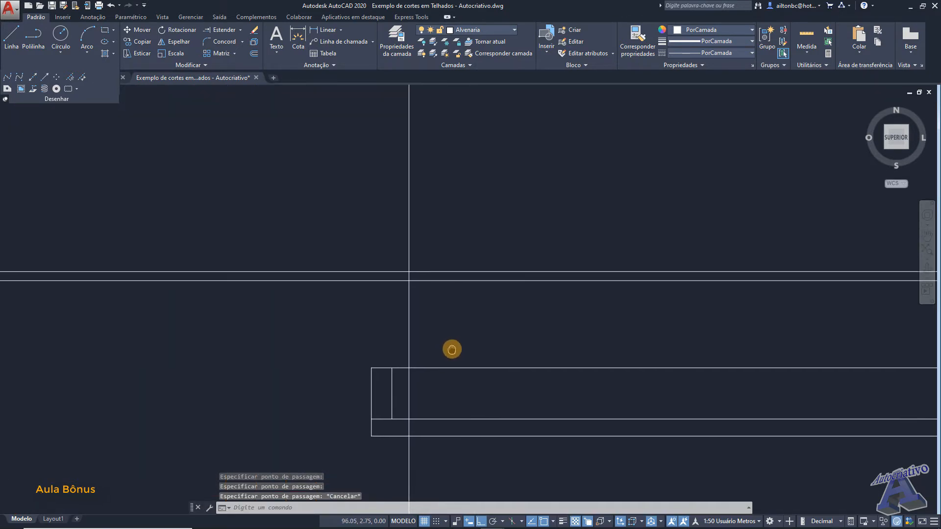
pyautogui.press('Return')
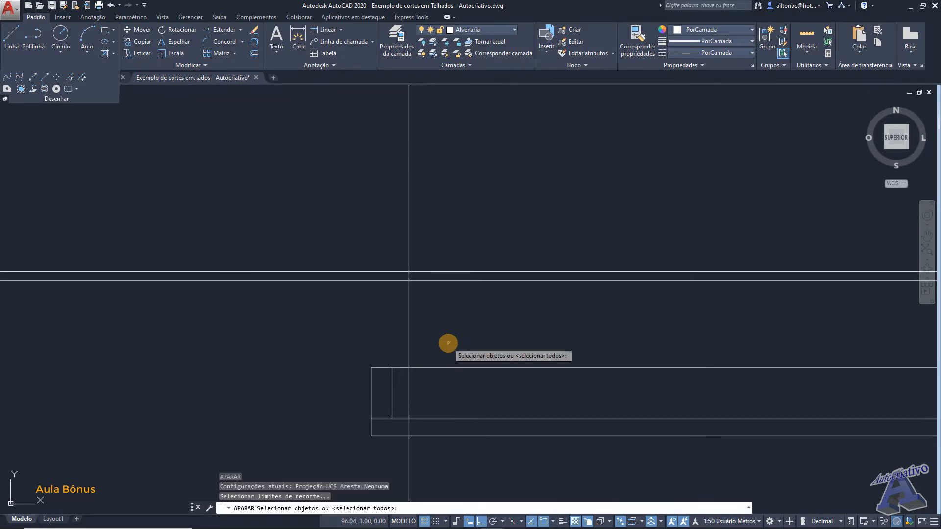
pyautogui.click(461, 368)
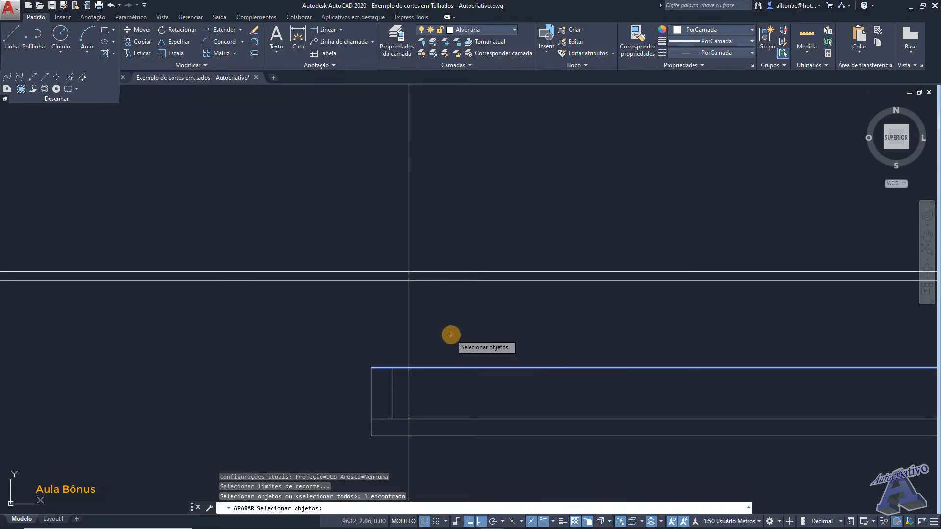
pyautogui.press('Return')
pyautogui.scroll(-3, 454, 334)
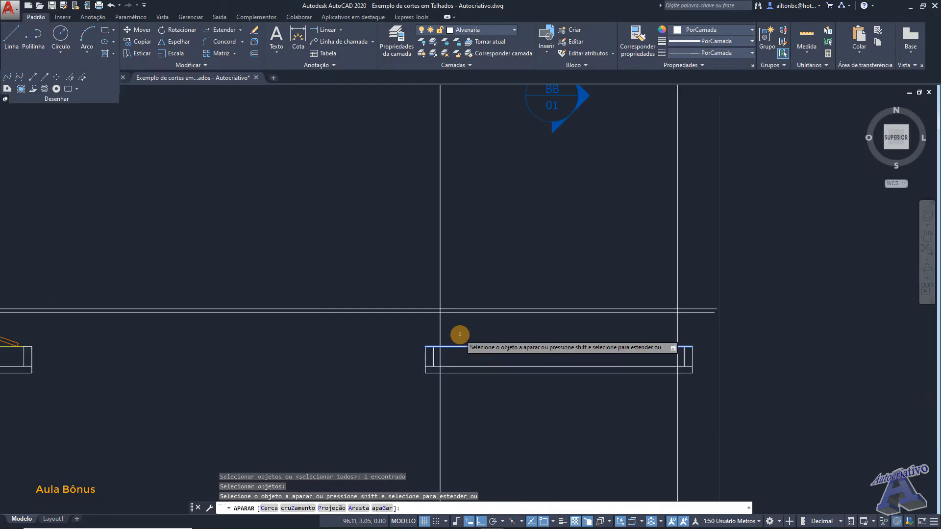
pyautogui.click(660, 403)
pyautogui.click(330, 352)
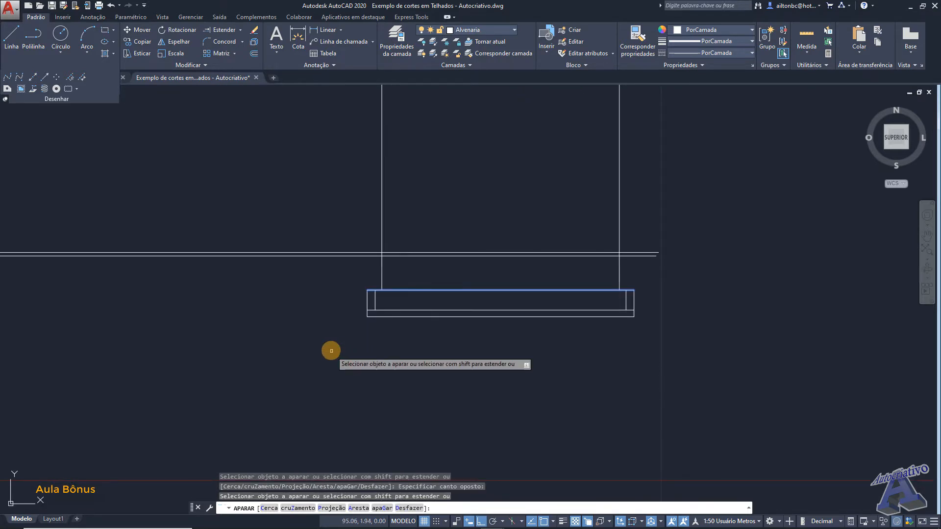
pyautogui.press('Escape')
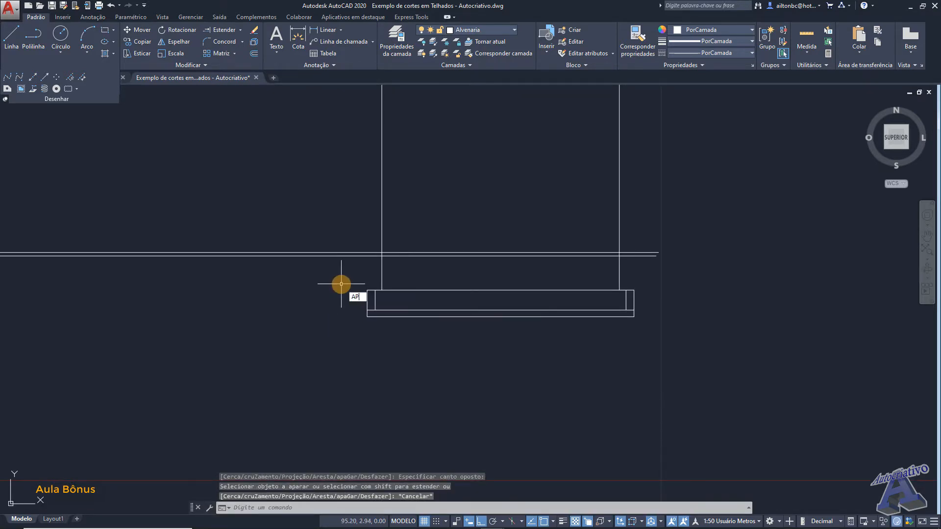
# Step: Trim both horizontal projection lines where they extend beyond the two vertical construction lines, with all objects as cutting edges
pyautogui.press('Return')
pyautogui.press('Return')
pyautogui.click(351, 277)
pyautogui.click(317, 219)
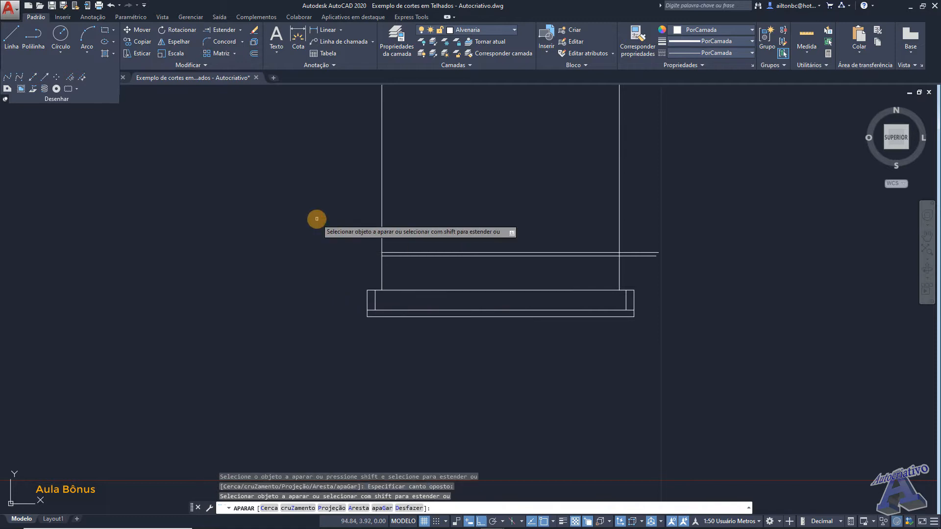
pyautogui.click(691, 285)
pyautogui.click(651, 233)
# Step: Trim both vertical construction lines above the upper horizontal projection line to close the second section's roof outline
pyautogui.moveTo(650, 229); pyautogui.dragTo(681, 307, button='middle')
pyautogui.click(697, 289)
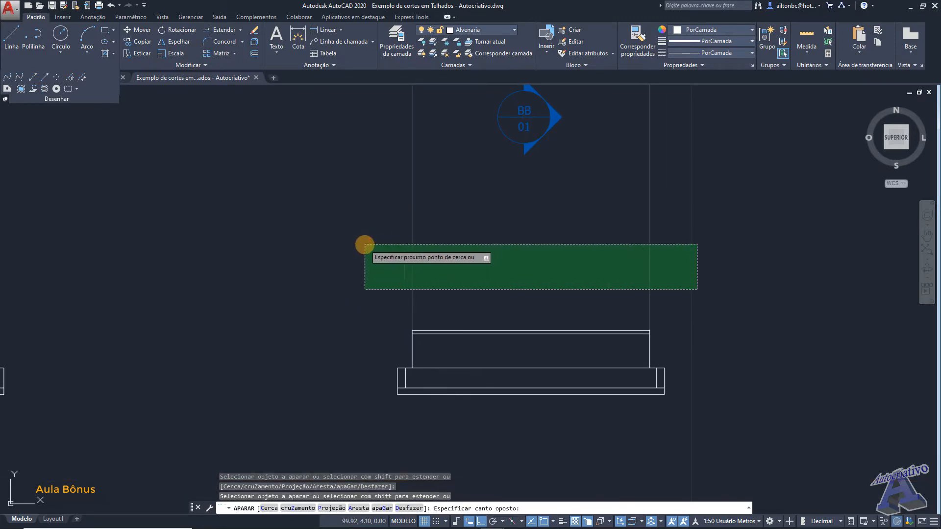
pyautogui.click(365, 245)
pyautogui.press('Escape')
# Step: Match the second section's wall-top line to the properties of the gabled section's yellow wall-top line
pyautogui.scroll(2, 509, 345)
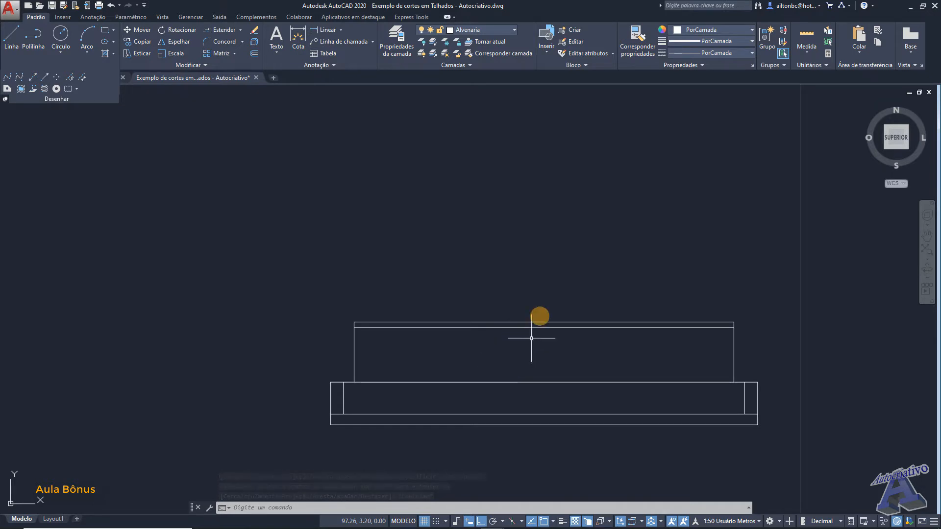
pyautogui.scroll(-3, 578, 192)
pyautogui.moveTo(578, 191); pyautogui.dragTo(601, 275, button='middle')
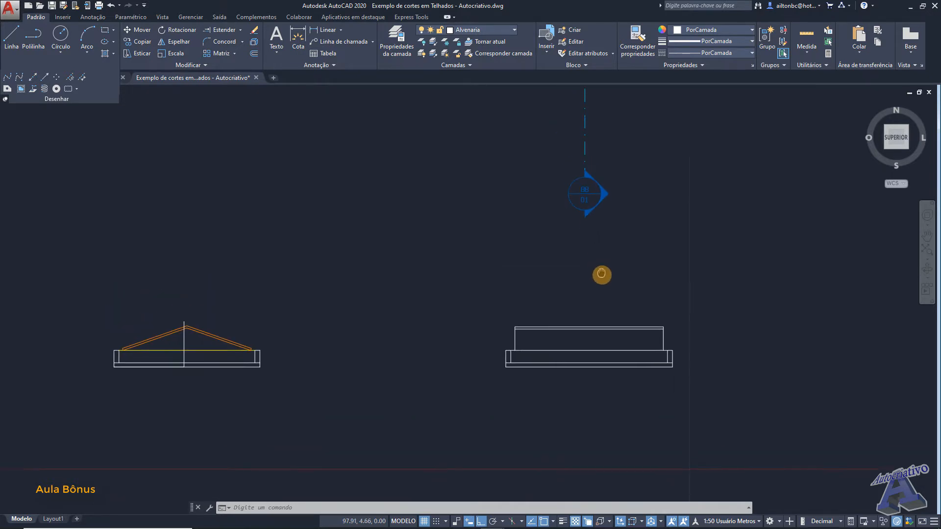
pyautogui.click(635, 54)
pyautogui.click(216, 357)
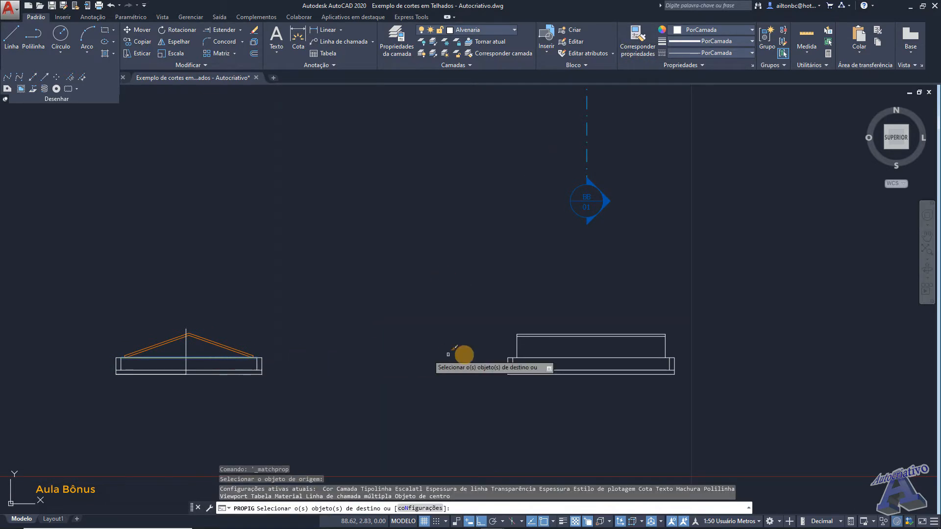
pyautogui.click(537, 357)
pyautogui.scroll(8, 532, 357)
pyautogui.press('Escape')
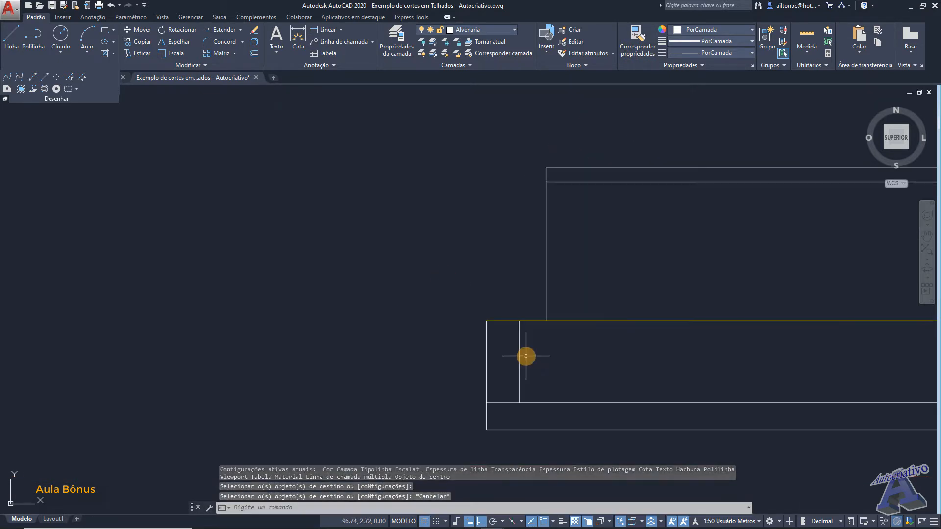
# Step: Shorten the second section's wall-top line by stretching its left end to the inner face of the left wall
pyautogui.click(530, 321)
pyautogui.click(486, 321)
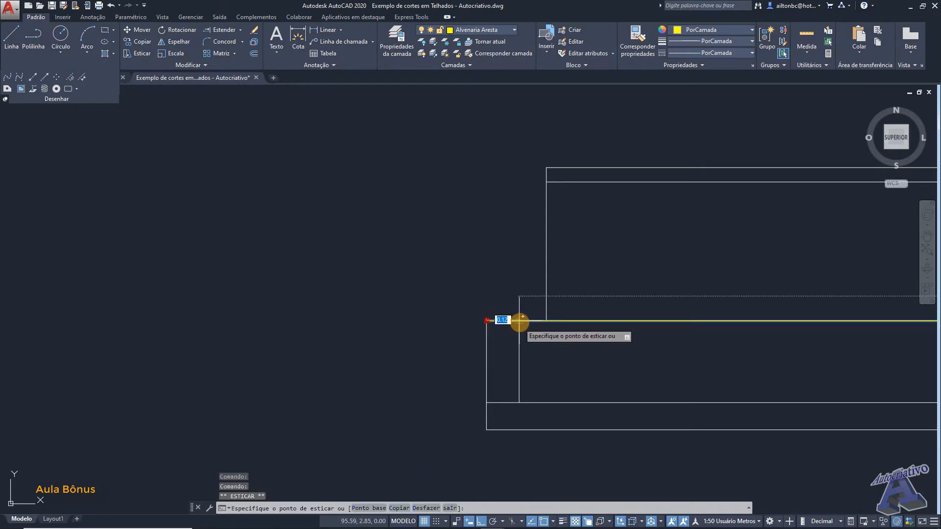
pyautogui.press('Escape')
# Step: Draw a horizontal line across the top of the second section's left wall, from its inner face to its outer corner
pyautogui.write('l')
pyautogui.press('Return')
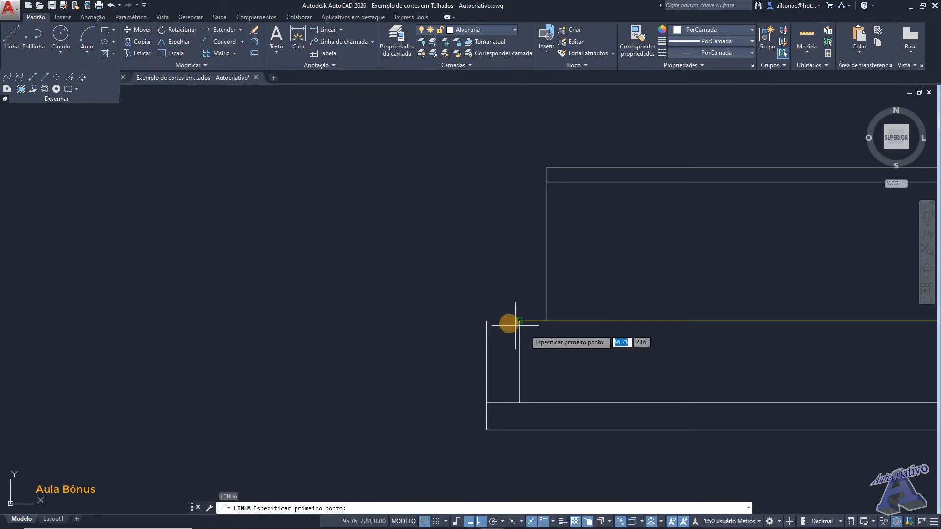
pyautogui.click(519, 322)
pyautogui.click(487, 321)
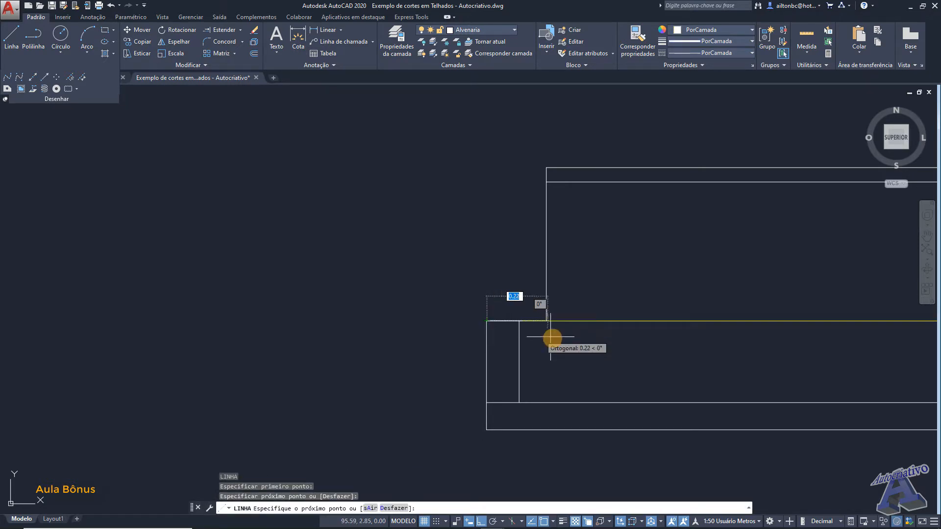
# Step: Shorten the second section's yellow wall-top line by stretching its right end to the right wall's inner face
pyautogui.press('Escape')
pyautogui.scroll(-4, 559, 338)
pyautogui.moveTo(655, 338); pyautogui.dragTo(513, 326, button='middle')
pyautogui.scroll(1, 513, 326)
pyautogui.scroll(-1, 515, 326)
pyautogui.scroll(2, 578, 327)
pyautogui.scroll(2, 566, 325)
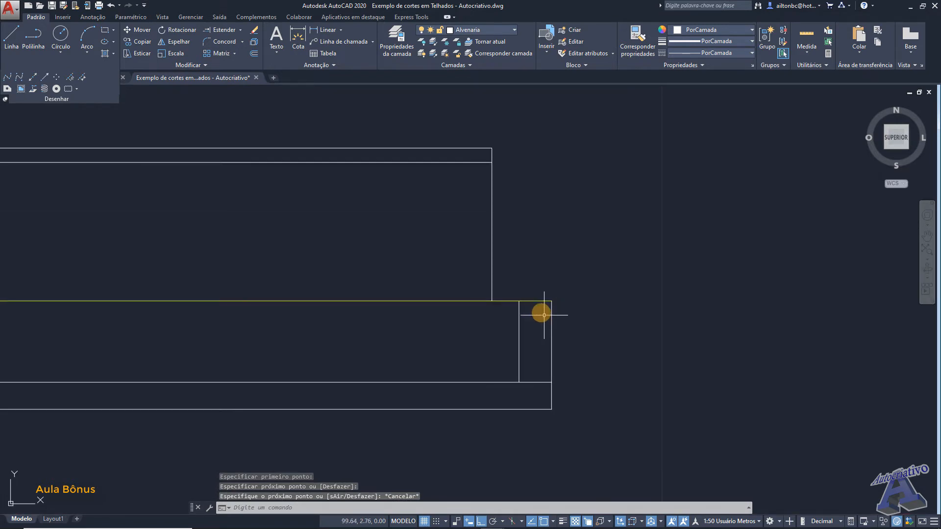
pyautogui.click(541, 301)
pyautogui.click(541, 301)
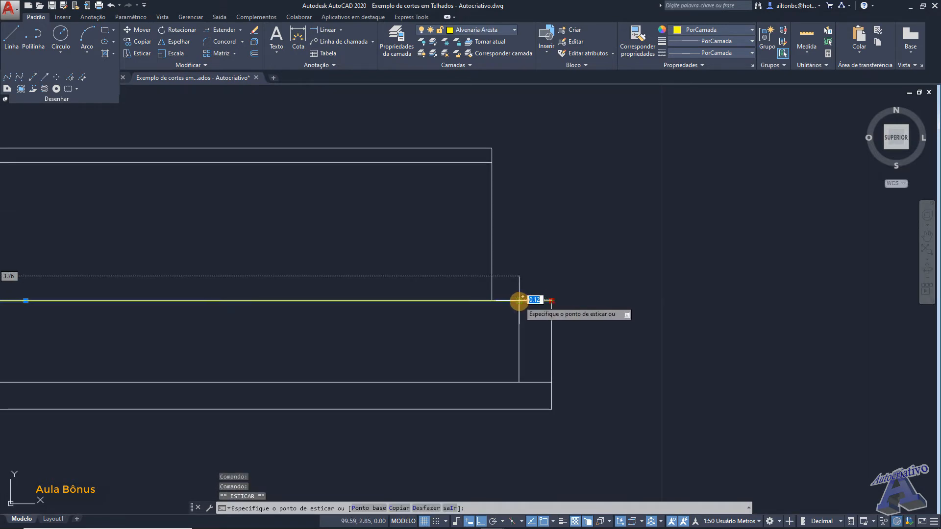
pyautogui.click(519, 301)
pyautogui.press('Escape')
# Step: Draw a horizontal line across the top of the second section's right wall, from its inner face to its outer corner
pyautogui.press('l')
pyautogui.press('Return')
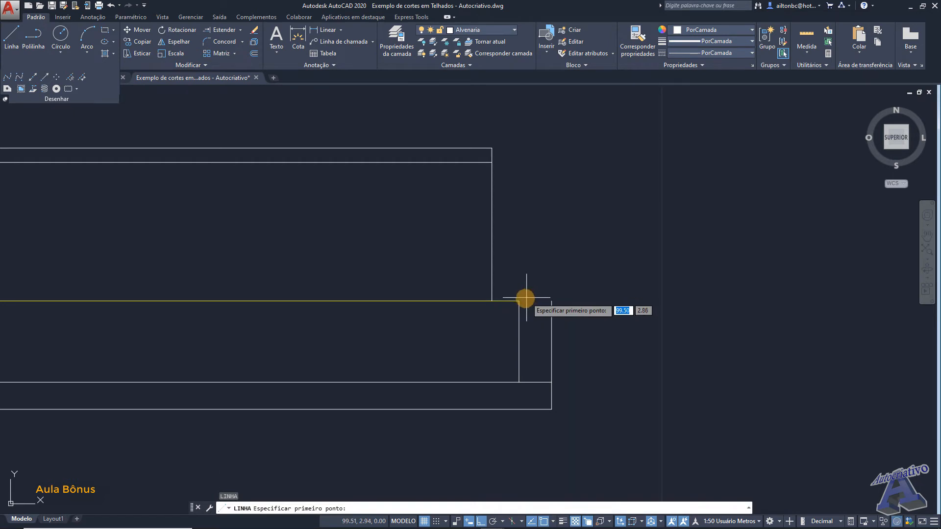
pyautogui.click(518, 301)
pyautogui.press('Escape')
pyautogui.scroll(-2, 505, 267)
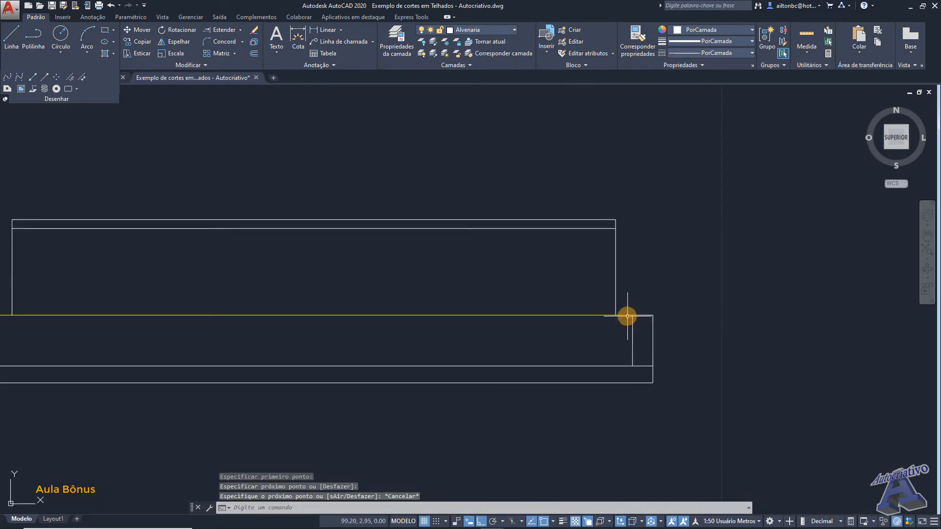
# Step: Assign the second section's roof outline lines to the Telhado Corte layer
pyautogui.scroll(-2, 627, 316)
pyautogui.moveTo(527, 292); pyautogui.dragTo(678, 309, button='middle')
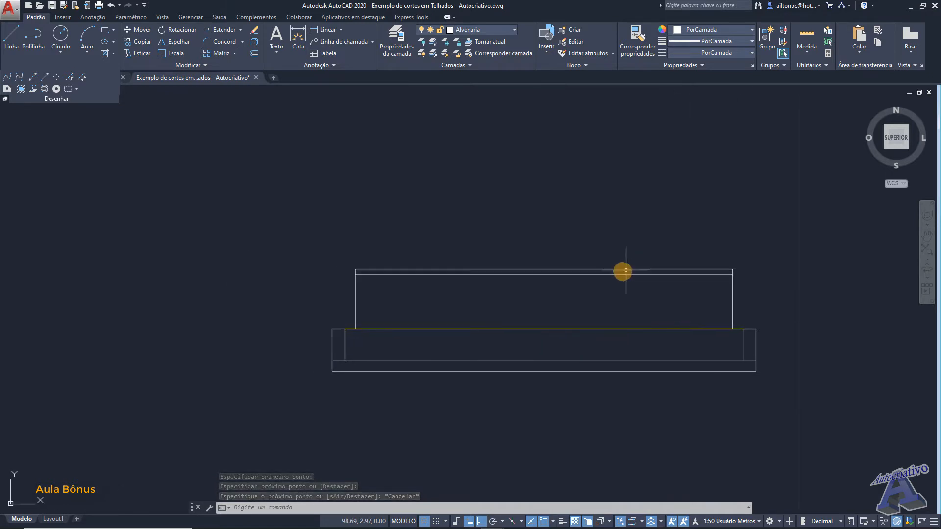
pyautogui.click(759, 306)
pyautogui.click(308, 239)
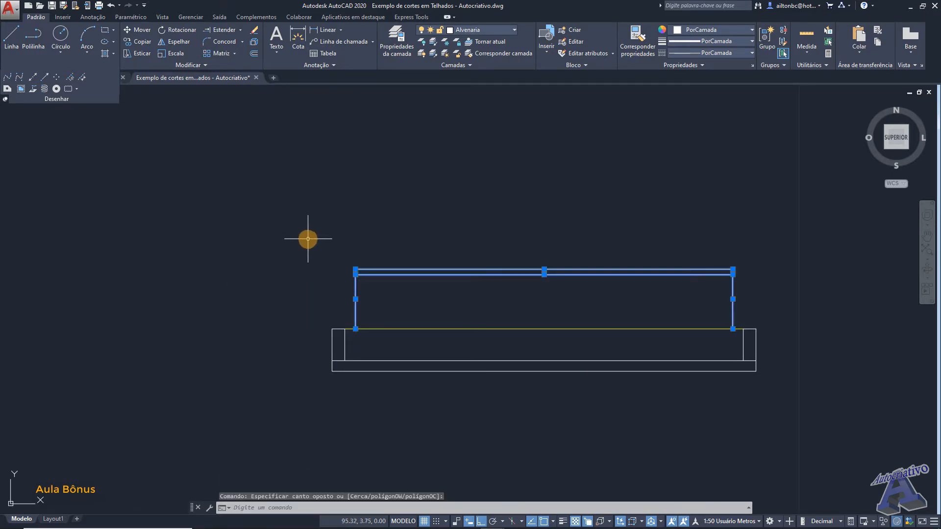
pyautogui.click(475, 31)
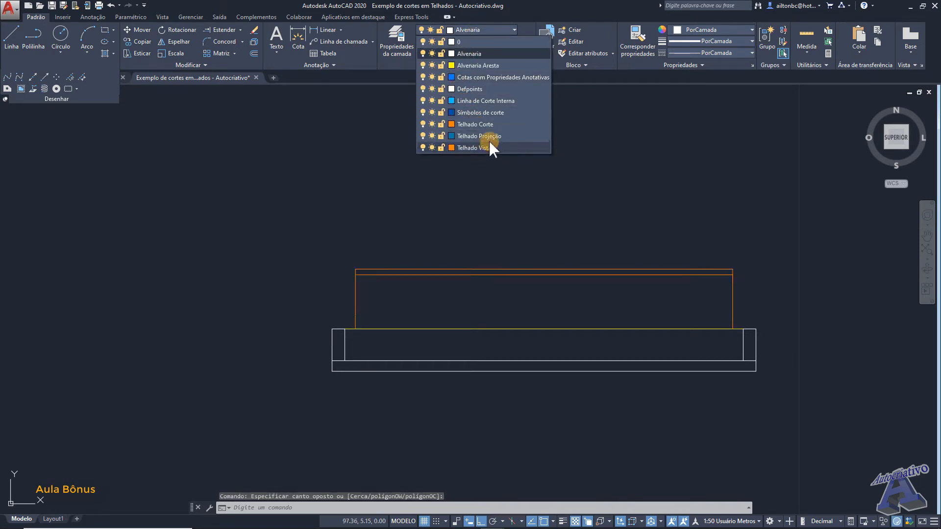
pyautogui.click(487, 123)
pyautogui.press('Escape')
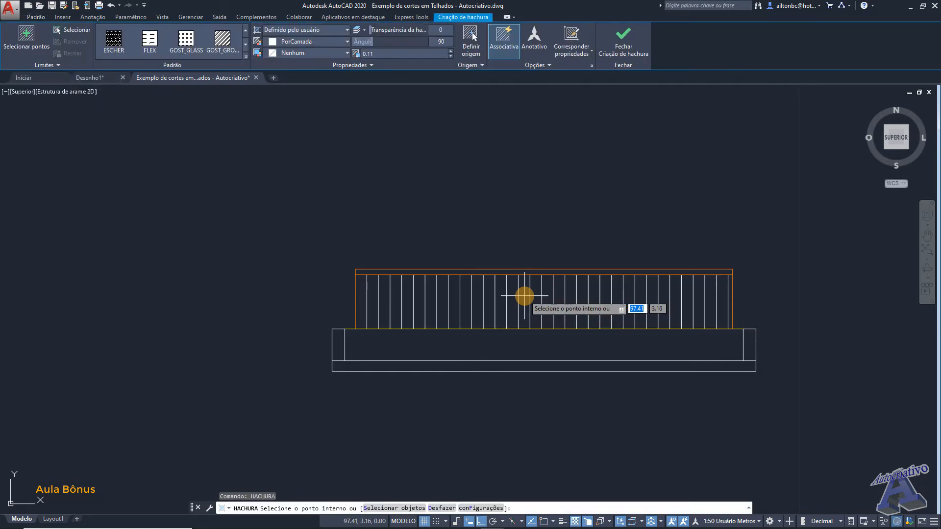
# Step: Hatch the second section's roof area with the user-defined pattern at 90° and 0.11 spacing
pyautogui.click(524, 296)
pyautogui.scroll(-2, 525, 296)
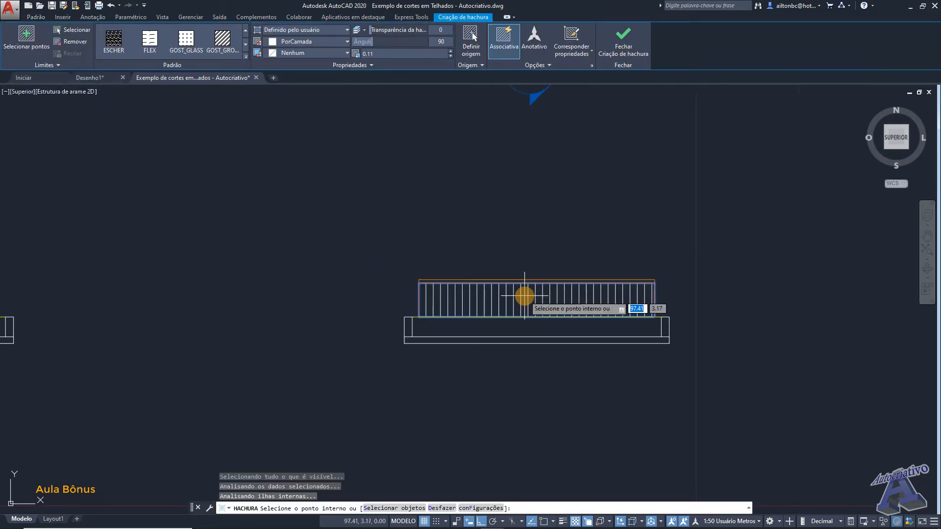
pyautogui.click(616, 51)
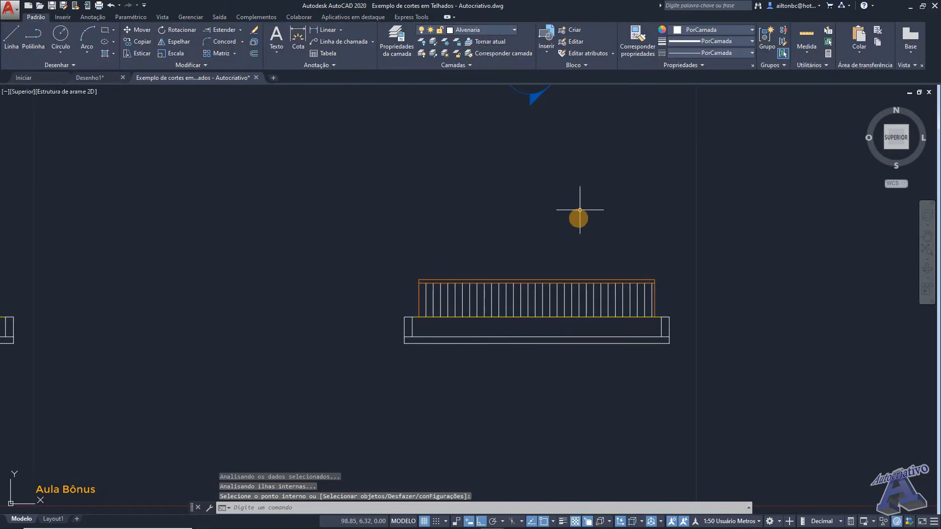
# Step: Examine the hatched roof plan and the vertical cut-position line in the gabled section
pyautogui.scroll(-3, 570, 355)
pyautogui.scroll(5, 580, 275)
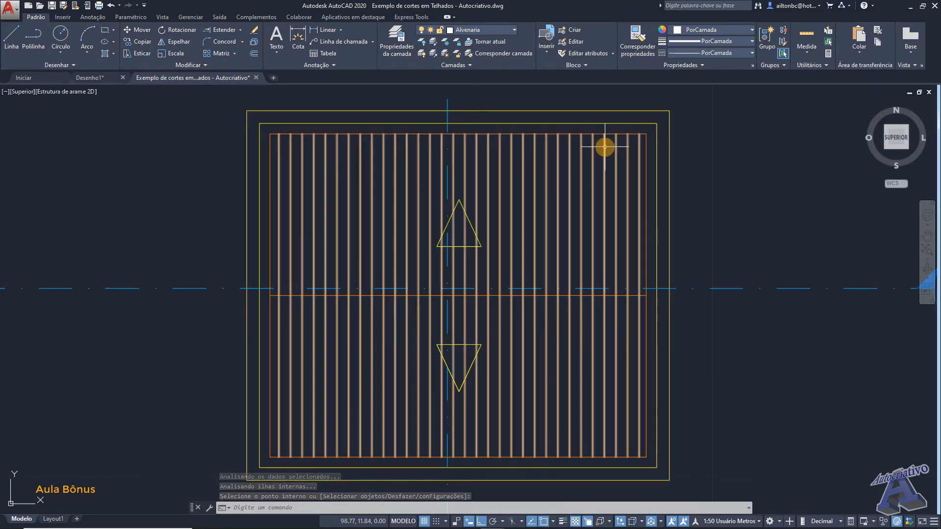
pyautogui.scroll(-5, 393, 284)
pyautogui.scroll(5, 384, 347)
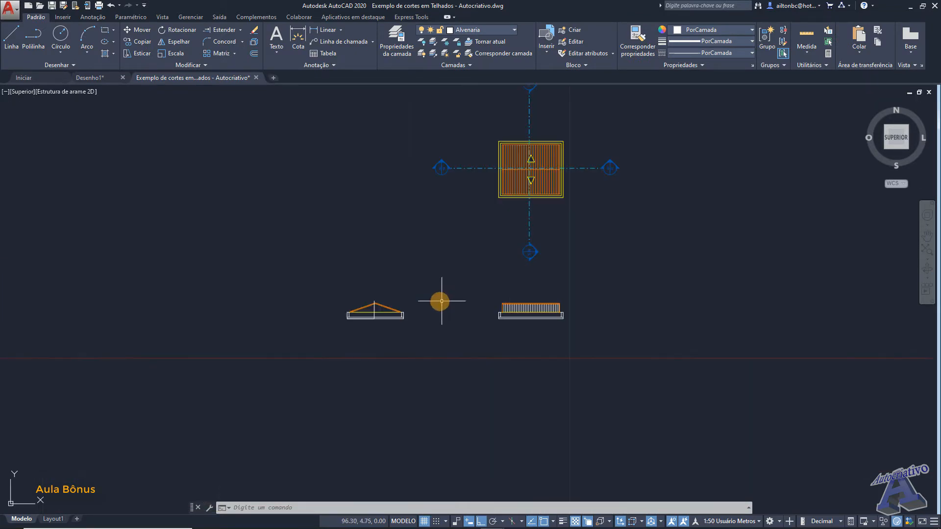
pyautogui.scroll(6, 309, 324)
pyautogui.moveTo(341, 316); pyautogui.dragTo(567, 295, button='middle')
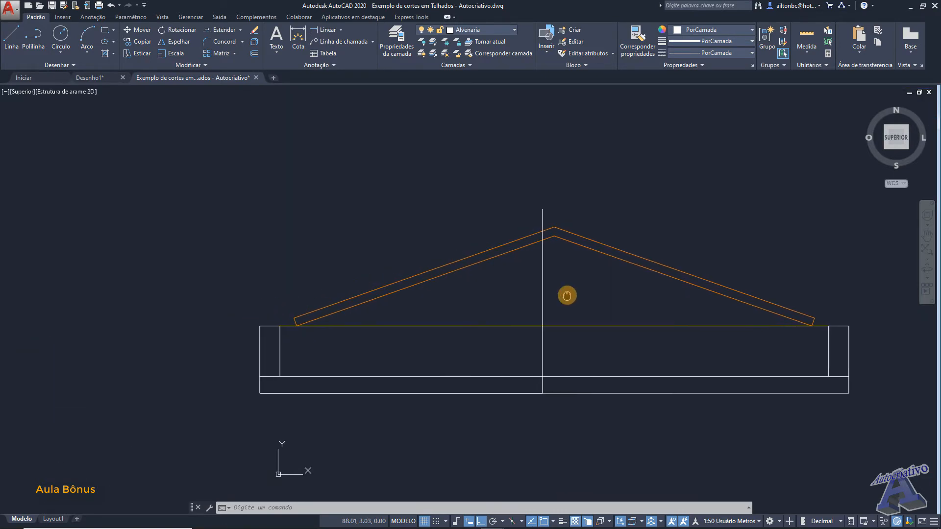
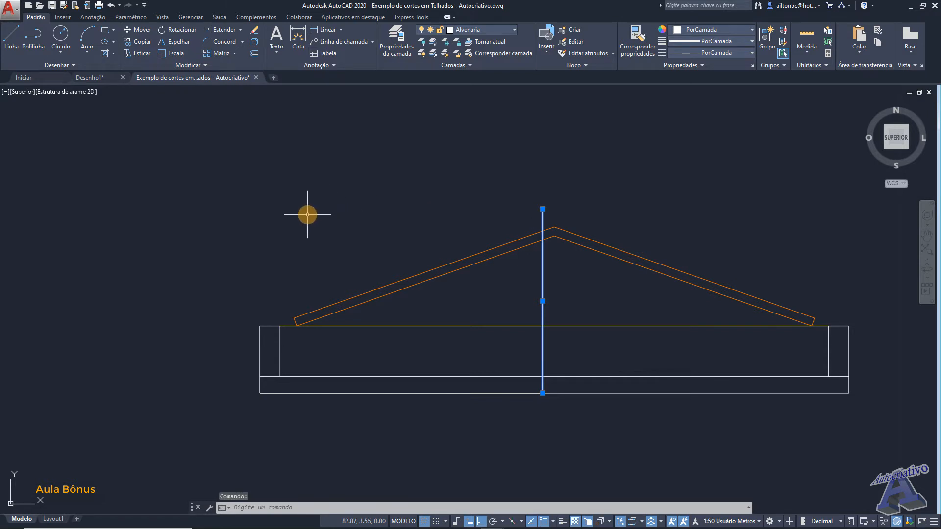
pyautogui.press('Escape')
# Step: Match the second section's roof hatch to the properties of its orange upper roof line
pyautogui.scroll(-6, 501, 244)
pyautogui.moveTo(706, 293); pyautogui.dragTo(494, 282, button='middle')
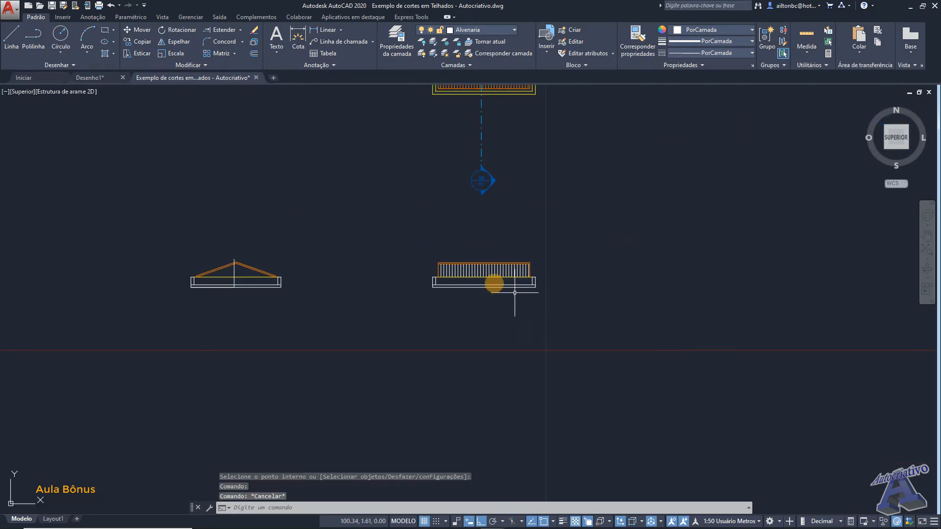
pyautogui.scroll(1, 493, 263)
pyautogui.click(637, 39)
pyautogui.scroll(4, 557, 235)
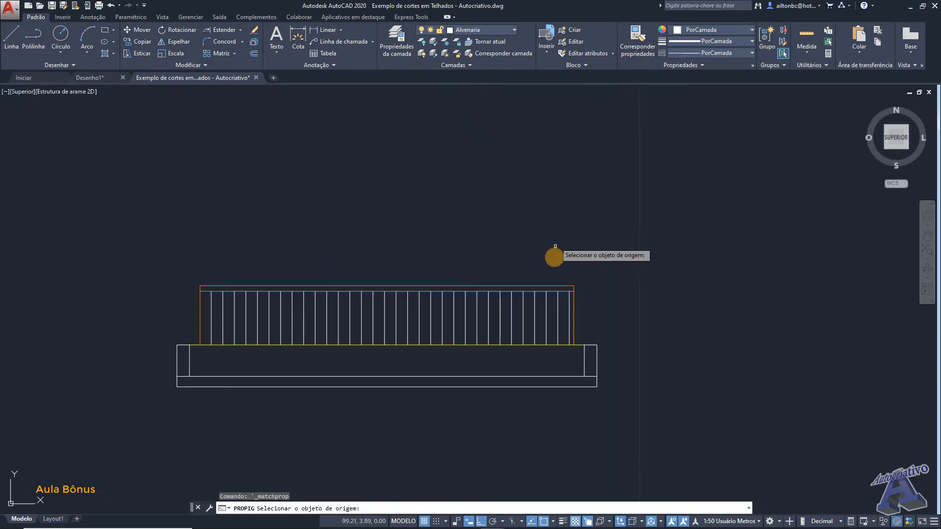
pyautogui.click(551, 287)
pyautogui.click(603, 324)
pyautogui.click(185, 237)
pyautogui.press('Escape')
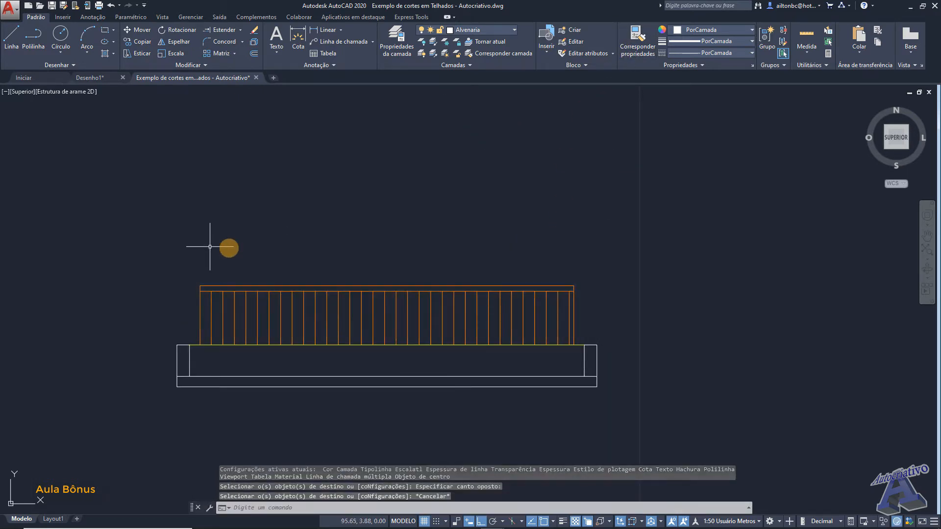
# Step: Delete the vertical cut-position line crossing the gabled section near its ridge
pyautogui.moveTo(266, 269); pyautogui.dragTo(452, 256, button='middle')
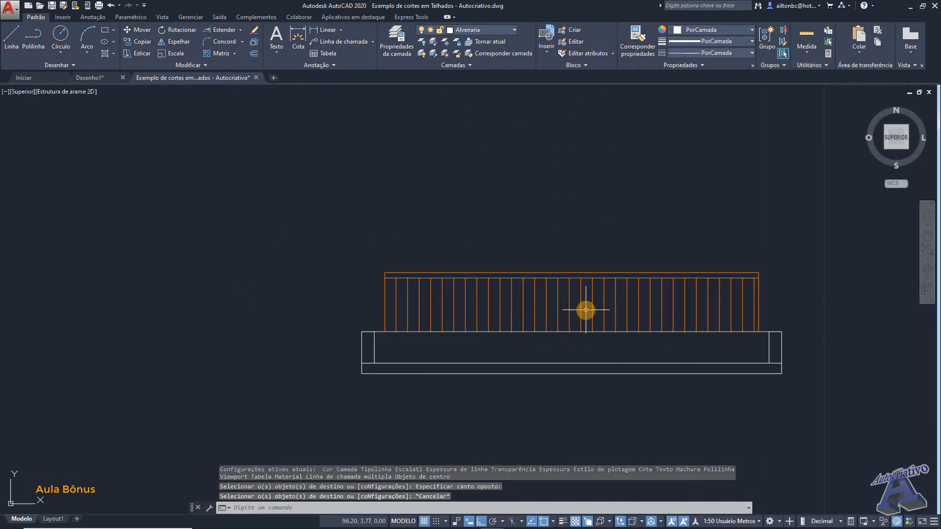
pyautogui.scroll(-6, 543, 347)
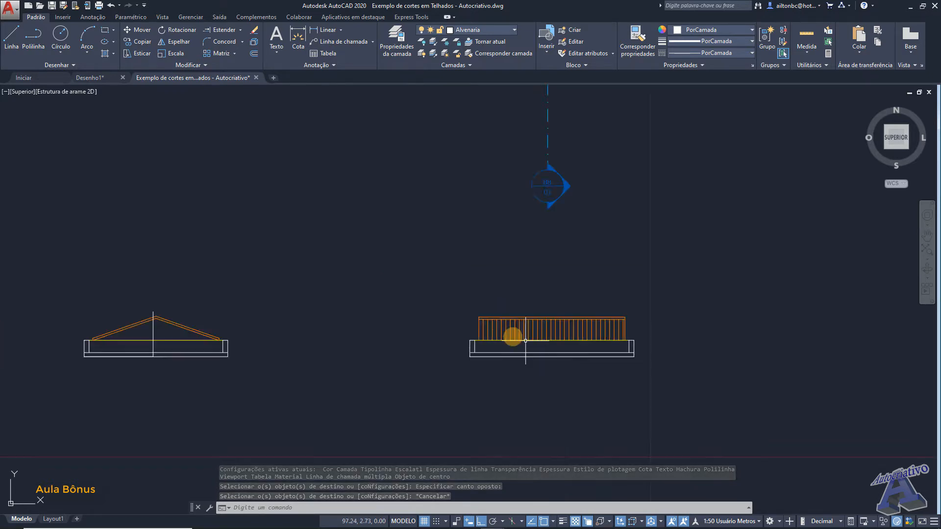
pyautogui.moveTo(374, 318); pyautogui.dragTo(525, 294, button='middle')
pyautogui.scroll(5, 416, 327)
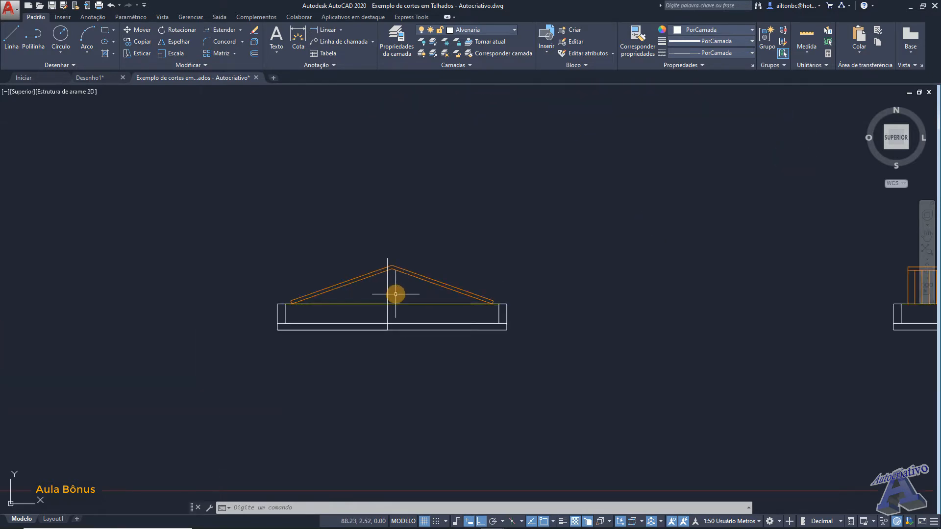
pyautogui.click(395, 295)
pyautogui.click(380, 287)
pyautogui.press('Delete')
# Step: Erase the rotated roof plan above the sections together with its section lines and markers
pyautogui.scroll(-6, 449, 284)
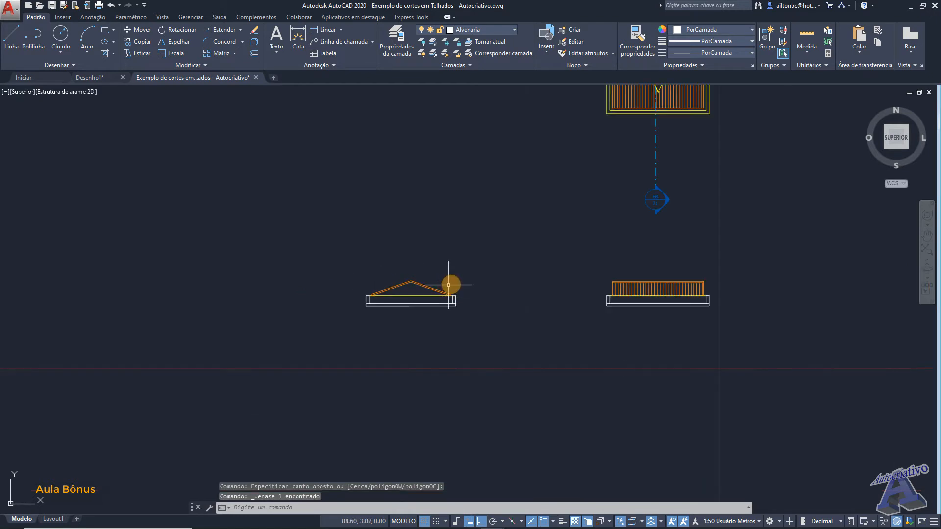
pyautogui.moveTo(578, 257); pyautogui.dragTo(559, 326, button='middle')
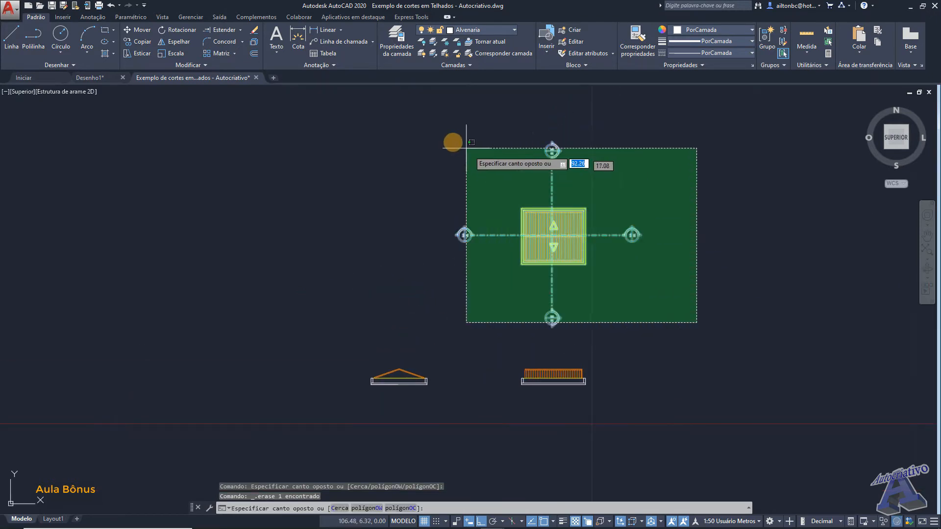
pyautogui.click(435, 127)
pyautogui.press('Delete')
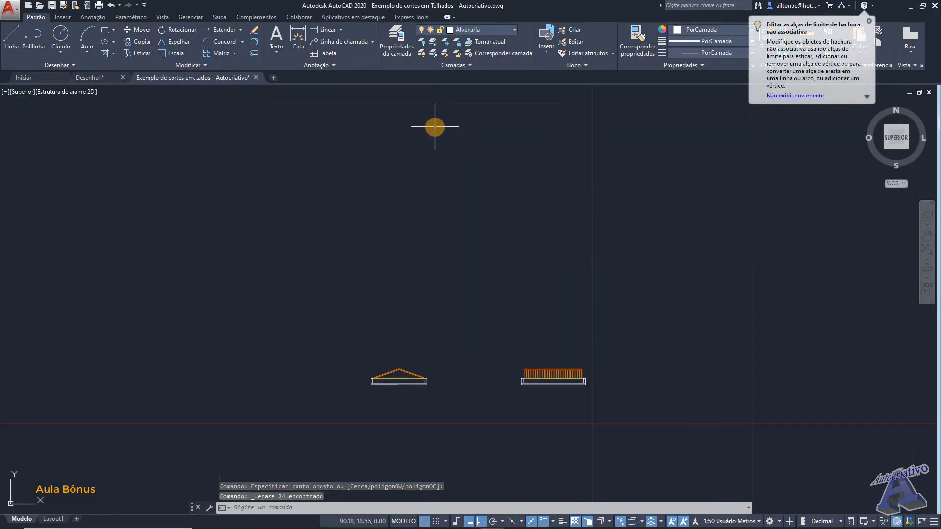
pyautogui.press('Return')
pyautogui.scroll(2, 626, 268)
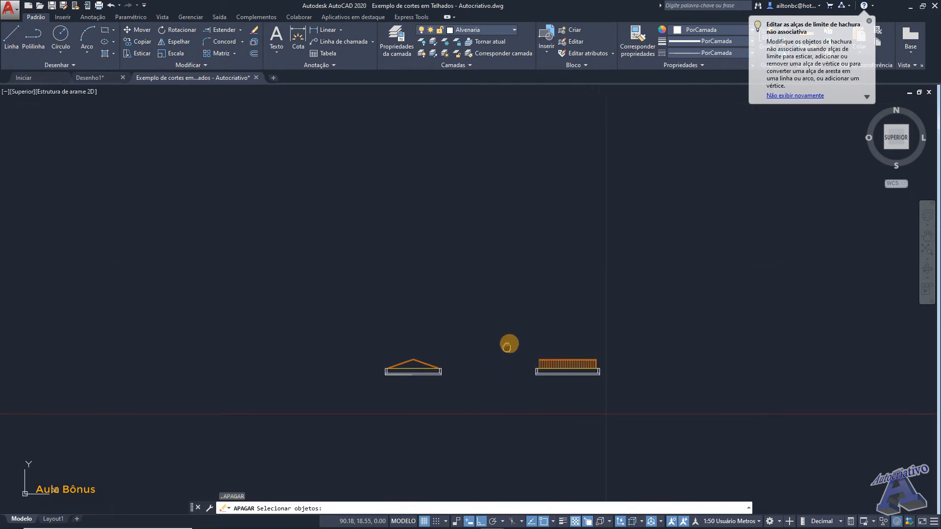
pyautogui.press('Escape')
# Step: Move the second section horizontally closer to the gabled section, and reselect it
pyautogui.scroll(2, 523, 351)
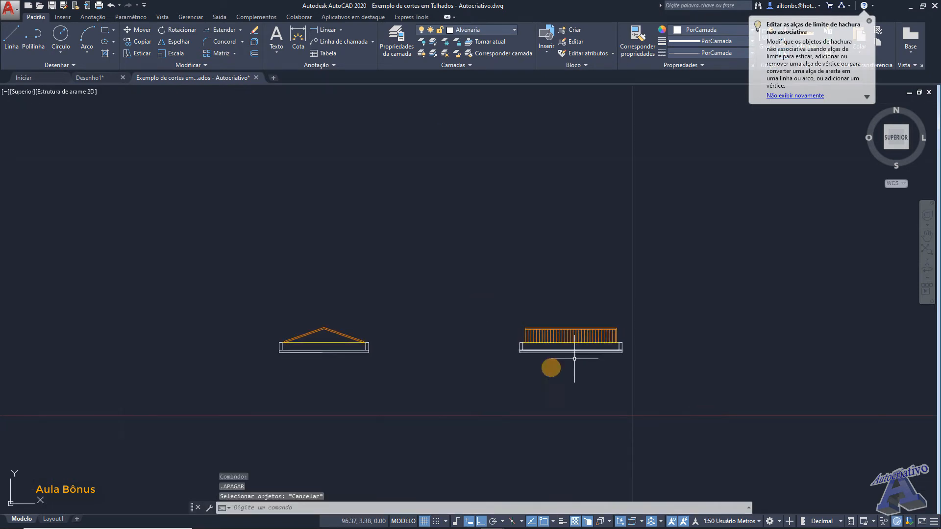
pyautogui.click(676, 376)
pyautogui.click(493, 298)
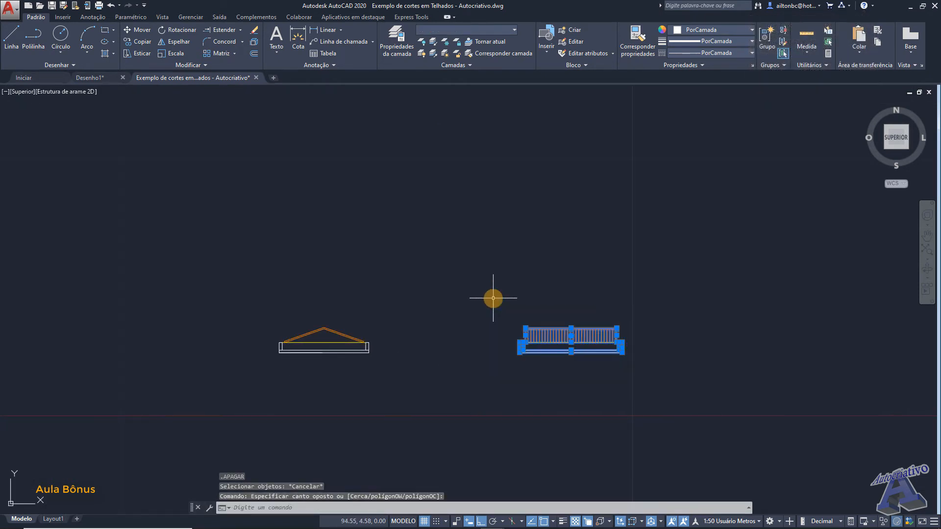
pyautogui.write('m')
pyautogui.press('Return')
pyautogui.scroll(4, 551, 322)
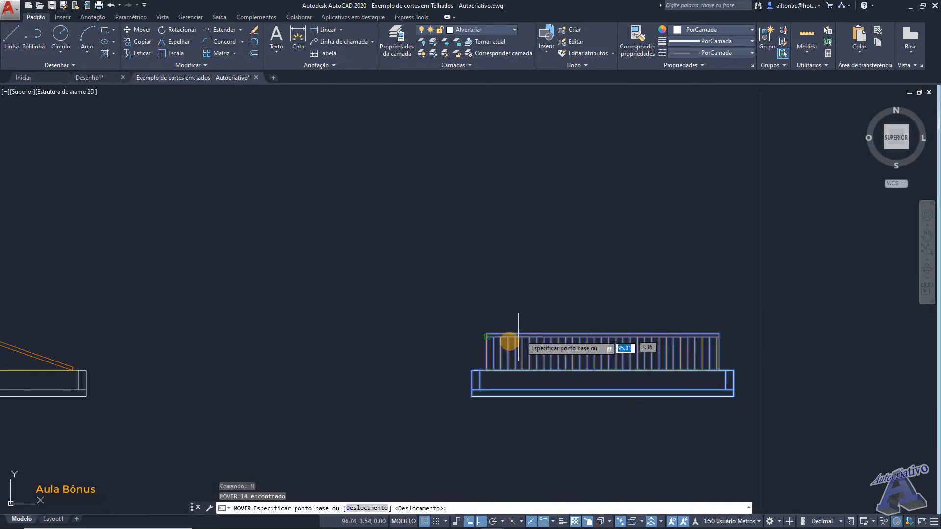
pyautogui.click(487, 333)
pyautogui.moveTo(311, 362); pyautogui.dragTo(683, 322, button='middle')
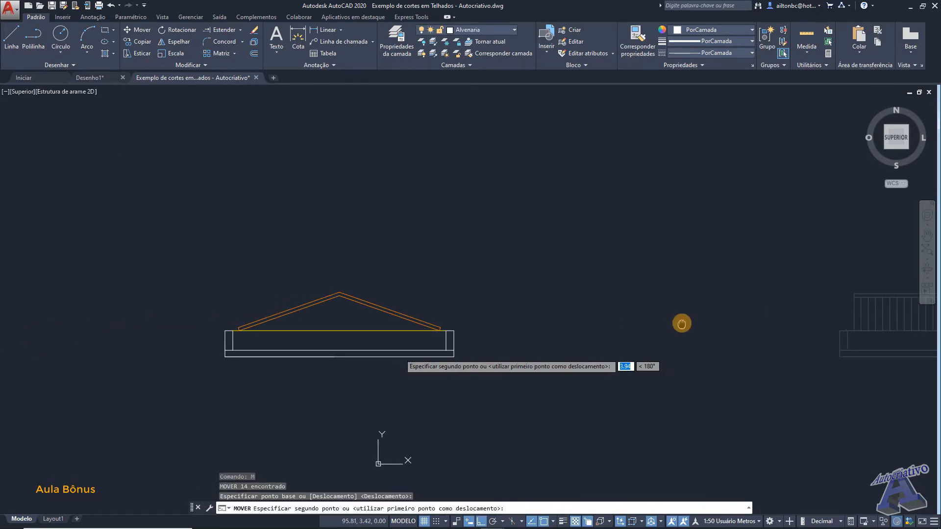
pyautogui.press('Escape')
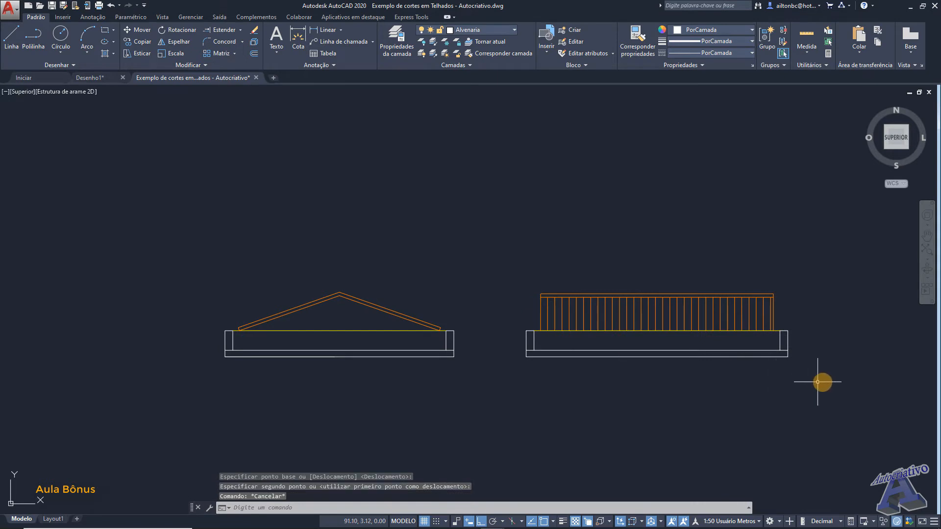
pyautogui.click(875, 382)
pyautogui.click(478, 252)
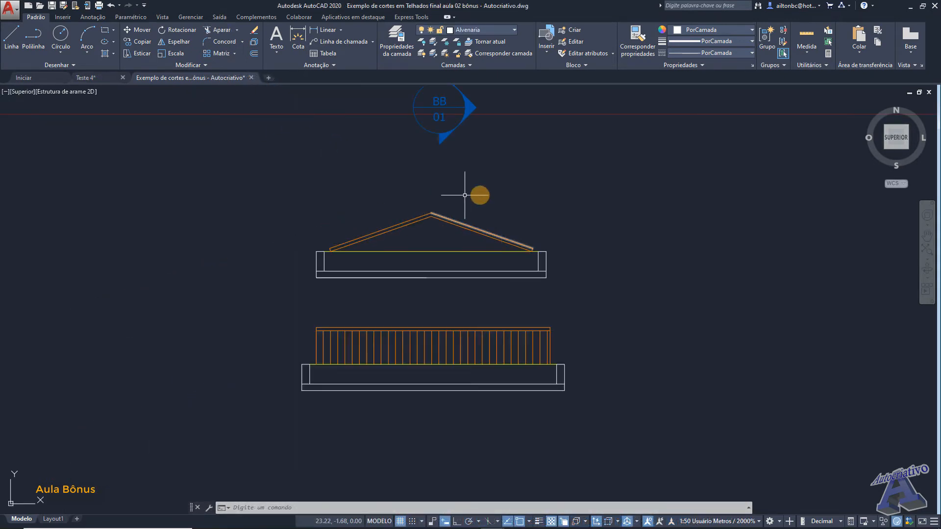
# Step: Copy the horizontal and vertical section symbols from the two-slope roof plan onto the four-slope roof plan, using the plan's upper corner as base point
pyautogui.scroll(-5, 465, 195)
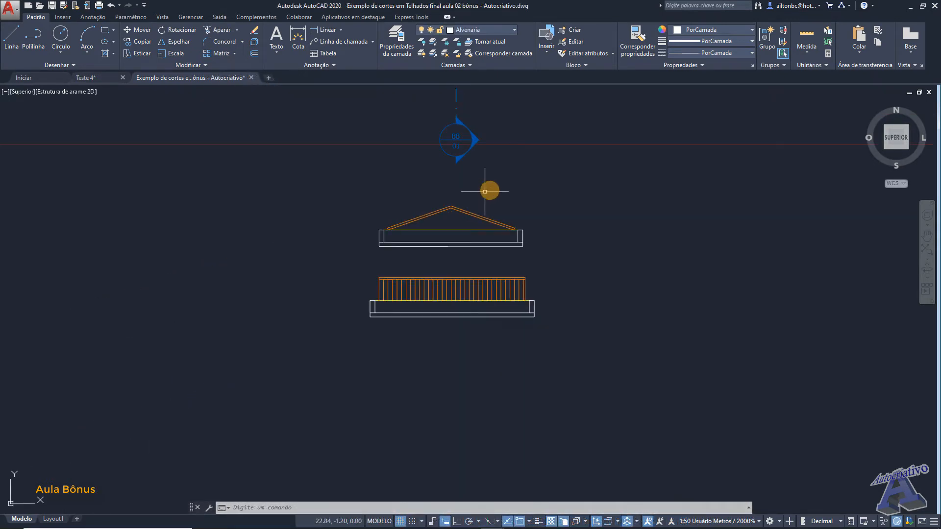
pyautogui.moveTo(573, 234)
pyautogui.mouseDown(button='middle')
pyautogui.moveTo(354, 307)
pyautogui.moveTo(362, 311)
pyautogui.mouseUp(button='middle')
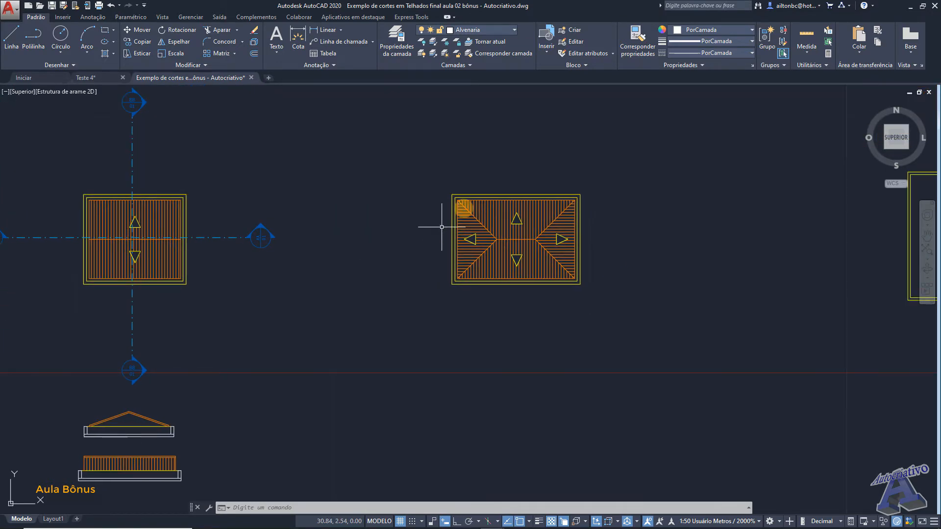
pyautogui.moveTo(536, 172); pyautogui.dragTo(500, 191, button='middle')
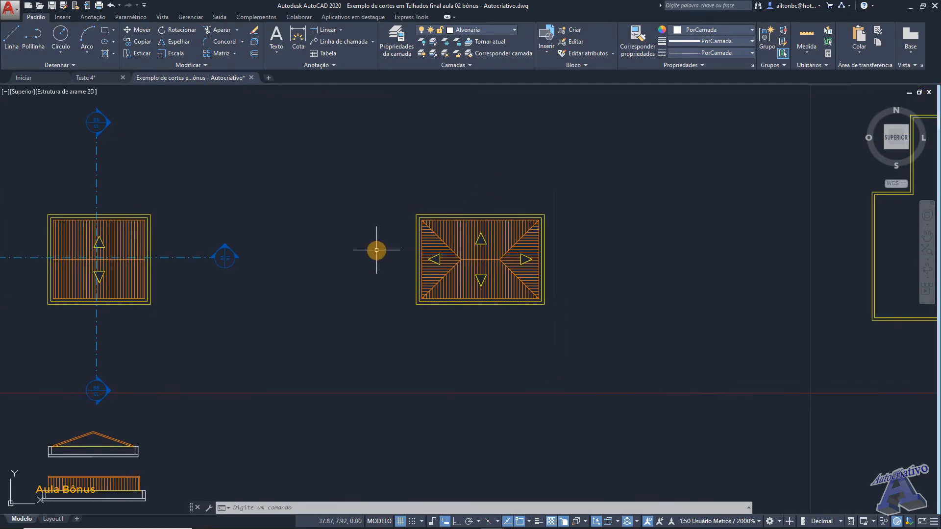
pyautogui.moveTo(377, 250)
pyautogui.mouseDown(button='middle')
pyautogui.moveTo(462, 269)
pyautogui.moveTo(289, 242)
pyautogui.mouseUp(button='middle')
pyautogui.moveTo(288, 209); pyautogui.dragTo(545, 222, button='middle')
pyautogui.click(551, 289)
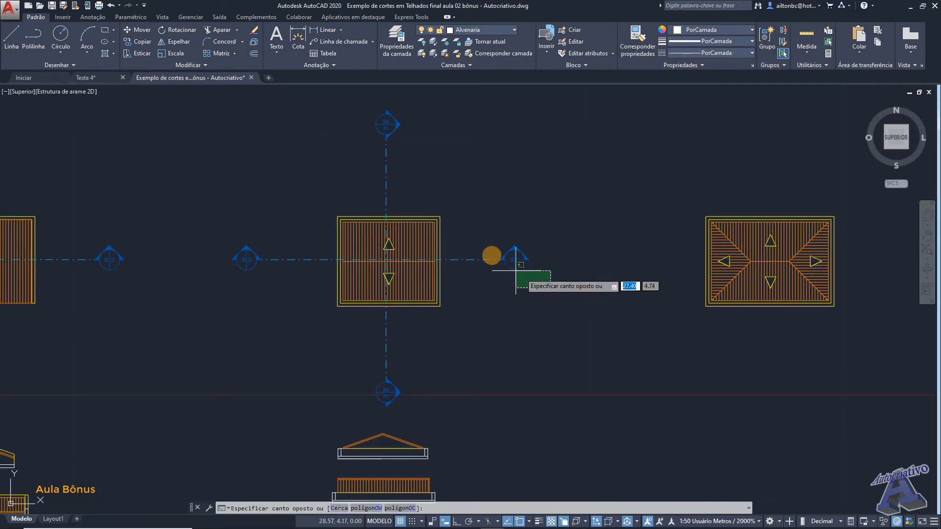
pyautogui.click(469, 238)
pyautogui.click(426, 178)
pyautogui.click(343, 105)
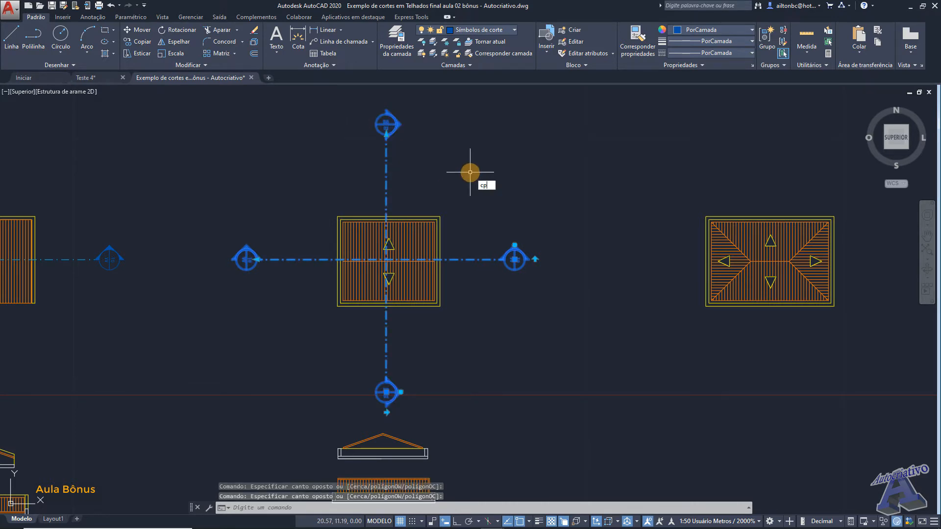
pyautogui.press('Return')
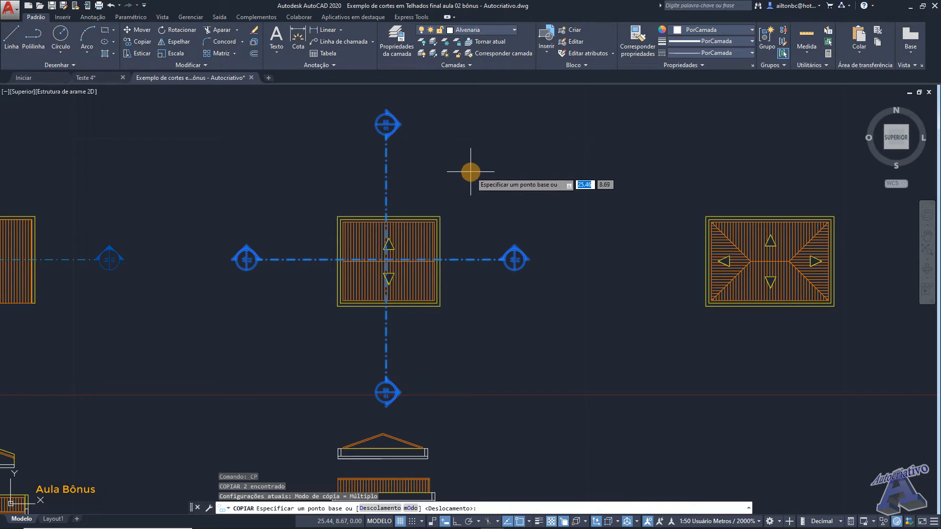
pyautogui.click(338, 217)
pyautogui.moveTo(568, 204); pyautogui.dragTo(373, 194, button='middle')
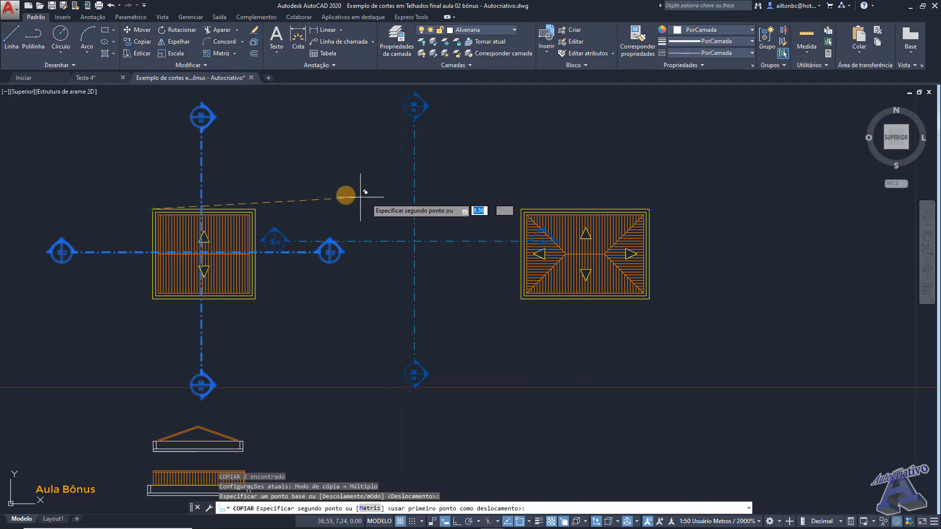
pyautogui.moveTo(362, 184); pyautogui.dragTo(609, 210, button='middle')
pyautogui.moveTo(162, 230)
pyautogui.mouseDown(button='middle')
pyautogui.moveTo(204, 235)
pyautogui.moveTo(215, 251)
pyautogui.moveTo(375, 252)
pyautogui.mouseUp(button='middle')
pyautogui.scroll(2, 373, 252)
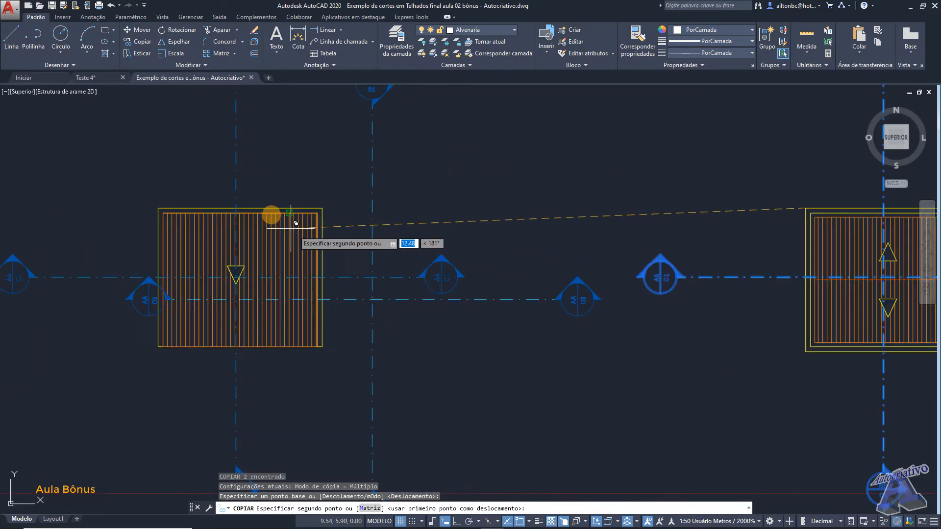
pyautogui.scroll(-2, 235, 189)
pyautogui.moveTo(255, 163); pyautogui.dragTo(287, 196, button='middle')
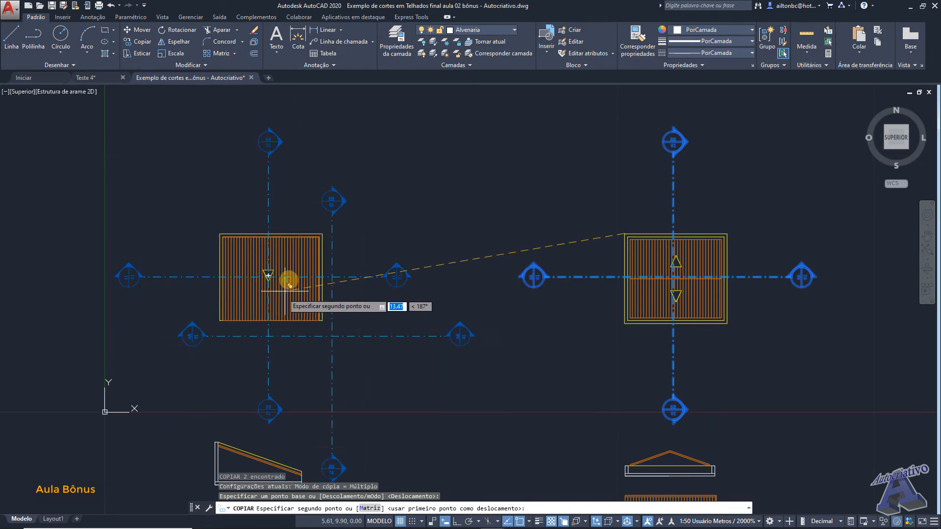
pyautogui.moveTo(585, 231); pyautogui.dragTo(476, 122, button='middle')
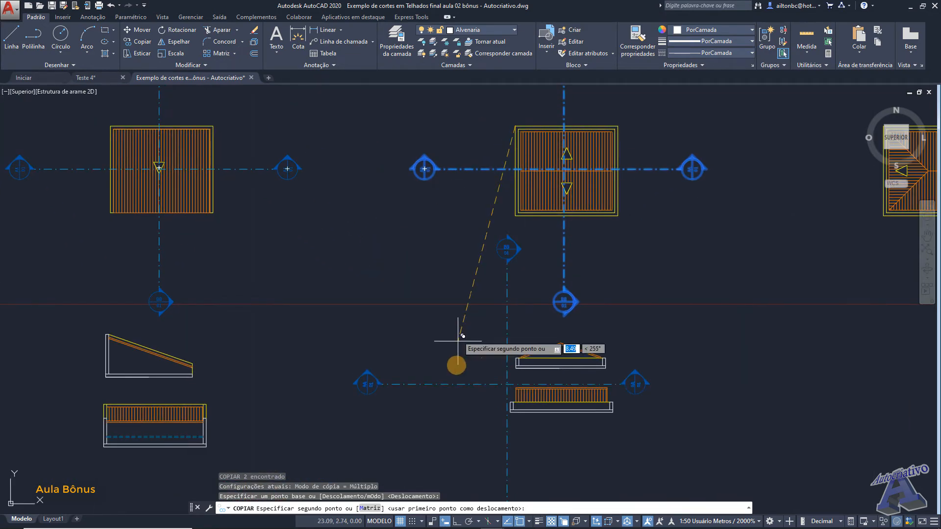
pyautogui.moveTo(616, 277)
pyautogui.mouseDown(button='middle')
pyautogui.moveTo(562, 276)
pyautogui.moveTo(223, 347)
pyautogui.mouseUp(button='middle')
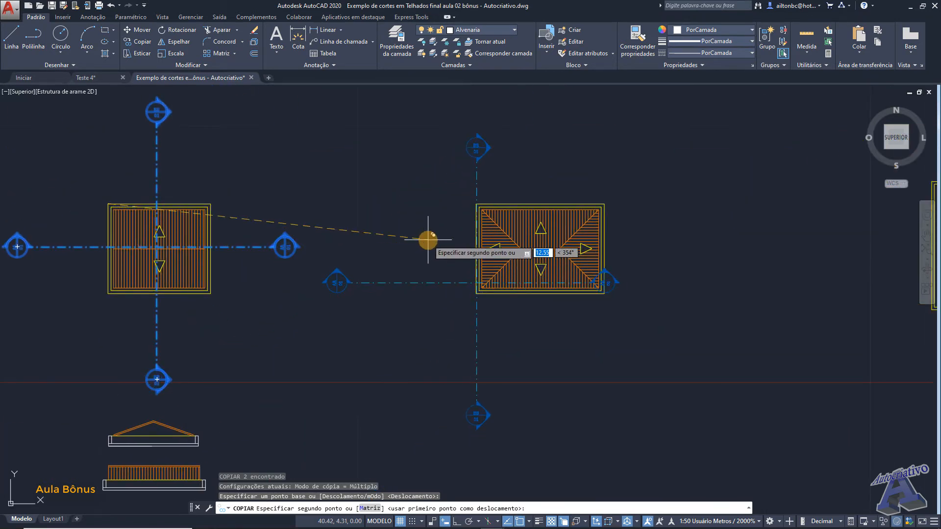
pyautogui.moveTo(433, 223); pyautogui.dragTo(392, 255, button='middle')
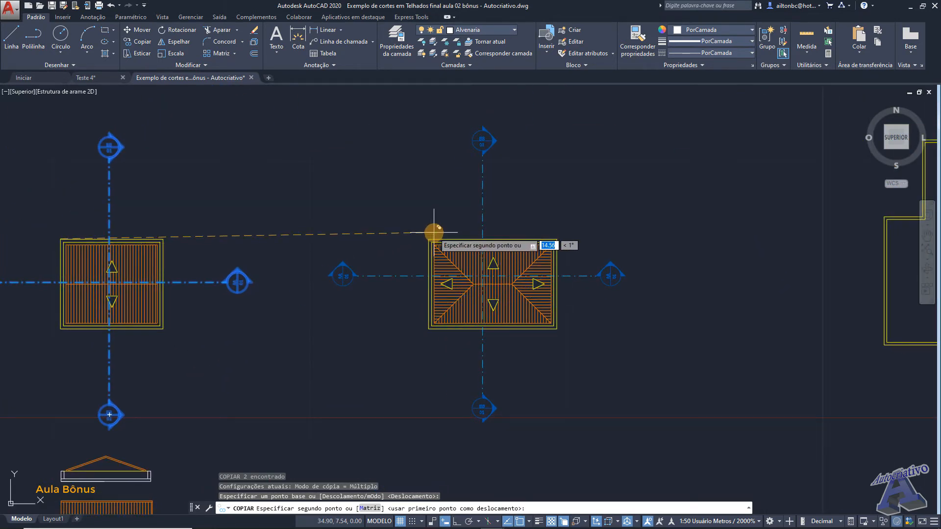
pyautogui.scroll(2, 435, 233)
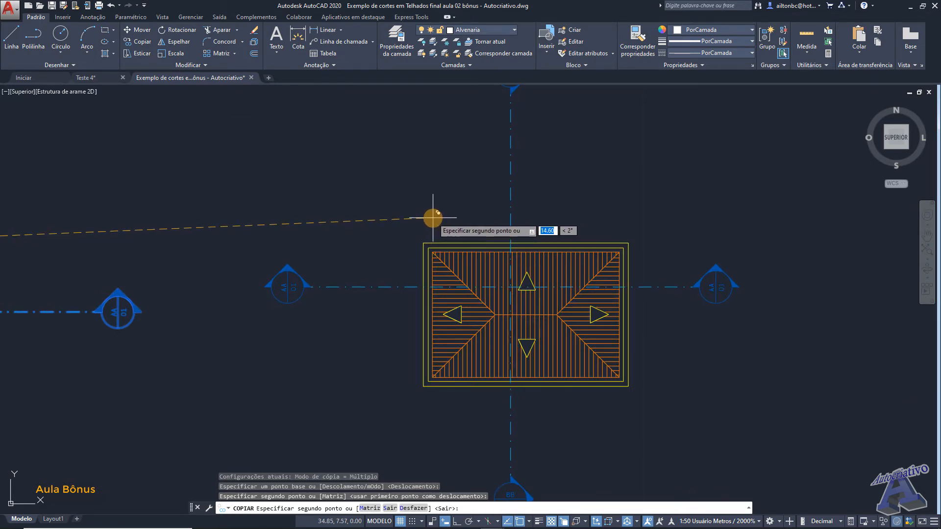
pyautogui.press('Escape')
# Step: Compare the section line positions on the four-slope roof plan with those on the two-slope plan
pyautogui.moveTo(454, 218); pyautogui.dragTo(409, 204, button='middle')
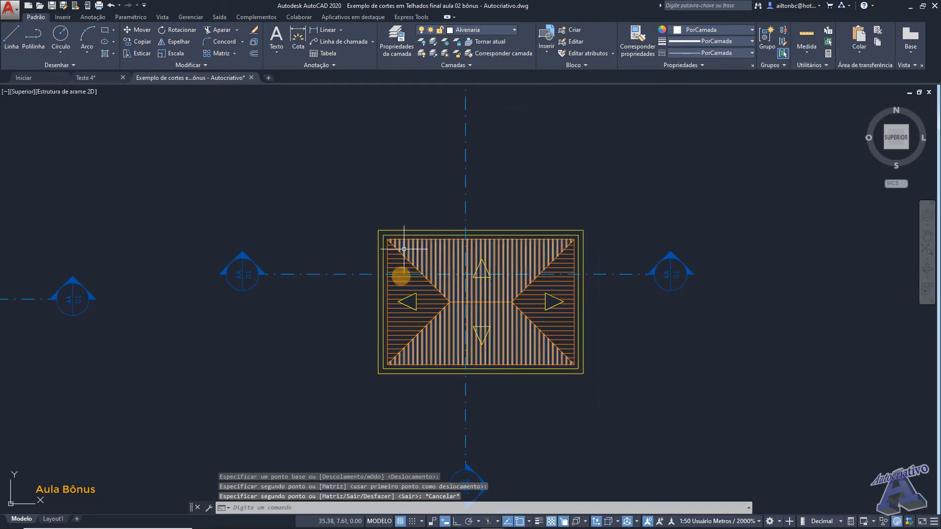
pyautogui.scroll(-2, 469, 190)
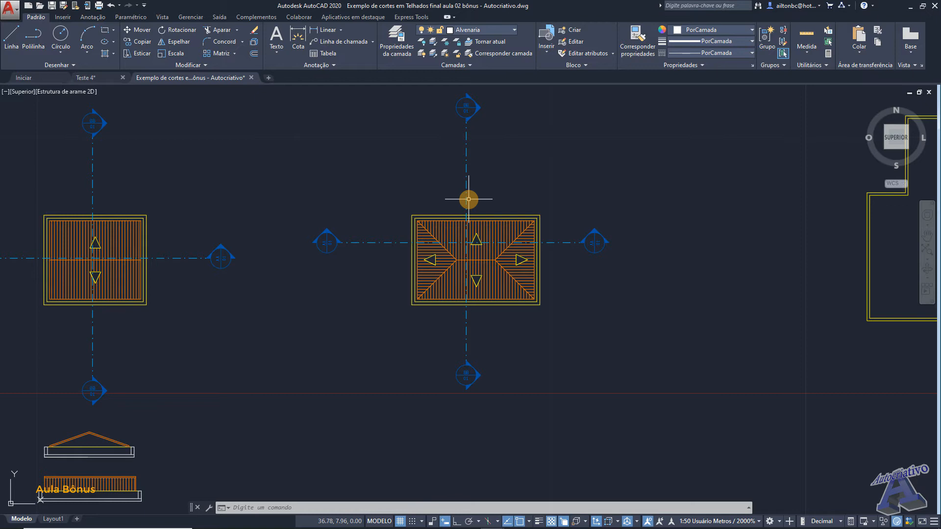
pyautogui.moveTo(492, 193); pyautogui.dragTo(491, 194, button='middle')
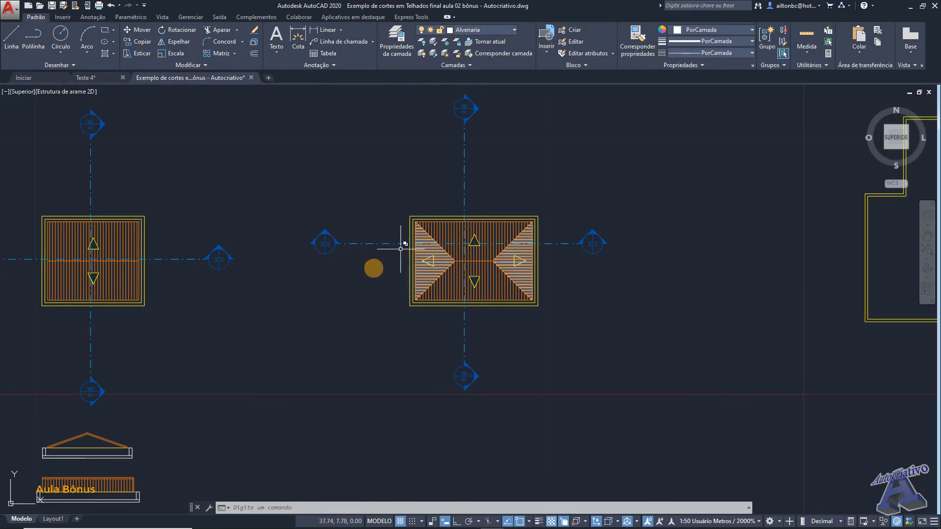
pyautogui.scroll(2, 374, 244)
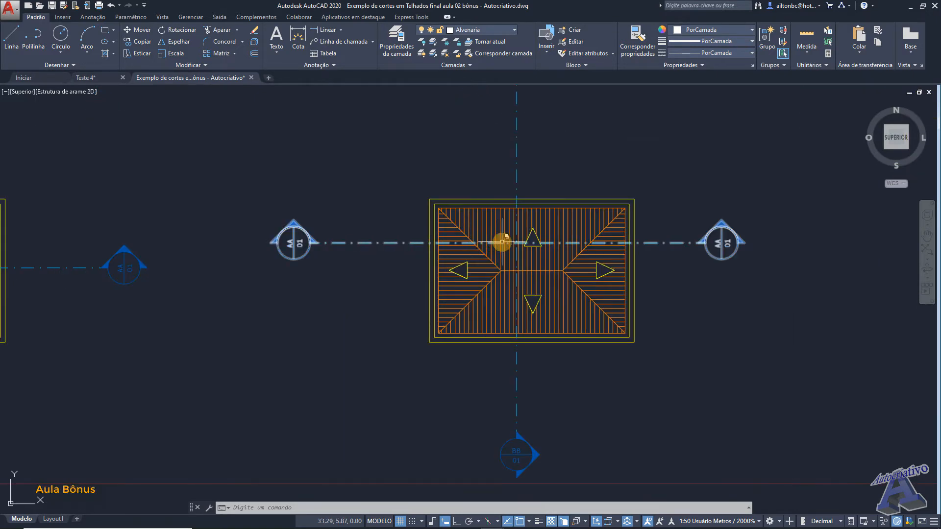
pyautogui.moveTo(512, 208); pyautogui.dragTo(460, 304, button='middle')
pyautogui.moveTo(508, 265); pyautogui.dragTo(521, 186, button='middle')
pyautogui.scroll(-4, 347, 246)
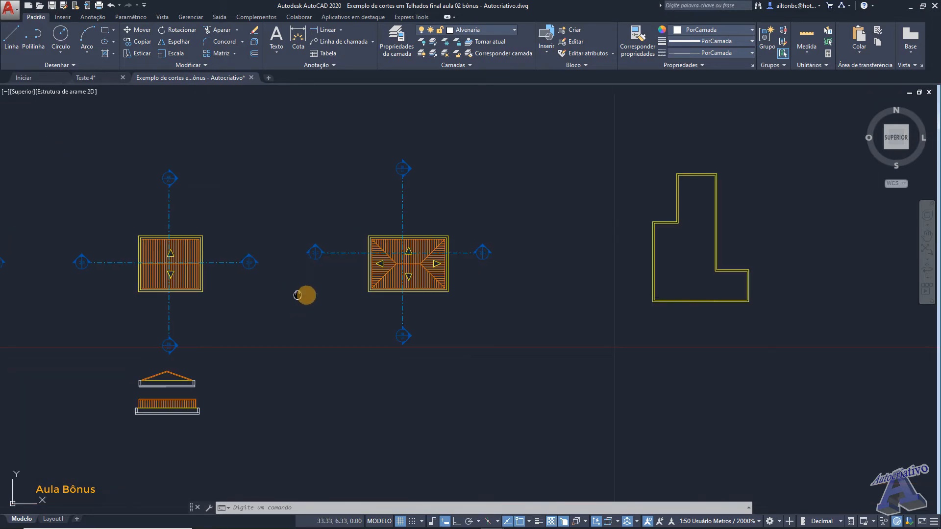
pyautogui.moveTo(250, 263); pyautogui.dragTo(551, 279, button='middle')
pyautogui.scroll(2, 485, 253)
pyautogui.scroll(2, 485, 254)
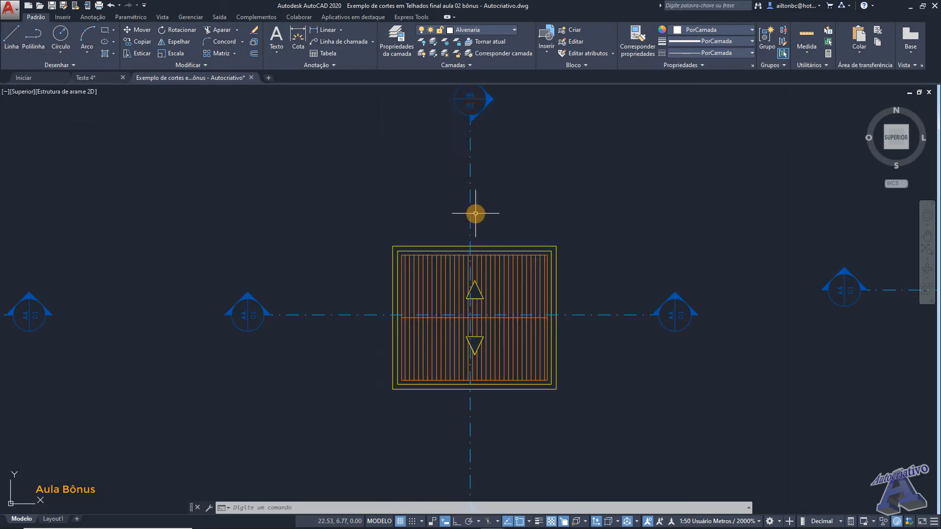
pyautogui.scroll(-2, 498, 214)
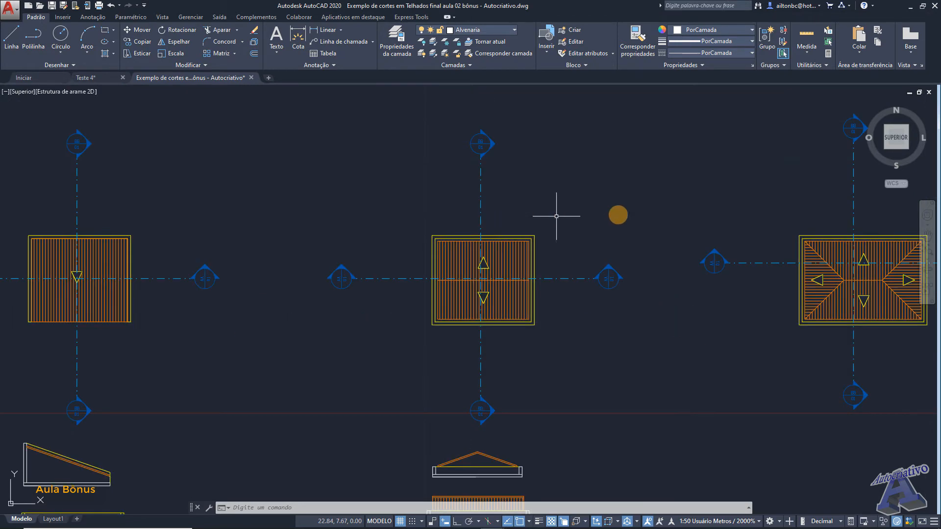
pyautogui.scroll(-2, 621, 214)
pyautogui.moveTo(621, 213); pyautogui.dragTo(360, 204, button='middle')
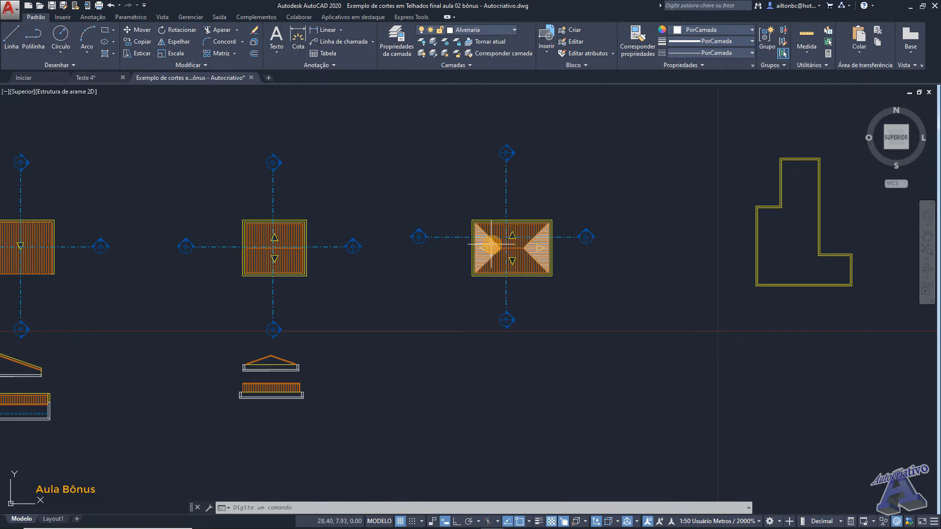
# Step: Examine where section lines AA and BB cross the hips and ridge of the four-slope roof plan
pyautogui.scroll(2, 491, 245)
pyautogui.moveTo(538, 183)
pyautogui.mouseDown(button='middle')
pyautogui.moveTo(513, 214)
pyautogui.moveTo(504, 273)
pyautogui.mouseUp(button='middle')
pyautogui.scroll(-2, 494, 274)
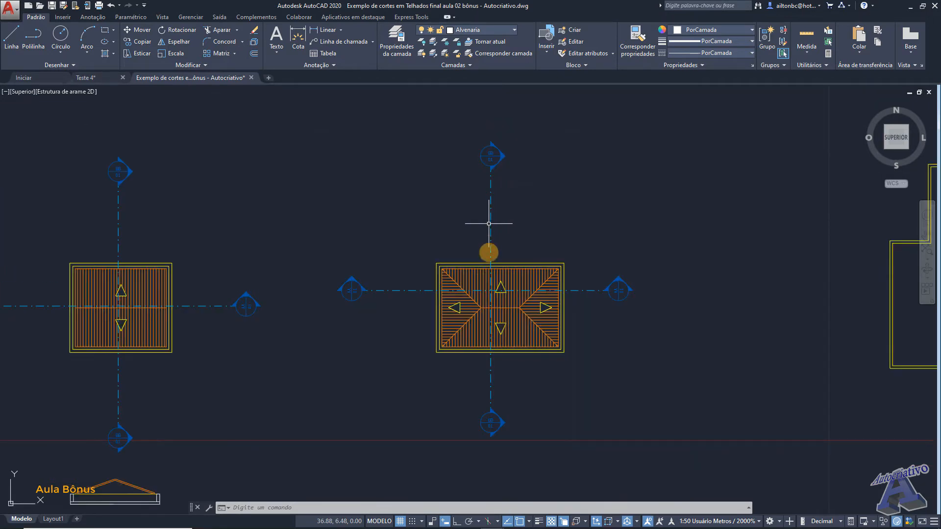
pyautogui.scroll(2, 491, 265)
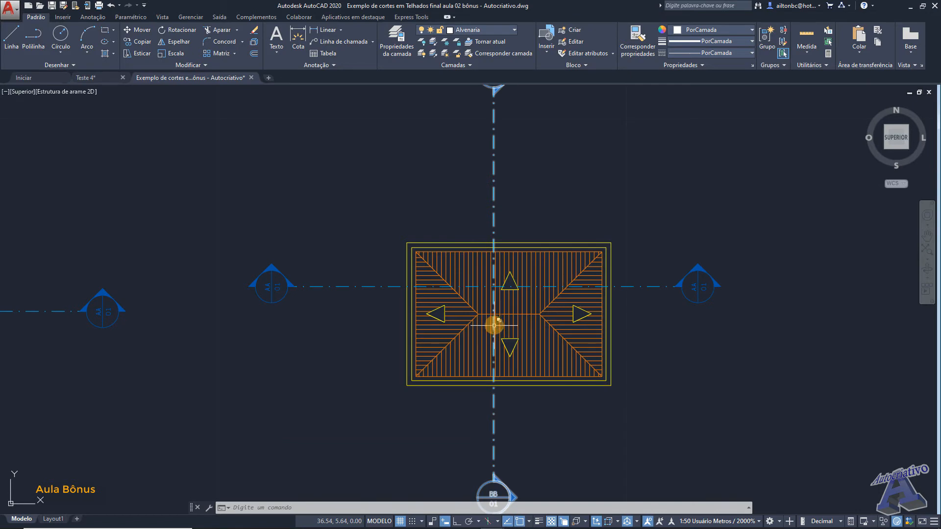
pyautogui.moveTo(495, 304)
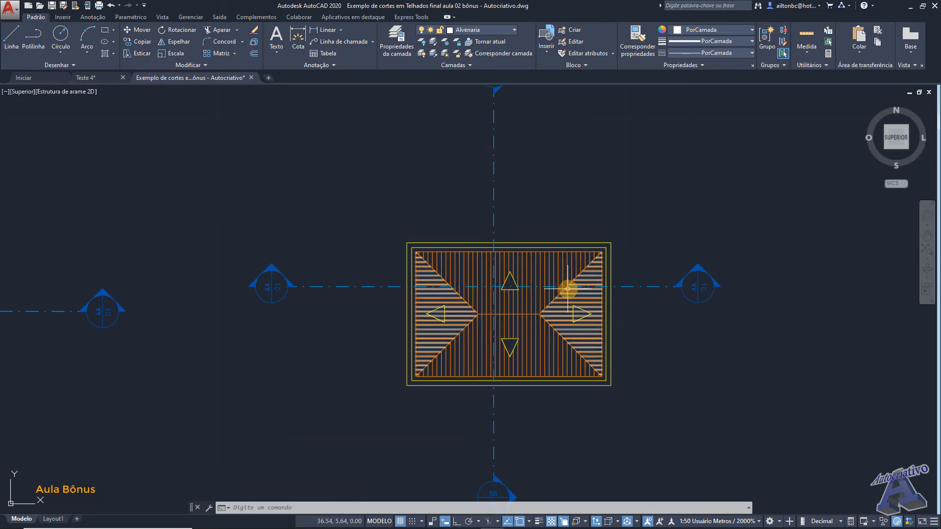
pyautogui.scroll(2, 568, 287)
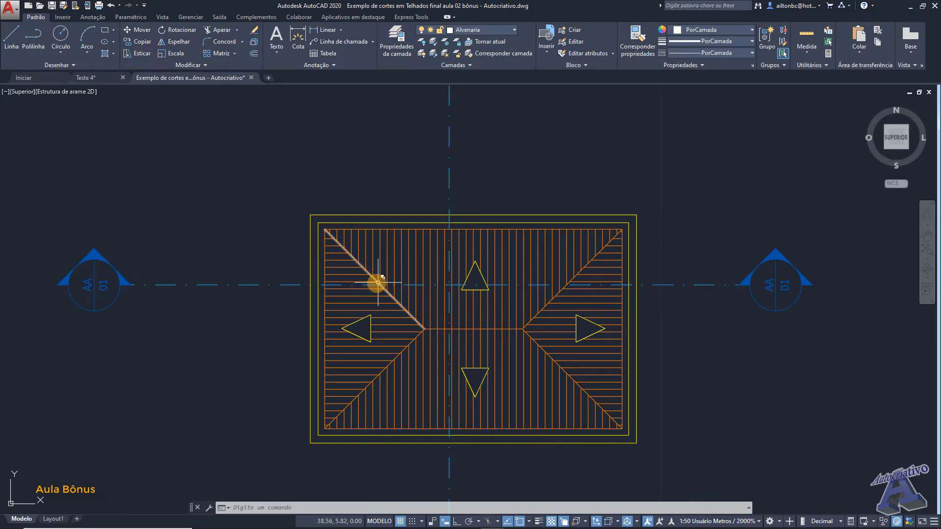
pyautogui.moveTo(386, 285)
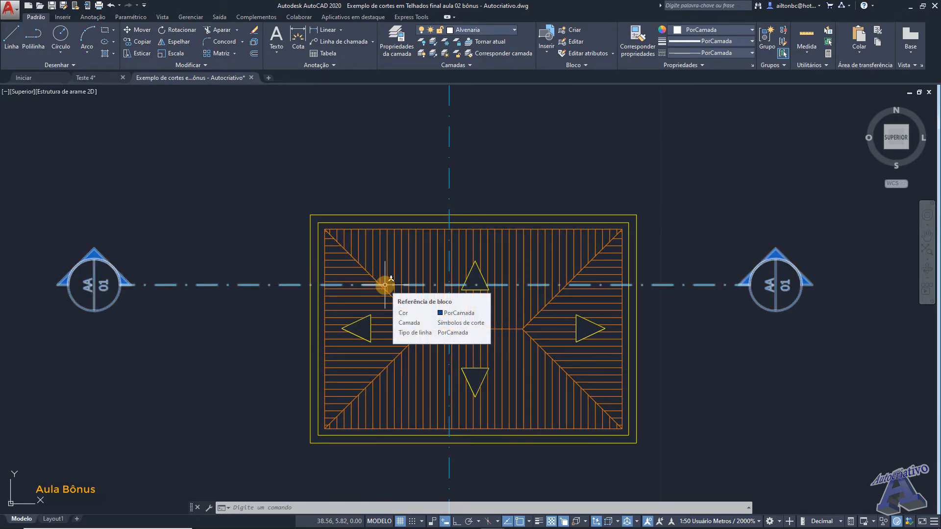
# Step: Draw a horizontal base line below the four-slope roof plan, slightly wider than the plan, with orthogonal mode on
pyautogui.scroll(-6, 385, 285)
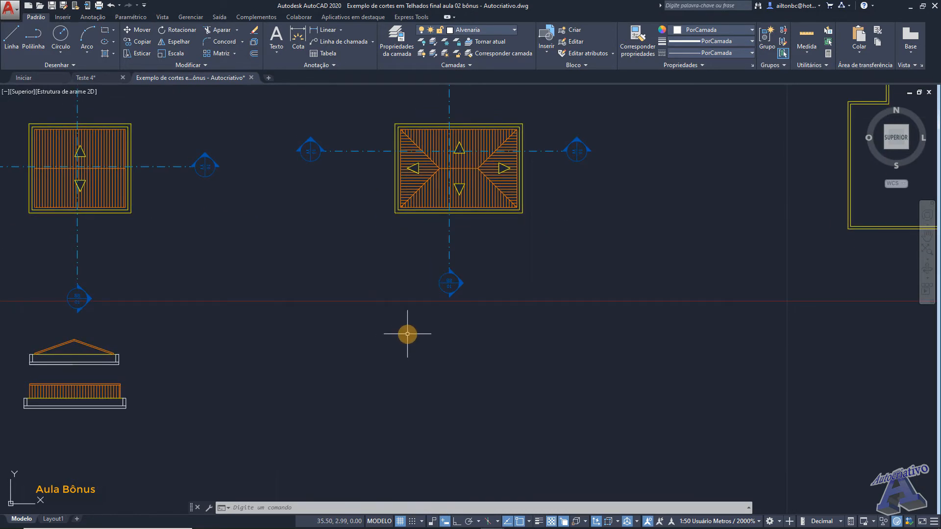
pyautogui.write('l')
pyautogui.press('Return')
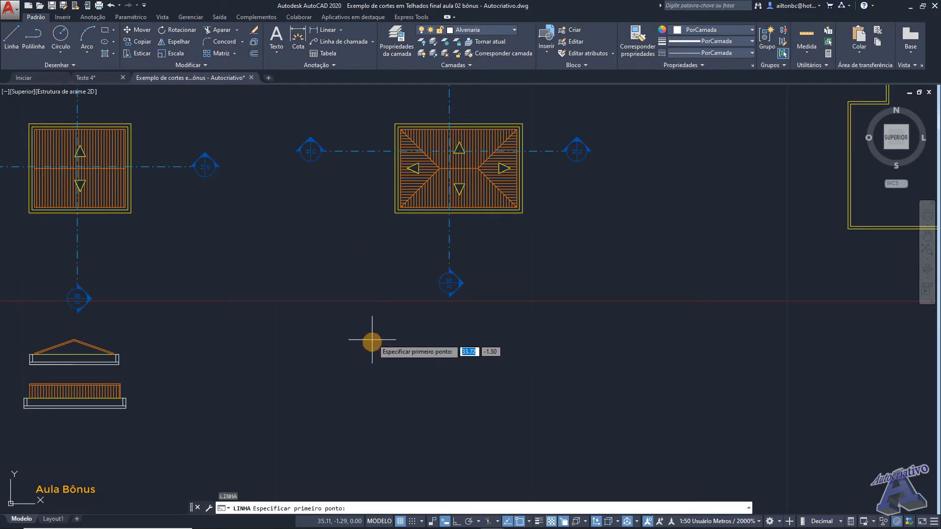
pyautogui.click(367, 391)
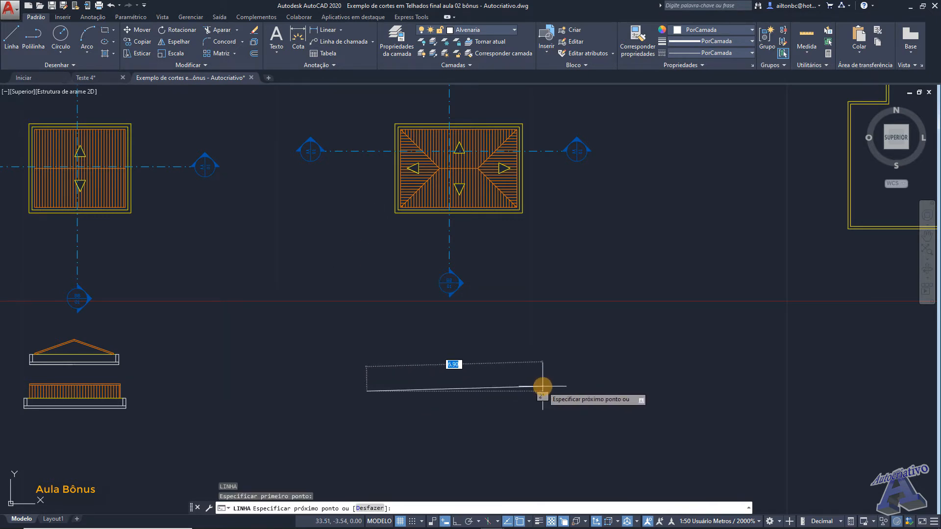
pyautogui.press('F8')
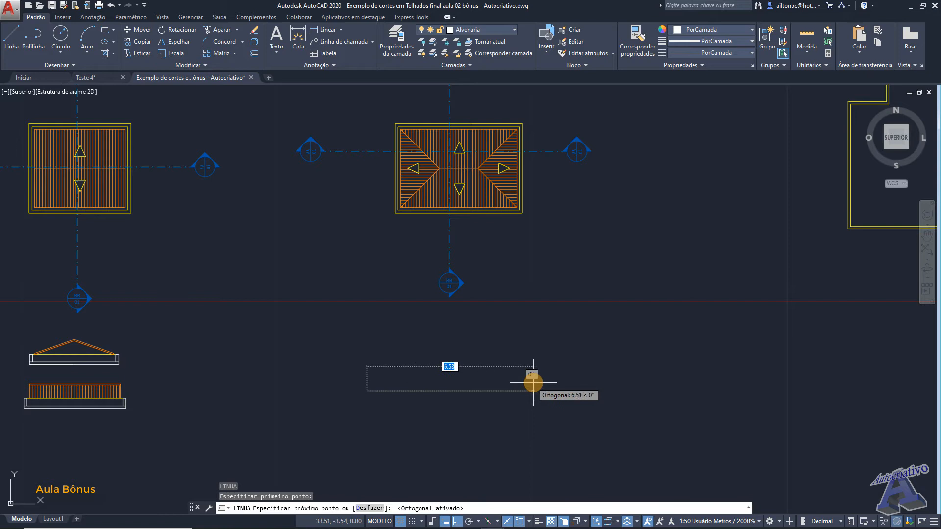
pyautogui.click(568, 382)
pyautogui.press('Escape')
# Step: Copy the four-slope roof plan with its section symbols horizontally to the empty area beyond the L-shaped outline
pyautogui.moveTo(570, 299)
pyautogui.mouseDown(button='middle')
pyautogui.moveTo(573, 398)
pyautogui.moveTo(595, 348)
pyautogui.mouseUp(button='middle')
pyautogui.scroll(-2, 598, 363)
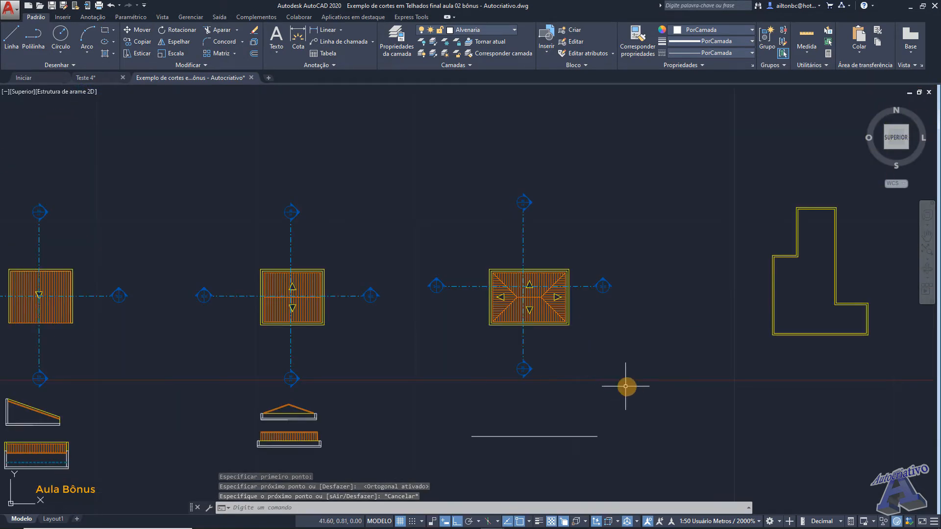
pyautogui.click(645, 398)
pyautogui.click(406, 168)
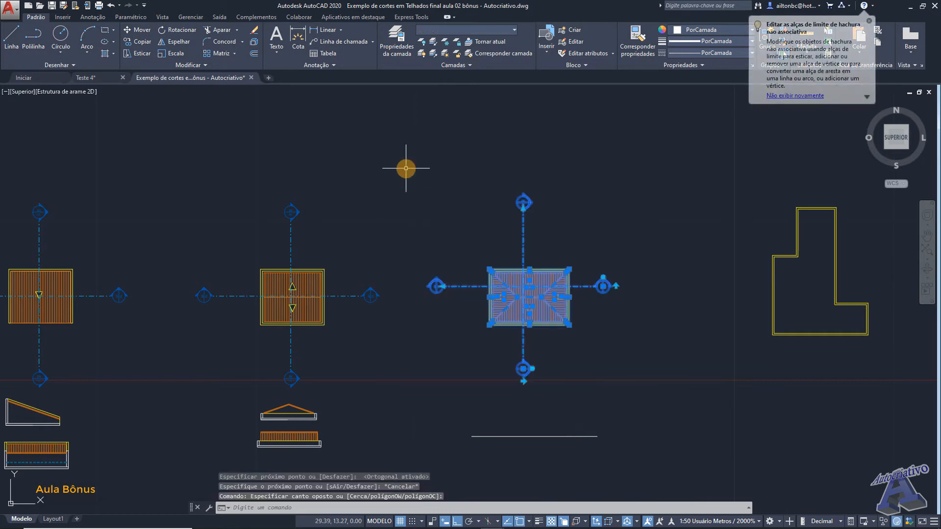
pyautogui.write('co')
pyautogui.press('Return')
pyautogui.click(440, 225)
pyautogui.scroll(-2, 549, 204)
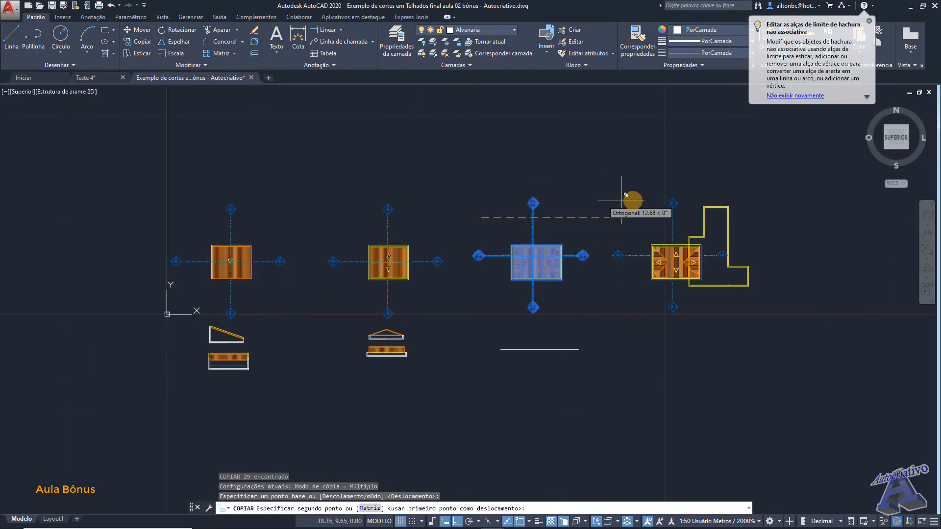
pyautogui.moveTo(626, 195); pyautogui.dragTo(216, 204, button='middle')
pyautogui.click(469, 210)
pyautogui.press('Escape')
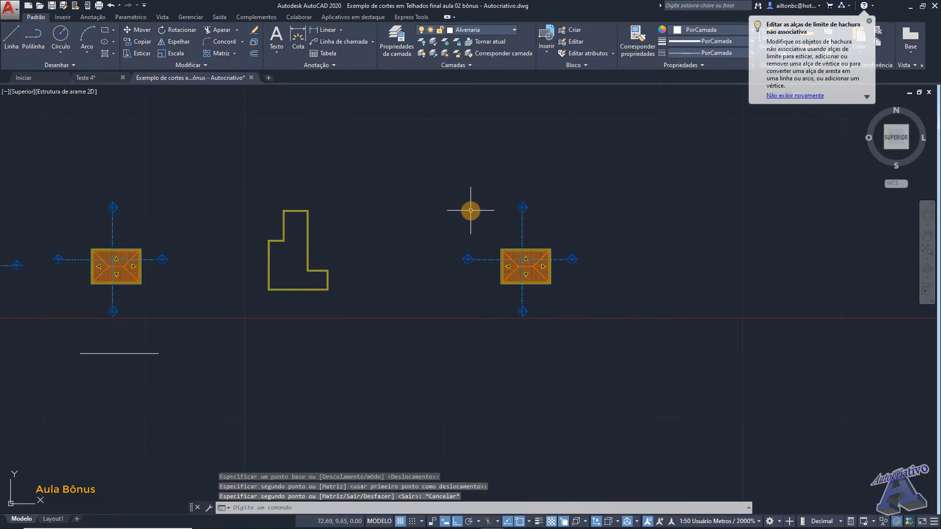
# Step: Rotate the copied four-slope roof plan and its section symbols 90° counterclockwise about the plan's upper-left outer corner
pyautogui.click(624, 379)
pyautogui.click(437, 147)
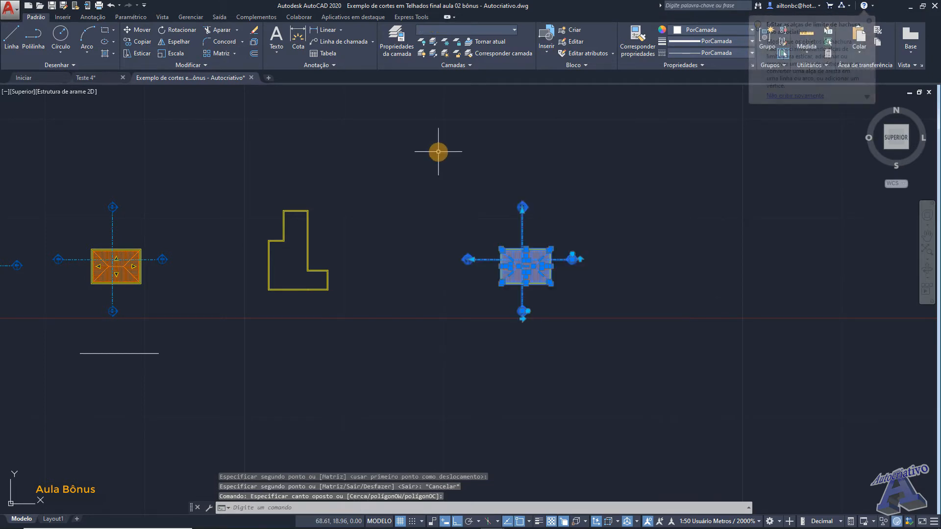
pyautogui.write('ro')
pyautogui.press('Return')
pyautogui.scroll(6, 492, 235)
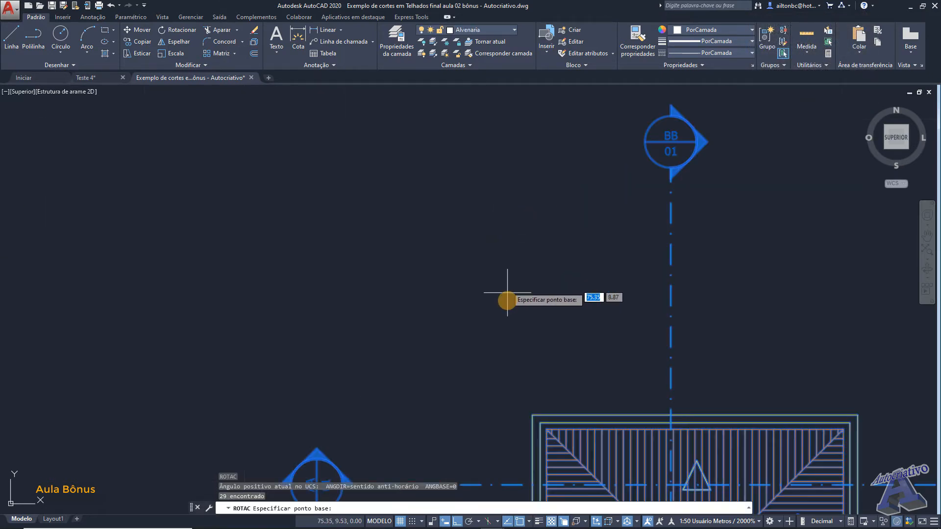
pyautogui.click(536, 418)
pyautogui.scroll(-6, 532, 392)
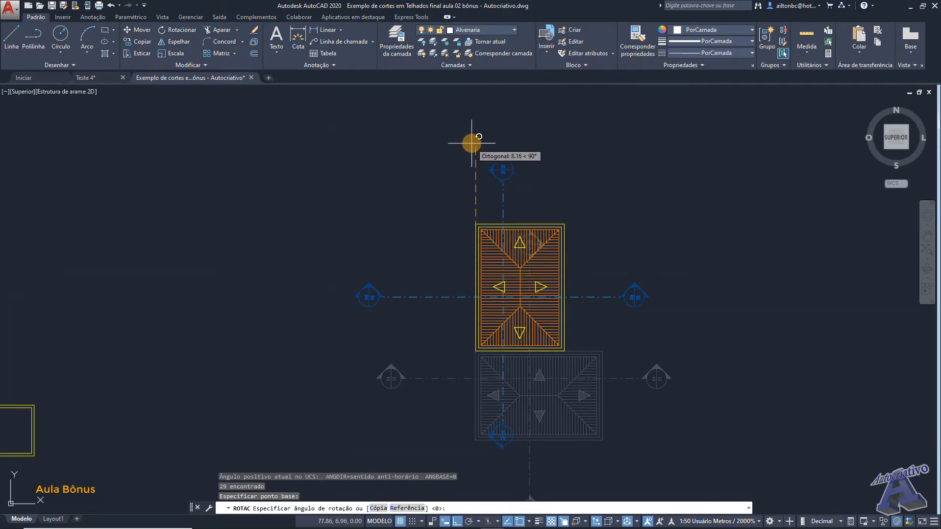
pyautogui.click(472, 142)
# Step: Move the horizontal base line from below the original four-slope plan to below the rotated copy
pyautogui.scroll(-5, 432, 319)
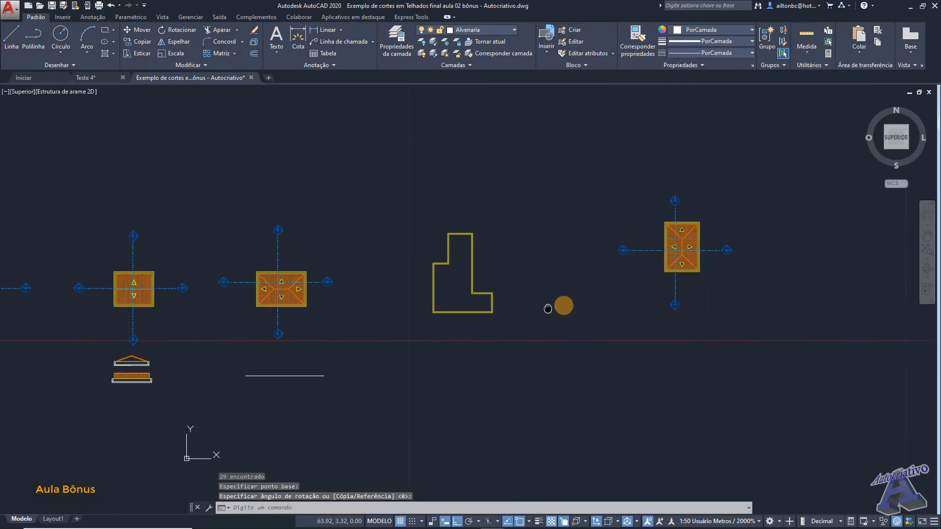
pyautogui.click(369, 385)
pyautogui.click(324, 365)
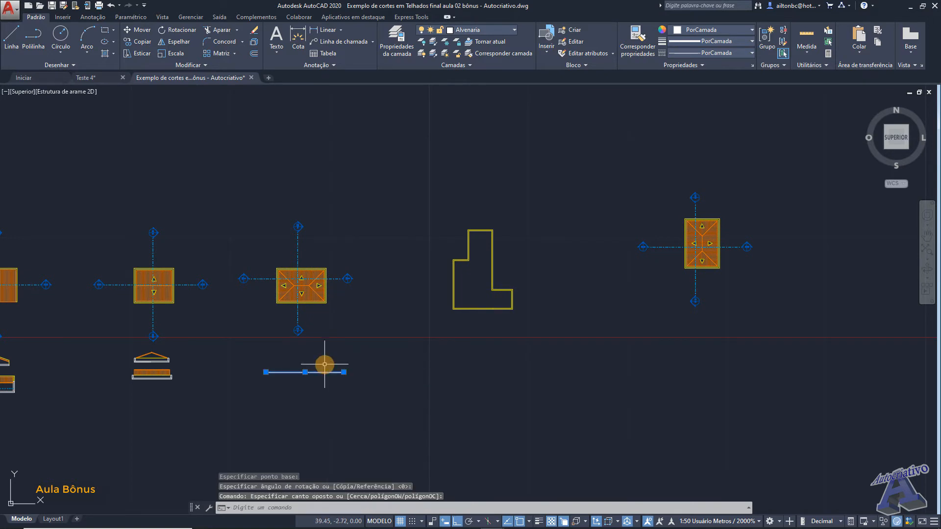
pyautogui.write('m')
pyautogui.press('Return')
pyautogui.click(344, 373)
pyautogui.moveTo(683, 376); pyautogui.dragTo(516, 387, button='middle')
pyautogui.click(572, 383)
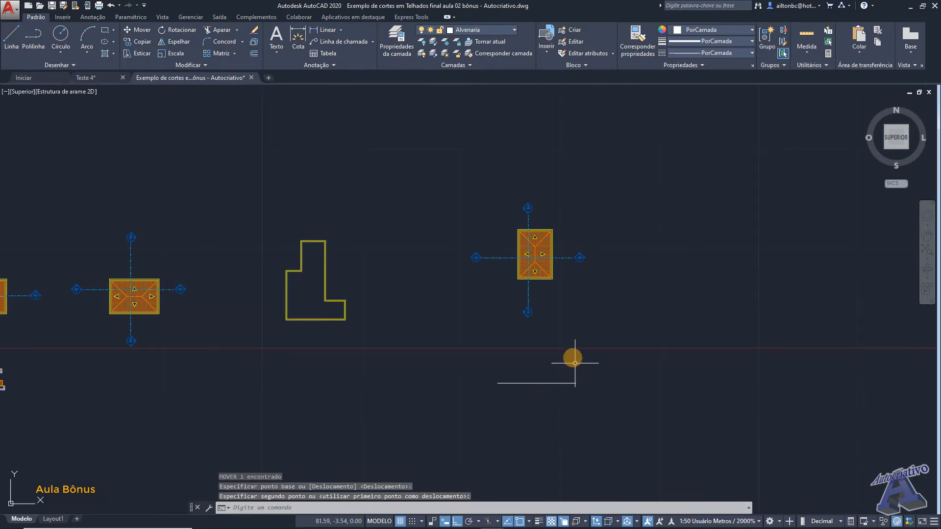
# Step: Offset the base line below the rotated plan upward by 0.1
pyautogui.scroll(5, 557, 343)
pyautogui.scroll(4, 550, 162)
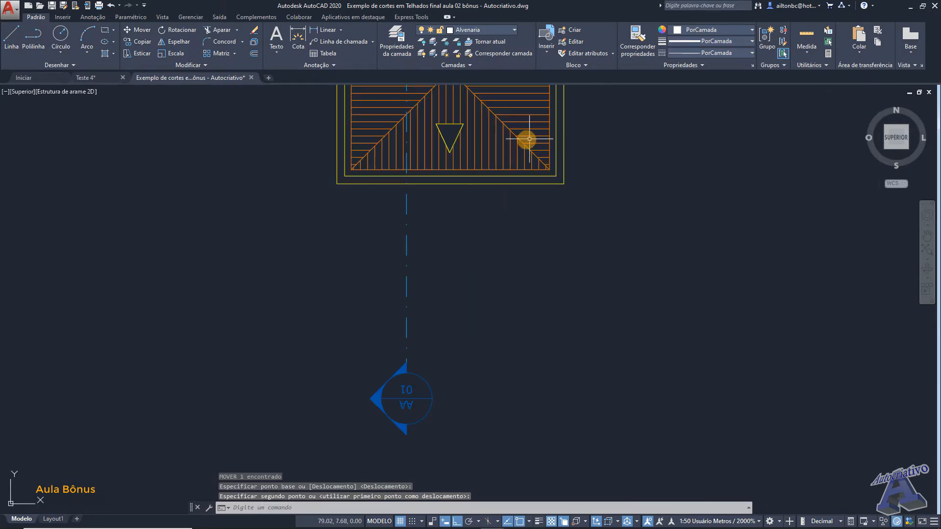
pyautogui.moveTo(526, 140); pyautogui.dragTo(557, 308, button='middle')
pyautogui.scroll(-7, 580, 310)
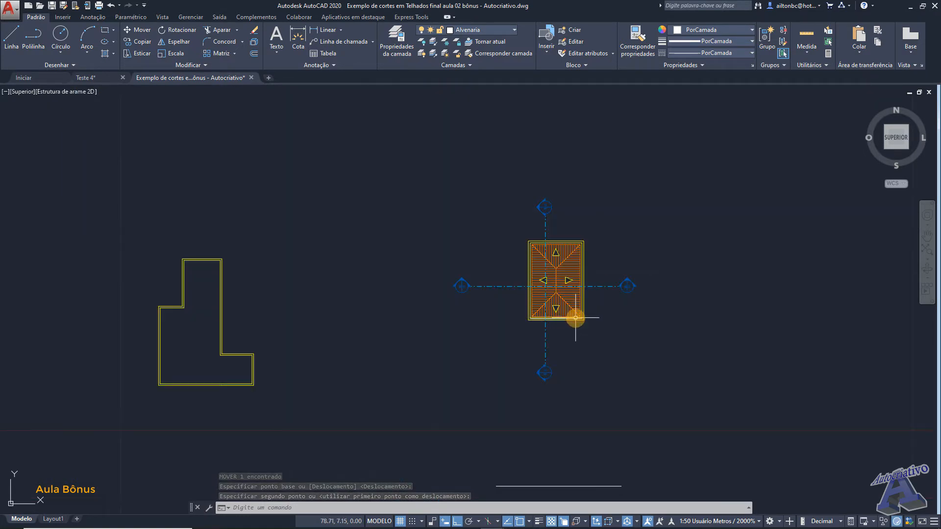
pyautogui.moveTo(576, 347); pyautogui.dragTo(538, 240, button='middle')
pyautogui.scroll(4, 512, 312)
pyautogui.scroll(2, 511, 313)
pyautogui.moveTo(519, 290); pyautogui.dragTo(505, 325, button='middle')
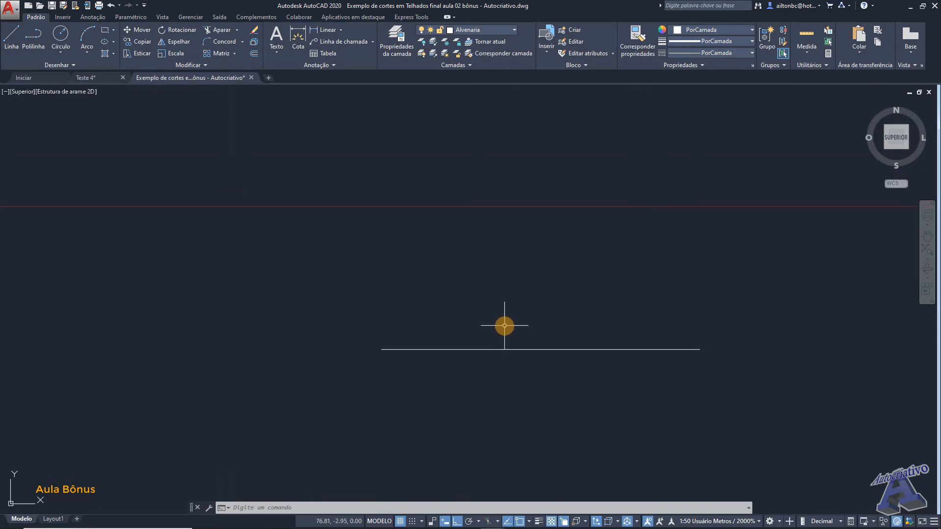
pyautogui.press('Return')
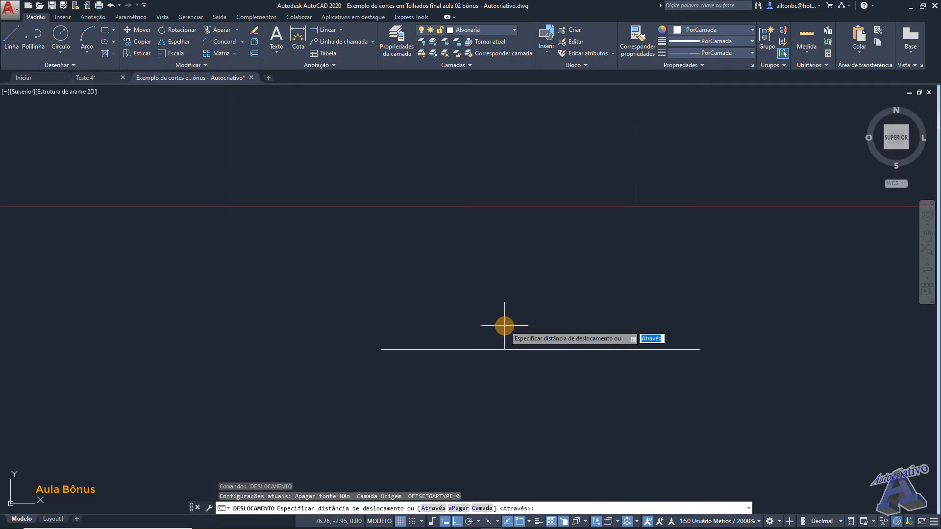
pyautogui.press('Return')
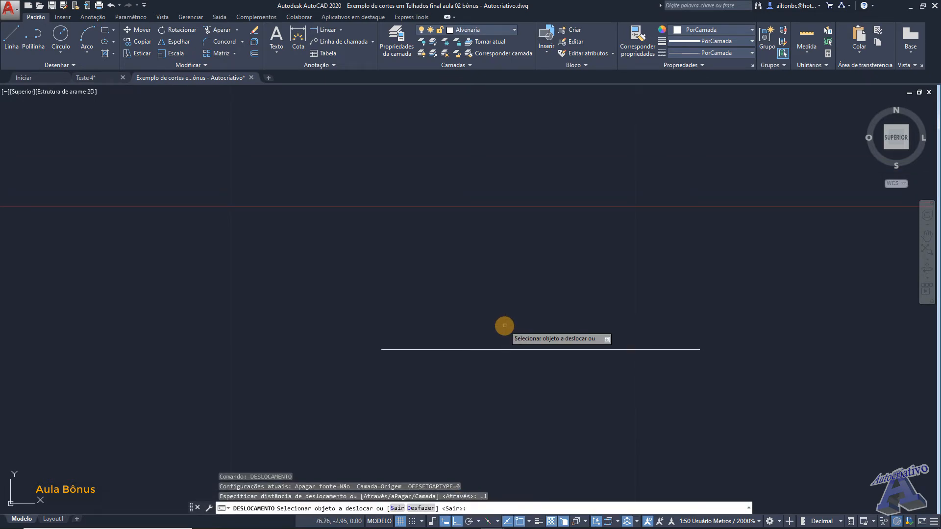
pyautogui.click(523, 349)
pyautogui.click(521, 324)
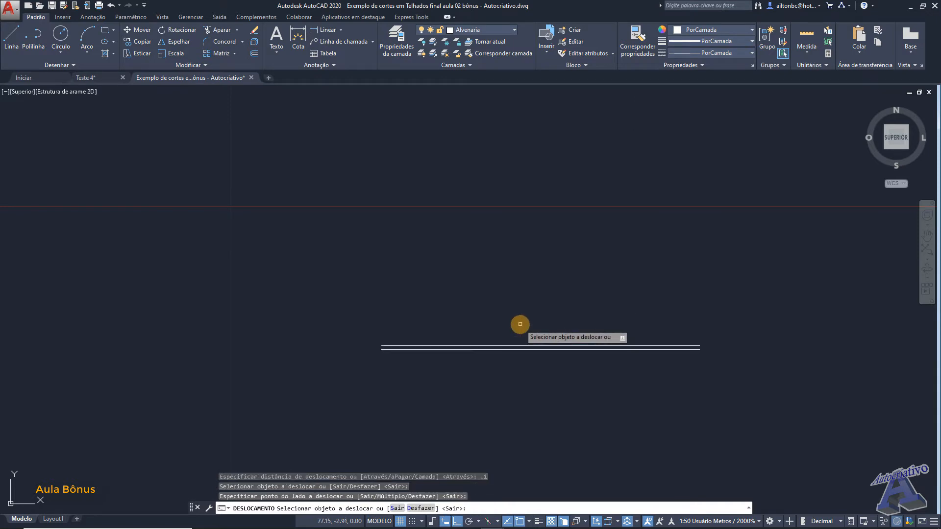
pyautogui.press('Escape')
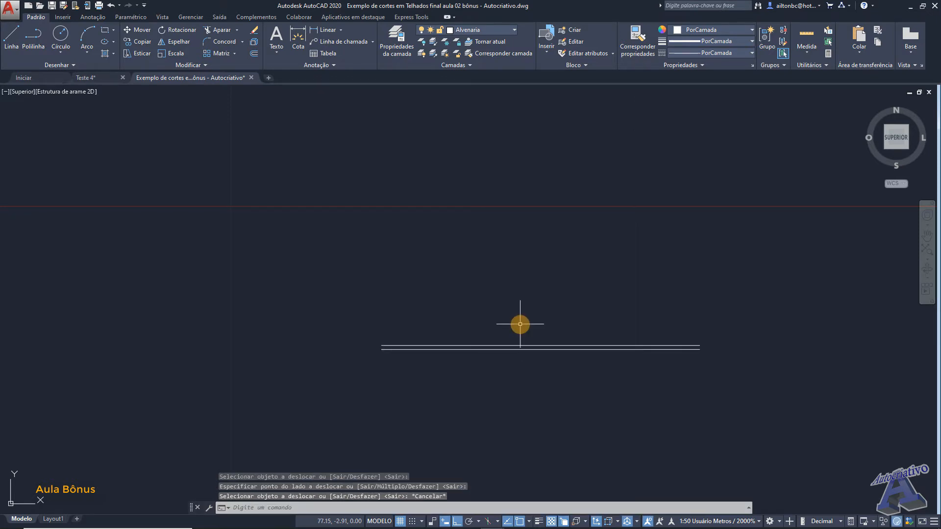
# Step: Offset the upper of the two horizontal lines below the rotated plan upward by 0.2
pyautogui.press('Return')
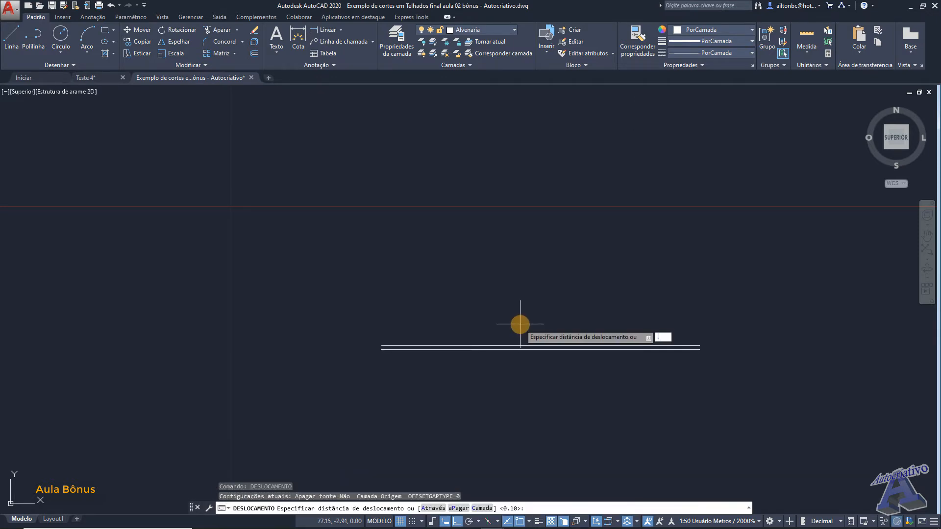
pyautogui.press('Return')
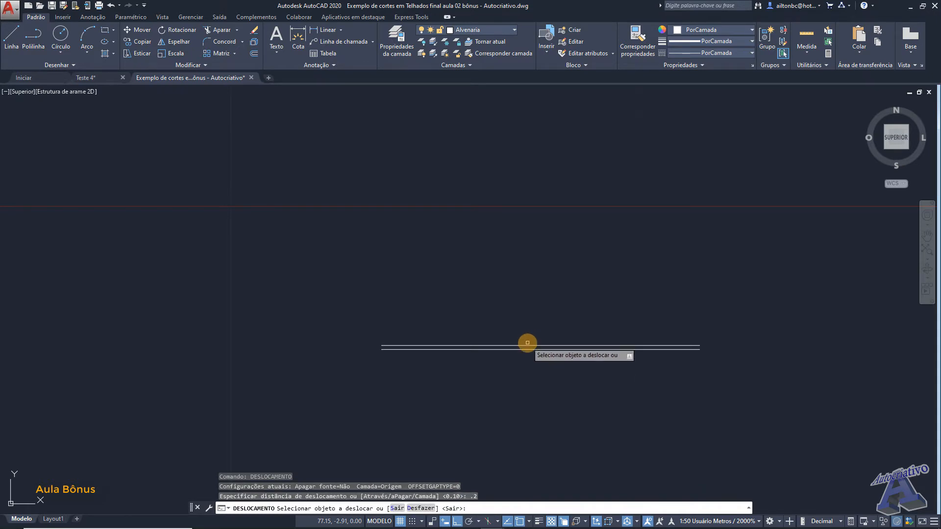
pyautogui.click(528, 345)
pyautogui.click(549, 339)
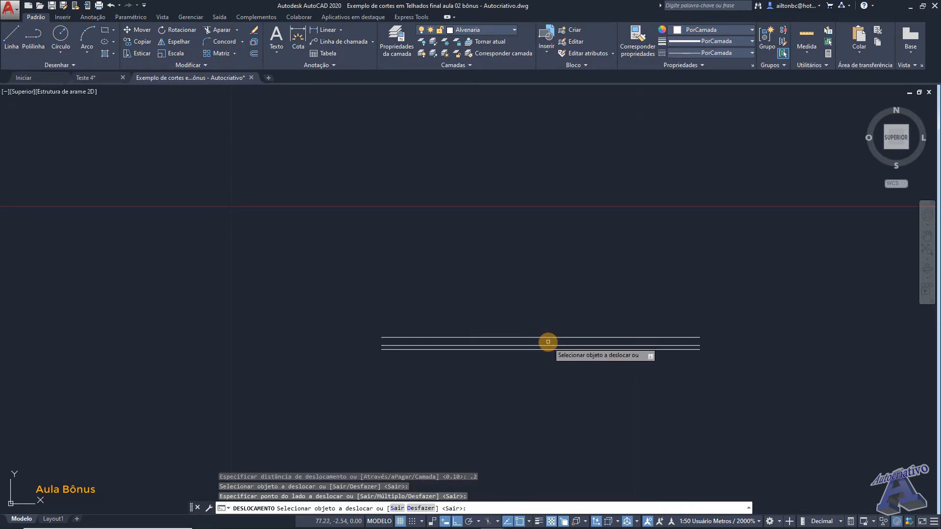
pyautogui.press('Escape')
pyautogui.scroll(-4, 557, 334)
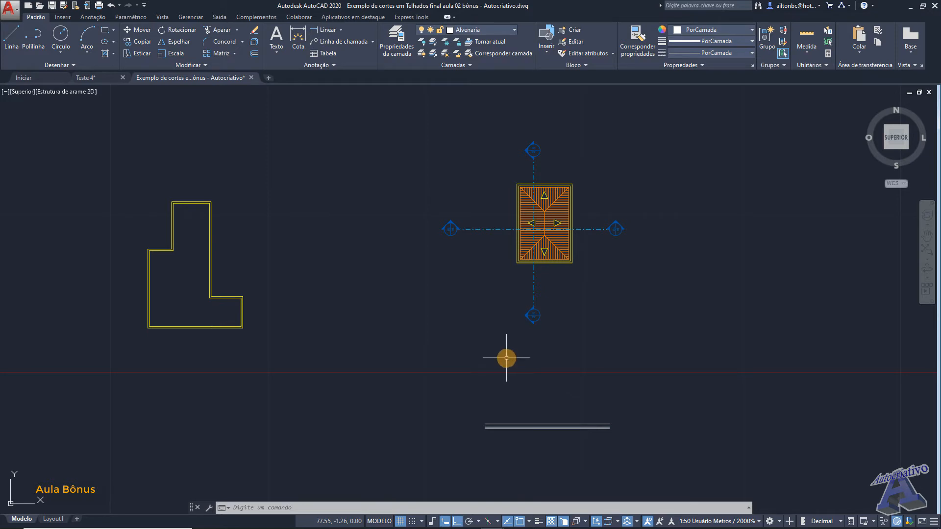
# Step: Draw vertical construction lines through the left wall's outer and inner faces where section line BB crosses the roof plan
pyautogui.scroll(6, 541, 245)
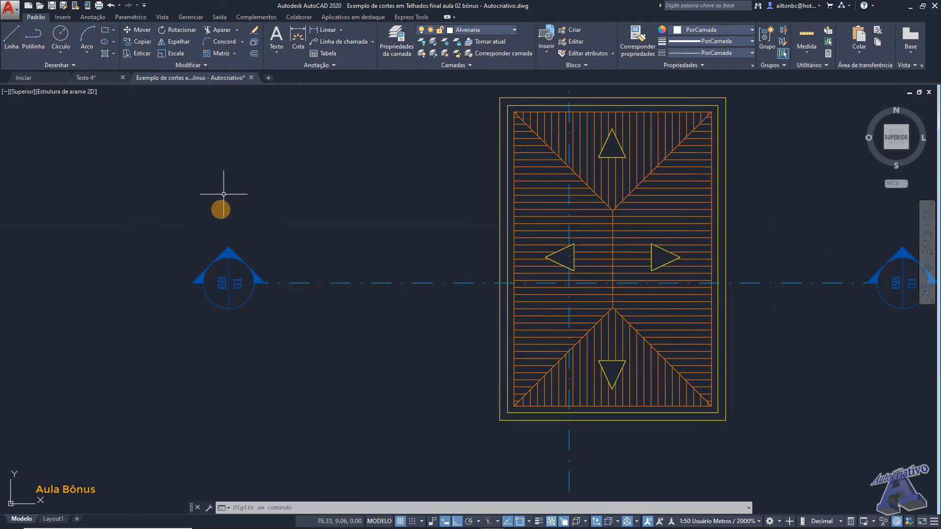
pyautogui.moveTo(894, 106)
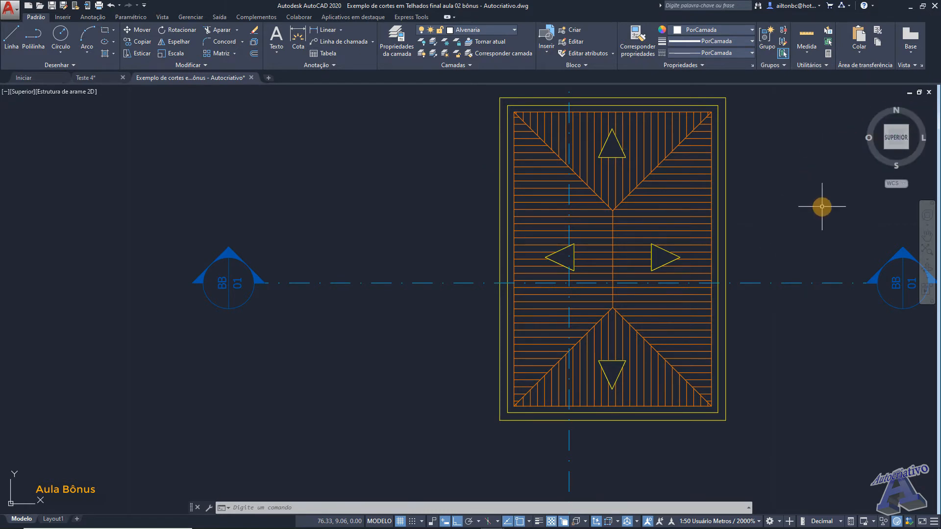
pyautogui.moveTo(823, 204); pyautogui.dragTo(690, 226, button='middle')
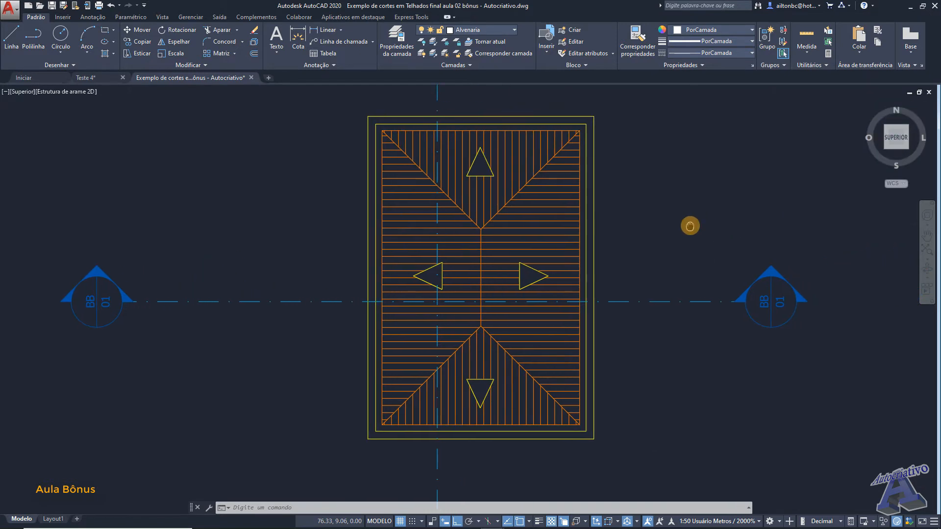
pyautogui.click(73, 65)
pyautogui.click(33, 79)
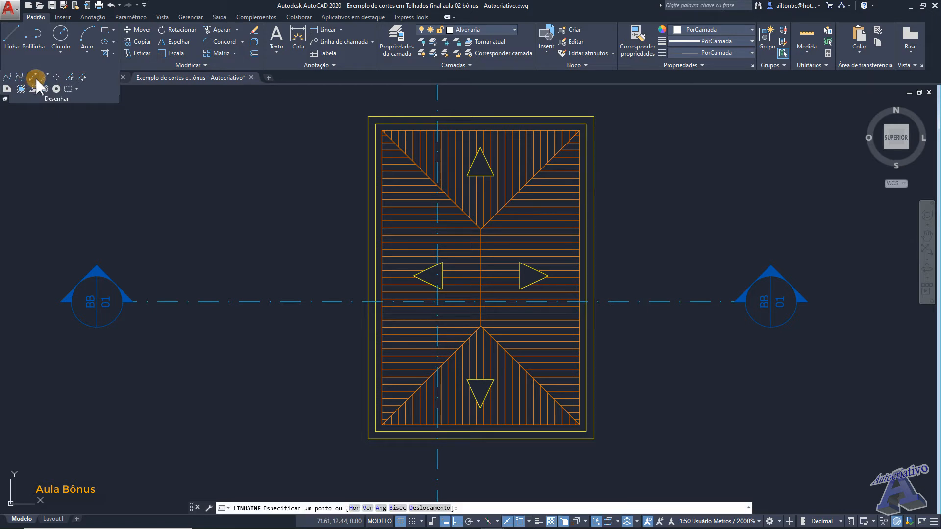
pyautogui.click(368, 508)
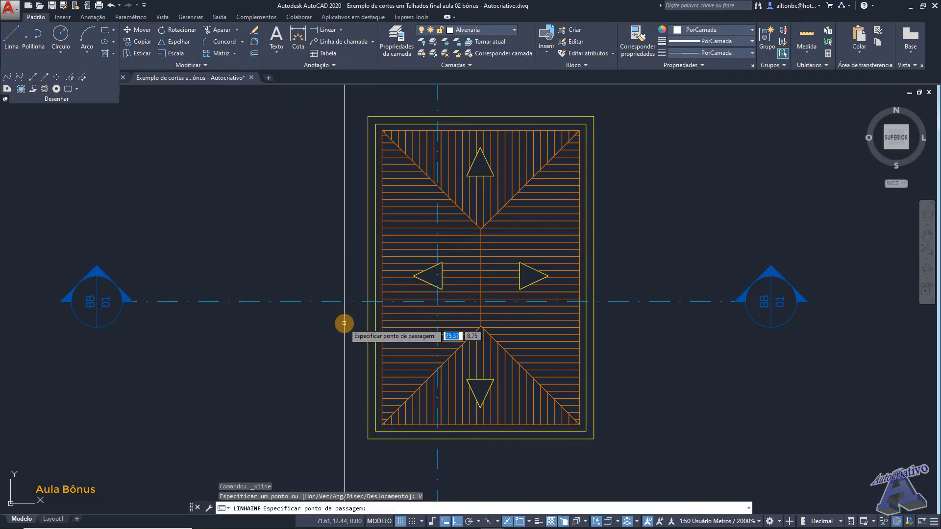
pyautogui.scroll(2, 345, 324)
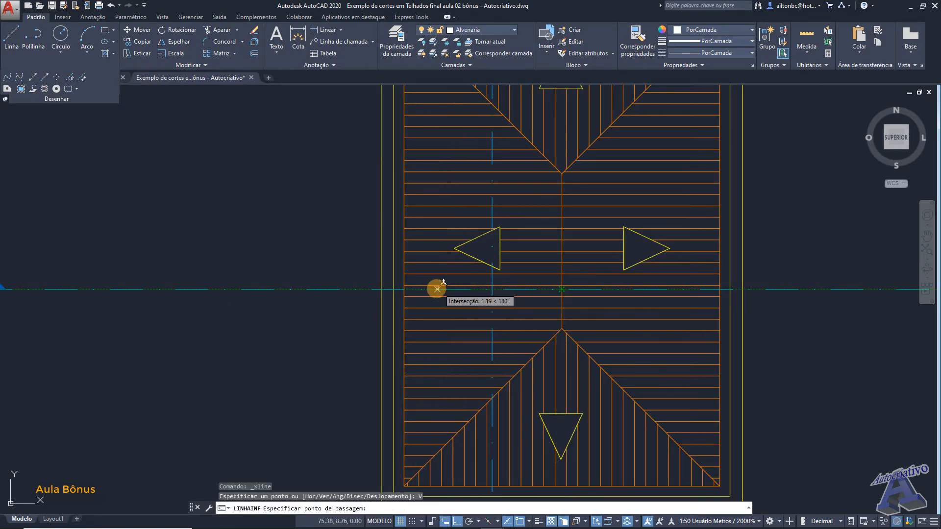
pyautogui.scroll(2, 367, 302)
pyautogui.click(394, 282)
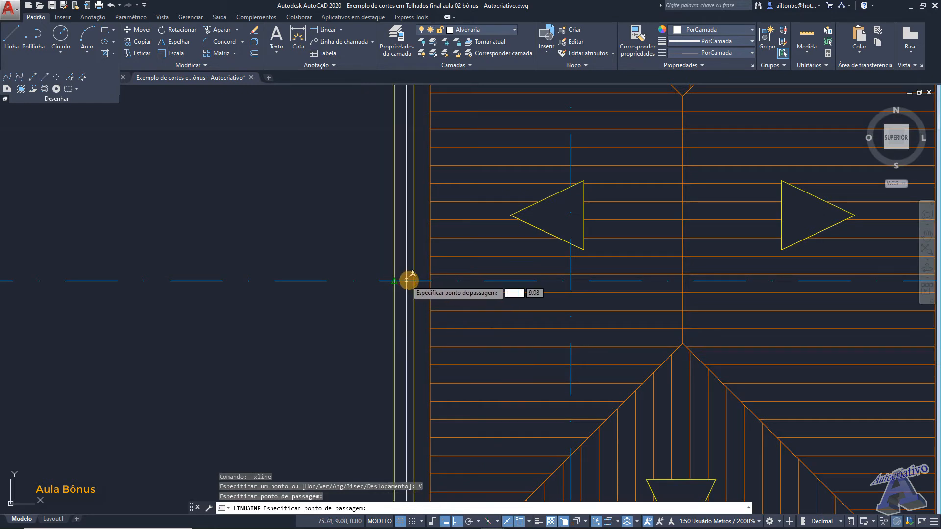
pyautogui.click(414, 282)
# Step: Draw vertical construction lines through the right wall's inner and outer faces along section line BB
pyautogui.scroll(-4, 421, 283)
pyautogui.scroll(2, 627, 295)
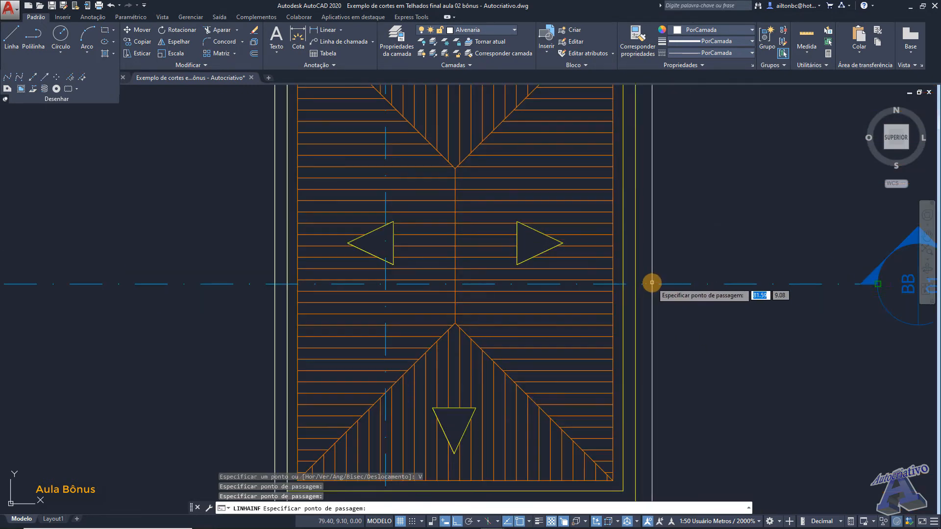
pyautogui.click(623, 284)
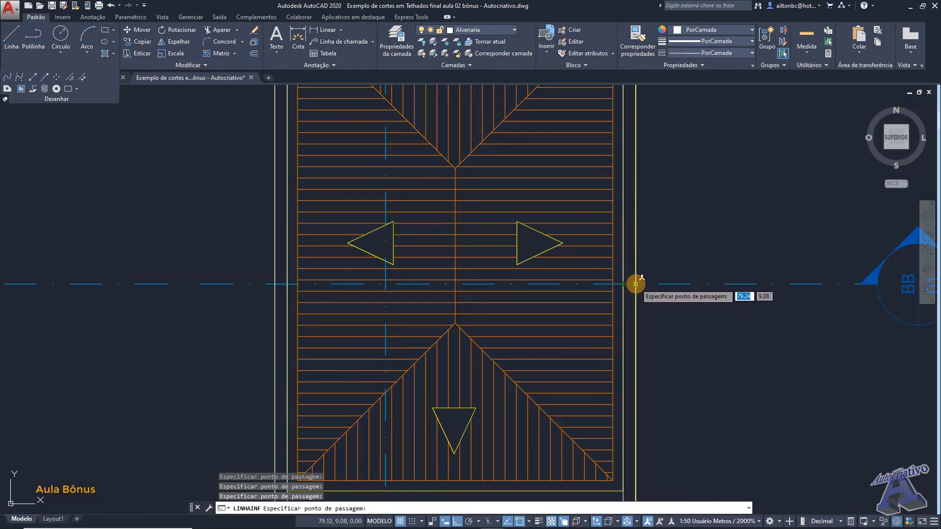
pyautogui.click(636, 282)
pyautogui.press('Escape')
# Step: Trim the vertical construction lines and the three horizontal slab lines below the plan to the section outline
pyautogui.scroll(-5, 668, 378)
pyautogui.moveTo(665, 392); pyautogui.dragTo(538, 212, button='middle')
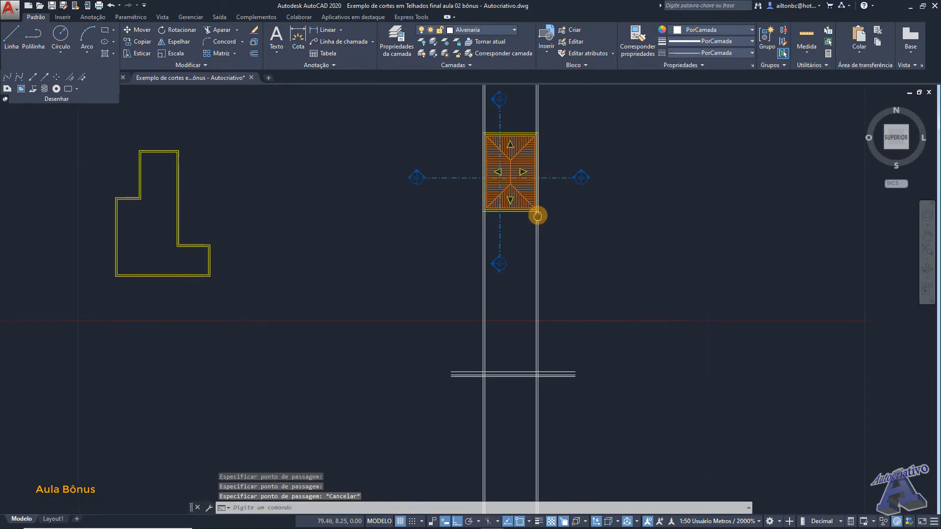
pyautogui.scroll(4, 520, 380)
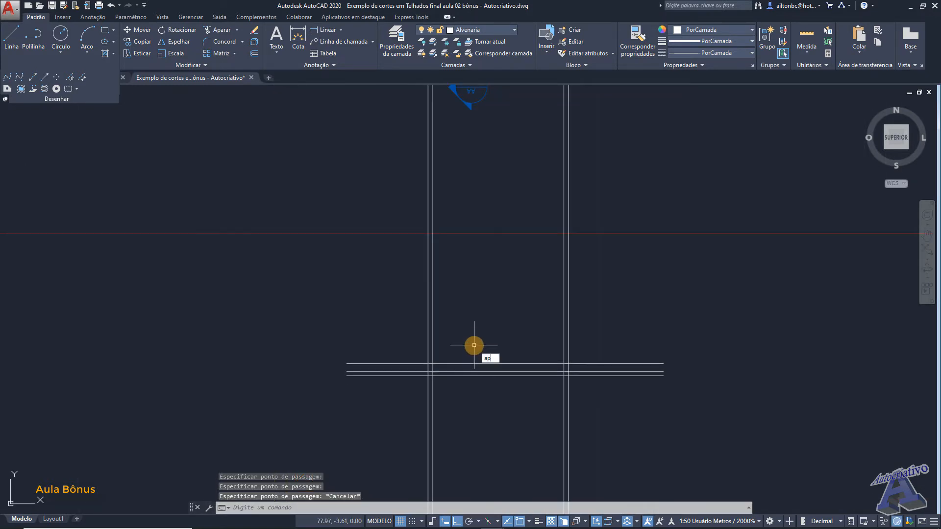
pyautogui.write('ap')
pyautogui.press('Return')
pyautogui.click(614, 414)
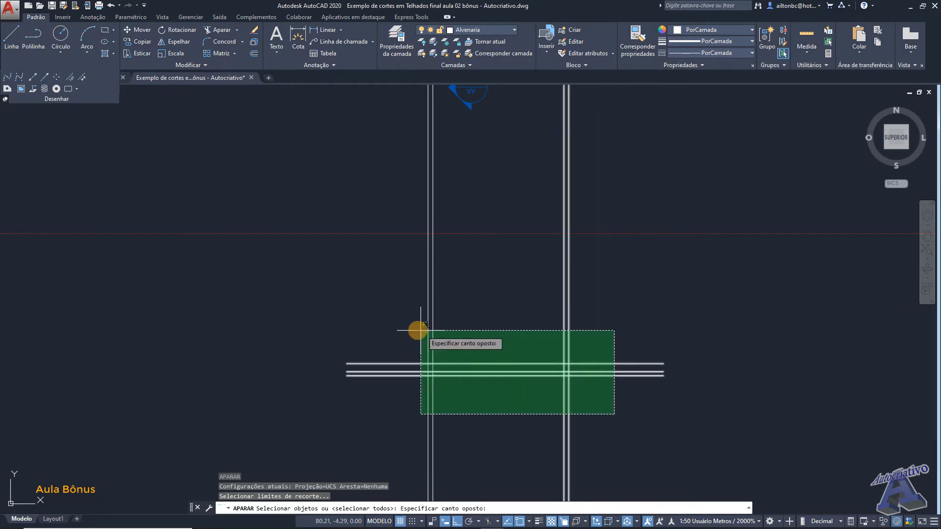
pyautogui.click(420, 330)
pyautogui.press('Return')
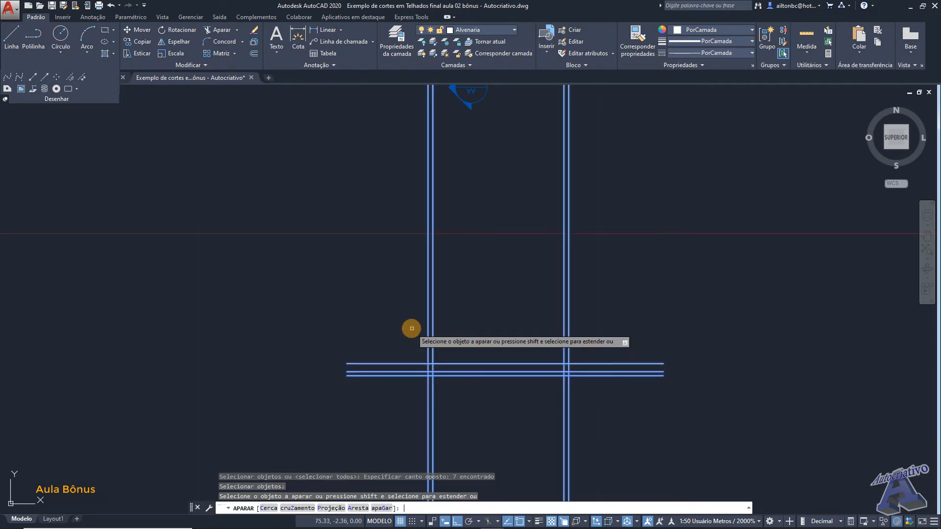
pyautogui.click(602, 406)
pyautogui.click(392, 312)
pyautogui.press('Escape')
# Step: Trim the inner wall lines out of the slab thickness at both ends of the section
pyautogui.scroll(2, 446, 377)
pyautogui.scroll(4, 436, 374)
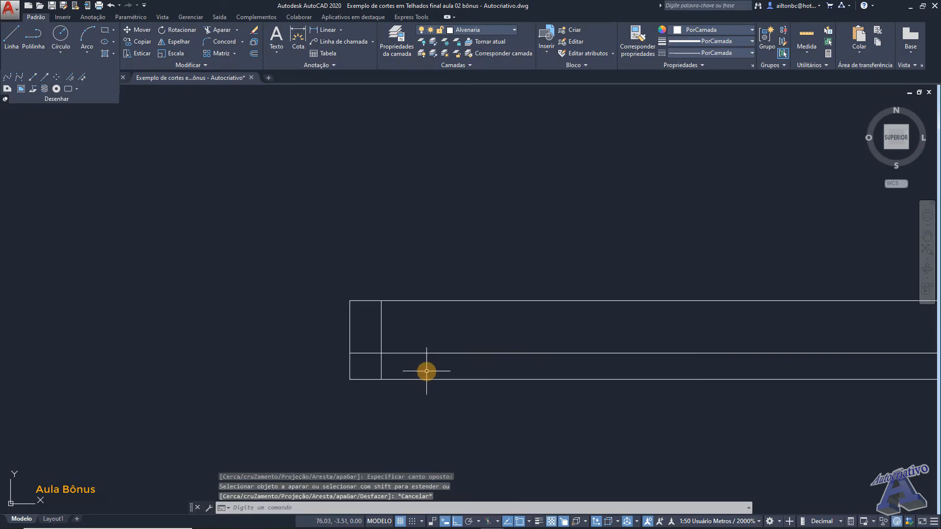
pyautogui.write('ap')
pyautogui.press('Return')
pyautogui.press('Return')
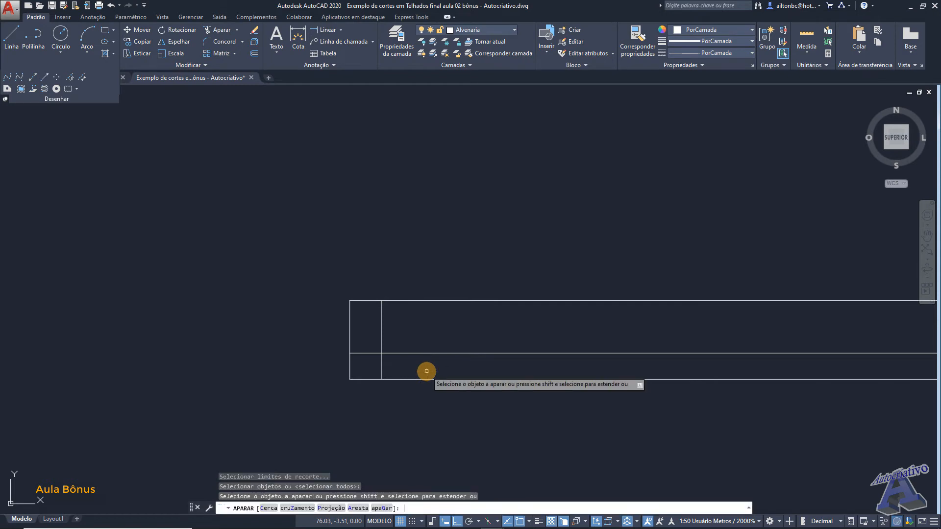
pyautogui.click(370, 360)
pyautogui.scroll(-3, 425, 370)
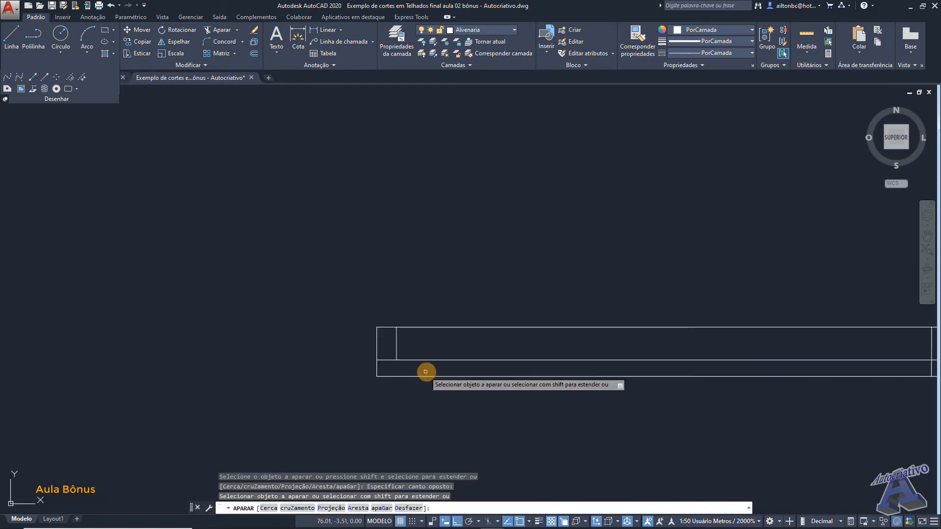
pyautogui.scroll(4, 511, 387)
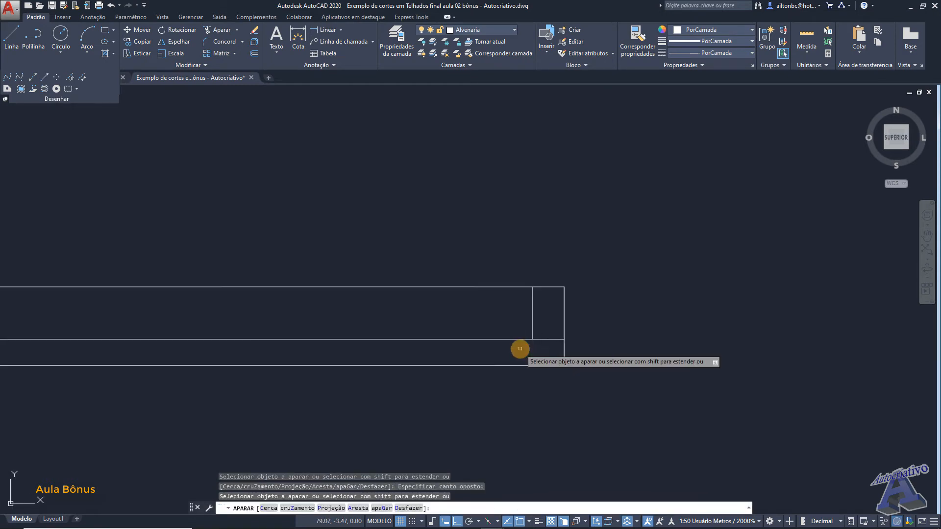
pyautogui.press('Escape')
# Step: Break the section's top line at the left wall's inner face
pyautogui.scroll(-2, 537, 344)
pyautogui.moveTo(441, 322); pyautogui.dragTo(697, 358, button='middle')
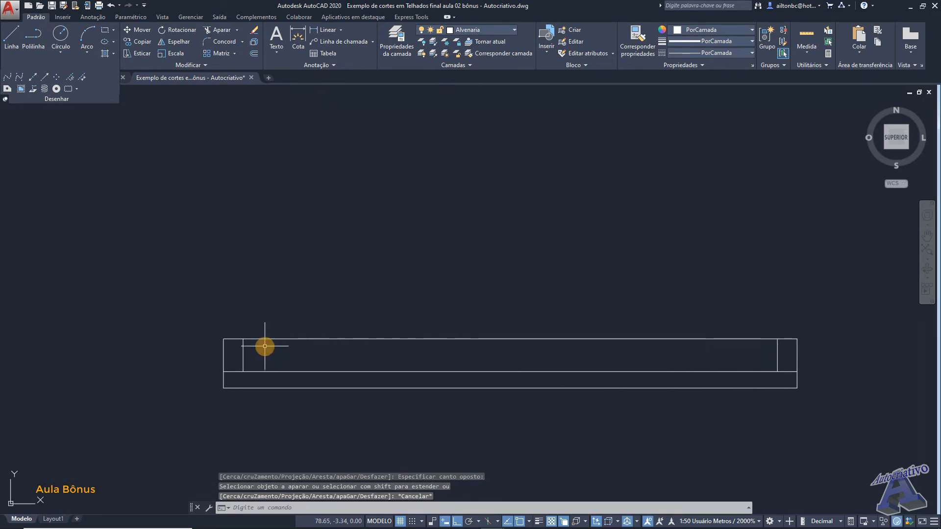
pyautogui.scroll(2, 273, 347)
pyautogui.click(187, 66)
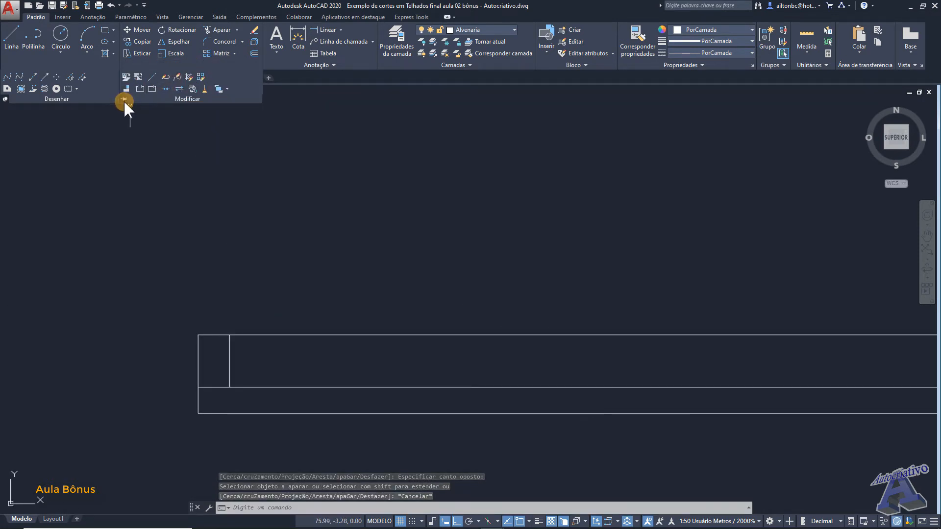
pyautogui.click(151, 89)
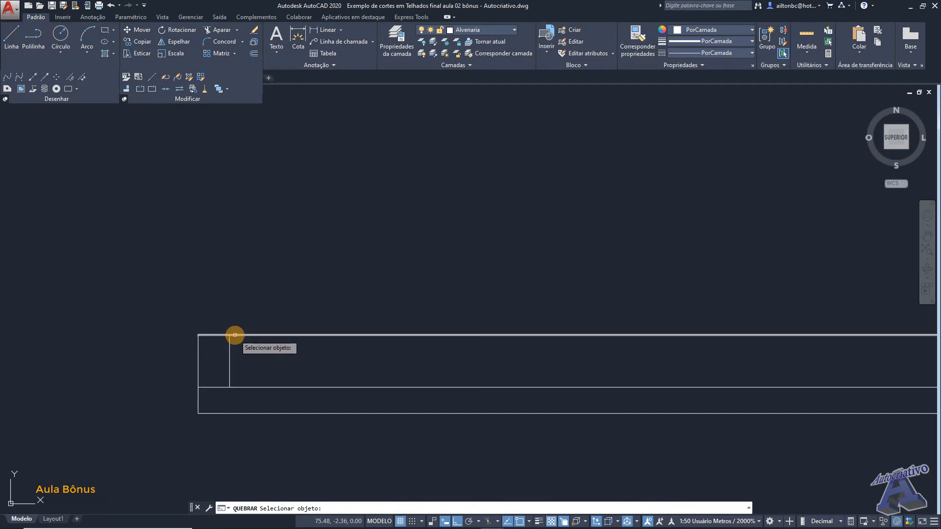
pyautogui.click(233, 335)
pyautogui.click(229, 335)
# Step: Break the section's top line at the right wall's inner face
pyautogui.scroll(-2, 294, 323)
pyautogui.moveTo(504, 309); pyautogui.dragTo(319, 304, button='middle')
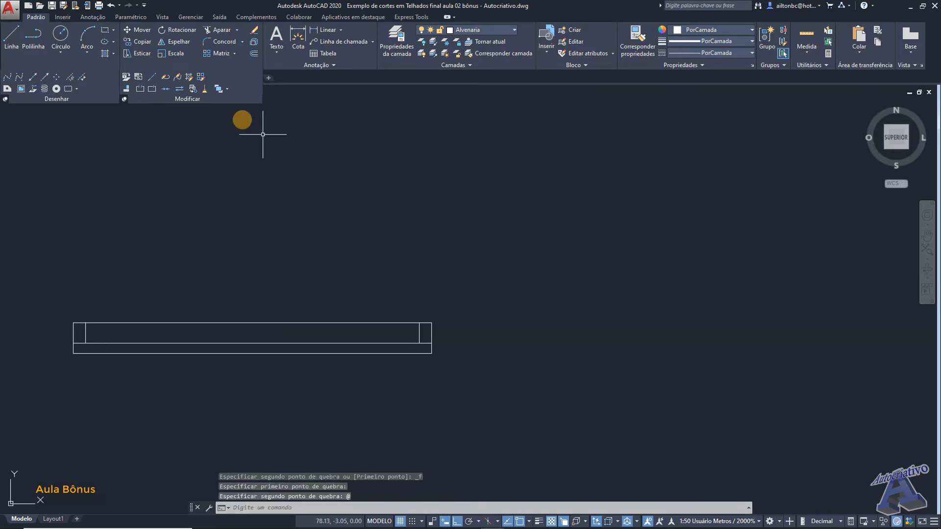
pyautogui.click(152, 89)
pyautogui.scroll(3, 414, 300)
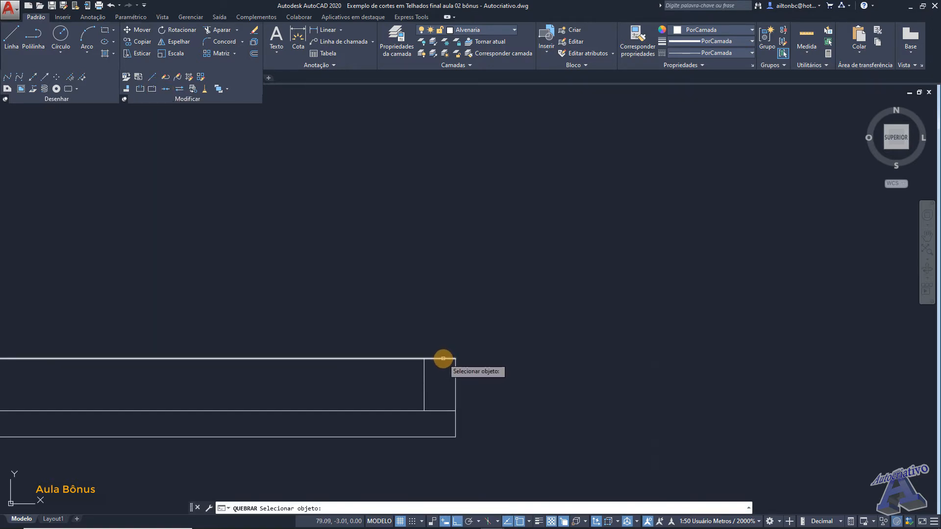
pyautogui.click(444, 359)
pyautogui.click(425, 364)
pyautogui.press('Escape')
# Step: Turn on the lineweight display and move the top line's segment between the walls to the Alvenaria Aresta layer
pyautogui.scroll(-2, 395, 380)
pyautogui.moveTo(395, 380); pyautogui.dragTo(551, 363, button='middle')
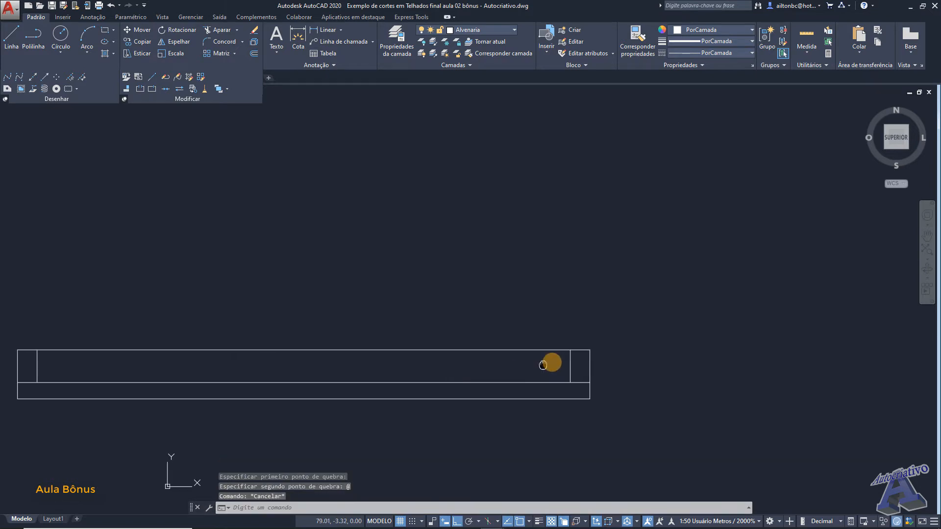
pyautogui.click(538, 521)
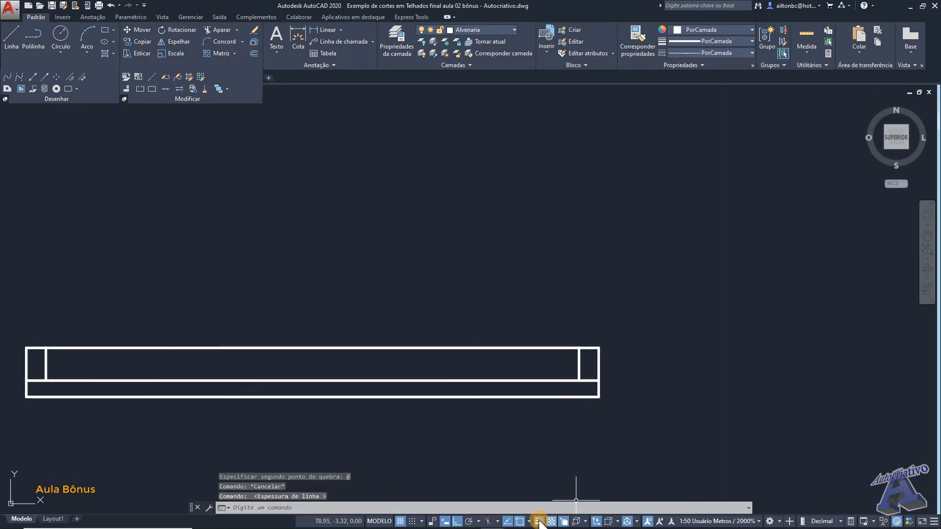
pyautogui.scroll(2, 553, 358)
pyautogui.click(555, 363)
pyautogui.click(517, 325)
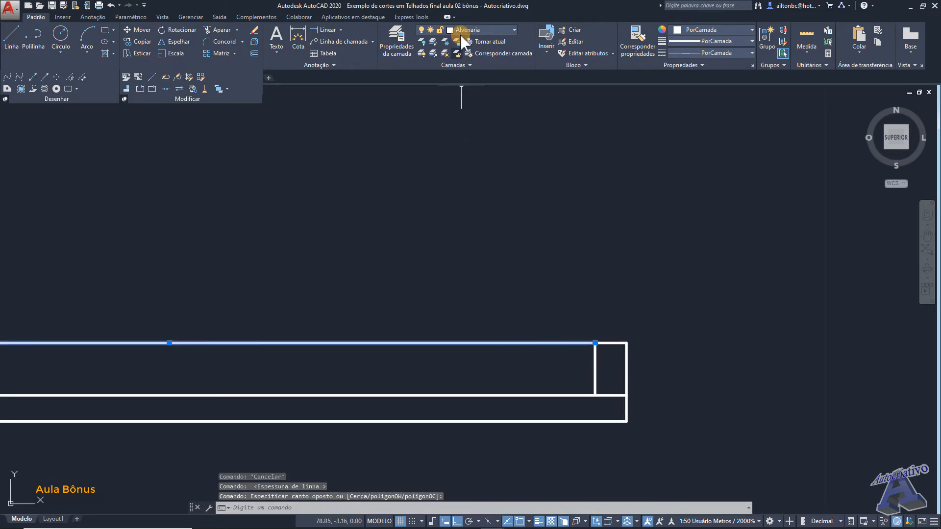
pyautogui.click(460, 28)
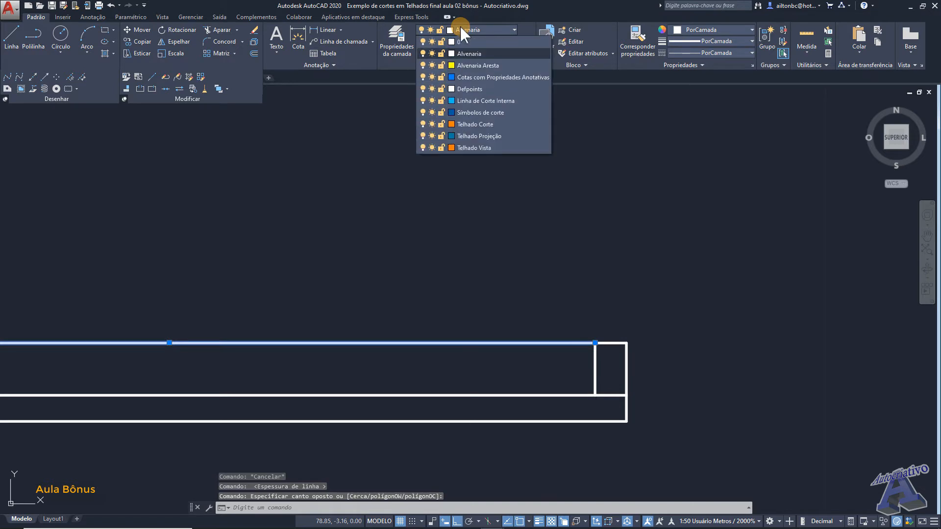
pyautogui.click(485, 65)
pyautogui.press('Escape')
pyautogui.scroll(-1, 551, 323)
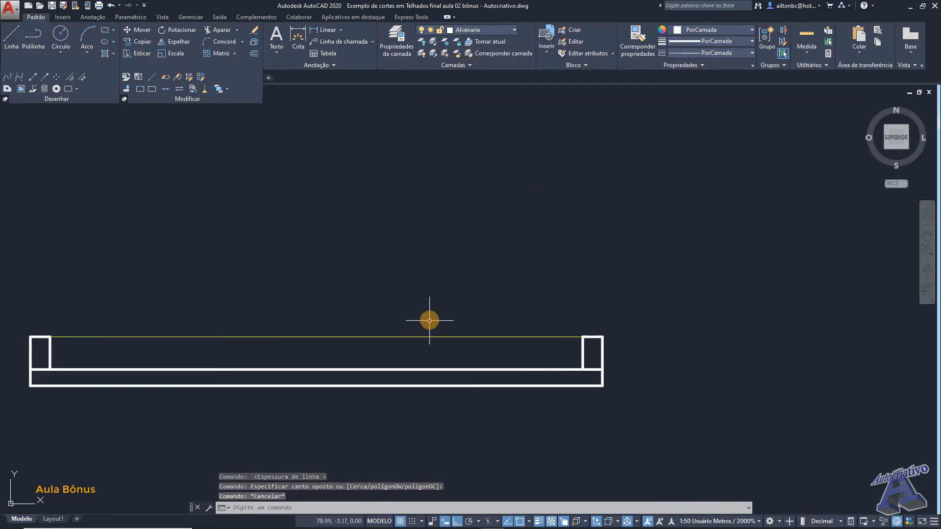
# Step: Turn off the lineweight display
pyautogui.moveTo(367, 304); pyautogui.dragTo(508, 318, button='middle')
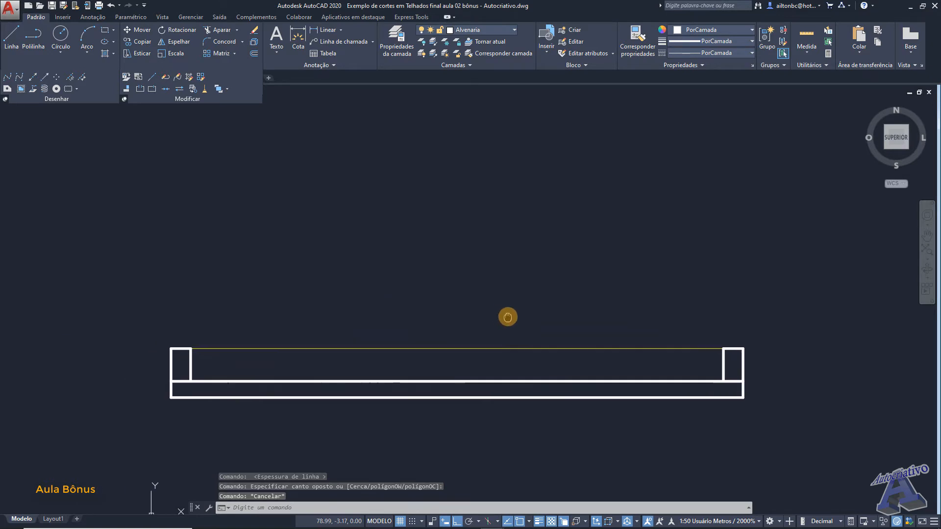
pyautogui.scroll(-7, 488, 298)
pyautogui.moveTo(501, 256); pyautogui.dragTo(510, 413, button='middle')
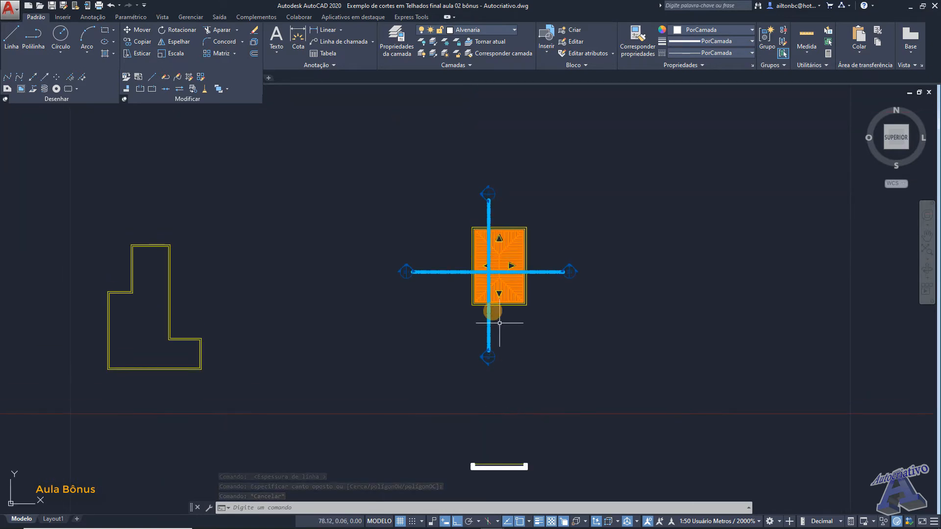
pyautogui.click(538, 521)
# Step: Draw vertical construction lines through the roof's left edge, central ridge and right edge along section line BB
pyautogui.scroll(6, 504, 269)
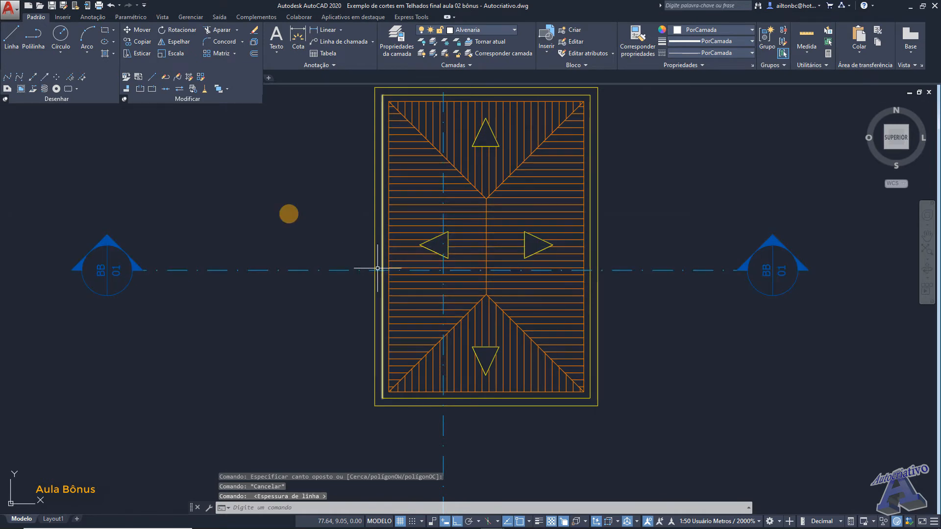
pyautogui.click(32, 77)
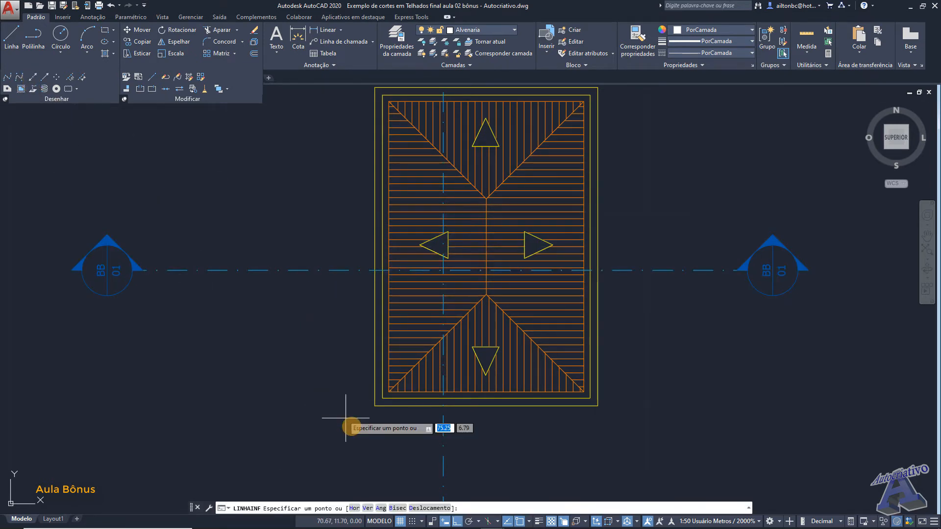
pyautogui.click(368, 508)
pyautogui.scroll(7, 392, 271)
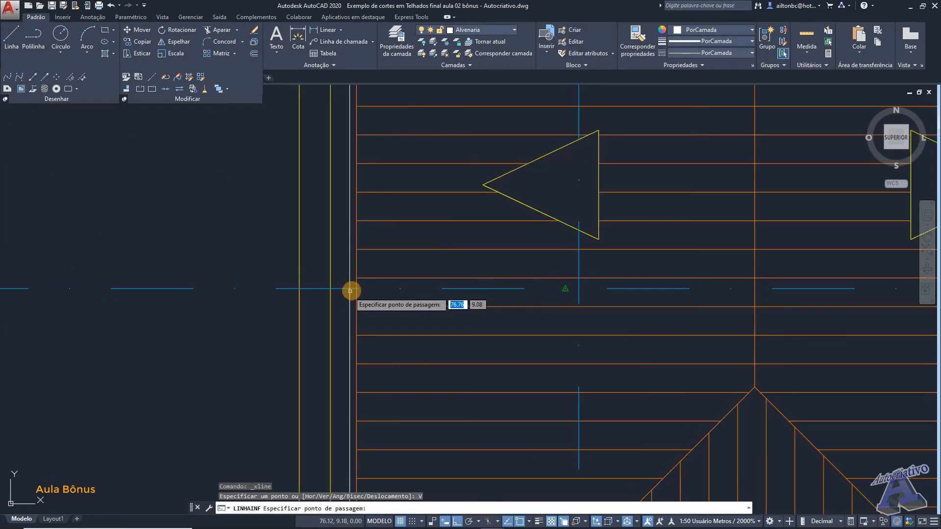
pyautogui.scroll(-2, 428, 278)
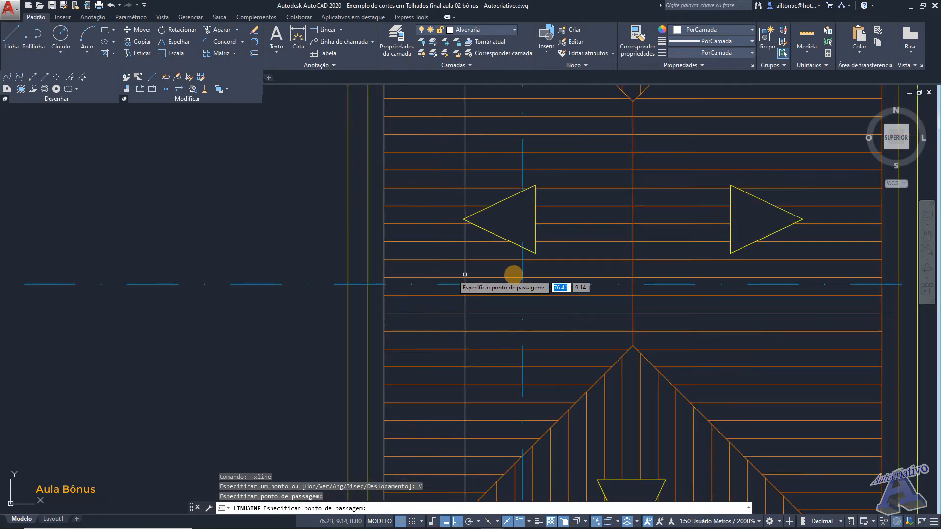
pyautogui.click(633, 284)
pyautogui.moveTo(743, 309); pyautogui.dragTo(452, 321, button='middle')
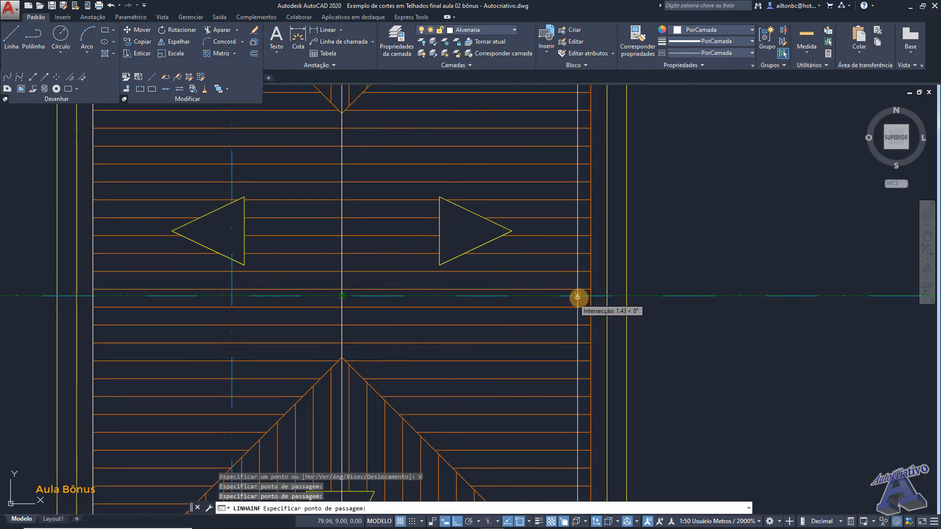
pyautogui.click(590, 296)
pyautogui.scroll(-6, 498, 322)
pyautogui.press('Escape')
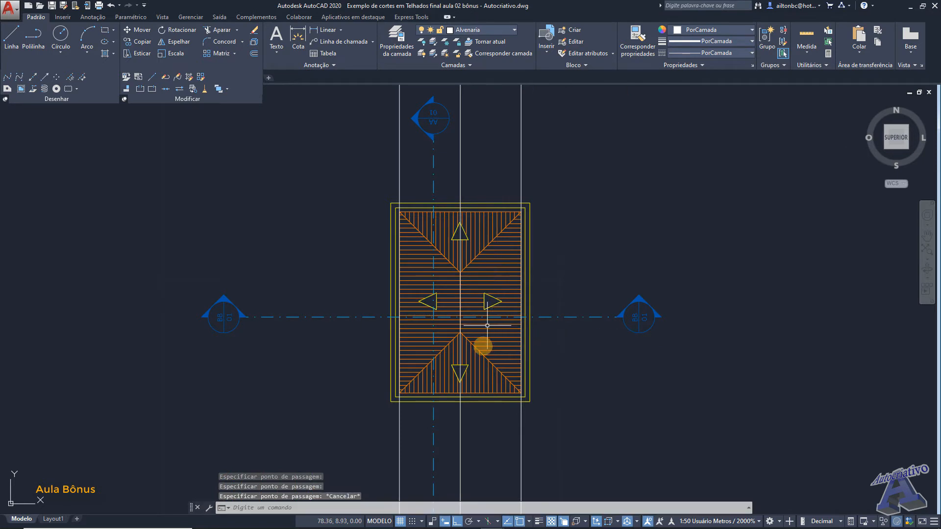
# Step: Examine the construction lines running from the hip roof plan down to section BB, and the earlier roof examples beside it
pyautogui.scroll(-6, 484, 347)
pyautogui.moveTo(490, 450); pyautogui.dragTo(496, 361, button='middle')
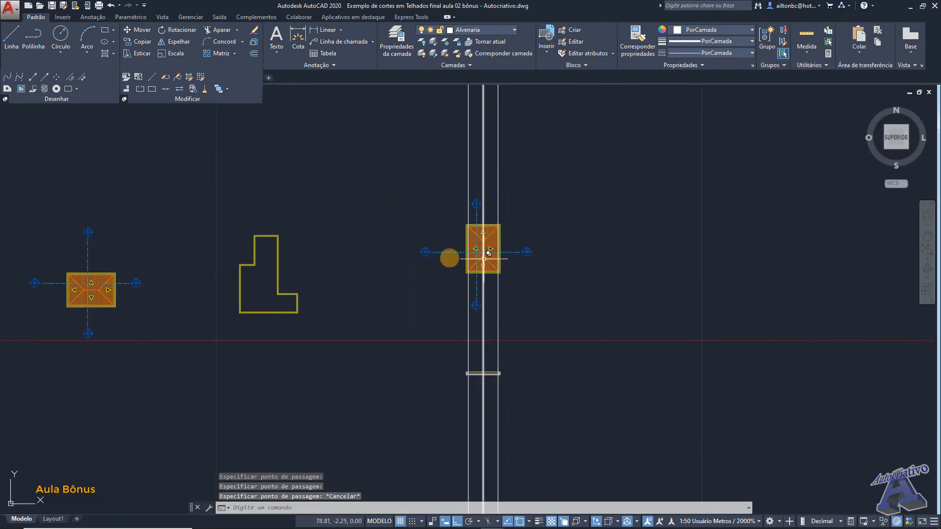
pyautogui.moveTo(178, 355); pyautogui.dragTo(528, 363, button='middle')
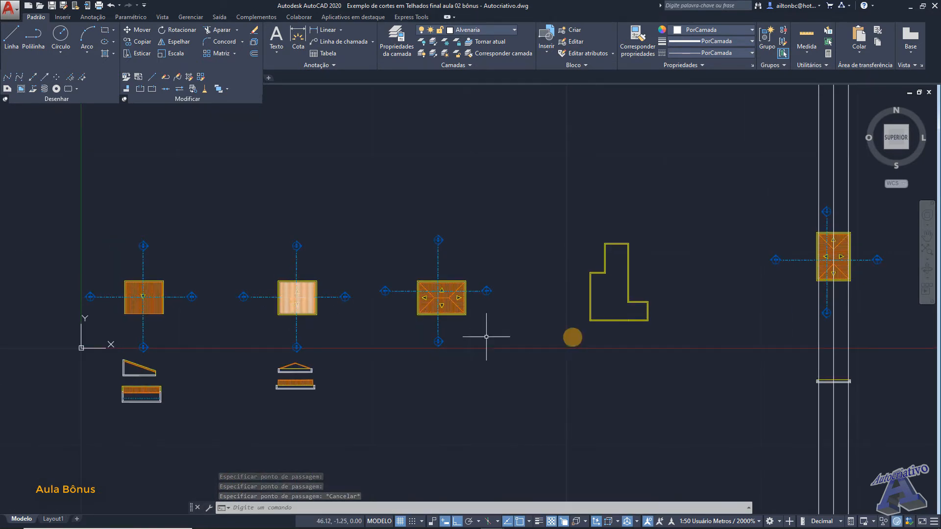
pyautogui.moveTo(718, 304); pyautogui.dragTo(354, 305, button='middle')
pyautogui.scroll(6, 476, 261)
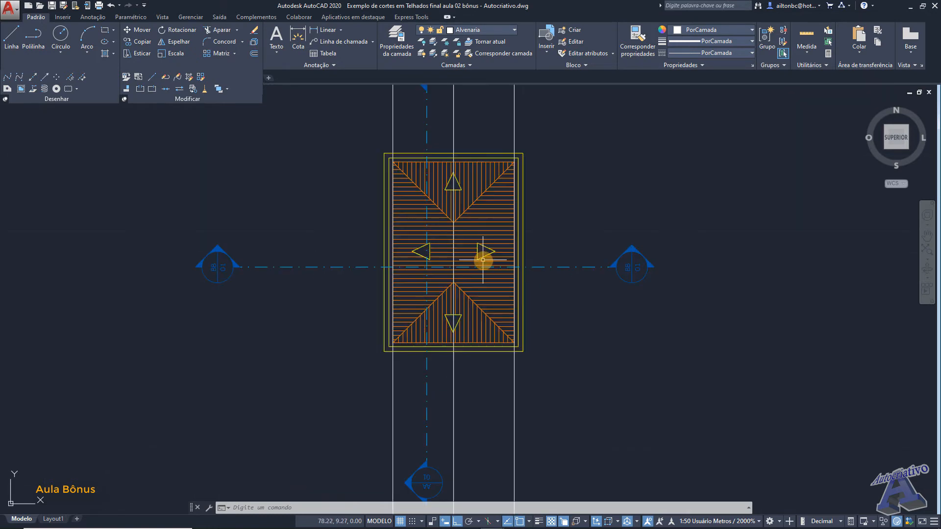
pyautogui.scroll(-4, 482, 335)
pyautogui.moveTo(487, 422); pyautogui.dragTo(495, 361, button='middle')
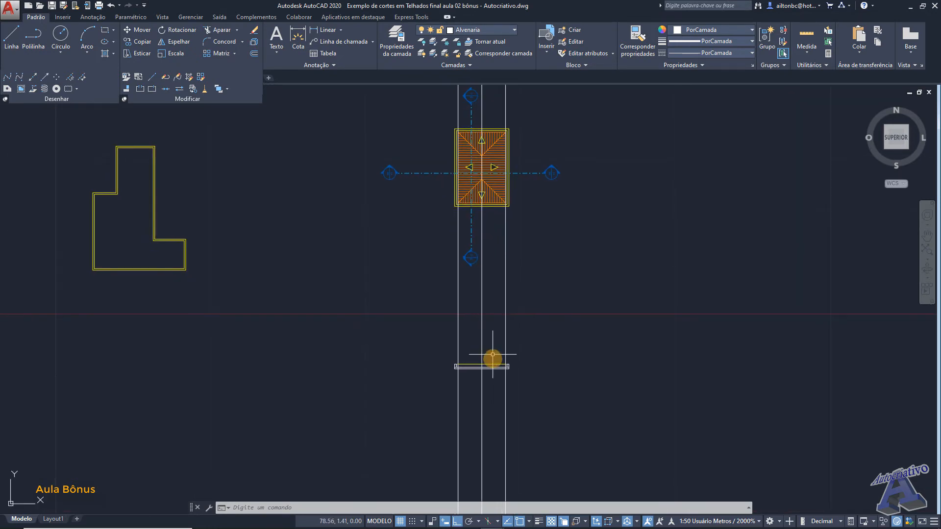
pyautogui.scroll(10, 485, 365)
pyautogui.moveTo(510, 286); pyautogui.dragTo(555, 253, button='middle')
pyautogui.scroll(-2, 555, 252)
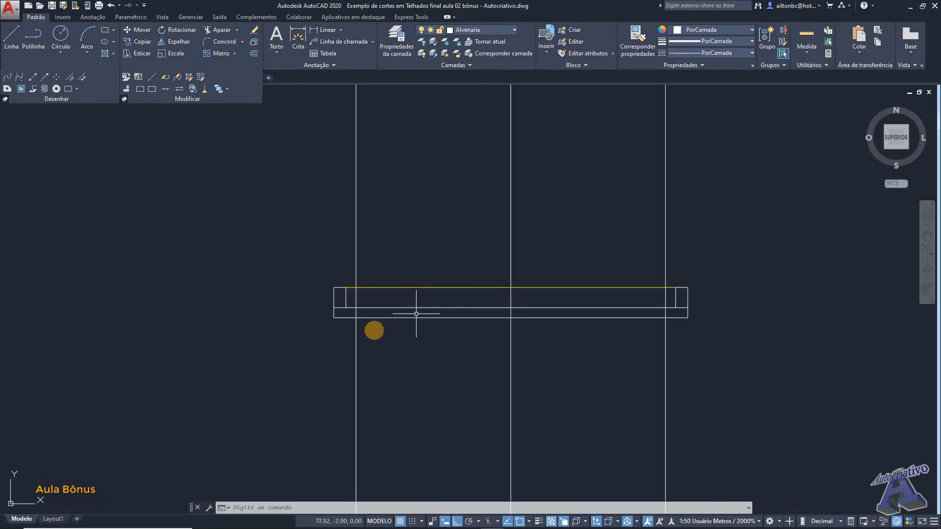
# Step: Offset the slab's top line upward by 0.1 in section BB to set the base of the roof
pyautogui.scroll(5, 379, 296)
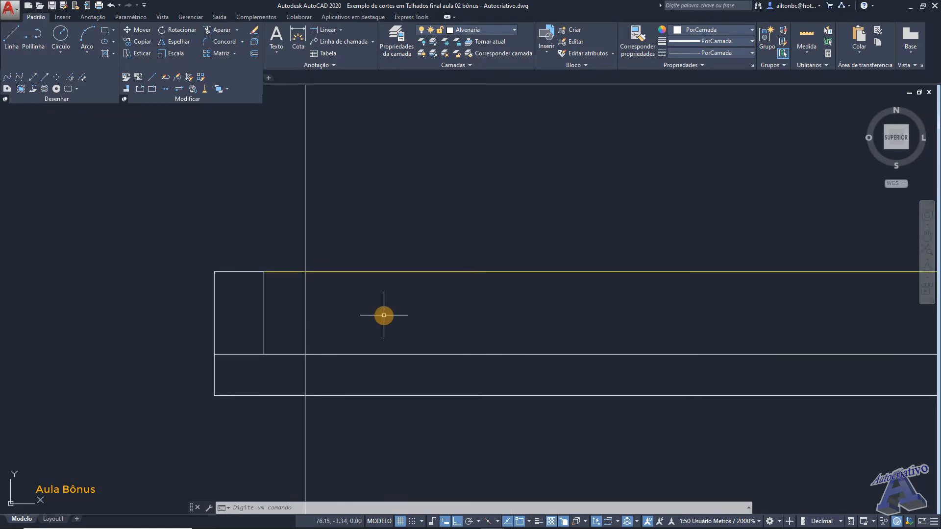
pyautogui.press('Return')
pyautogui.write('.1')
pyautogui.press('Return')
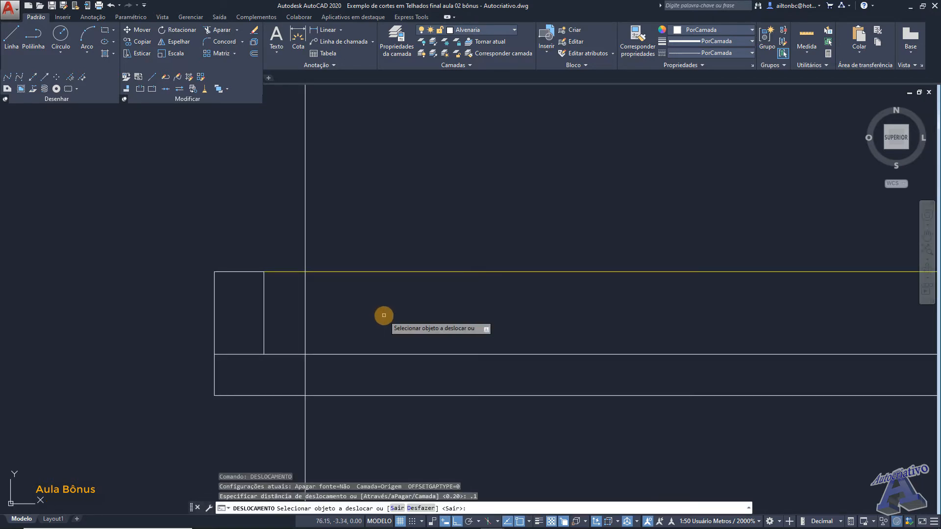
pyautogui.click(363, 354)
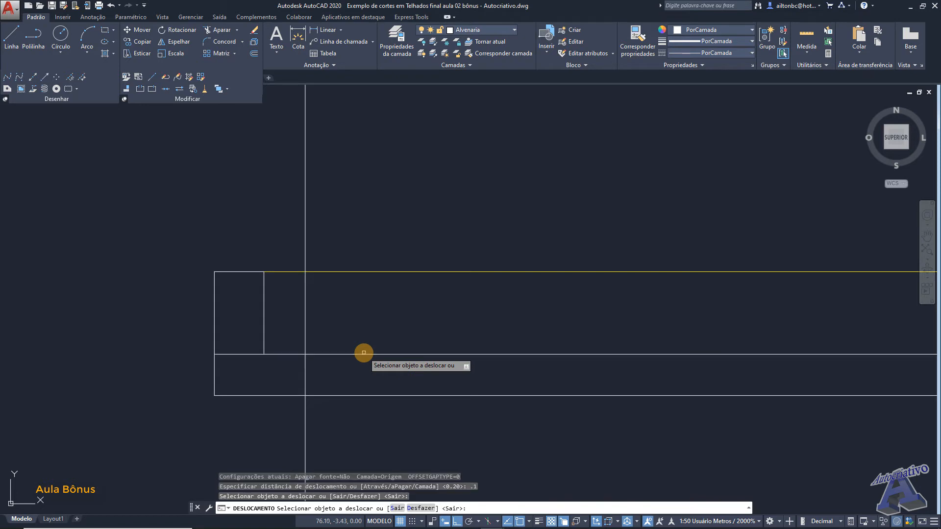
pyautogui.click(360, 354)
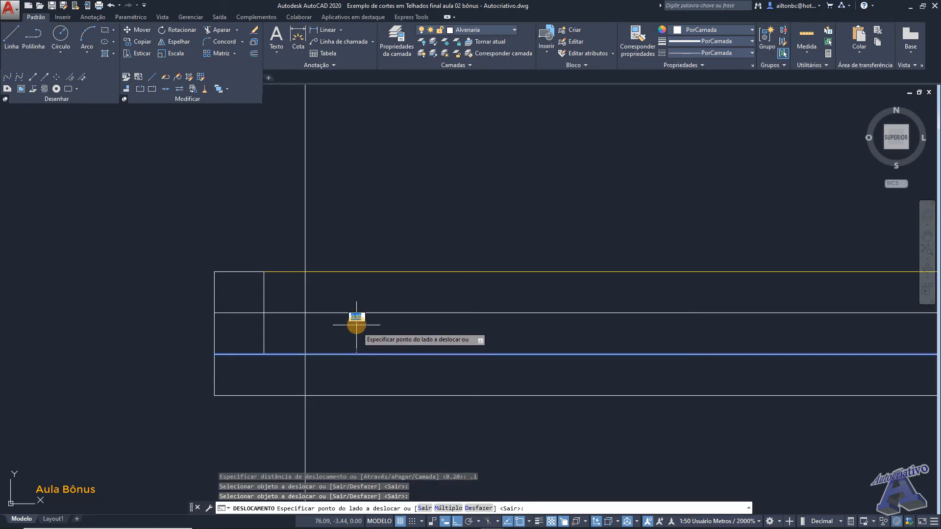
pyautogui.click(356, 324)
pyautogui.press('Escape')
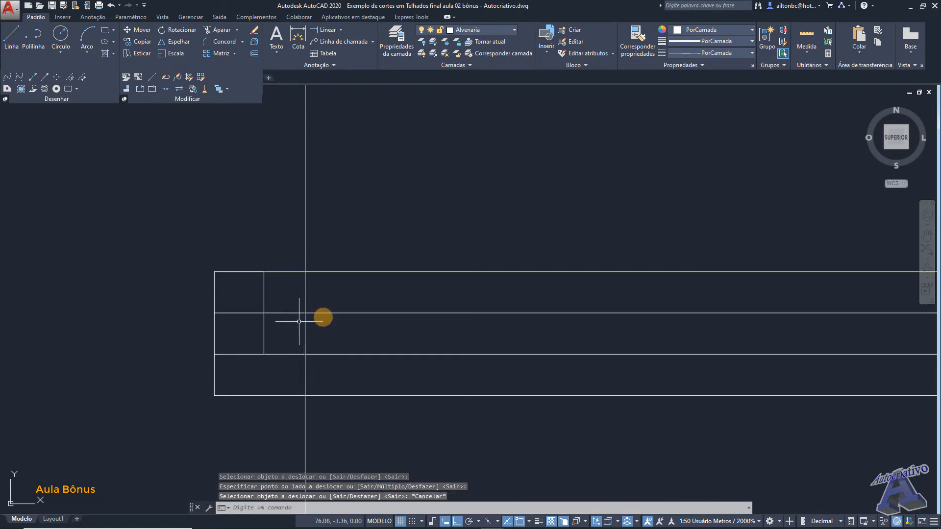
# Step: Draw a horizontal line of length 1 leftward from where the new offset line meets the right roof edge construction line
pyautogui.scroll(-2, 324, 316)
pyautogui.scroll(-1, 420, 301)
pyautogui.moveTo(425, 299); pyautogui.dragTo(183, 313, button='middle')
pyautogui.scroll(2, 603, 319)
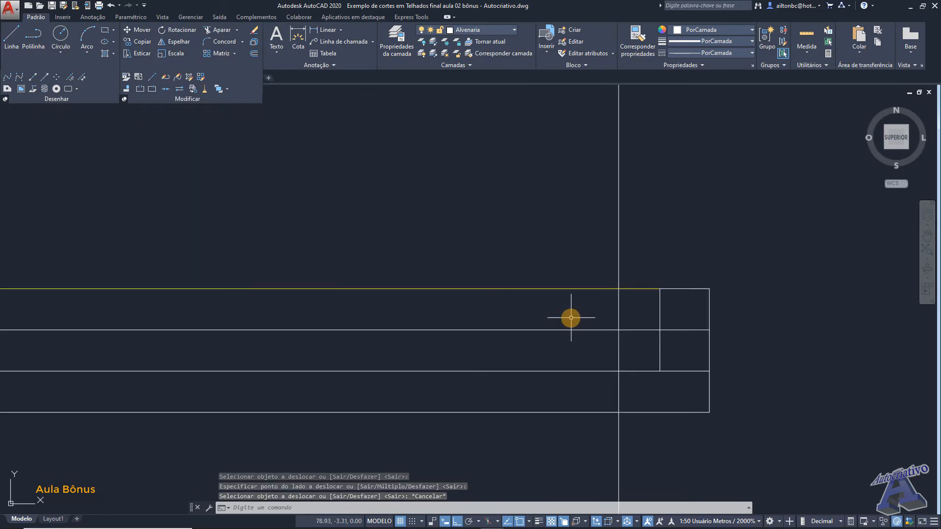
pyautogui.write('l')
pyautogui.press('Return')
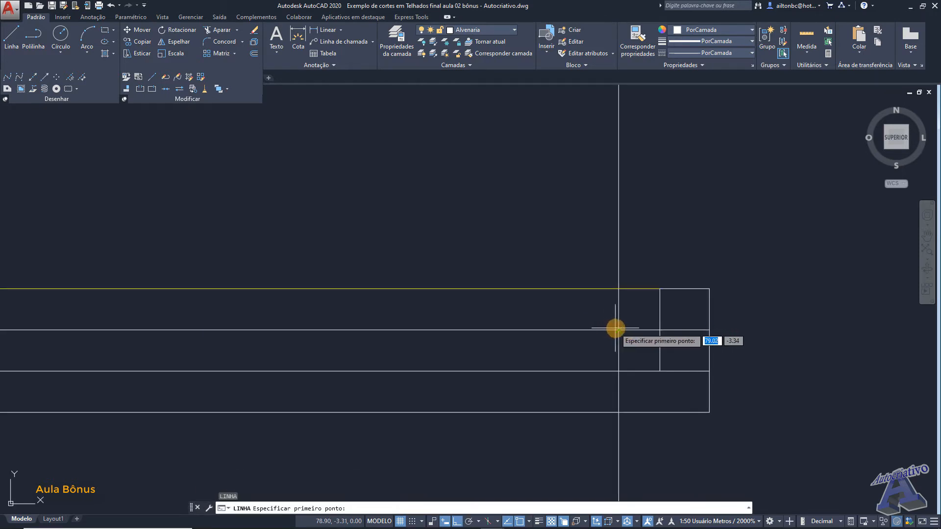
pyautogui.click(619, 329)
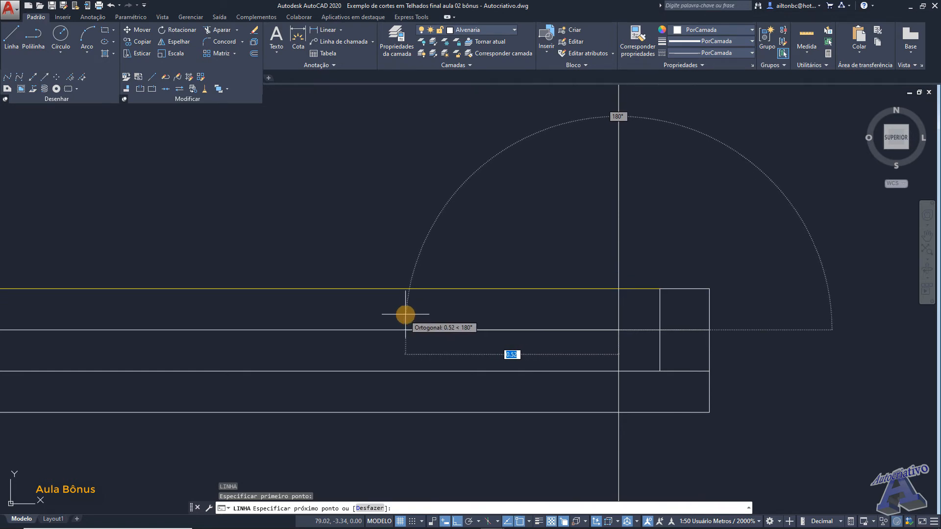
pyautogui.press('F8')
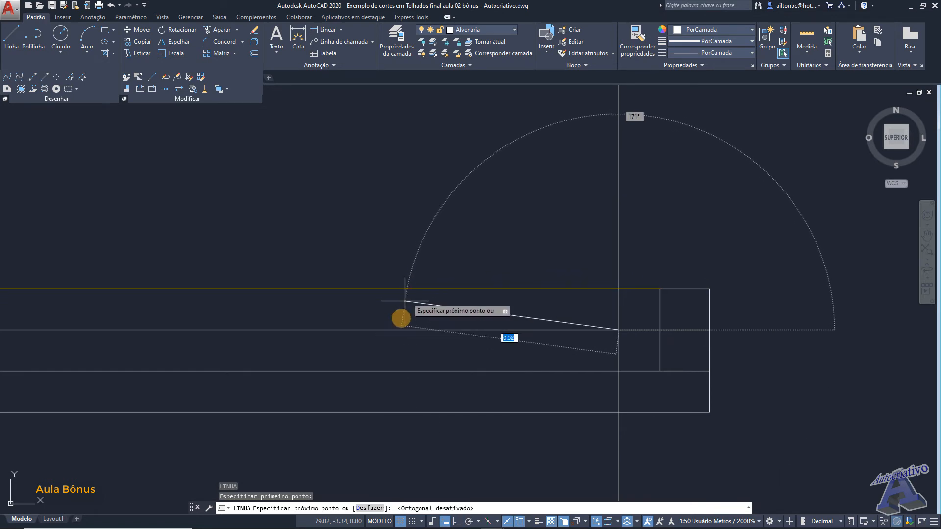
pyautogui.press('F8')
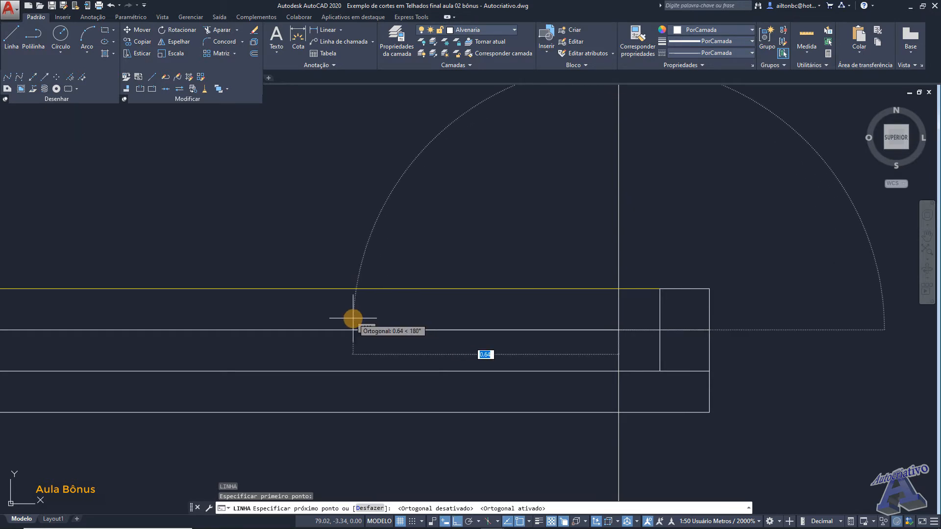
pyautogui.press('Return')
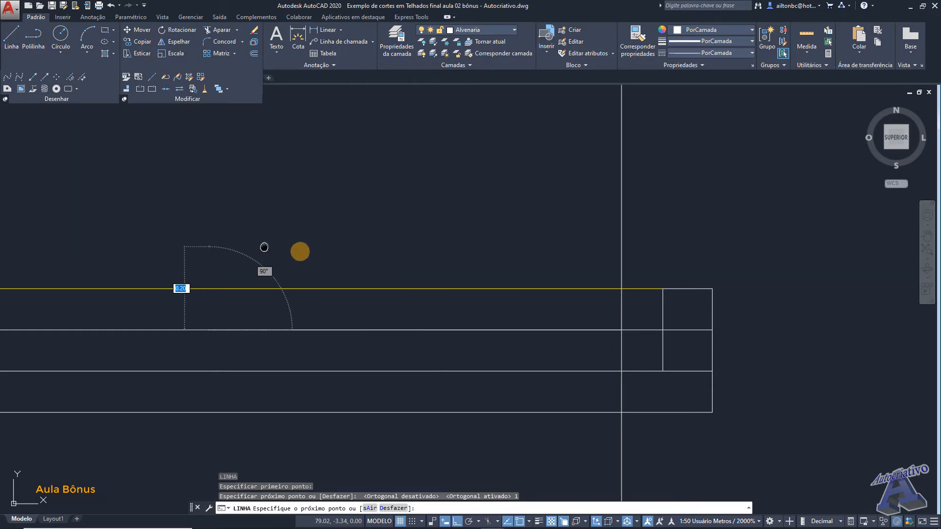
# Step: Complete the slope triangle with a 0.3 vertical line upward and a sloped line back to its starting point
pyautogui.moveTo(300, 250); pyautogui.dragTo(468, 287, button='middle')
pyautogui.scroll(-2, 442, 272)
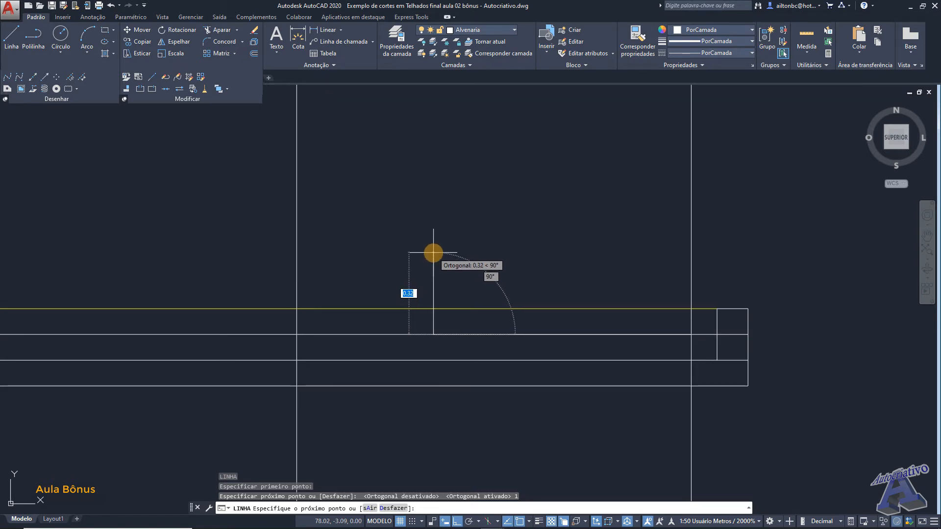
pyautogui.write('.3')
pyautogui.press('Return')
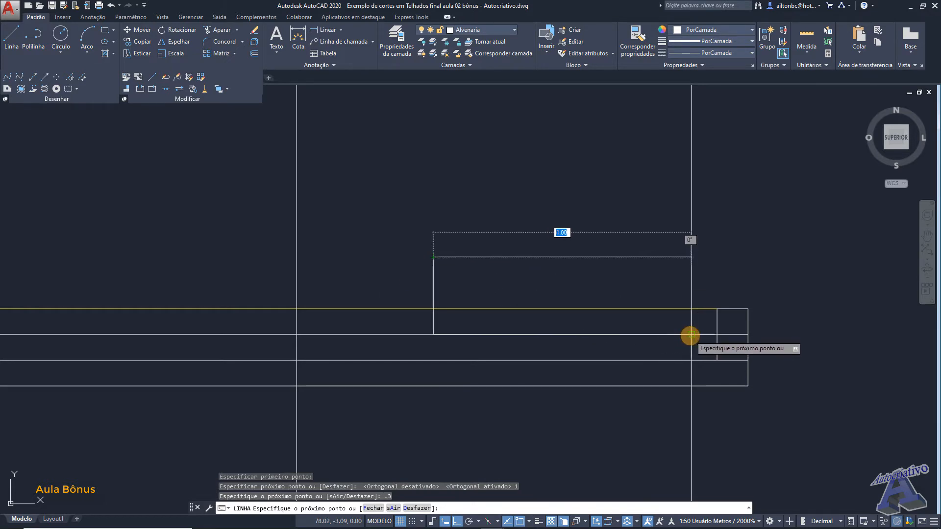
pyautogui.moveTo(692, 334); pyautogui.dragTo(594, 338, button='middle')
pyautogui.click(593, 337)
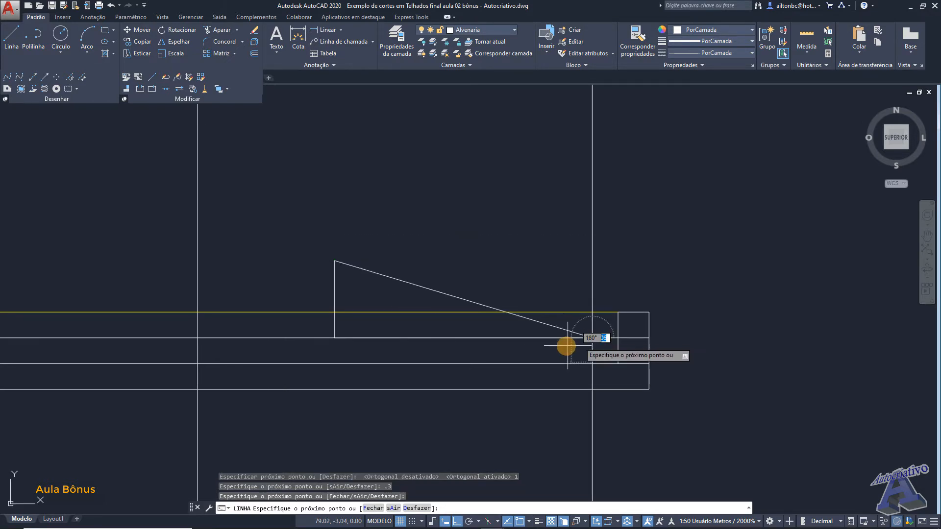
pyautogui.press('Escape')
pyautogui.moveTo(463, 343); pyautogui.dragTo(572, 347, button='middle')
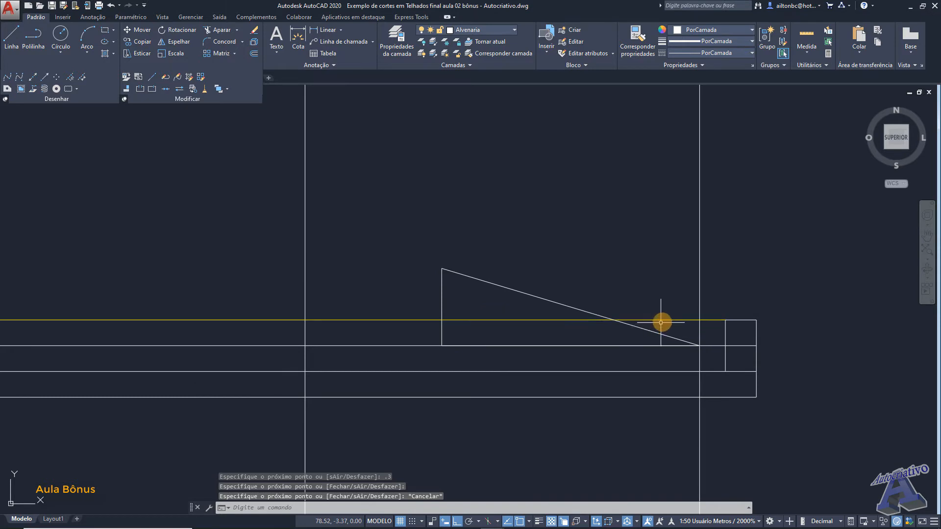
# Step: Extend the triangle's sloped line to the central ridge construction line
pyautogui.scroll(2, 698, 323)
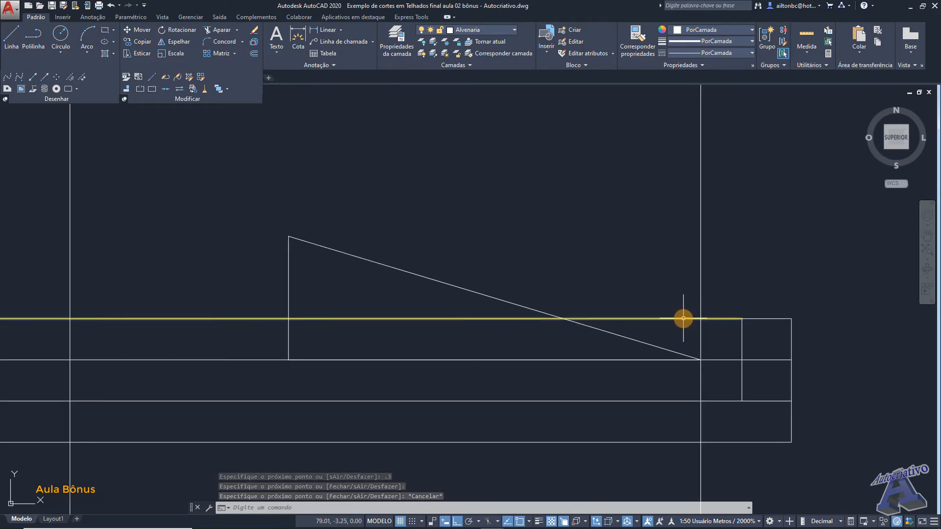
pyautogui.scroll(-2, 684, 318)
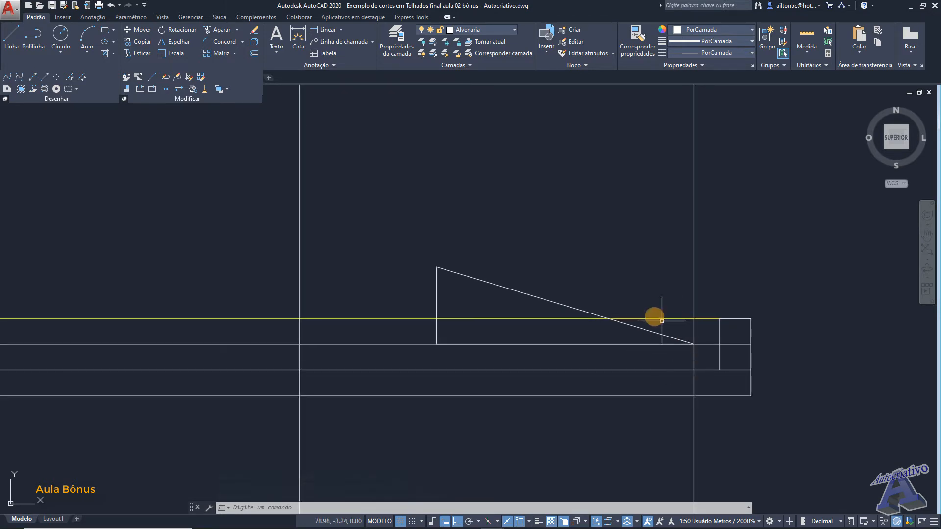
pyautogui.scroll(-2, 496, 306)
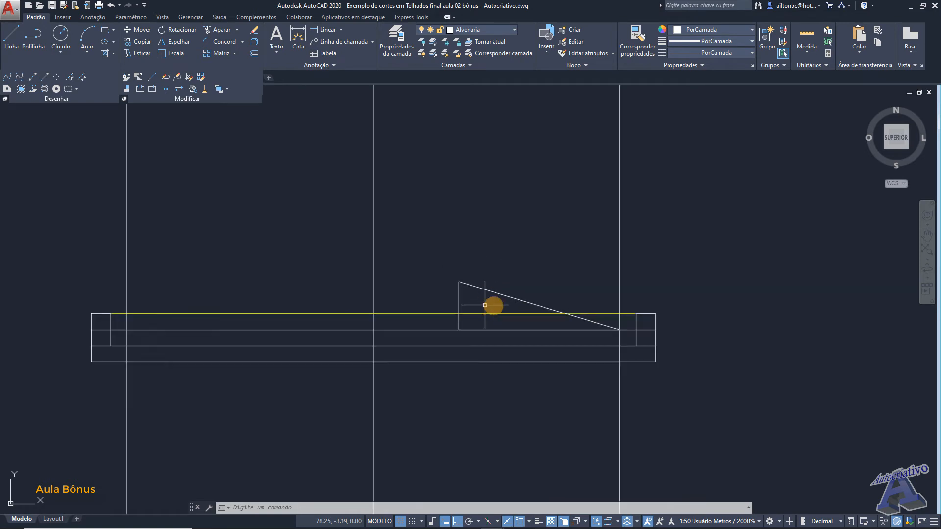
pyautogui.moveTo(492, 304); pyautogui.dragTo(559, 309, button='middle')
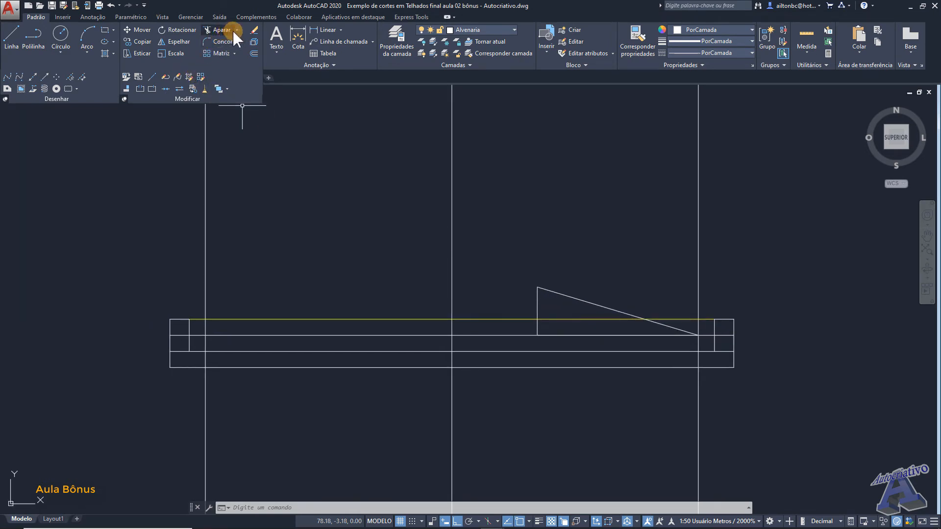
pyautogui.click(234, 65)
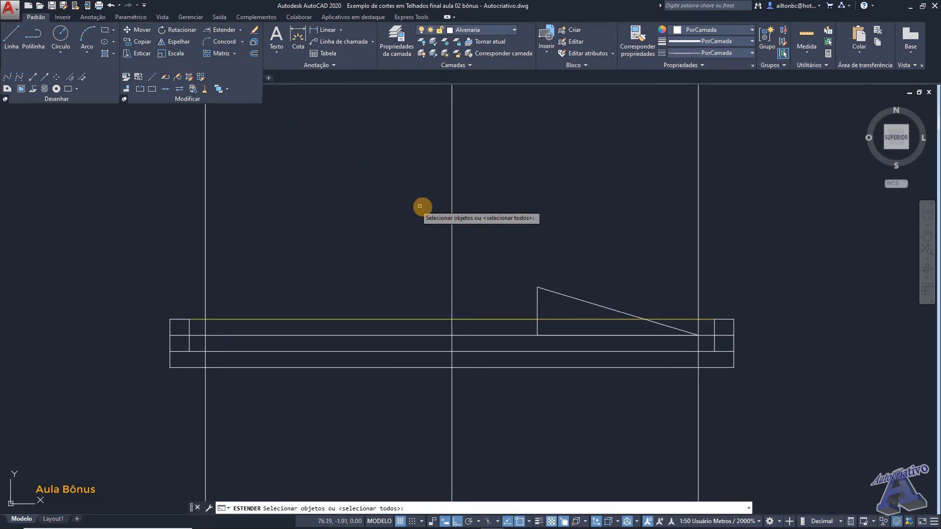
pyautogui.click(451, 209)
pyautogui.press('Return')
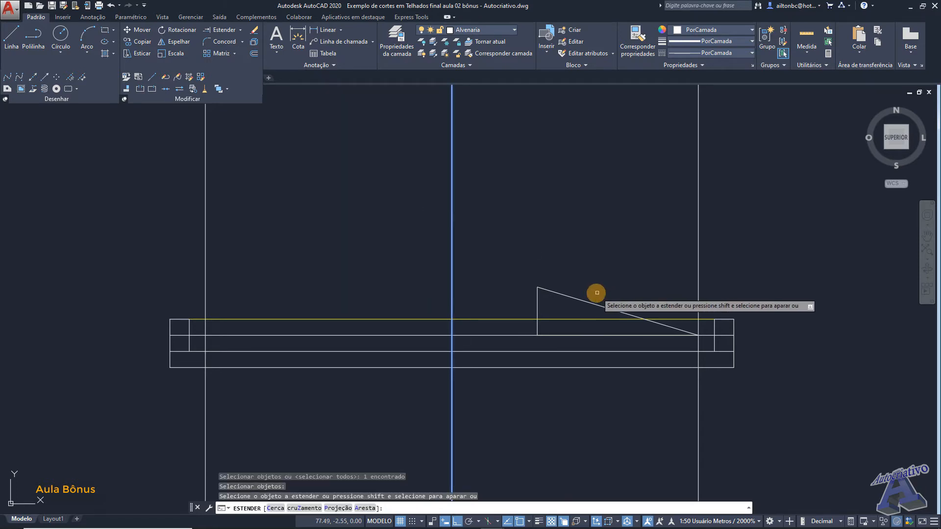
pyautogui.press('Escape')
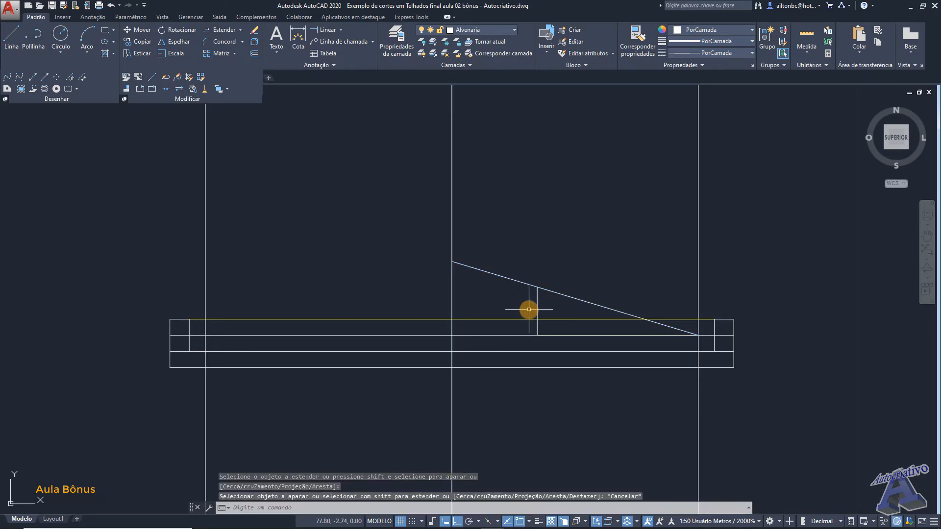
# Step: Delete the slope triangle's vertical line
pyautogui.scroll(1, 529, 310)
pyautogui.click(543, 300)
pyautogui.click(531, 292)
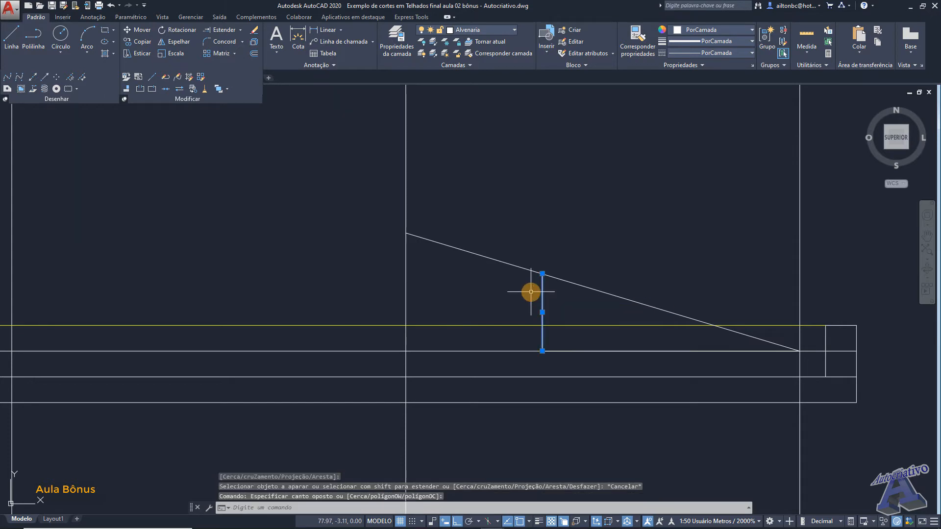
pyautogui.press('Delete')
# Step: Mirror the sloped roof line about the central ridge construction line, keeping the original
pyautogui.click(529, 294)
pyautogui.click(516, 257)
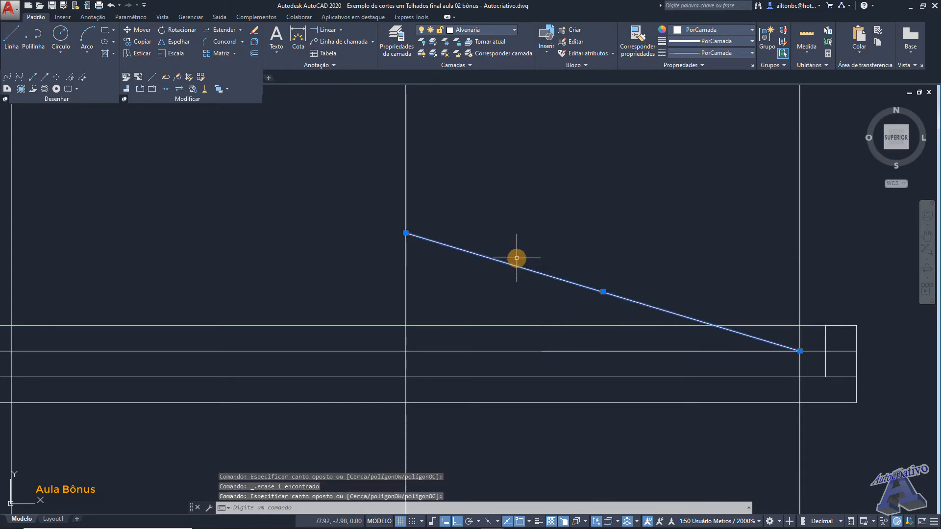
pyautogui.click(179, 42)
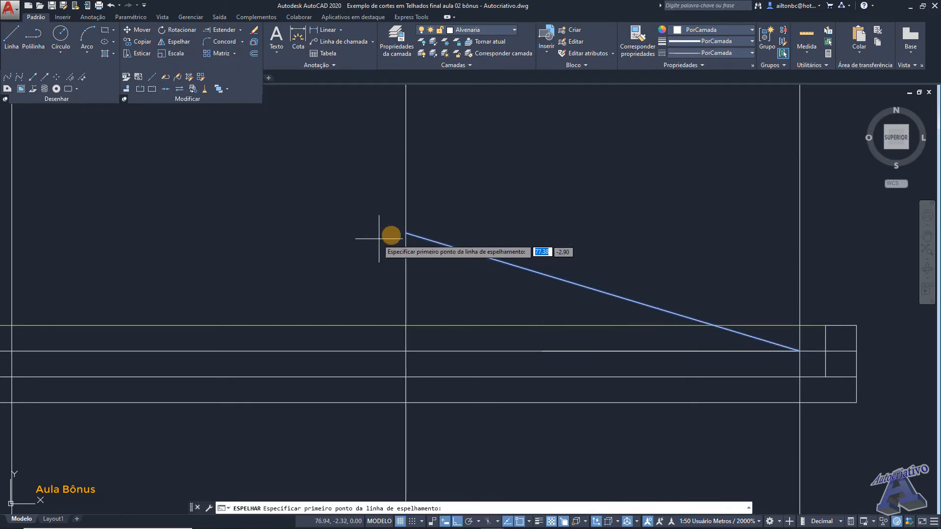
pyautogui.click(406, 234)
pyautogui.click(405, 326)
pyautogui.press('Return')
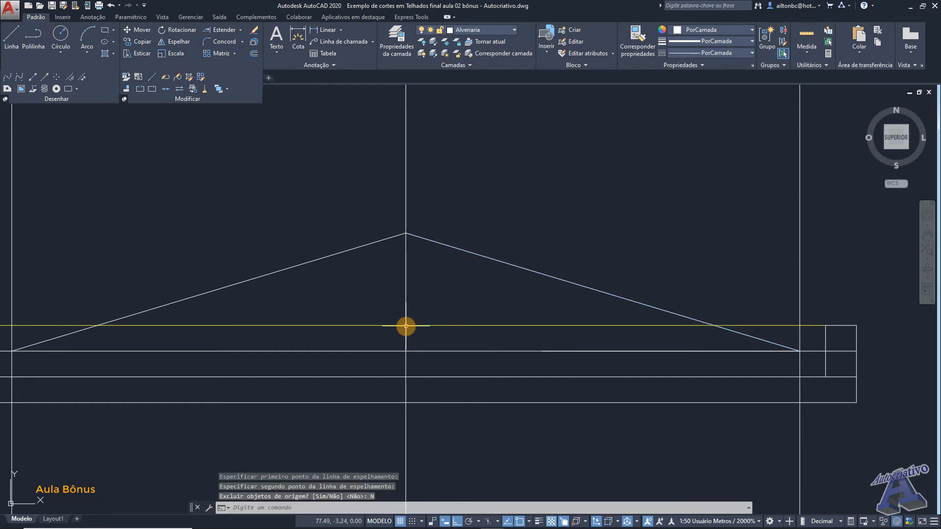
# Step: Delete the central, left and right vertical construction lines crossing the roof section
pyautogui.scroll(-2, 333, 281)
pyautogui.moveTo(416, 332); pyautogui.dragTo(500, 315, button='middle')
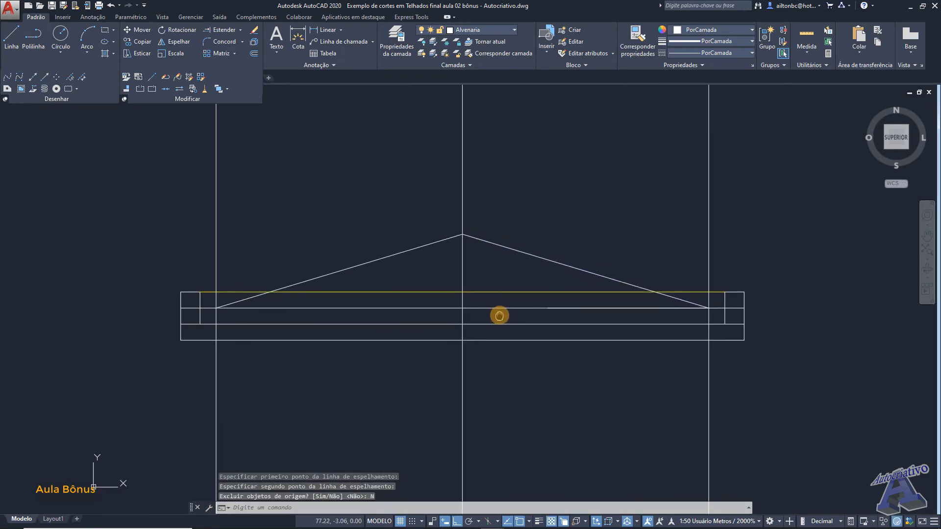
pyautogui.scroll(2, 418, 281)
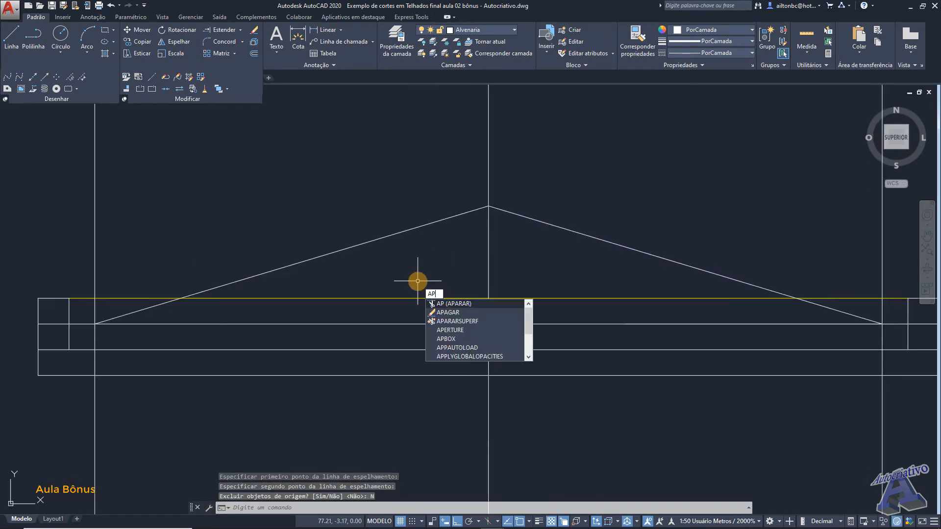
pyautogui.press('Escape')
pyautogui.scroll(-4, 417, 281)
pyautogui.moveTo(436, 265); pyautogui.dragTo(475, 282, button='middle')
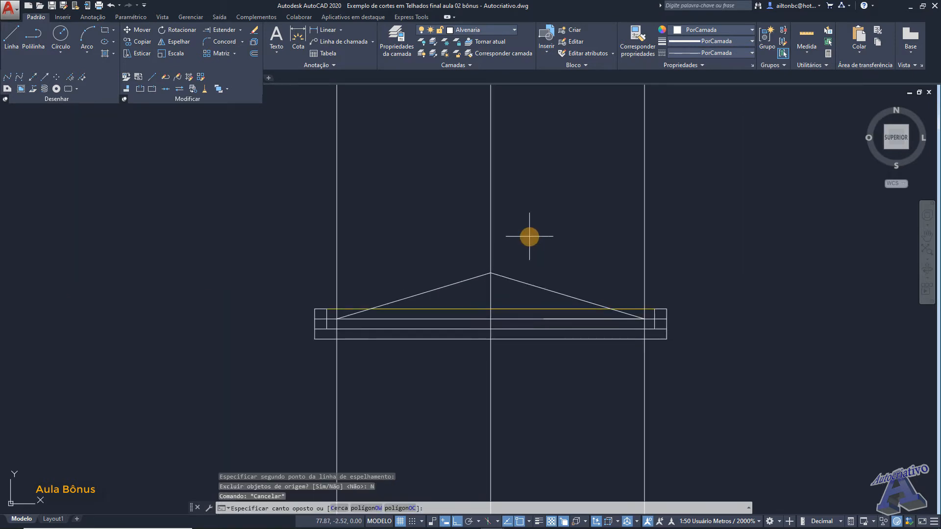
pyautogui.click(485, 195)
pyautogui.press('Delete')
pyautogui.click(378, 211)
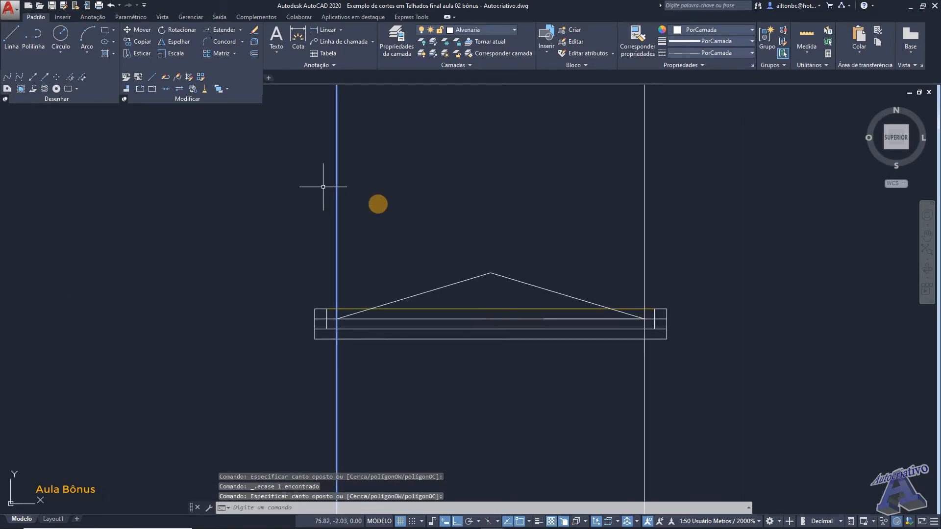
pyautogui.click(319, 190)
pyautogui.press('Delete')
pyautogui.click(700, 248)
pyautogui.click(630, 214)
pyautogui.press('Delete')
# Step: Try a 0.04 upward offset of the left roof slope and erase the offset copy
pyautogui.scroll(4, 514, 336)
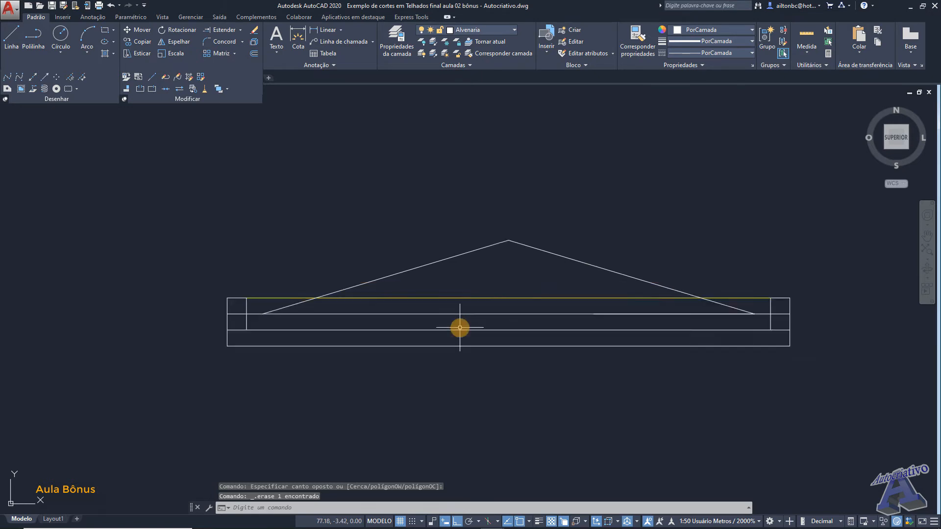
pyautogui.moveTo(375, 264); pyautogui.dragTo(473, 277, button='middle')
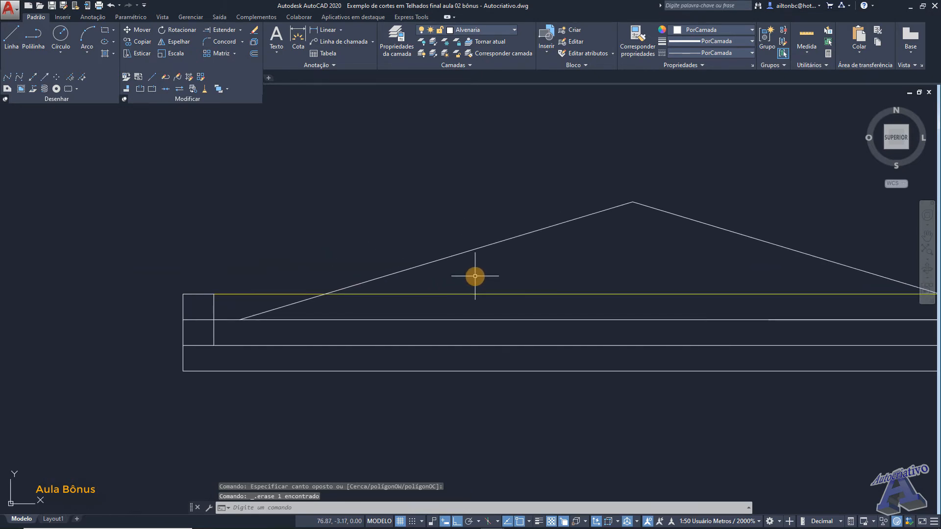
pyautogui.press('Return')
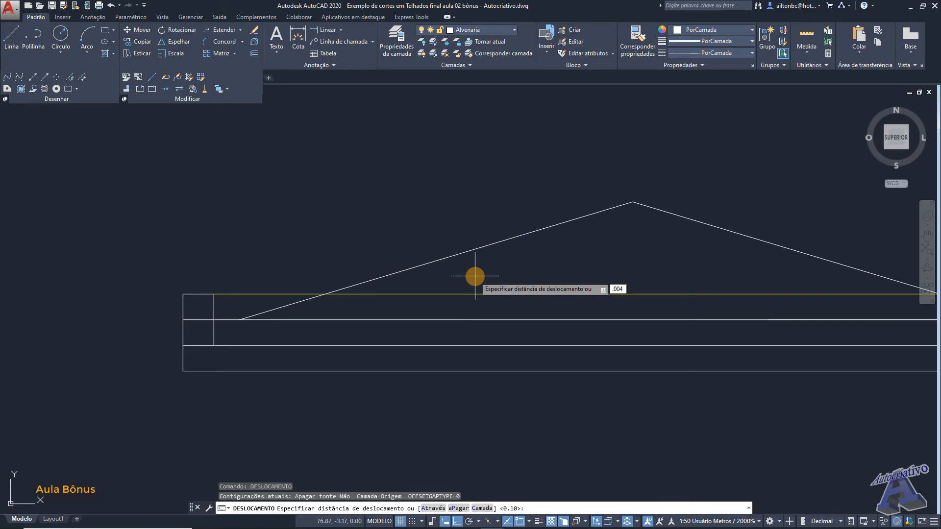
pyautogui.write('.04')
pyautogui.press('Return')
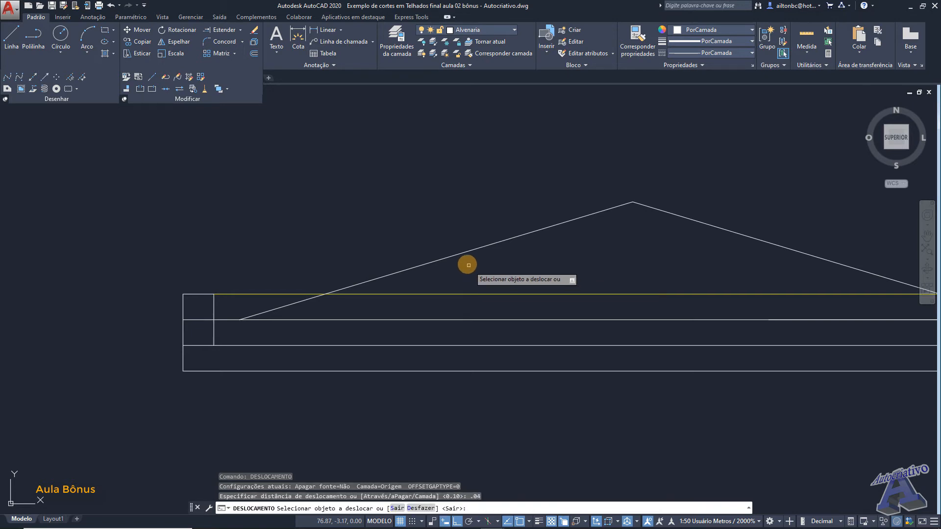
pyautogui.click(458, 255)
pyautogui.click(441, 230)
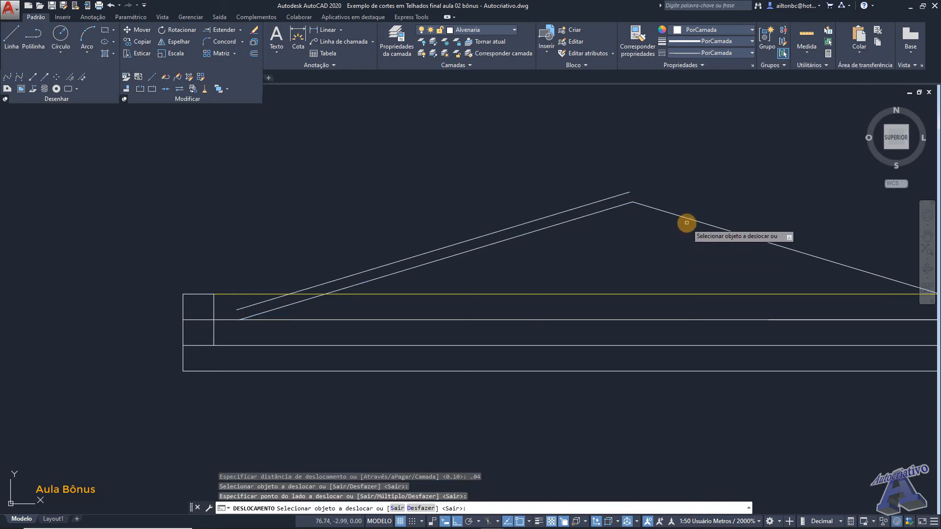
pyautogui.moveTo(687, 221); pyautogui.dragTo(578, 242, button='middle')
pyautogui.press('Escape')
pyautogui.click(481, 225)
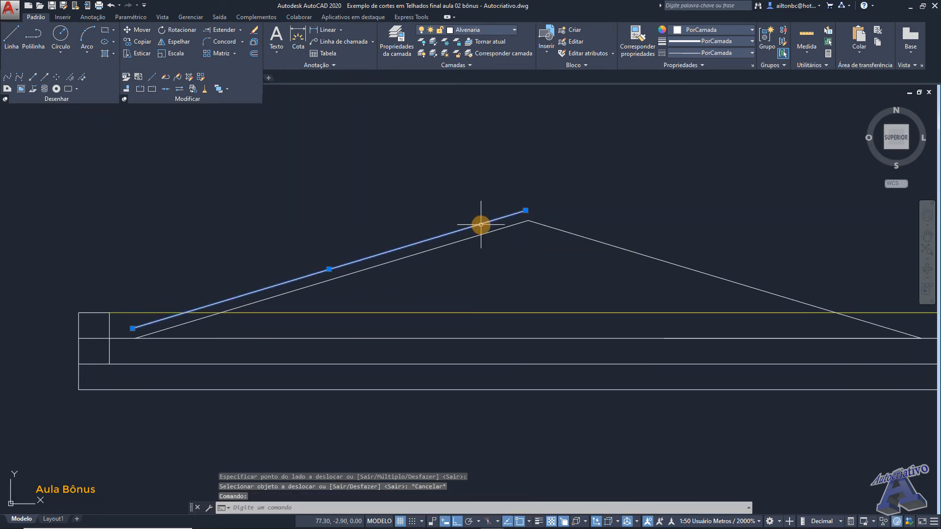
pyautogui.press('Delete')
# Step: Offset both sloped roof lines upward by 0.03 to give the roof its thickness
pyautogui.press('Return')
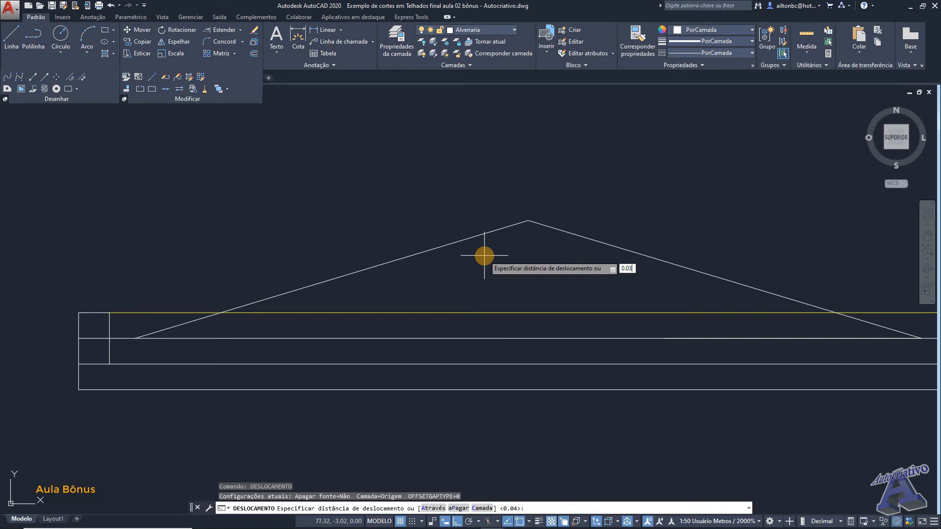
pyautogui.press('Return')
pyautogui.click(475, 237)
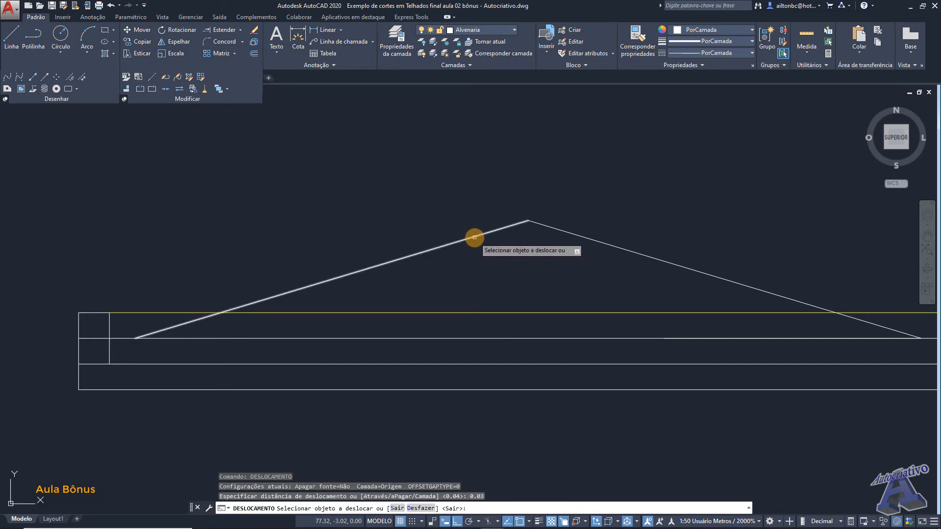
pyautogui.click(449, 214)
pyautogui.click(583, 235)
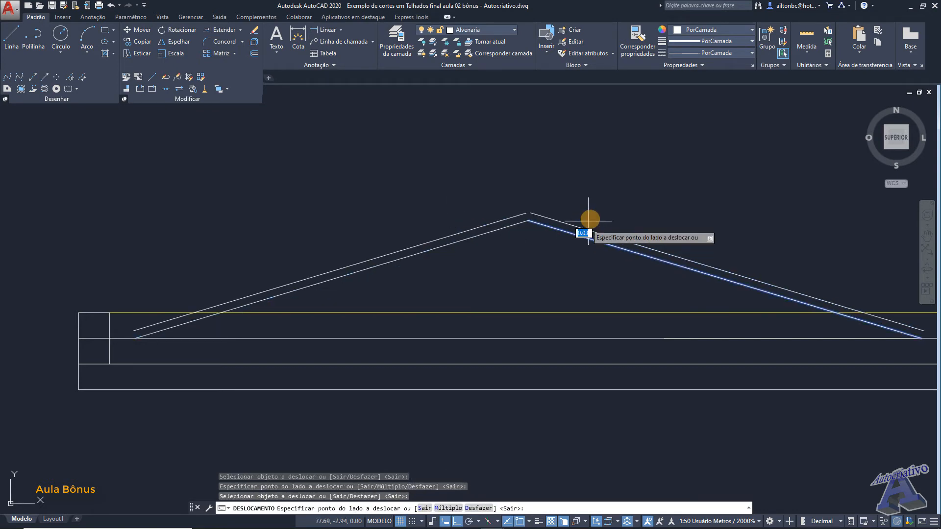
pyautogui.click(578, 214)
pyautogui.press('Escape')
# Step: Join the two upper roof lines at the ridge with a 0.00 radius fillet
pyautogui.click(225, 41)
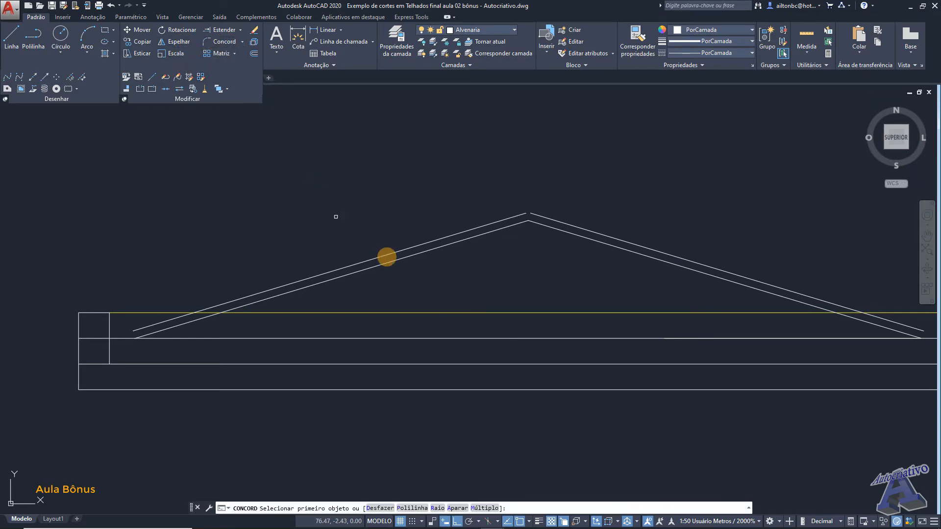
pyautogui.write('R')
pyautogui.press('Return')
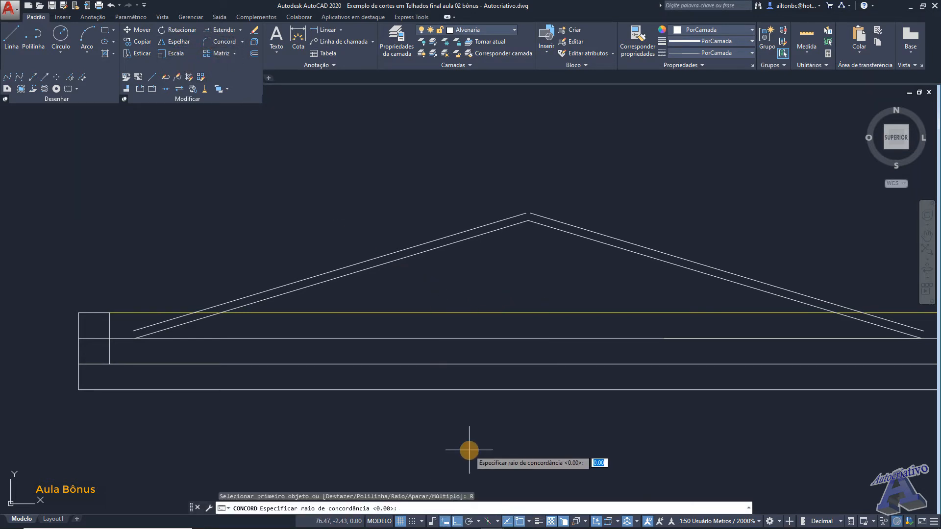
pyautogui.press('Return')
pyautogui.scroll(4, 486, 228)
pyautogui.click(554, 203)
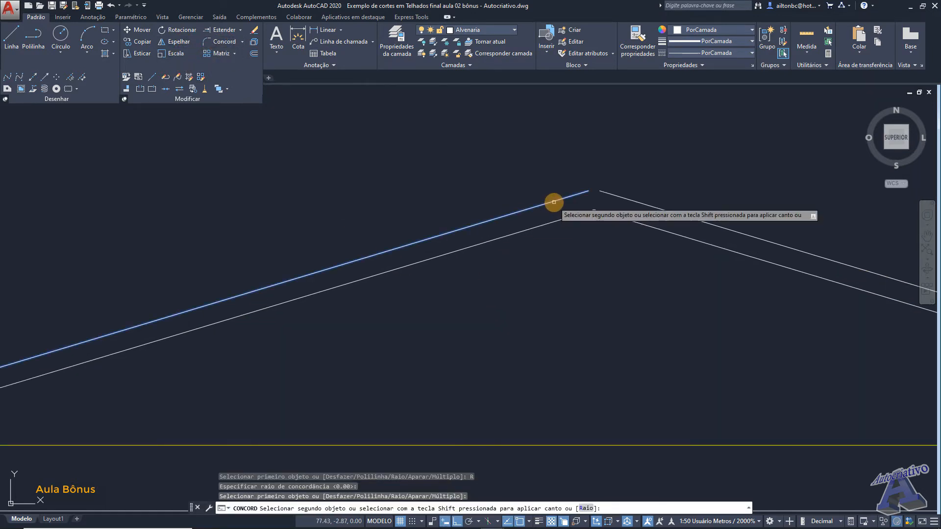
pyautogui.click(613, 198)
# Step: Close the left roof slope's lower end with a line between its upper and lower edge endpoints
pyautogui.scroll(-4, 613, 196)
pyautogui.scroll(4, 322, 321)
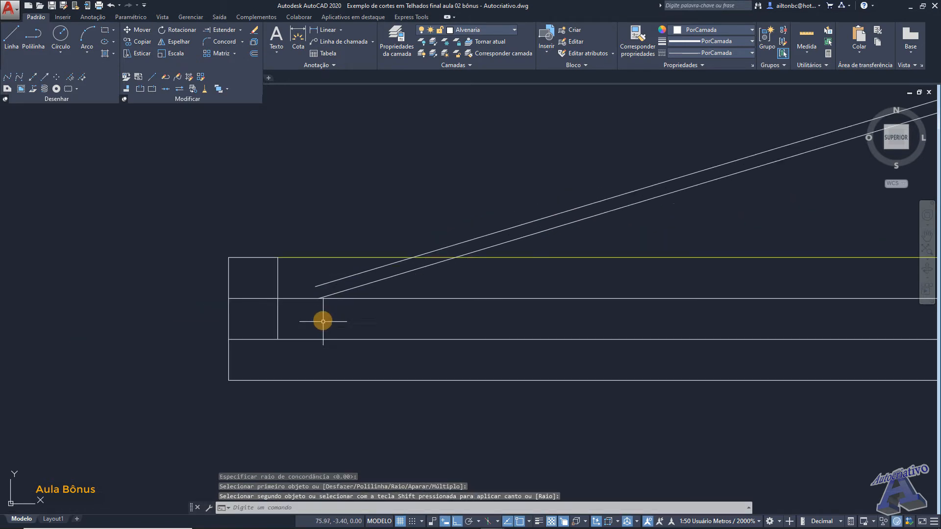
pyautogui.write('l')
pyautogui.press('Return')
pyautogui.scroll(6, 322, 296)
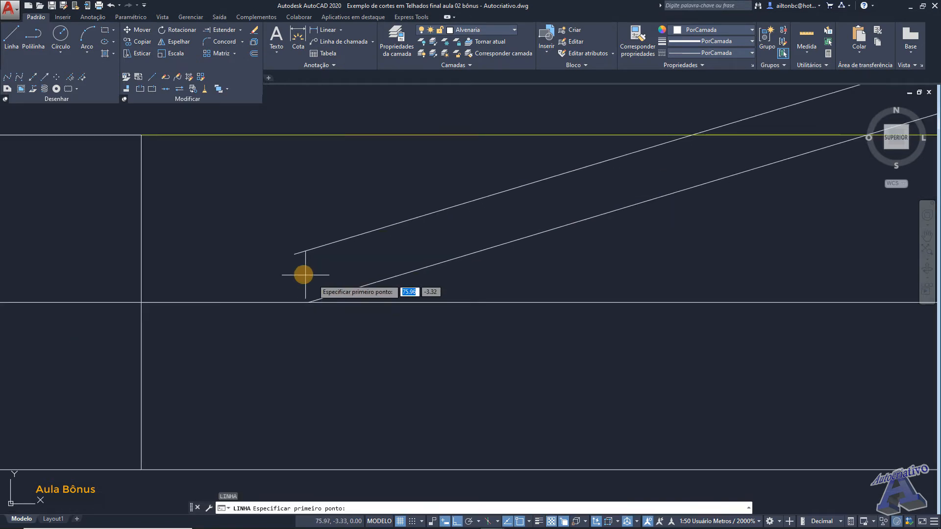
pyautogui.click(315, 286)
pyautogui.click(312, 302)
pyautogui.press('Escape')
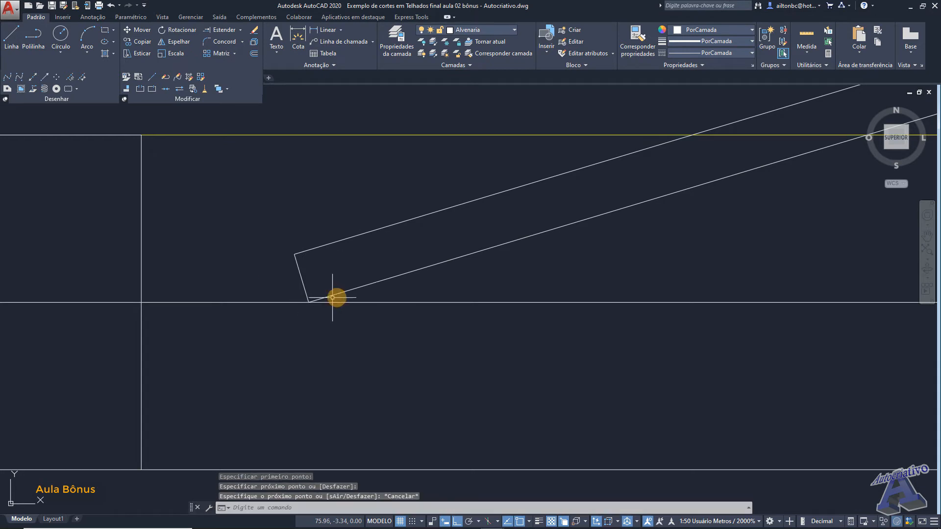
# Step: Close the right roof slope's lower end with a line between its upper and lower edge endpoints
pyautogui.scroll(-6, 626, 284)
pyautogui.scroll(6, 529, 273)
pyautogui.scroll(4, 530, 274)
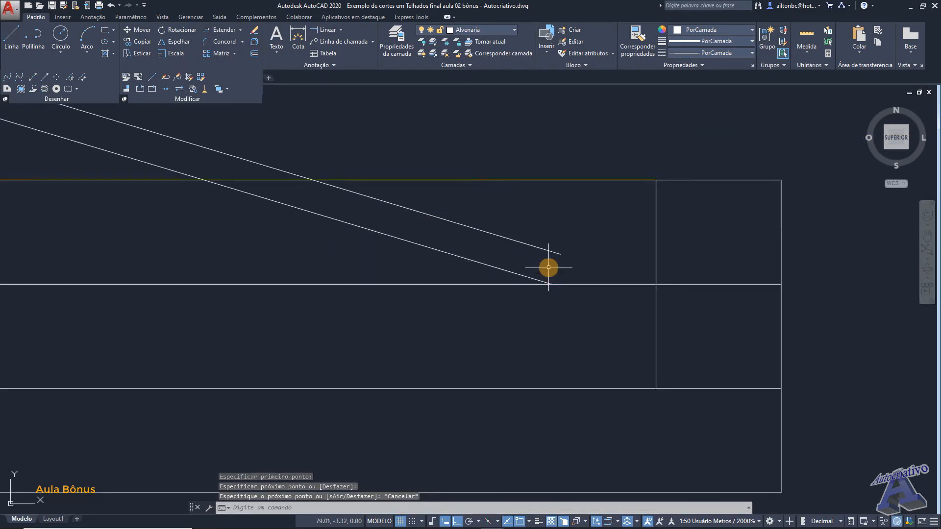
pyautogui.press('space')
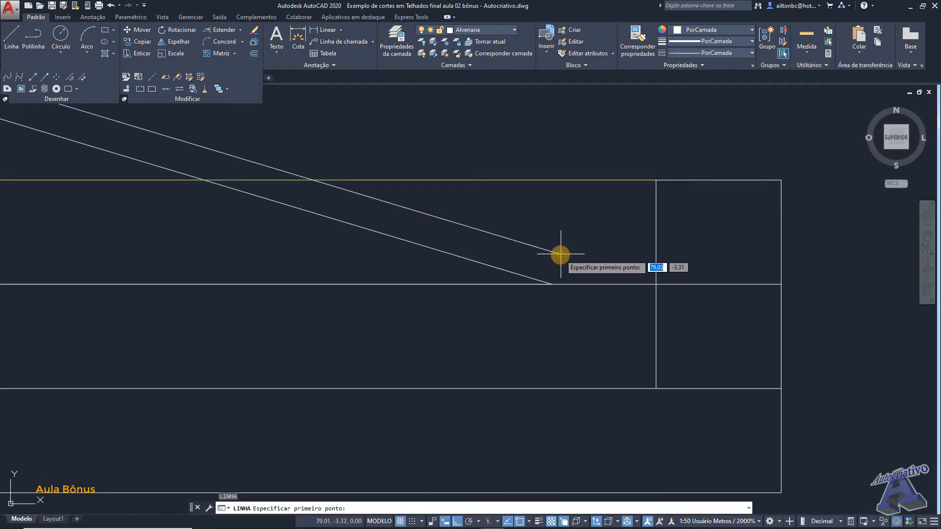
pyautogui.click(560, 254)
pyautogui.click(551, 282)
pyautogui.press('Escape')
pyautogui.scroll(-6, 542, 232)
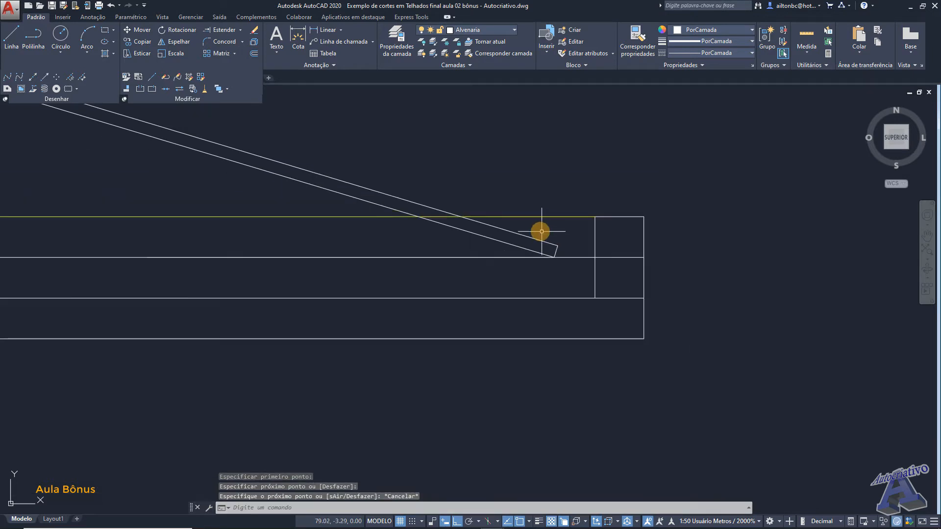
pyautogui.scroll(-2, 404, 238)
pyautogui.moveTo(382, 237); pyautogui.dragTo(523, 246, button='middle')
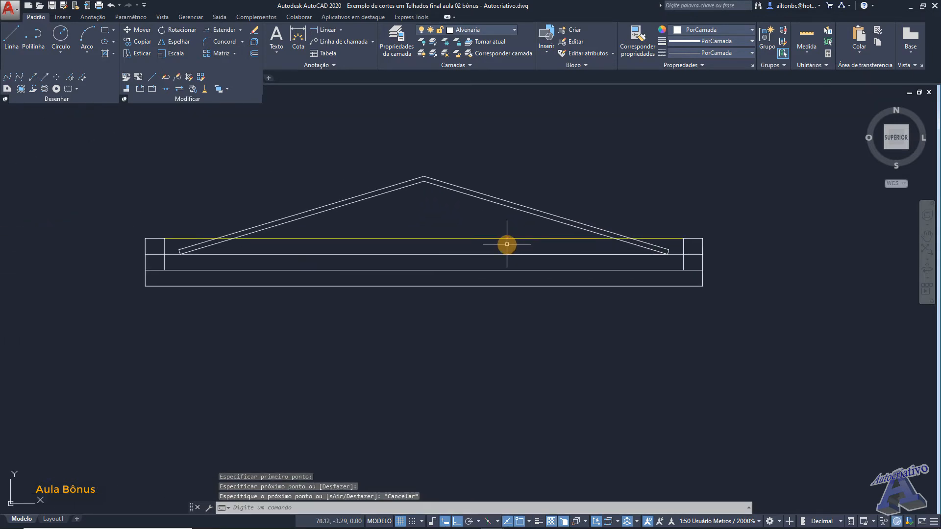
pyautogui.scroll(2, 410, 231)
pyautogui.scroll(-2, 404, 227)
pyautogui.moveTo(384, 222)
pyautogui.mouseDown(button='middle')
pyautogui.moveTo(399, 234)
pyautogui.moveTo(509, 240)
pyautogui.mouseUp(button='middle')
pyautogui.scroll(2, 330, 273)
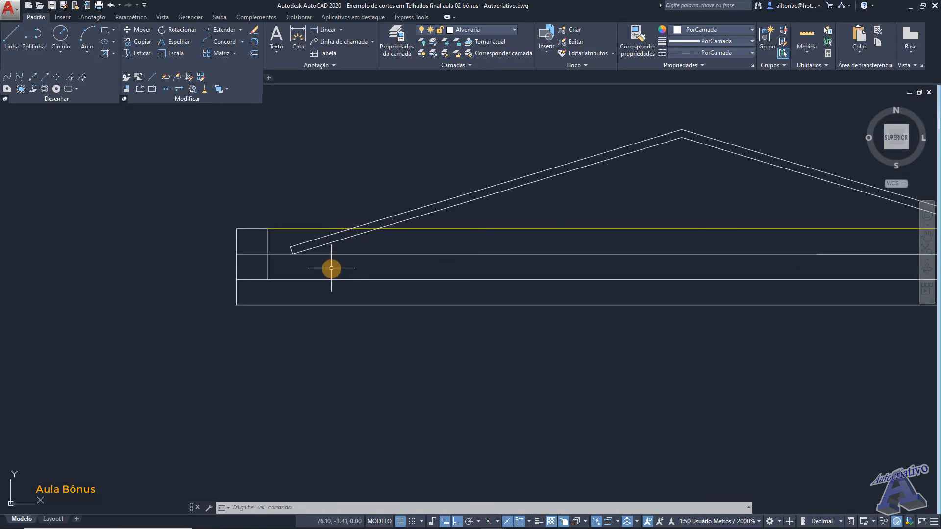
pyautogui.write('exc')
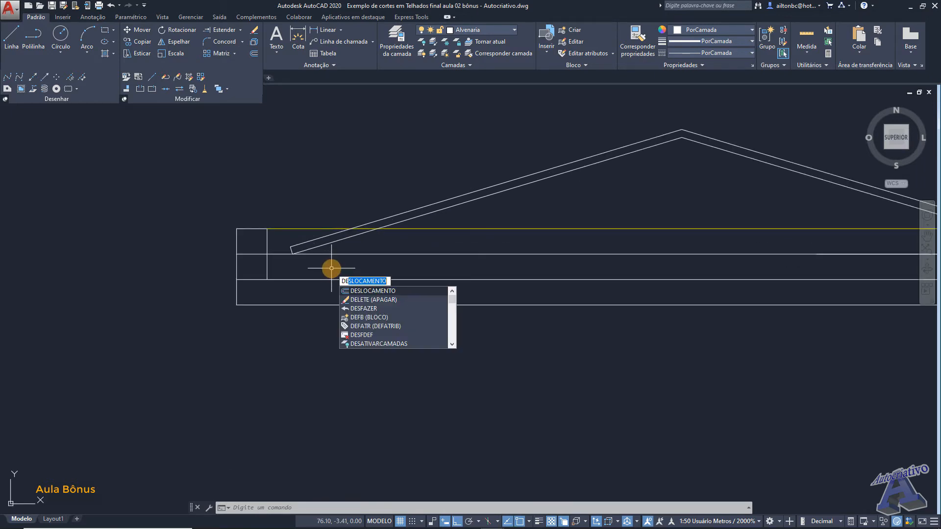
pyautogui.write('l')
pyautogui.press('Return')
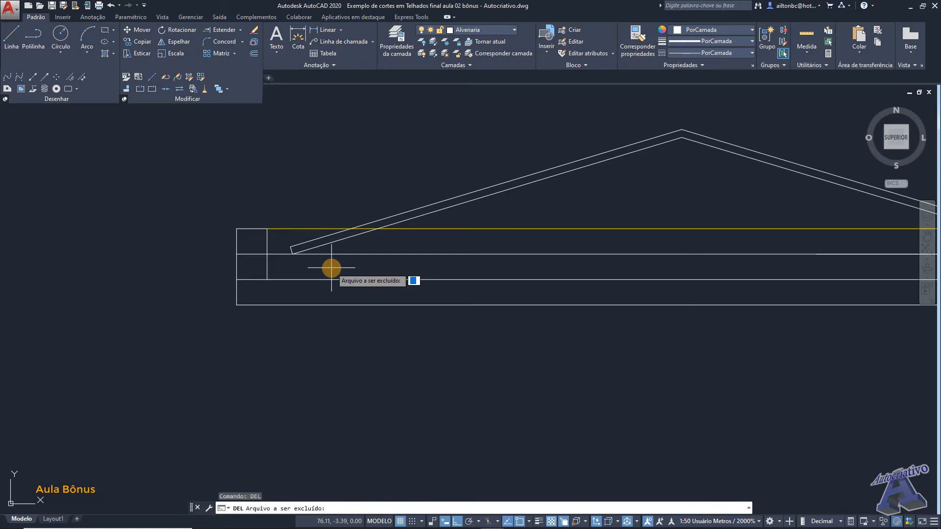
pyautogui.scroll(2, 331, 268)
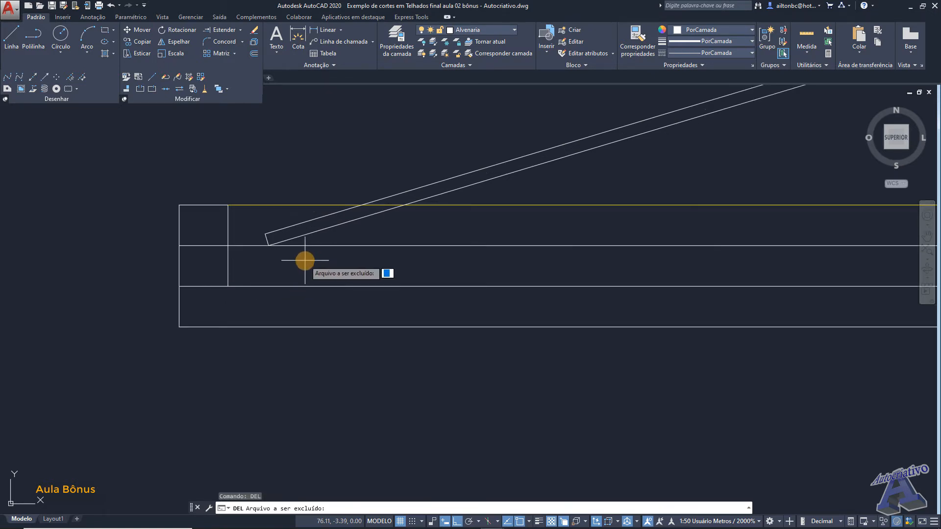
pyautogui.press('Escape')
pyautogui.write('l')
pyautogui.press('Return')
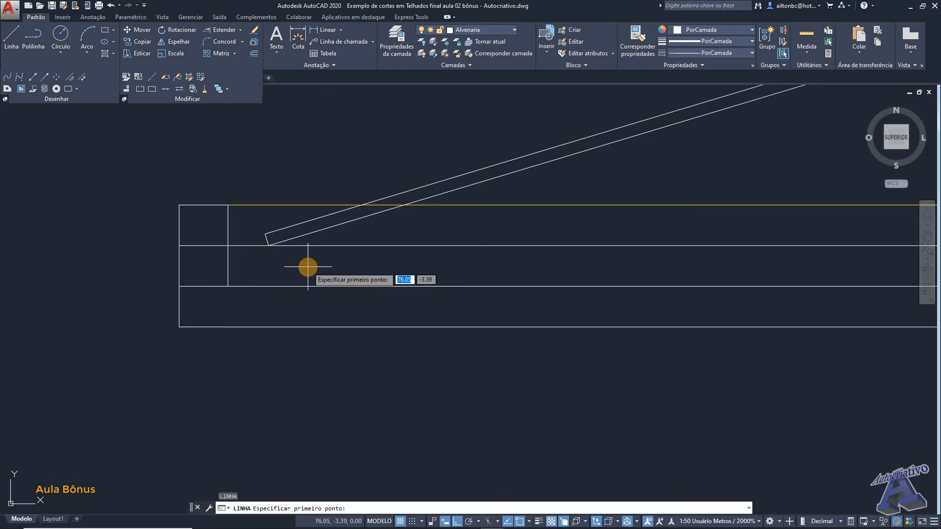
pyautogui.click(228, 286)
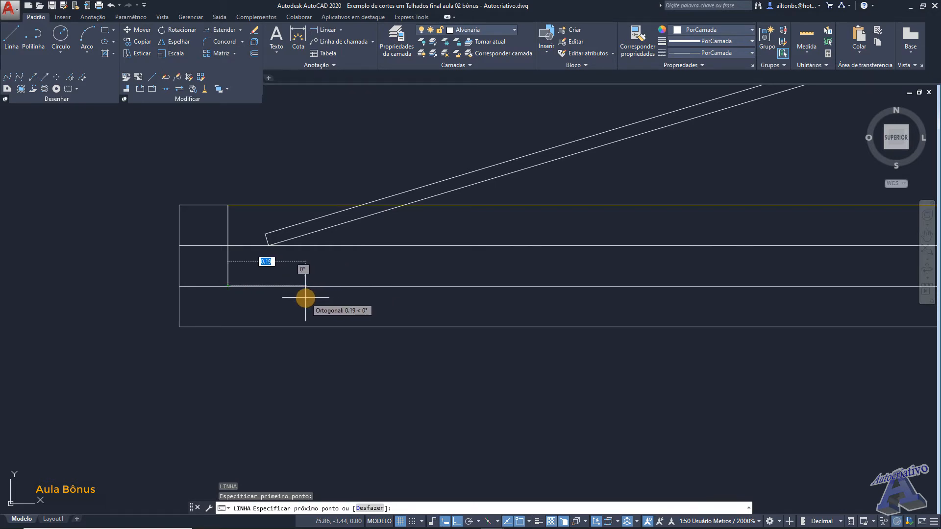
pyautogui.press('Escape')
# Step: Draw a vertical line starting 0.25 inward from the left wall's inner base corner and ending above the roof's lower edge
pyautogui.press('Return')
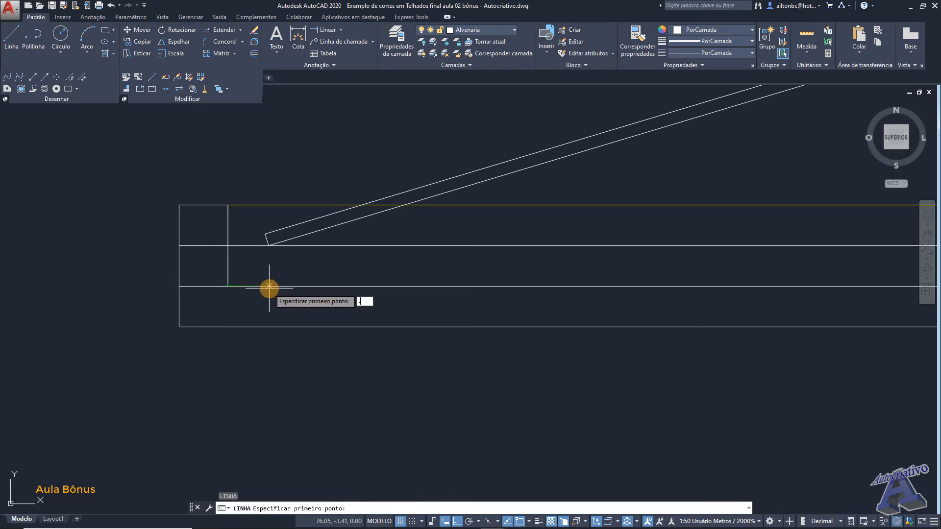
pyautogui.write('.25')
pyautogui.press('Return')
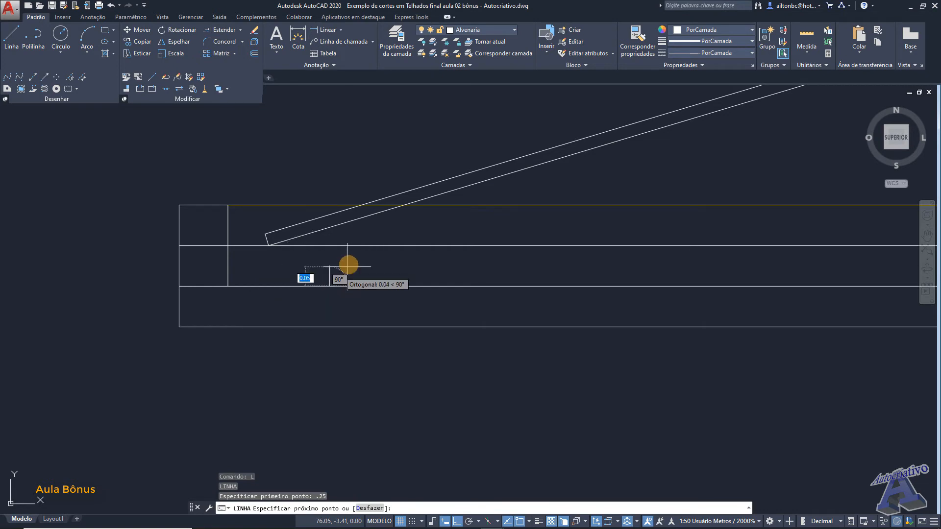
pyautogui.scroll(4, 338, 250)
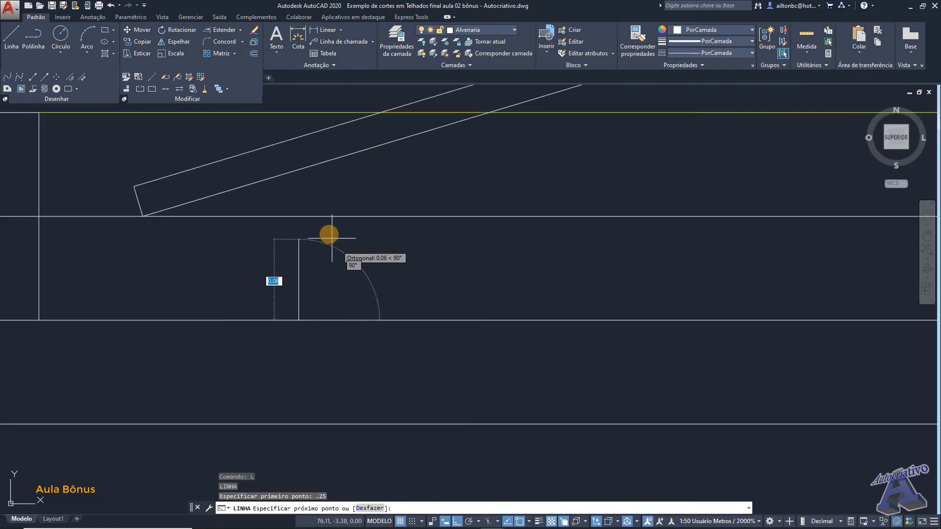
pyautogui.click(313, 147)
pyautogui.press('Escape')
# Step: Offset the new vertical line 0.15 toward the middle of the roof
pyautogui.write('de')
pyautogui.press('Return')
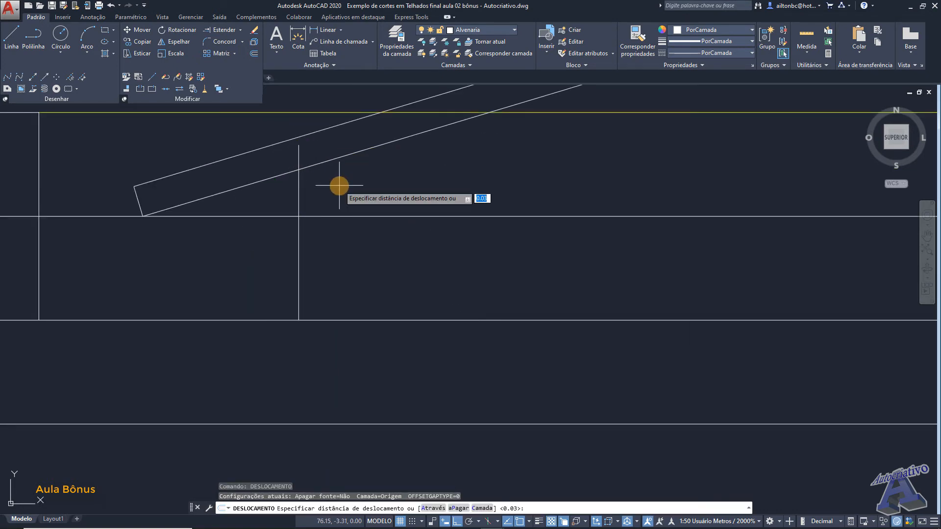
pyautogui.press('Return')
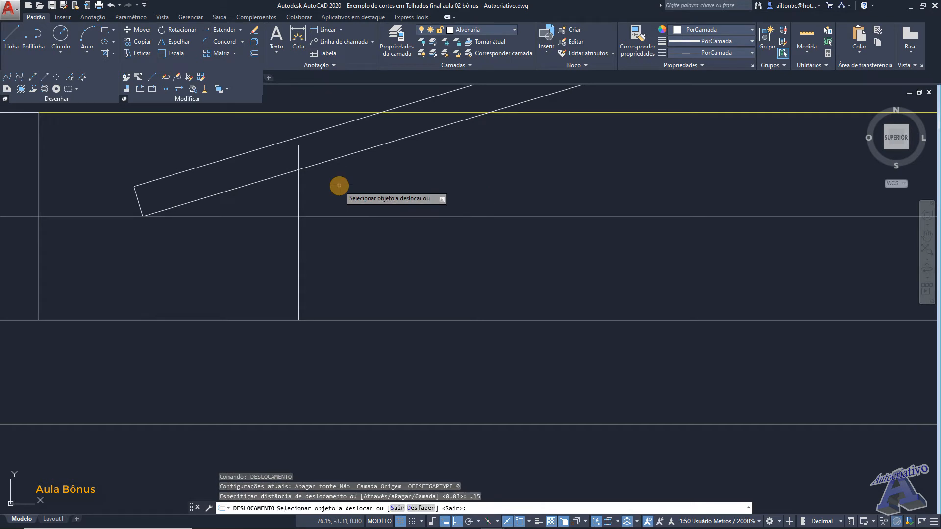
pyautogui.click(298, 242)
pyautogui.click(351, 242)
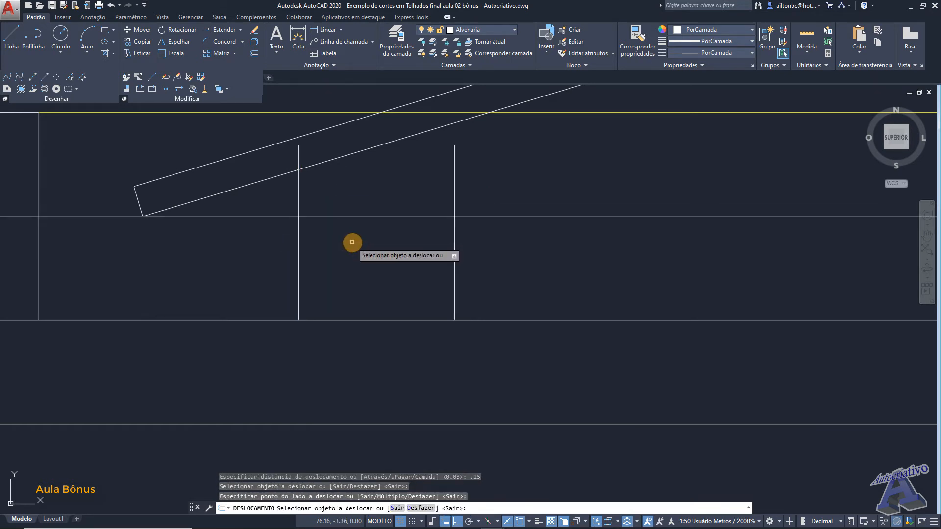
pyautogui.scroll(-5, 353, 242)
pyautogui.press('Escape')
pyautogui.scroll(5, 292, 250)
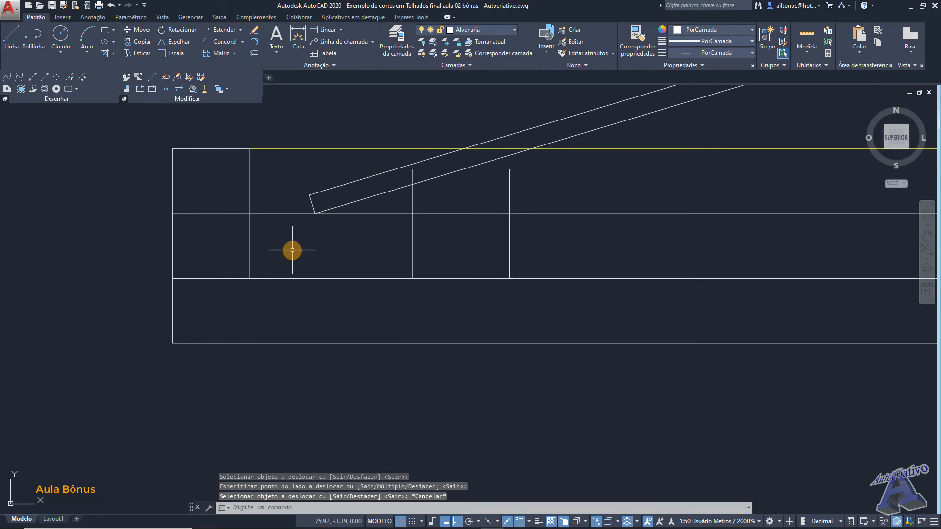
pyautogui.write('dist')
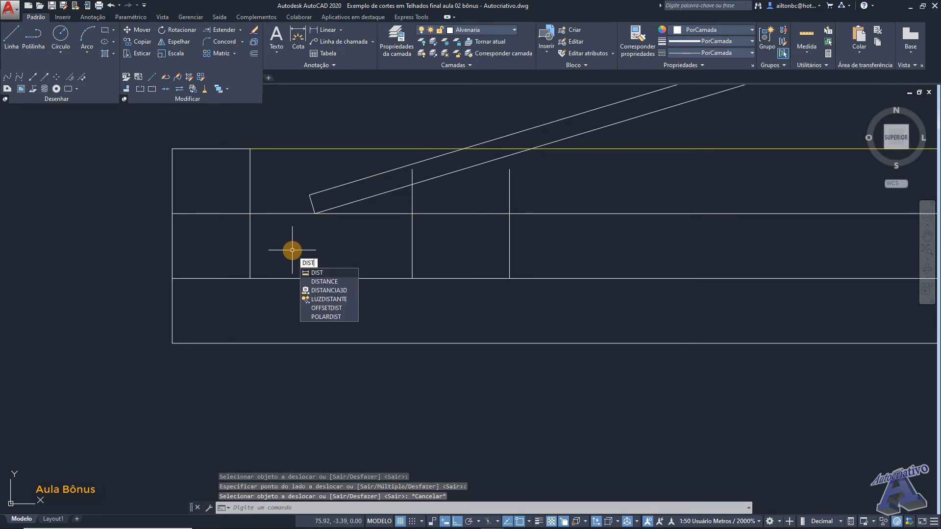
pyautogui.press('Return')
pyautogui.click(172, 279)
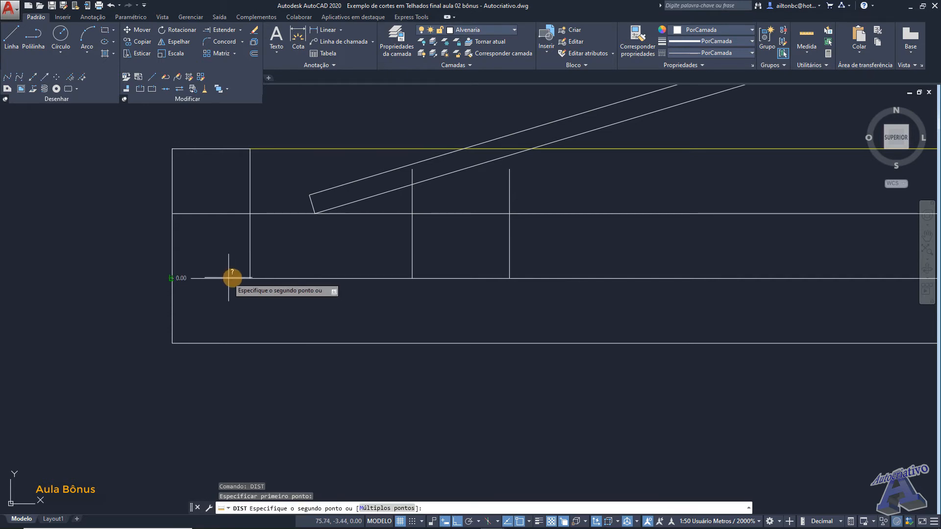
pyautogui.press('Escape')
# Step: Erase the vertical line offset 0.15 from the left support's outer line
pyautogui.moveTo(465, 255); pyautogui.dragTo(382, 293, button='middle')
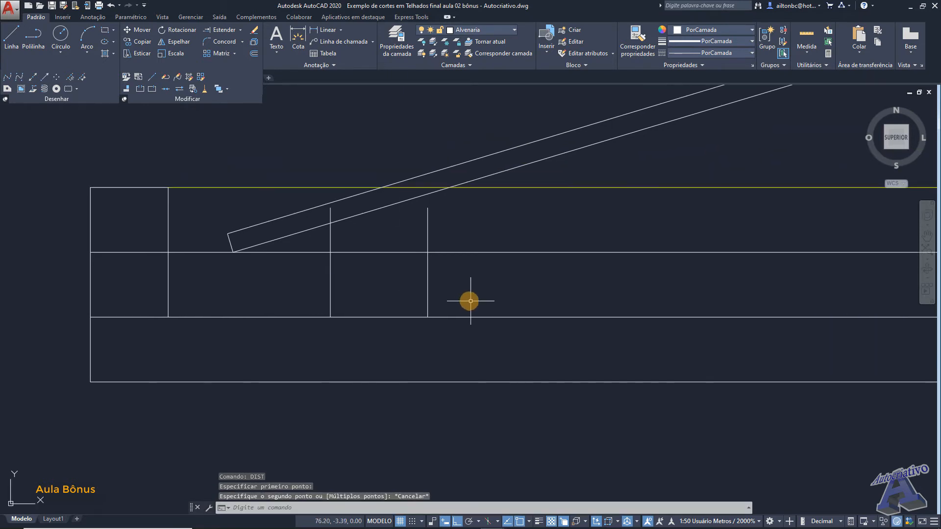
pyautogui.click(471, 300)
pyautogui.click(420, 279)
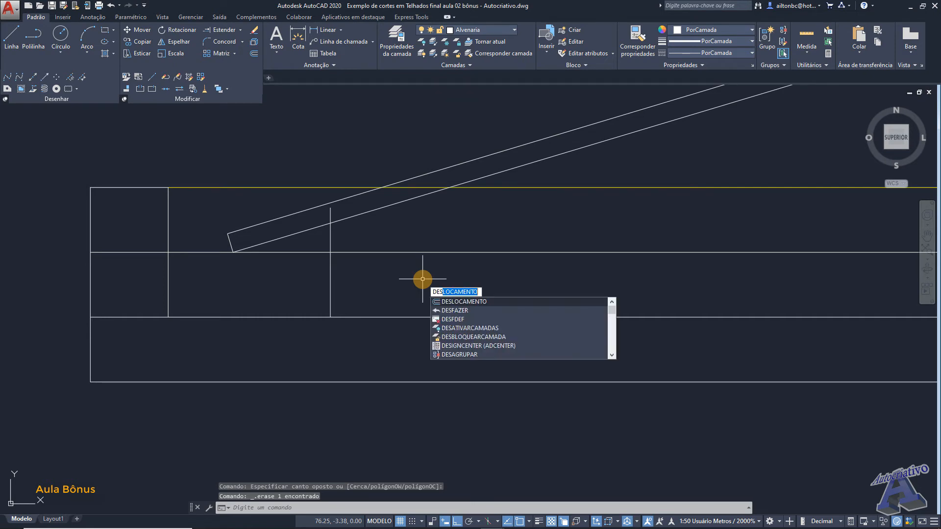
# Step: Offset the left support's outer vertical line 0.12 toward the middle of the roof
pyautogui.press('Return')
pyautogui.press('Return')
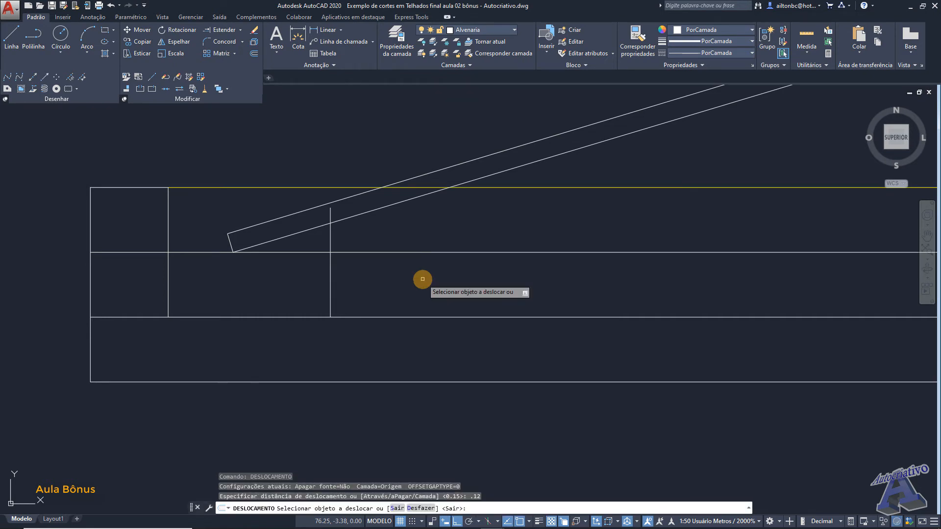
pyautogui.click(331, 283)
pyautogui.click(382, 285)
pyautogui.press('Escape')
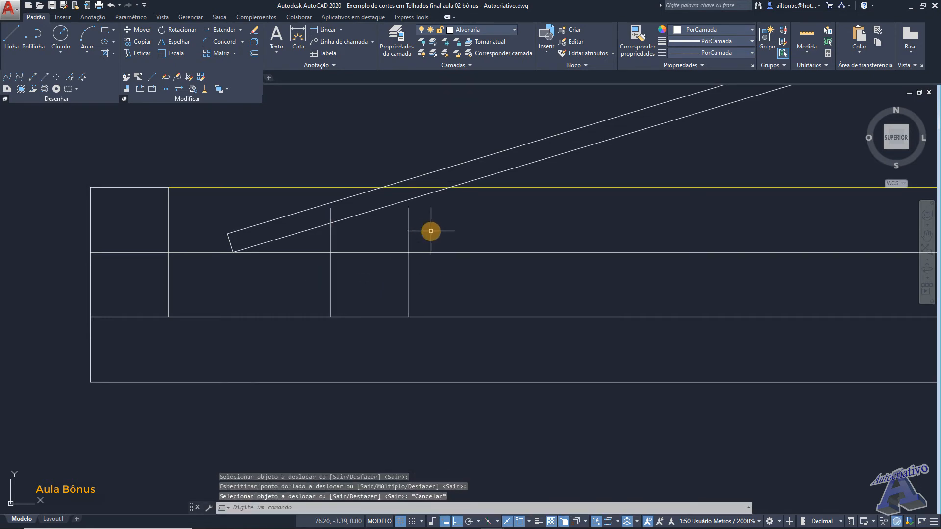
# Step: Stretch the upper end of the left support's inner line straight up about 0.08, past both edges of the roof slope
pyautogui.click(431, 231)
pyautogui.click(402, 222)
pyautogui.click(408, 208)
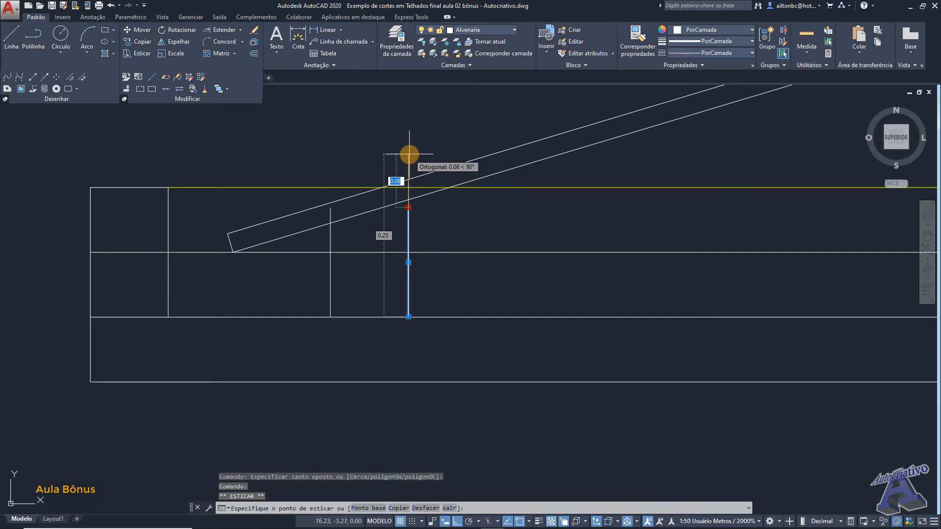
pyautogui.click(409, 154)
pyautogui.press('Escape')
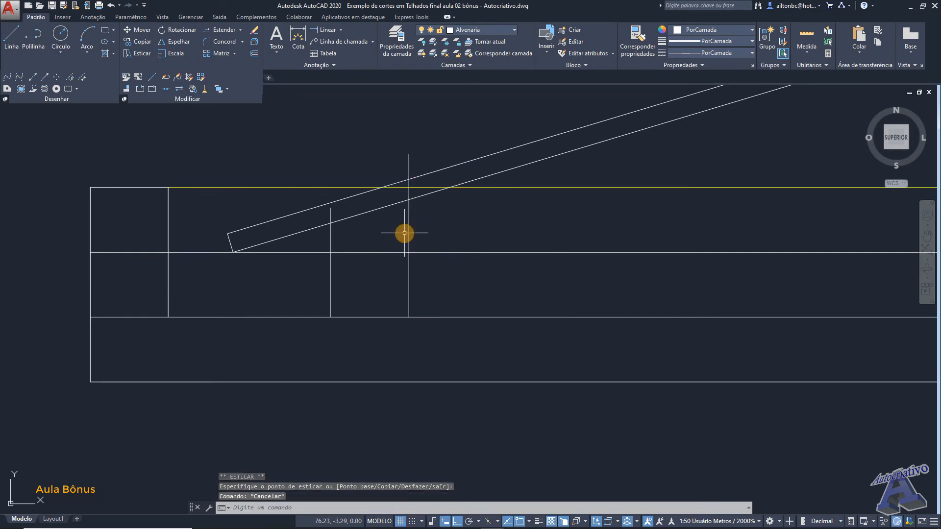
# Step: Trim the tops of both left support lines at the lower edge of the left roof slope
pyautogui.scroll(-4, 405, 234)
pyautogui.scroll(4, 399, 219)
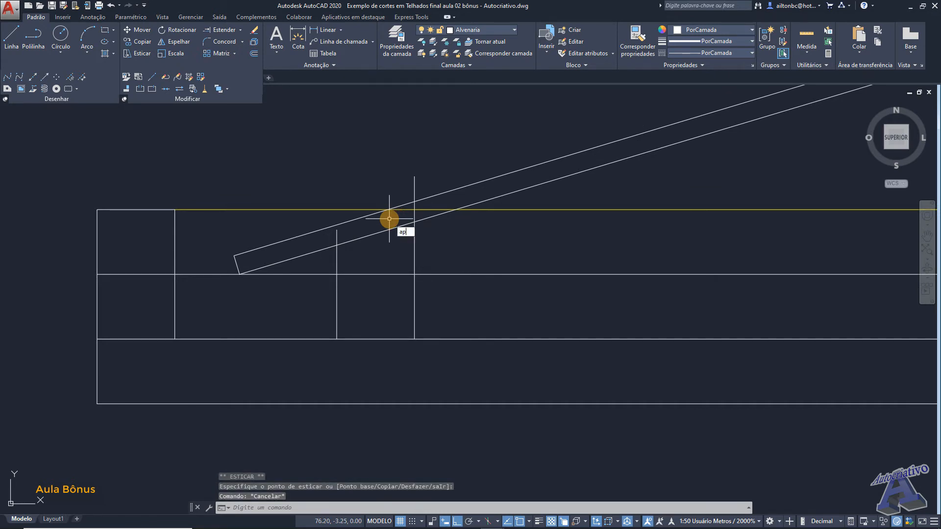
pyautogui.press('Return')
pyautogui.click(391, 228)
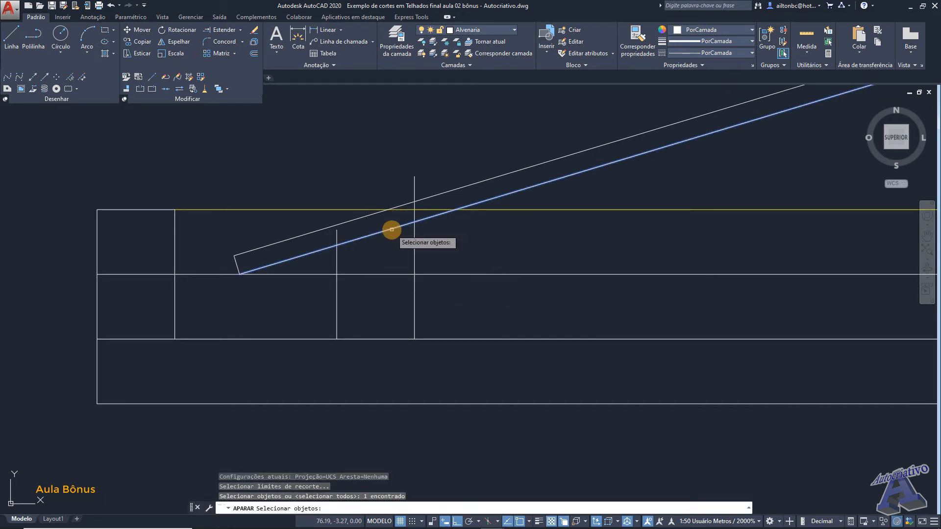
pyautogui.press('Return')
pyautogui.scroll(4, 396, 228)
pyautogui.scroll(2, 413, 224)
pyautogui.click(485, 177)
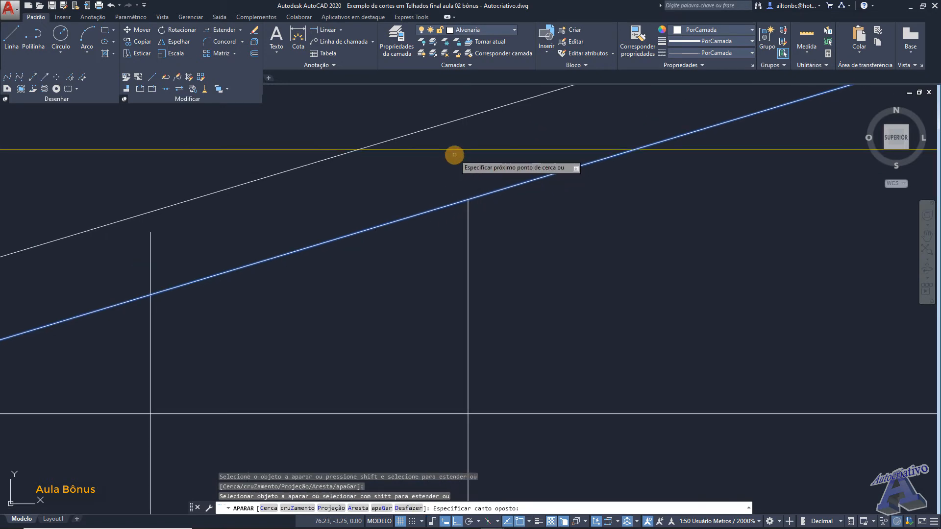
pyautogui.click(453, 155)
pyautogui.scroll(-2, 410, 194)
pyautogui.press('Escape')
pyautogui.scroll(-6, 314, 252)
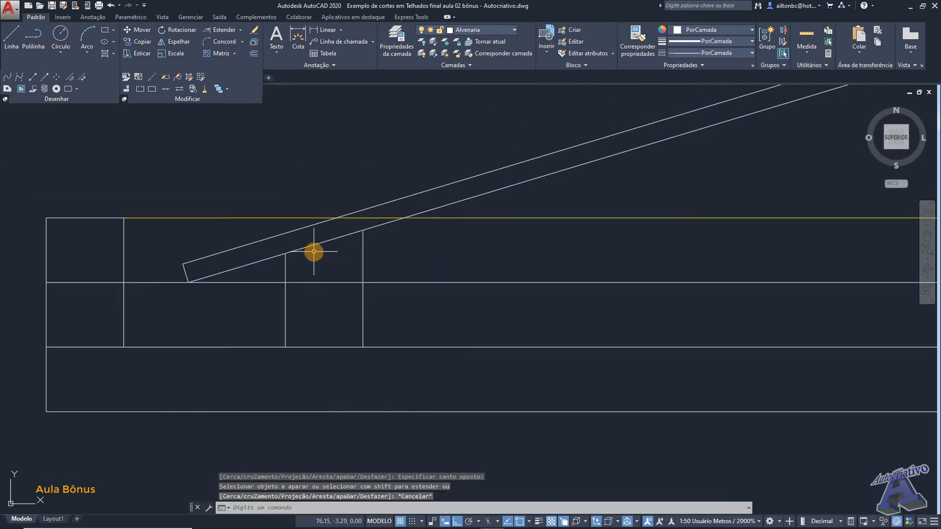
# Step: Erase the horizontal guide line at the level of the left slope's lower end
pyautogui.moveTo(398, 275); pyautogui.dragTo(362, 281, button='middle')
pyautogui.click(391, 295)
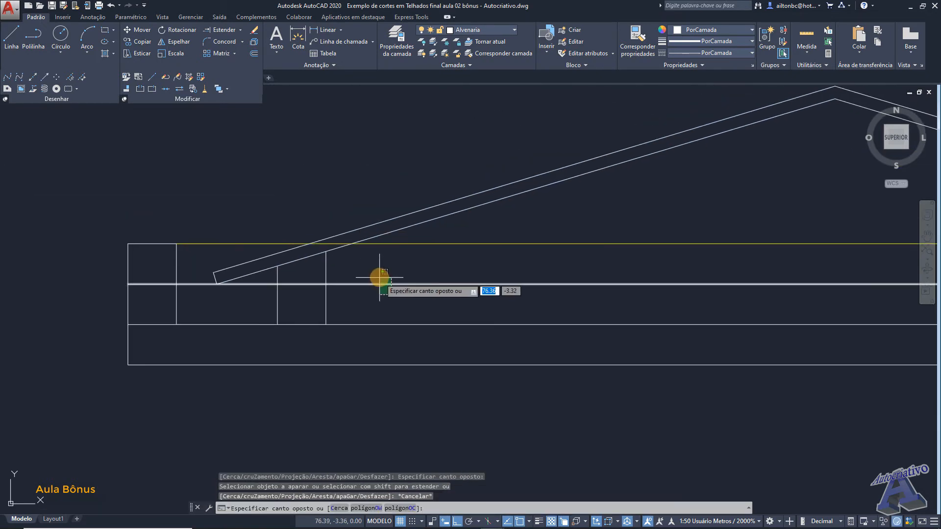
pyautogui.click(379, 276)
pyautogui.press('Delete')
pyautogui.scroll(-2, 379, 277)
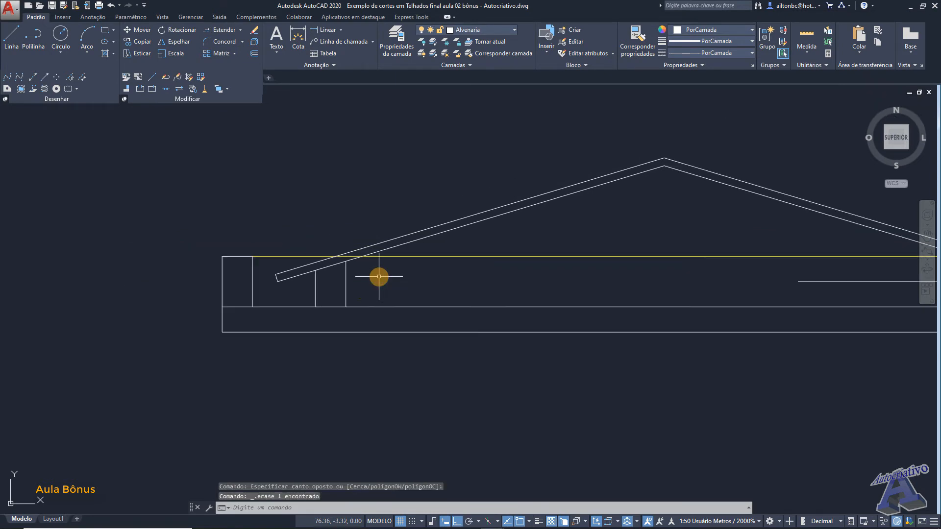
# Step: Mirror the two left support lines about a vertical axis through the roof ridge, keeping the originals
pyautogui.scroll(4, 360, 293)
pyautogui.click(385, 292)
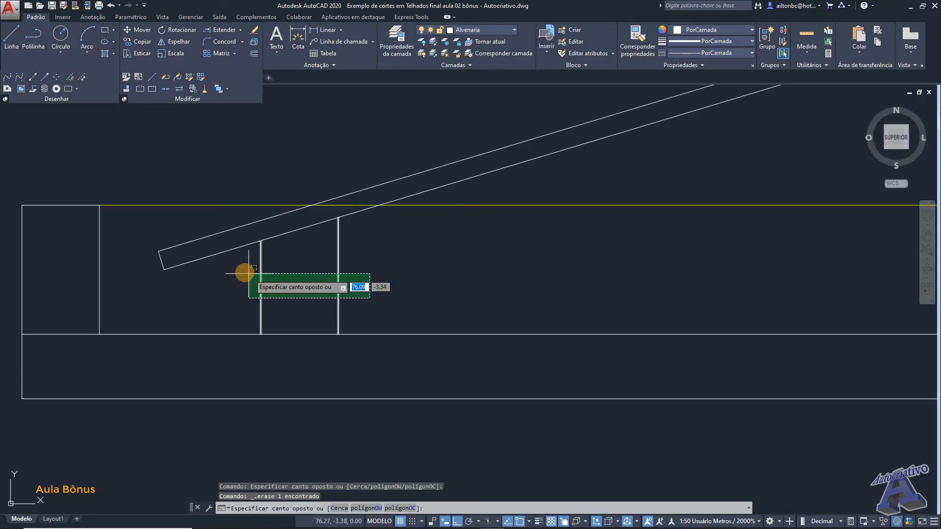
pyautogui.click(247, 268)
pyautogui.click(186, 41)
pyautogui.scroll(-3, 470, 147)
pyautogui.moveTo(720, 131); pyautogui.dragTo(554, 235, button='middle')
pyautogui.click(571, 175)
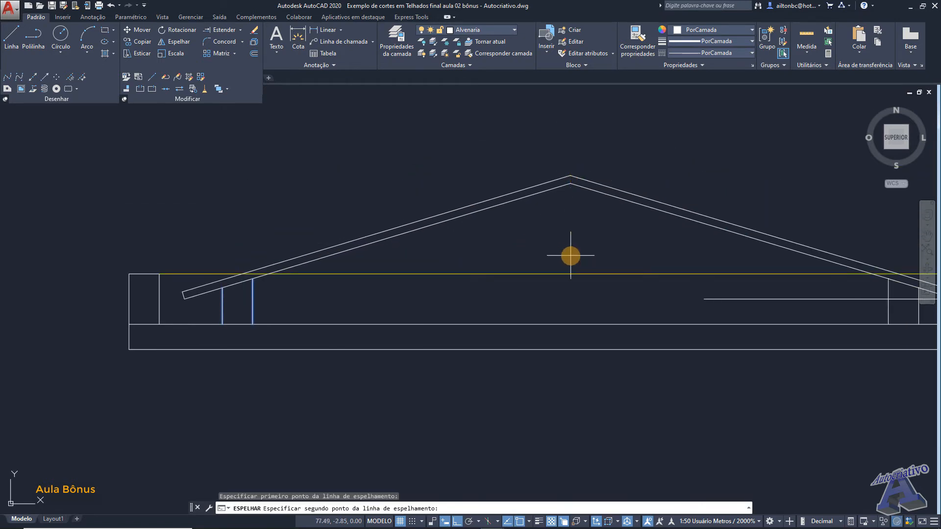
pyautogui.click(571, 255)
pyautogui.press('Return')
# Step: Erase the remaining horizontal guide line at the level of the right slope's lower end
pyautogui.moveTo(570, 256); pyautogui.dragTo(263, 248, button='middle')
pyautogui.scroll(2, 487, 280)
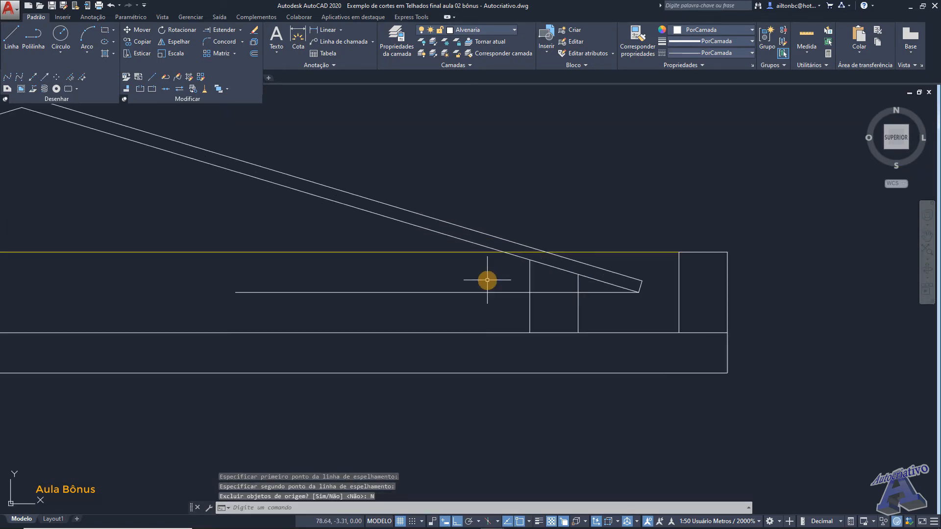
pyautogui.click(487, 280)
pyautogui.click(469, 301)
pyautogui.press('Delete')
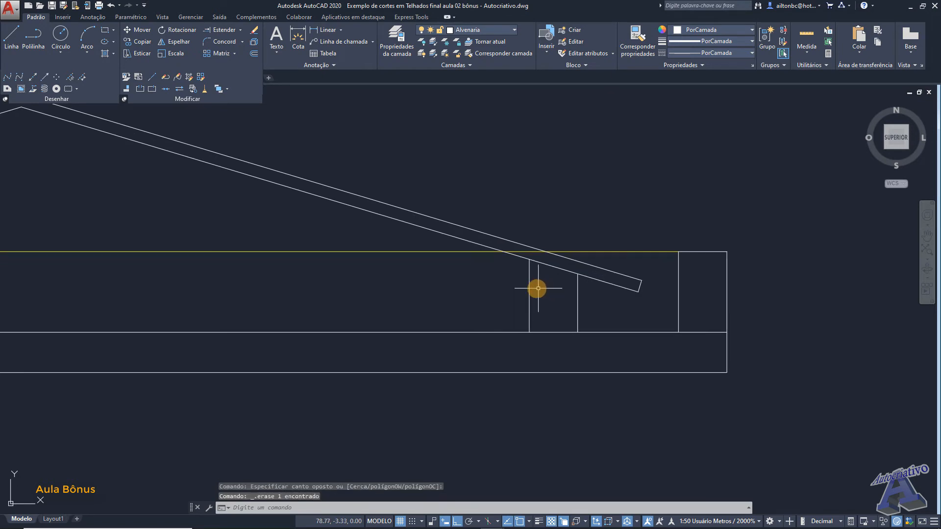
# Step: Examine the drawn section and the roof plan's upper triangular slope as seen from the BB cut line
pyautogui.scroll(-4, 538, 289)
pyautogui.moveTo(426, 280); pyautogui.dragTo(533, 283, button='middle')
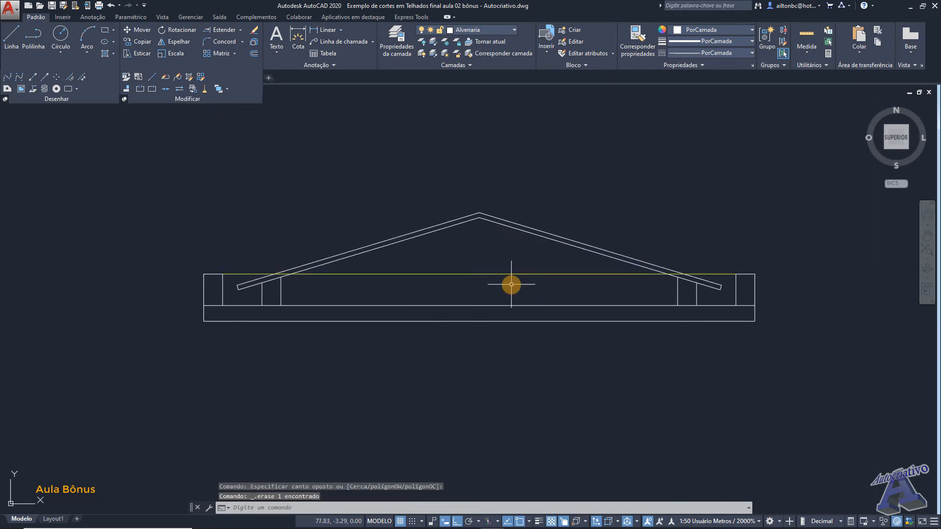
pyautogui.scroll(-10, 511, 285)
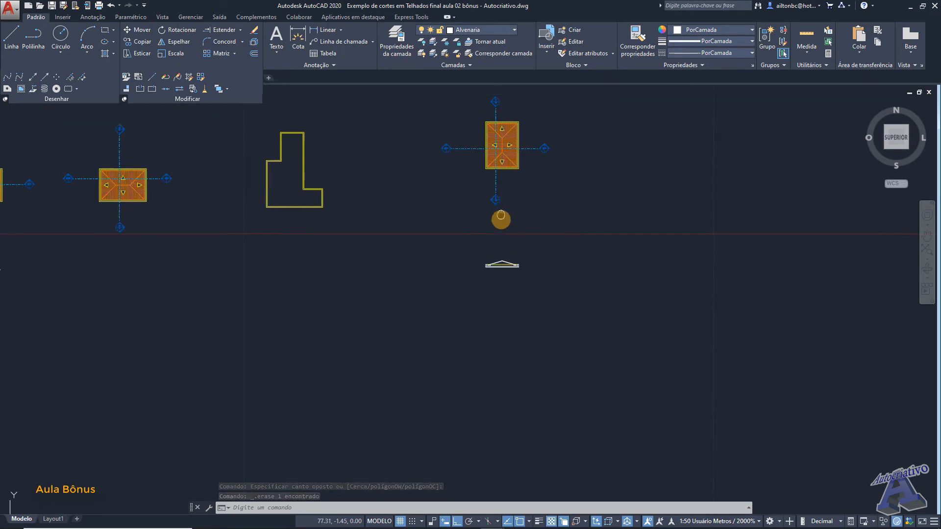
pyautogui.moveTo(502, 216); pyautogui.dragTo(513, 278, button='middle')
pyautogui.scroll(8, 524, 240)
pyautogui.scroll(-2, 531, 227)
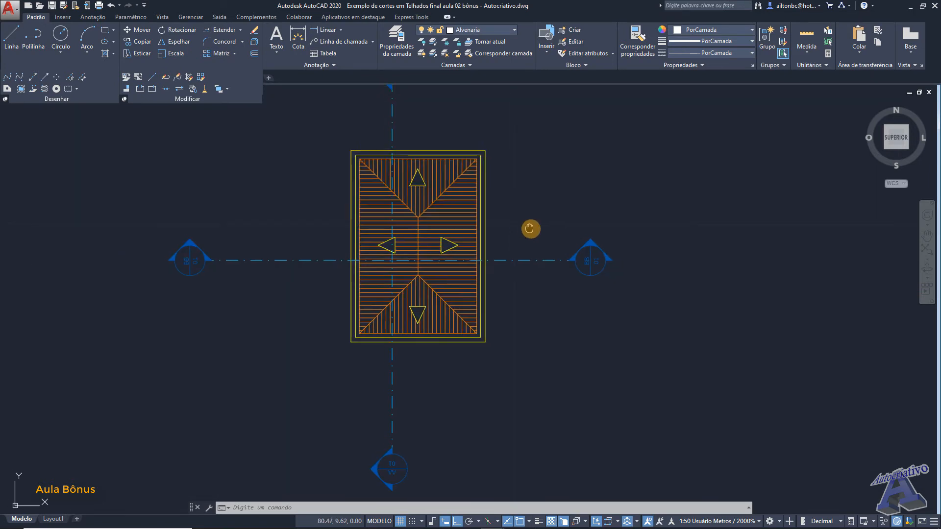
pyautogui.moveTo(532, 227); pyautogui.dragTo(644, 260, button='middle')
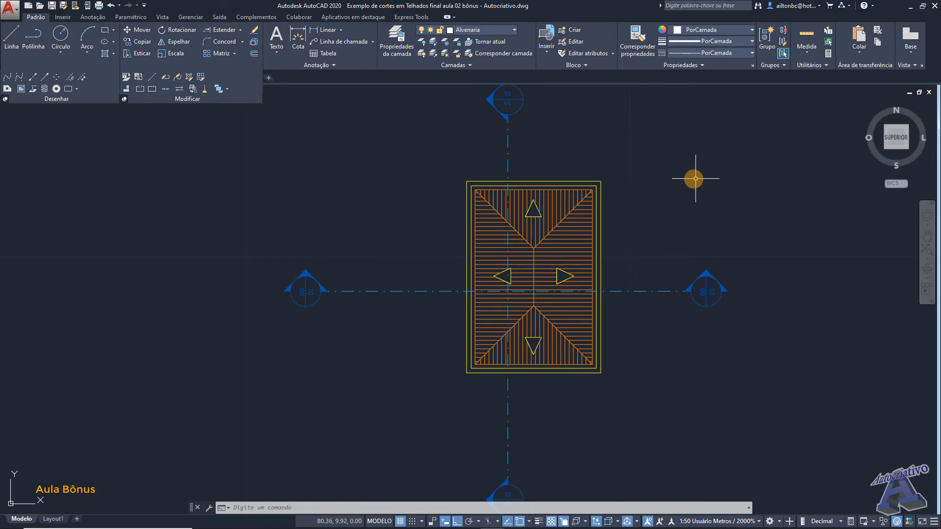
pyautogui.scroll(2, 557, 185)
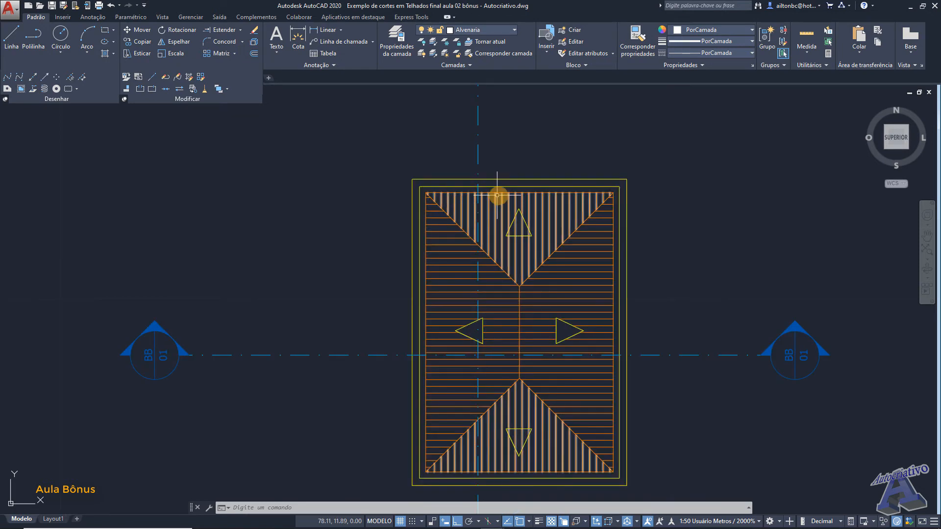
pyautogui.scroll(2, 596, 189)
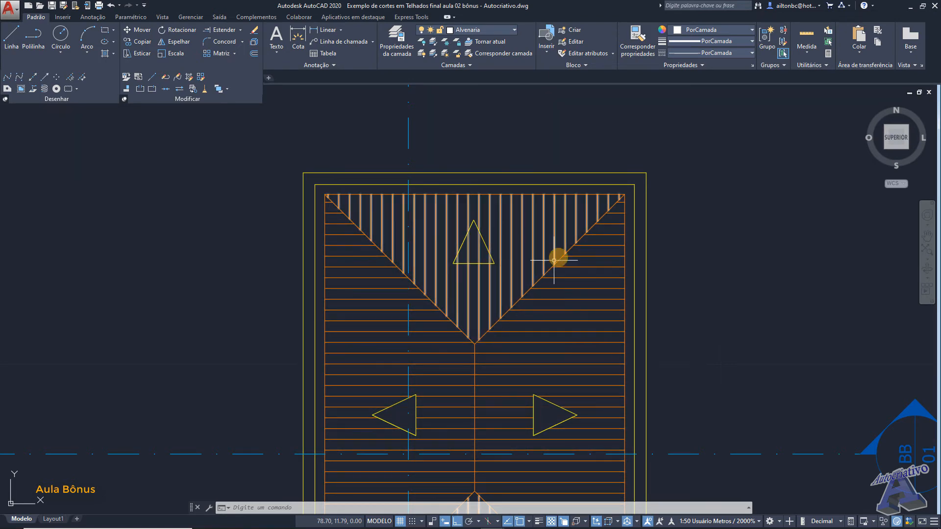
pyautogui.scroll(-8, 571, 316)
pyautogui.moveTo(551, 473); pyautogui.dragTo(546, 252, button='middle')
pyautogui.scroll(-2, 509, 229)
pyautogui.scroll(6, 507, 257)
pyautogui.scroll(8, 509, 253)
pyautogui.scroll(-5, 532, 250)
pyautogui.scroll(-3, 541, 191)
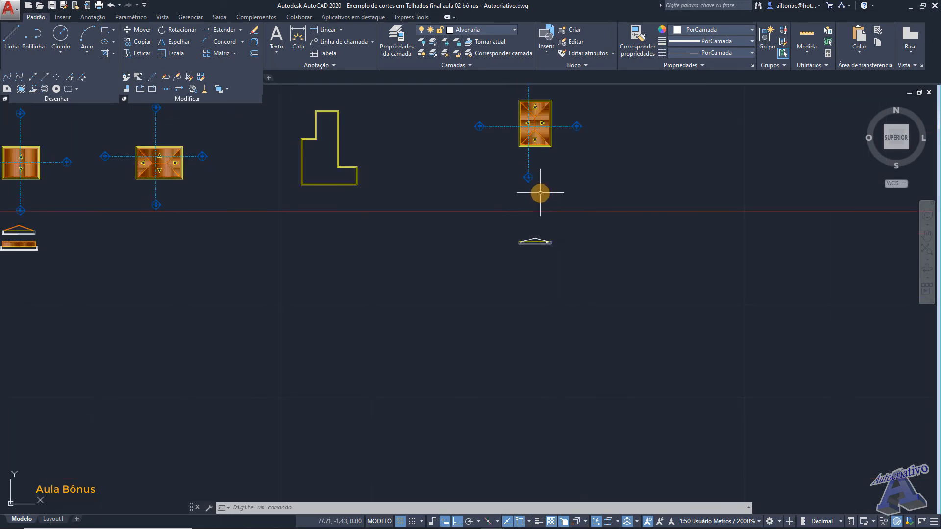
# Step: Examine where the plan's upper hip lines meet the ridge and compare this with the section below
pyautogui.moveTo(540, 192); pyautogui.dragTo(514, 315, button='middle')
pyautogui.scroll(5, 509, 294)
pyautogui.scroll(4, 508, 273)
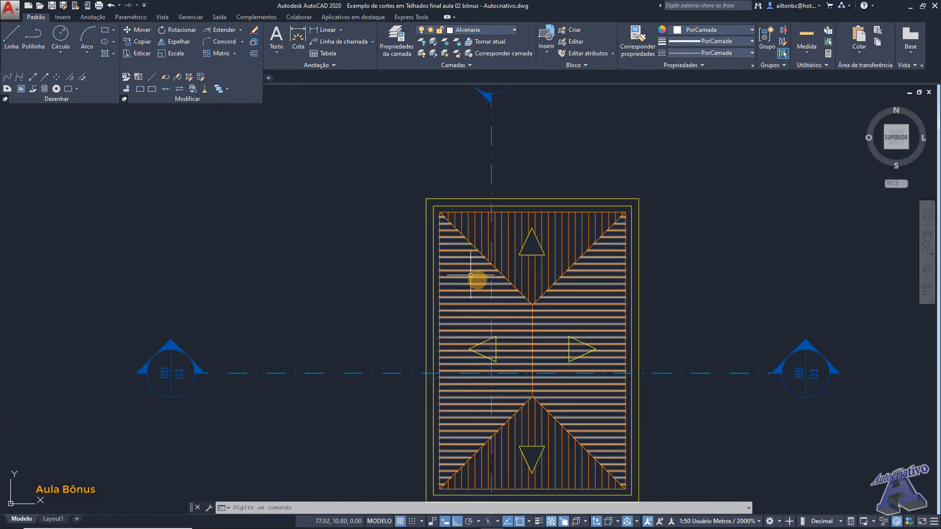
pyautogui.scroll(4, 532, 304)
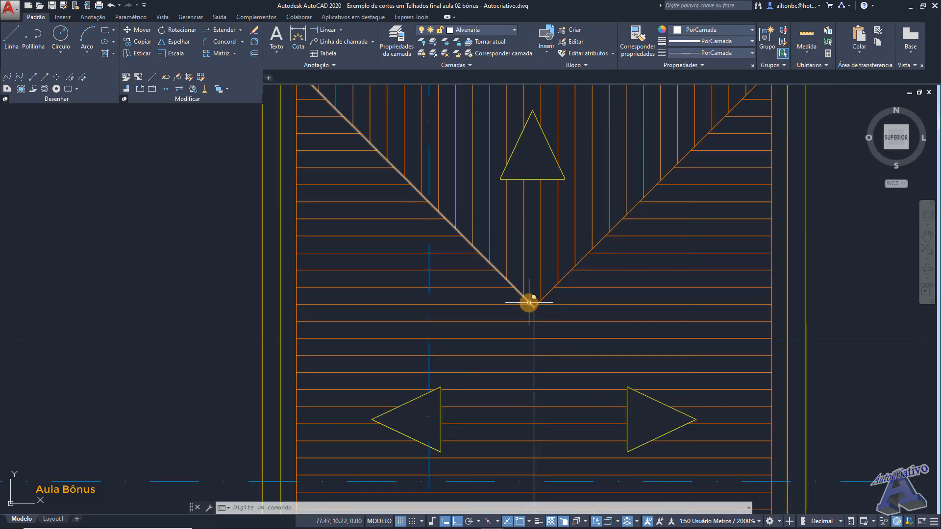
pyautogui.scroll(-2, 511, 290)
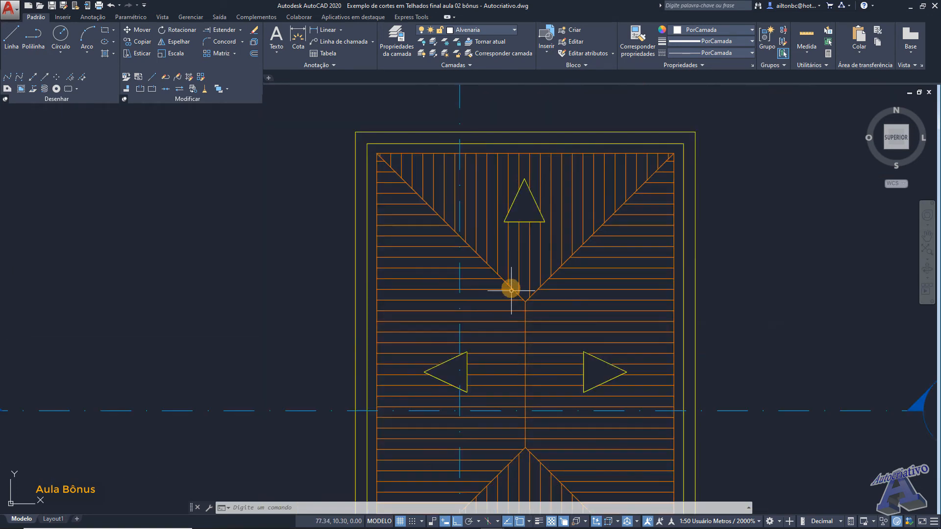
pyautogui.scroll(-5, 374, 152)
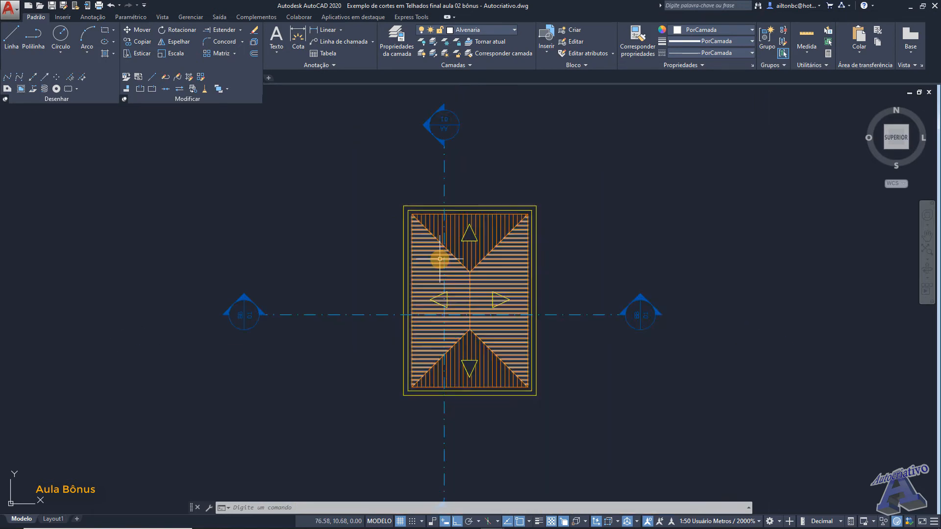
pyautogui.scroll(-3, 456, 352)
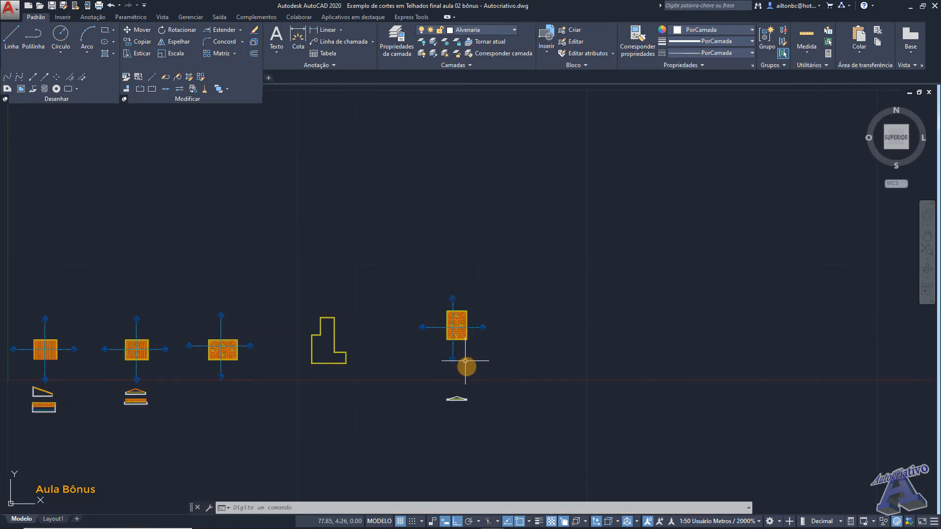
pyautogui.scroll(9, 464, 364)
pyautogui.scroll(2, 453, 415)
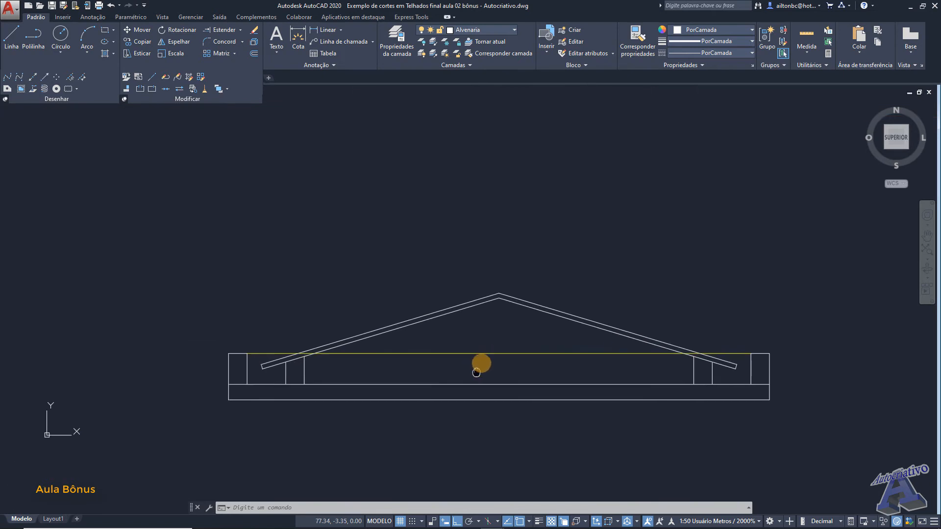
pyautogui.scroll(-2, 492, 332)
pyautogui.scroll(4, 492, 333)
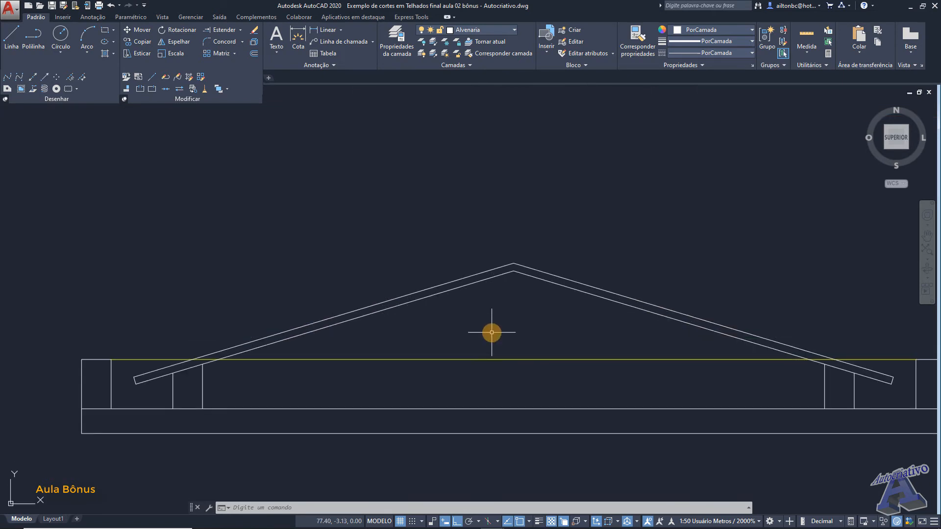
# Step: Draw a horizontal line joining the bottom corners of the left and right slopes' lower ends
pyautogui.write('l')
pyautogui.press('Return')
pyautogui.scroll(4, 185, 390)
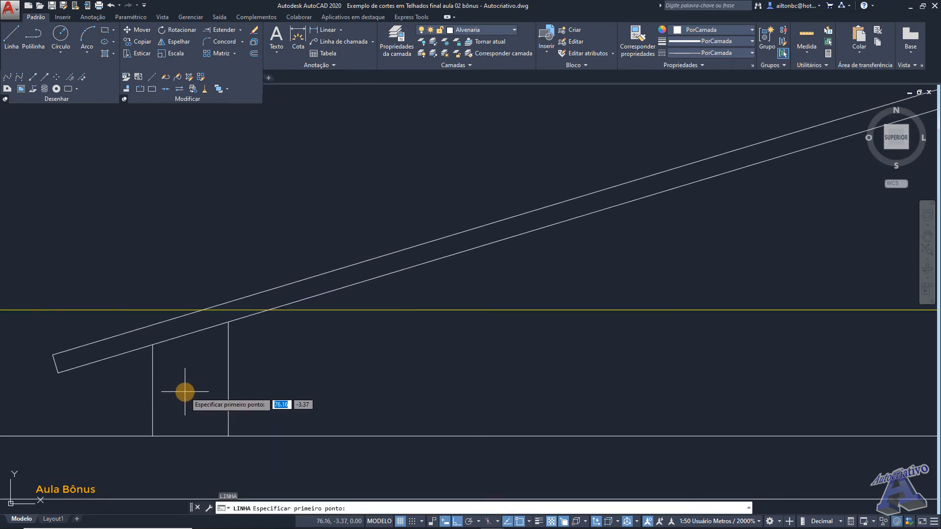
pyautogui.click(58, 373)
pyautogui.scroll(-6, 347, 389)
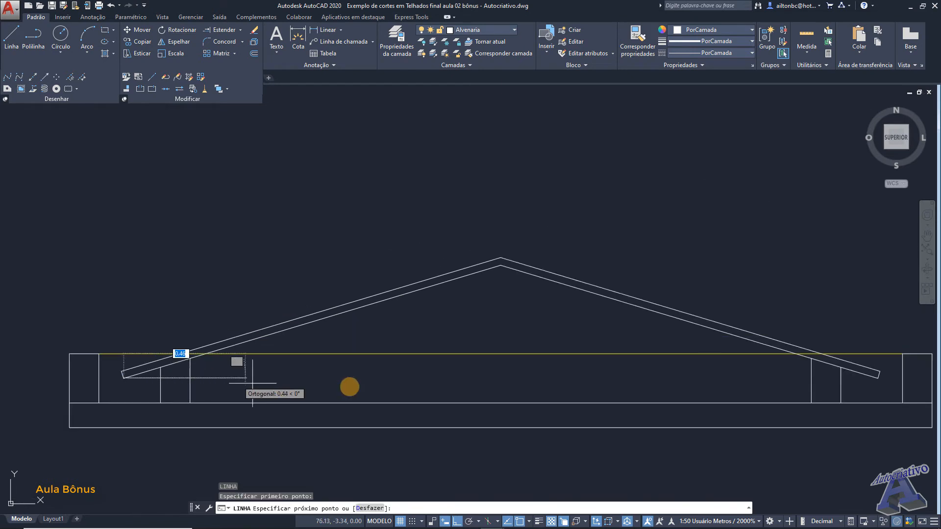
pyautogui.scroll(5, 521, 390)
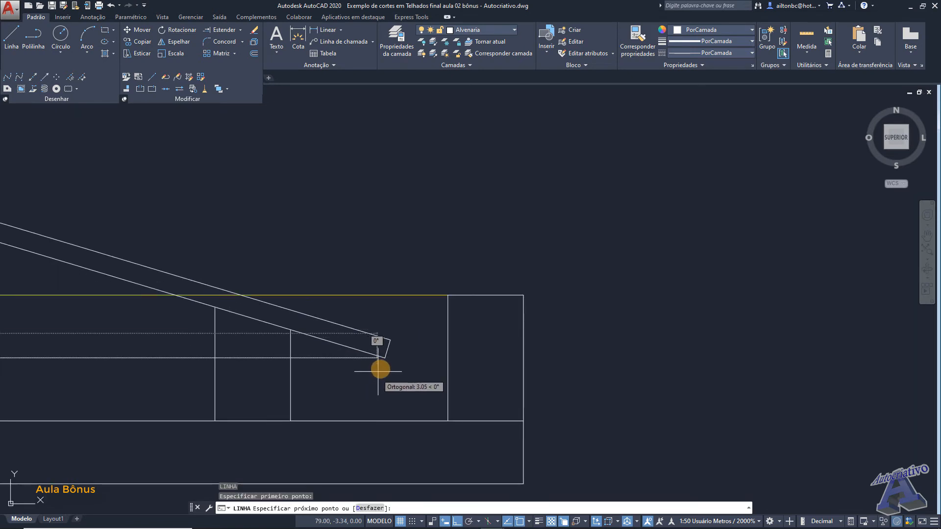
pyautogui.click(385, 359)
pyautogui.press('Escape')
# Step: Trim the new horizontal line inside the right and left supports so it stops at their faces
pyautogui.scroll(-2, 265, 375)
pyautogui.moveTo(265, 375); pyautogui.dragTo(475, 374, button='middle')
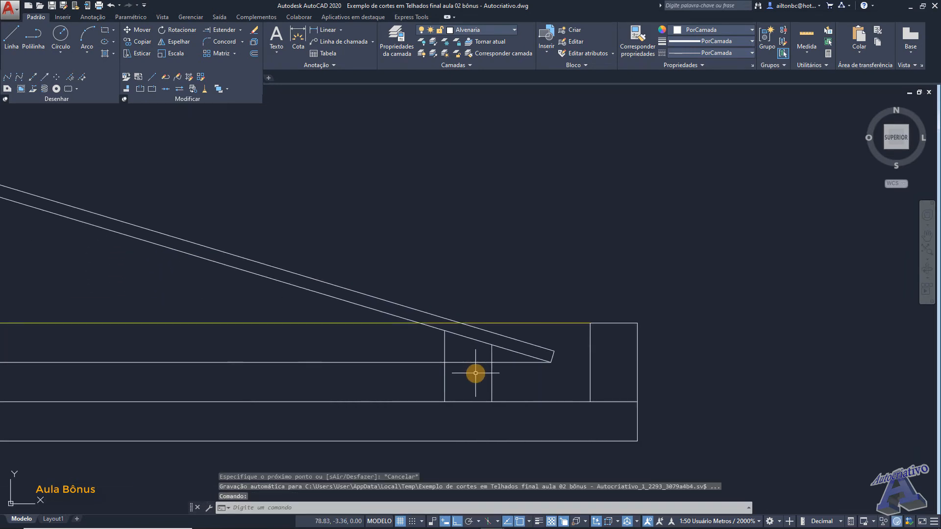
pyautogui.write('ap')
pyautogui.press('Return')
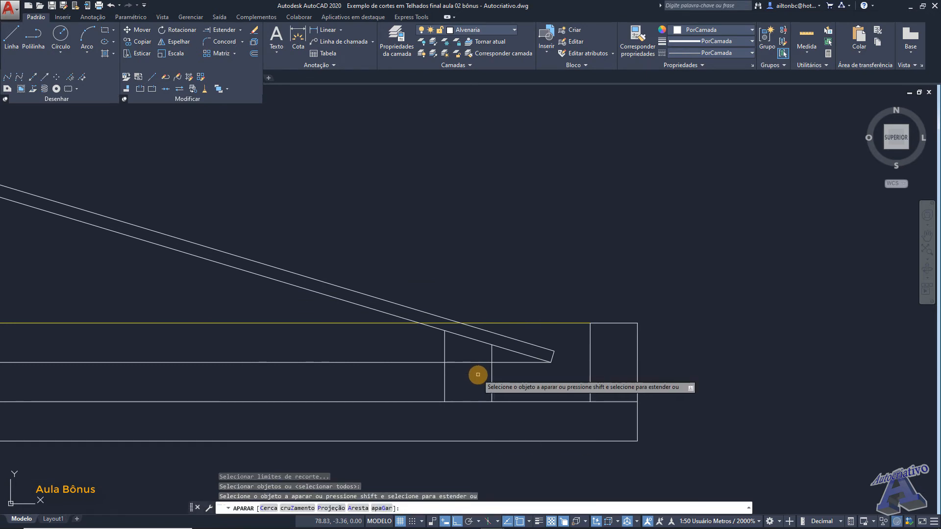
pyautogui.click(478, 375)
pyautogui.click(470, 358)
pyautogui.scroll(-2, 473, 371)
pyautogui.moveTo(334, 363); pyautogui.dragTo(622, 364, button='middle')
pyautogui.moveTo(135, 361); pyautogui.dragTo(383, 330, button='middle')
pyautogui.scroll(5, 364, 342)
pyautogui.click(364, 331)
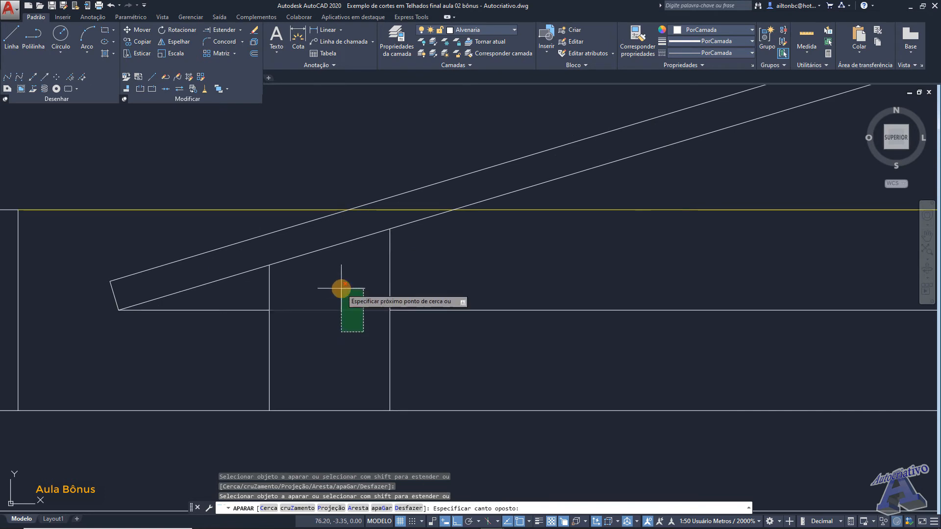
pyautogui.click(341, 289)
pyautogui.scroll(-3, 374, 307)
pyautogui.scroll(1, 407, 315)
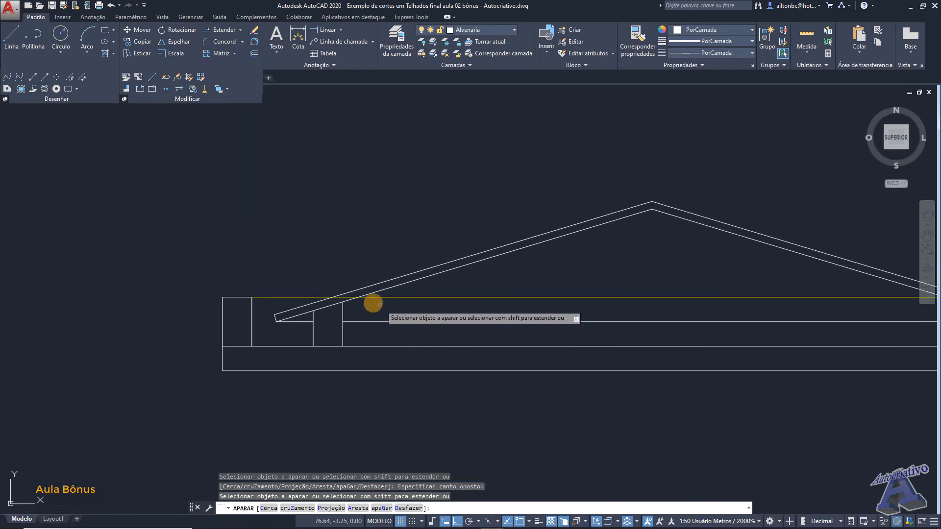
pyautogui.press('Escape')
# Step: Trim the yellow wall-top line where it passes through the thickness of the left and right slopes
pyautogui.scroll(3, 345, 297)
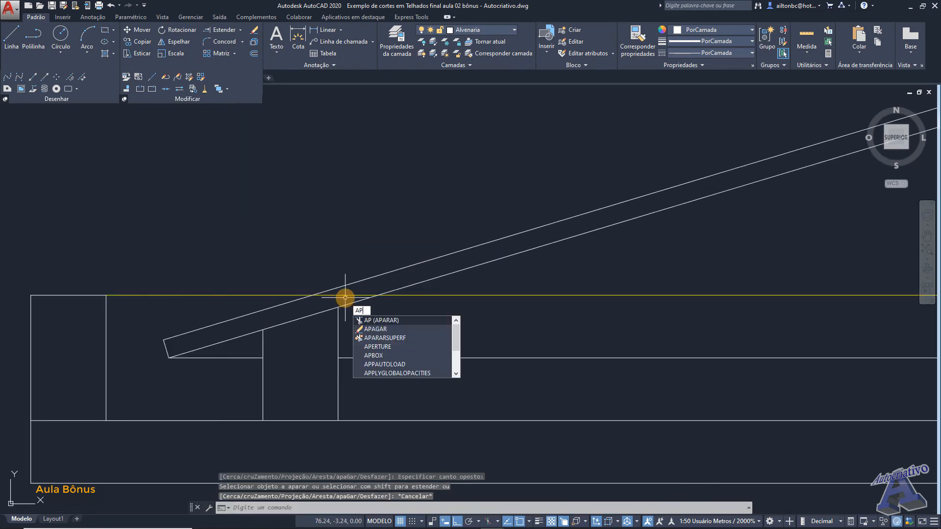
pyautogui.press('Return')
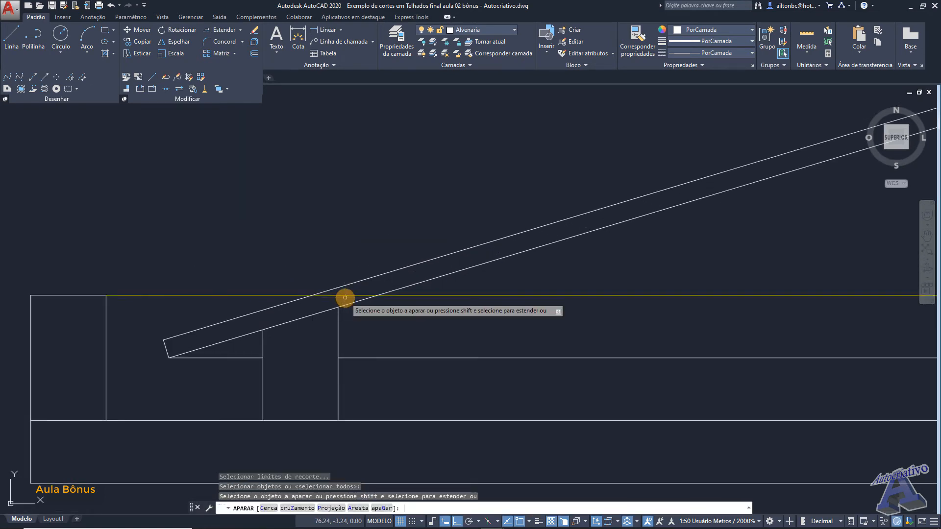
pyautogui.click(343, 295)
pyautogui.scroll(-5, 539, 309)
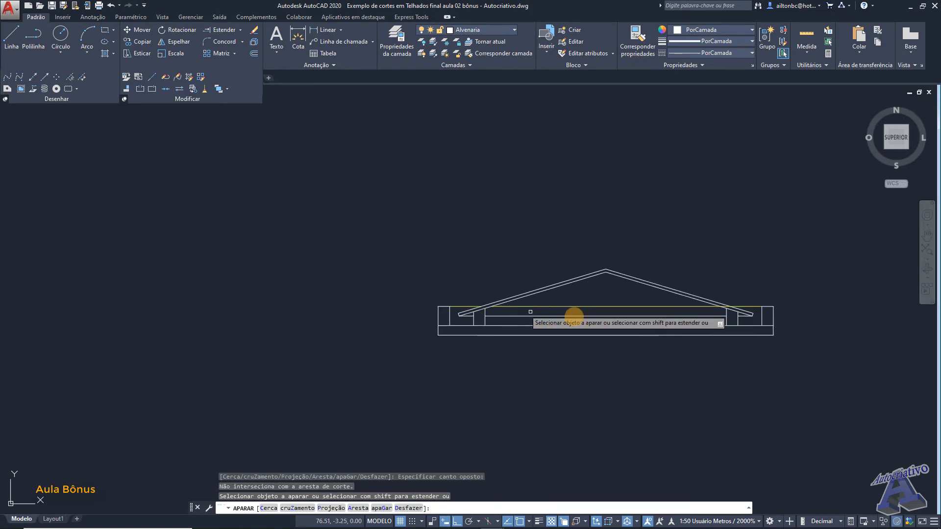
pyautogui.scroll(1, 401, 315)
pyautogui.scroll(4, 554, 295)
pyautogui.click(587, 283)
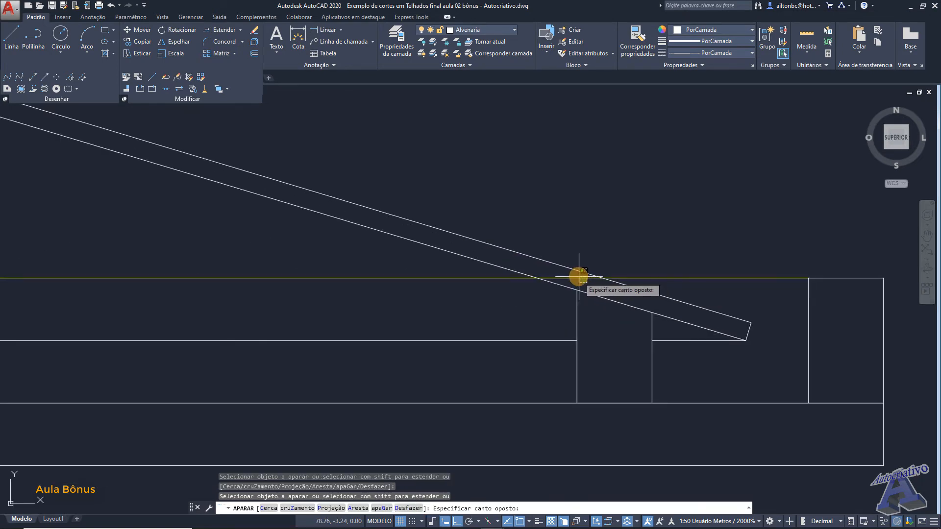
pyautogui.click(577, 276)
pyautogui.press('Escape')
pyautogui.scroll(-2, 528, 290)
pyautogui.moveTo(476, 299); pyautogui.dragTo(651, 307, button='middle')
pyautogui.scroll(-3, 637, 309)
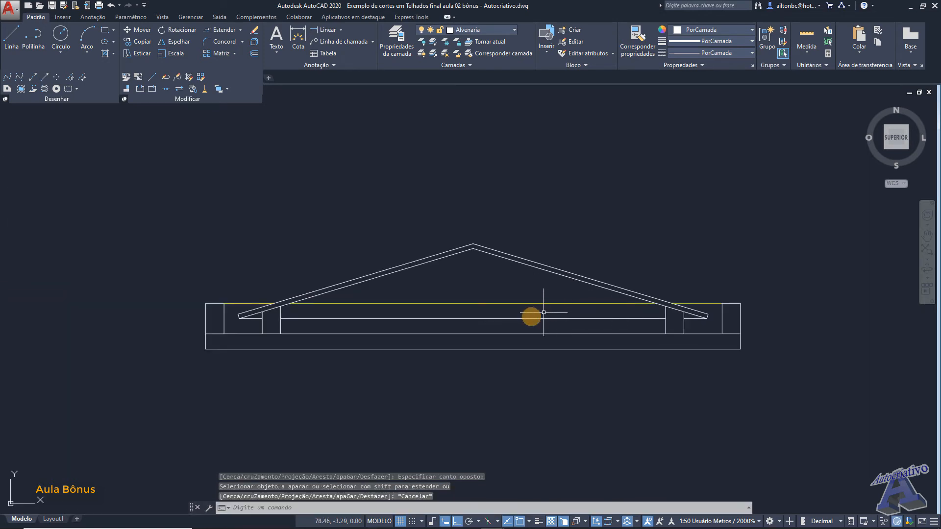
# Step: Erase the middle piece of the yellow wall-top line beneath the two slopes
pyautogui.click(523, 309)
pyautogui.click(508, 293)
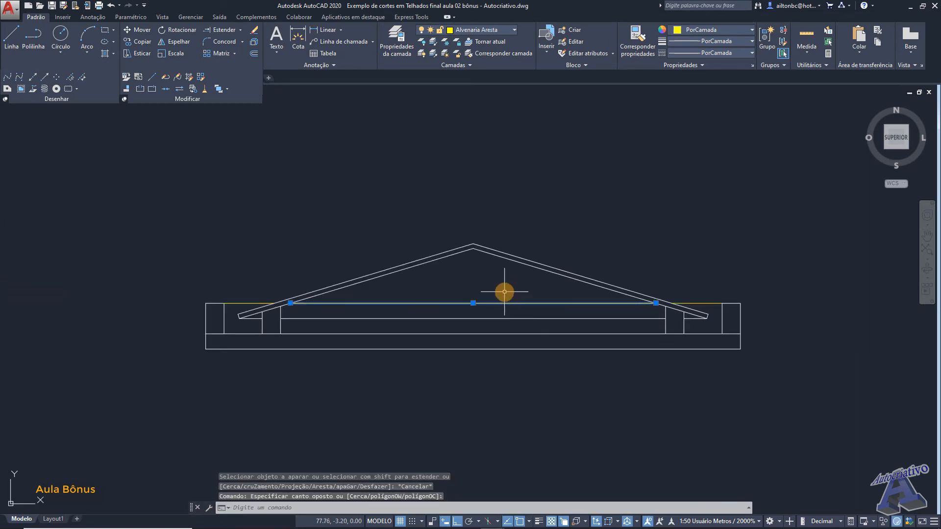
pyautogui.press('Delete')
pyautogui.scroll(2, 343, 248)
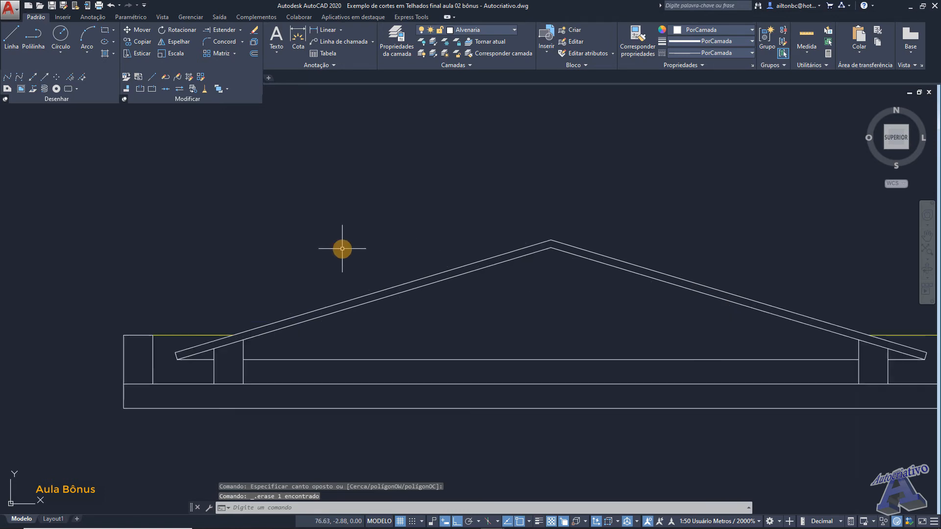
pyautogui.moveTo(347, 237)
pyautogui.mouseDown(button='middle')
pyautogui.moveTo(279, 185)
pyautogui.moveTo(271, 197)
pyautogui.moveTo(339, 232)
pyautogui.mouseUp(button='middle')
pyautogui.scroll(-2, 271, 197)
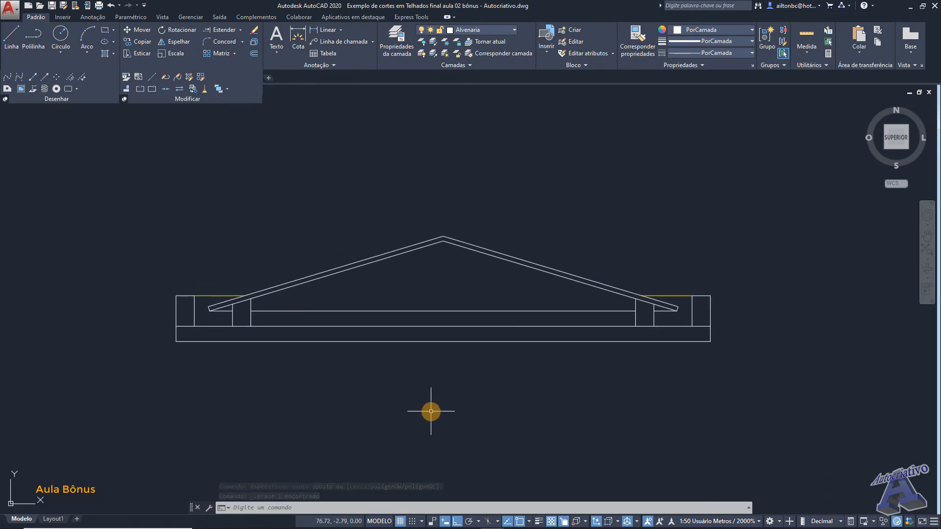
# Step: Examine the finished sections under the single-slope and gable roof plans and compare them with the hip roof section
pyautogui.scroll(-5, 431, 411)
pyautogui.scroll(5, 405, 414)
pyautogui.scroll(-3, 405, 387)
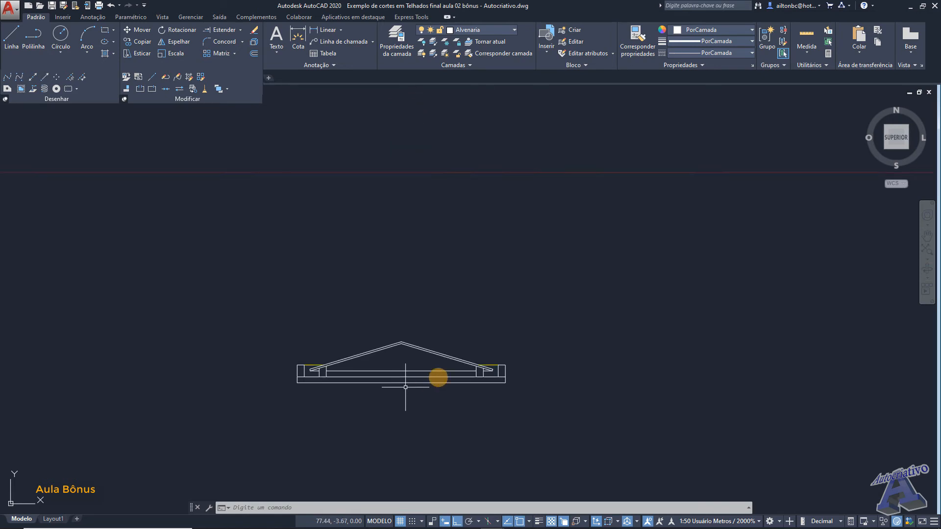
pyautogui.scroll(-8, 387, 348)
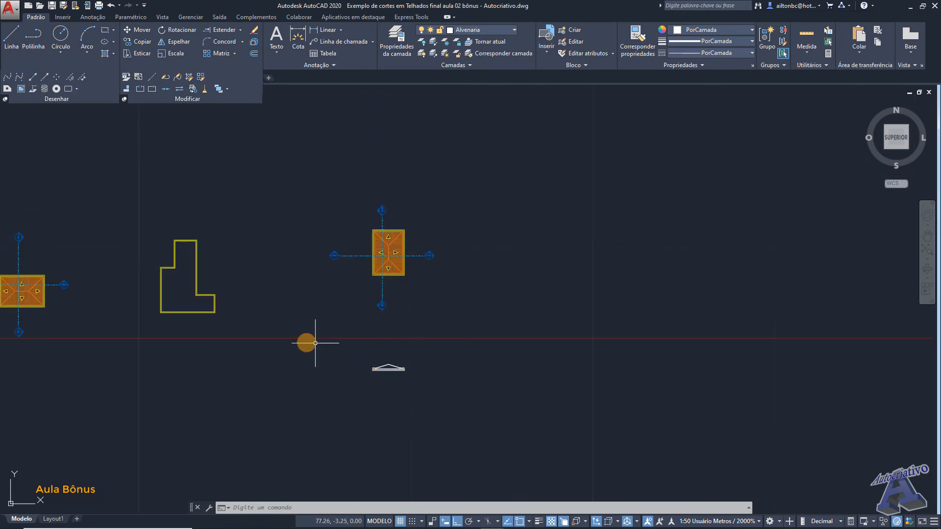
pyautogui.moveTo(314, 342); pyautogui.dragTo(752, 342, button='middle')
pyautogui.scroll(6, 329, 331)
pyautogui.scroll(-2, 311, 383)
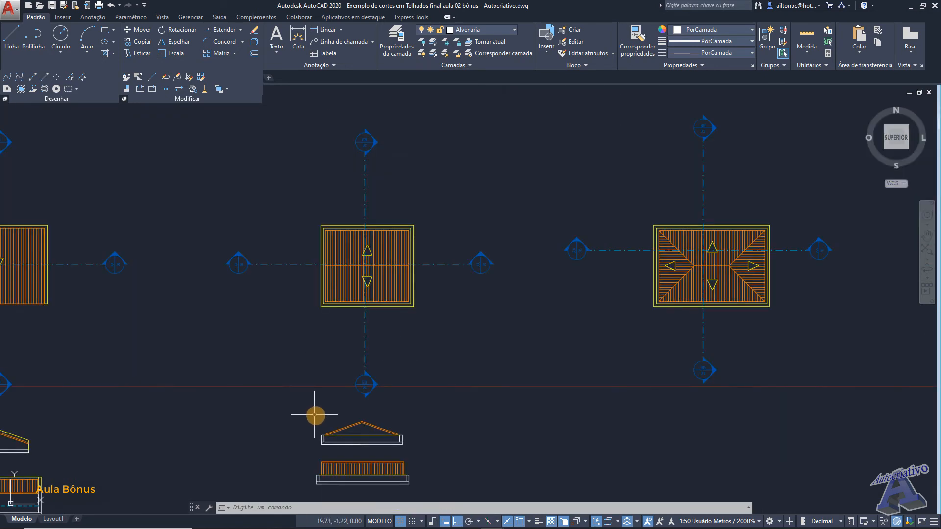
pyautogui.moveTo(315, 414); pyautogui.dragTo(454, 284, button='middle')
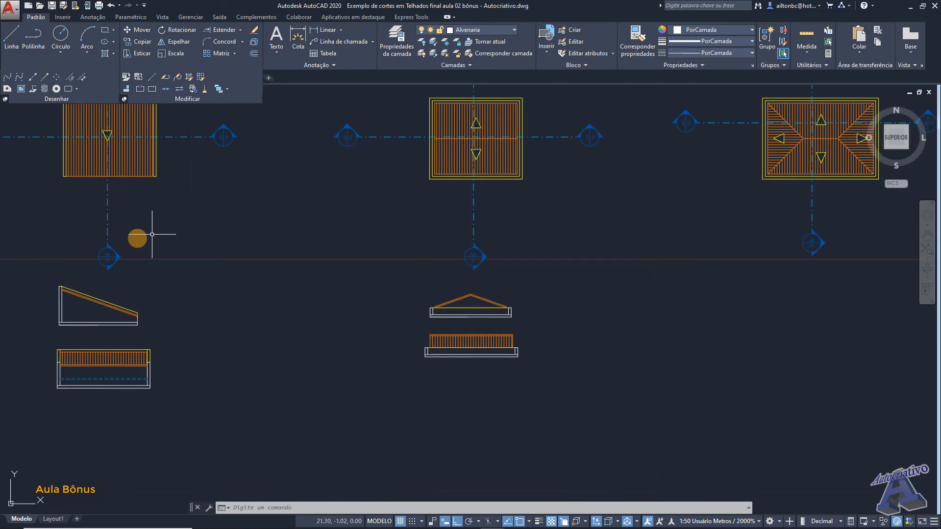
pyautogui.scroll(-3, 501, 308)
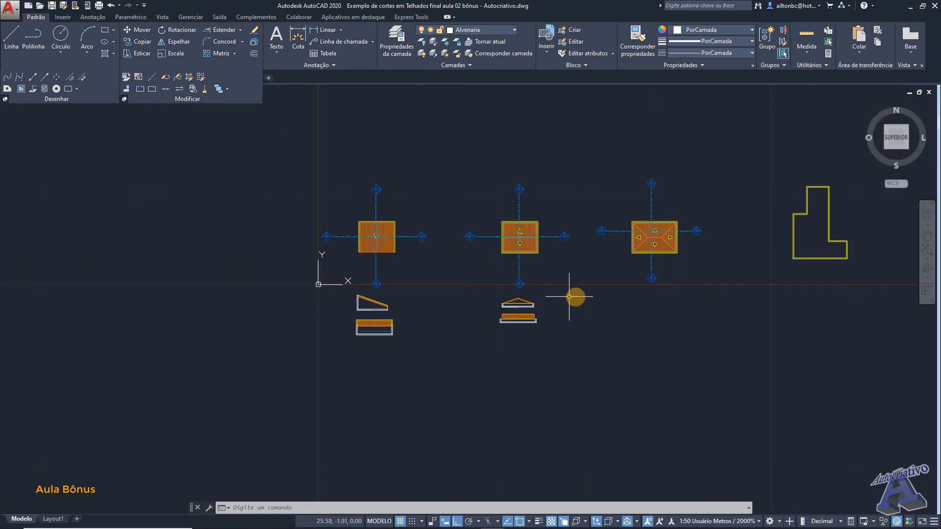
pyautogui.scroll(-2, 613, 306)
pyautogui.moveTo(654, 316); pyautogui.dragTo(402, 310, button='middle')
pyautogui.scroll(8, 401, 310)
pyautogui.scroll(6, 389, 319)
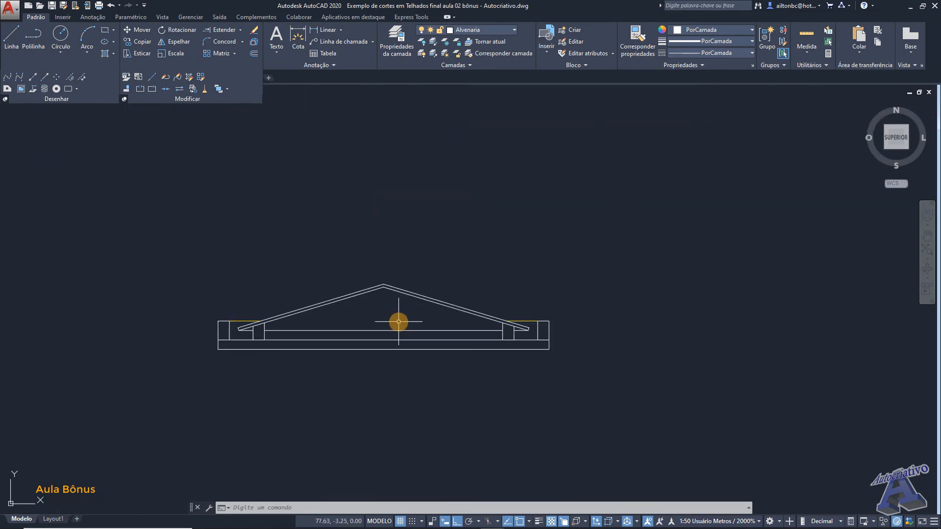
pyautogui.moveTo(448, 296); pyautogui.dragTo(506, 296, button='middle')
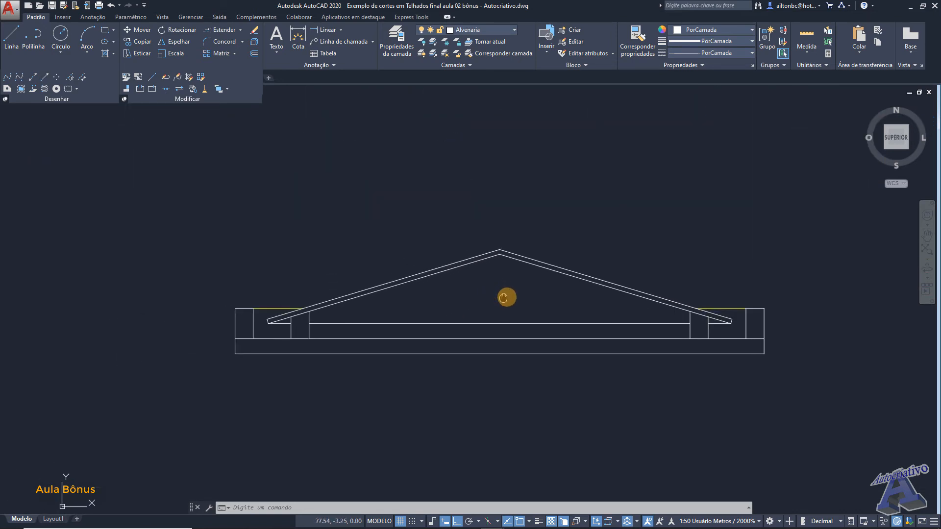
# Step: Assign both thick slopes and their end caps to the Telhado Corte layer and turn on line weight display
pyautogui.click(521, 278)
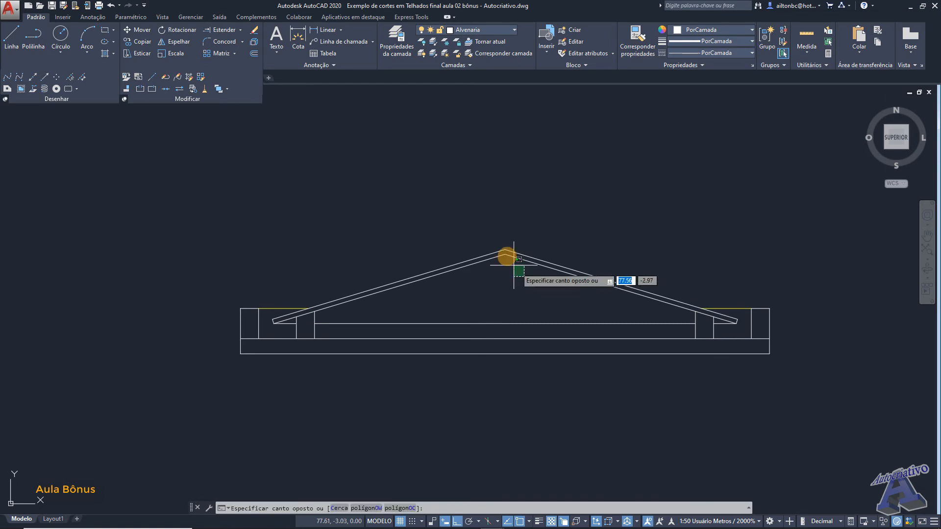
pyautogui.click(447, 255)
pyautogui.scroll(8, 272, 319)
pyautogui.click(293, 291)
pyautogui.click(267, 281)
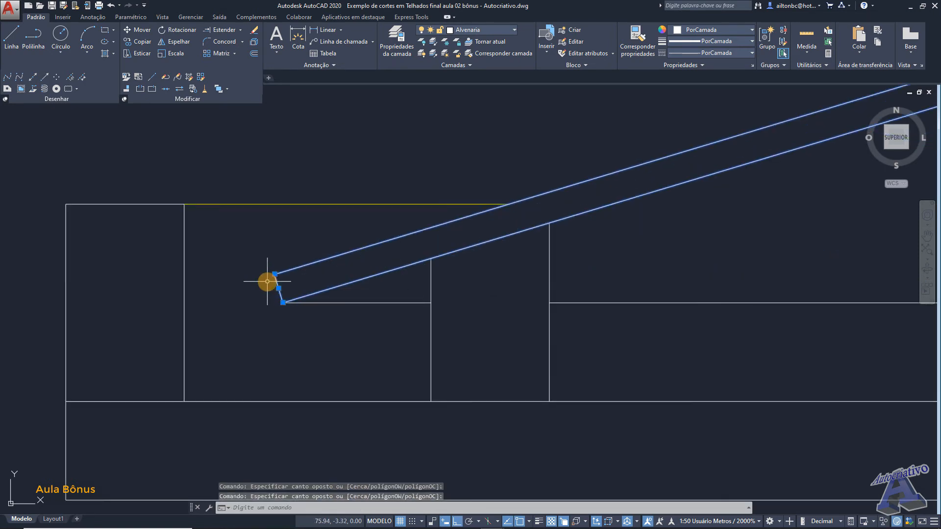
pyautogui.scroll(-8, 438, 304)
pyautogui.moveTo(679, 286); pyautogui.dragTo(308, 300, button='middle')
pyautogui.scroll(8, 534, 327)
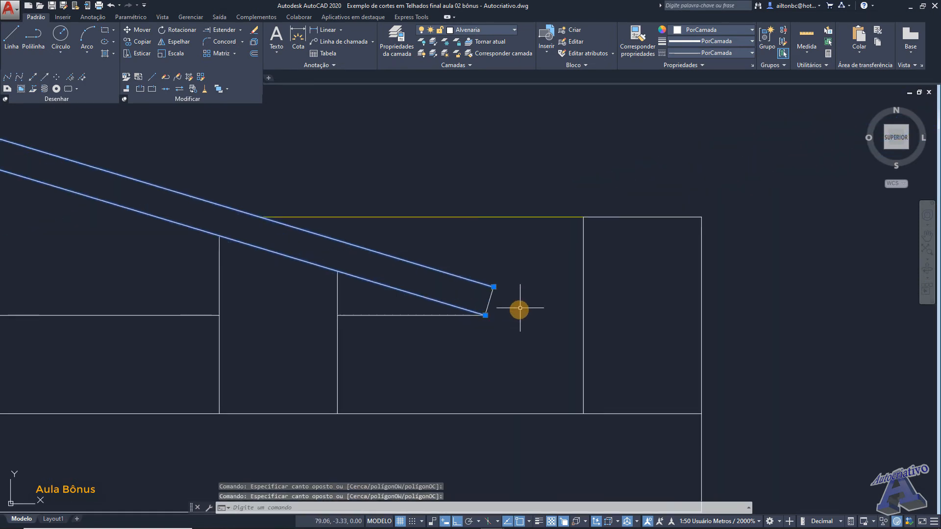
pyautogui.click(489, 31)
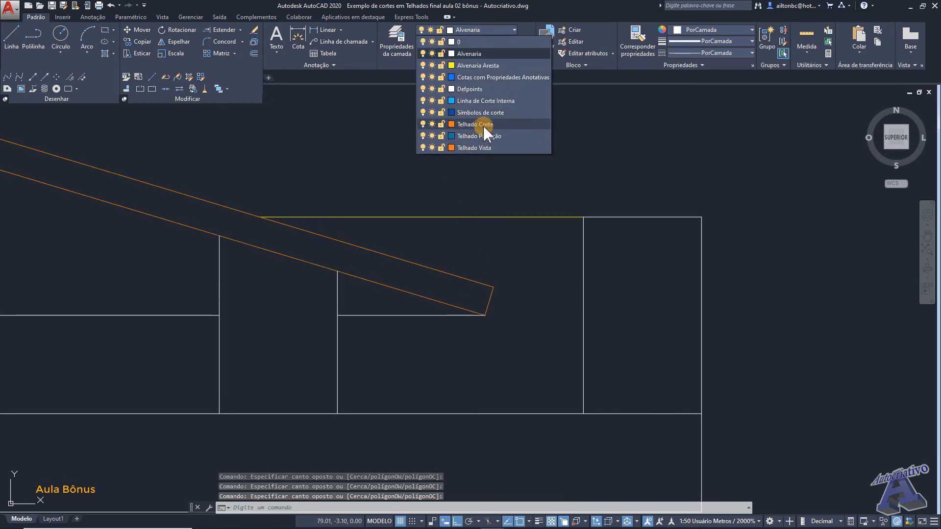
pyautogui.click(483, 125)
pyautogui.press('Escape')
pyautogui.click(539, 521)
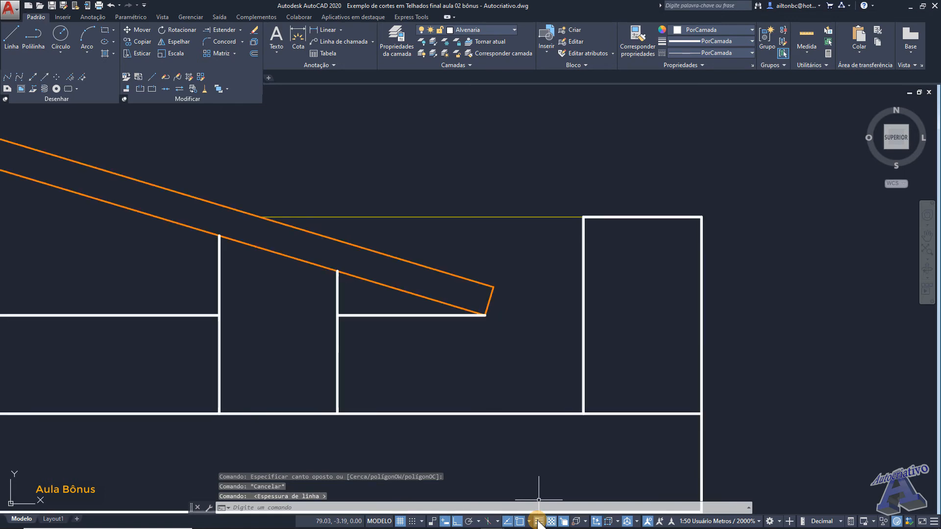
pyautogui.press('Escape')
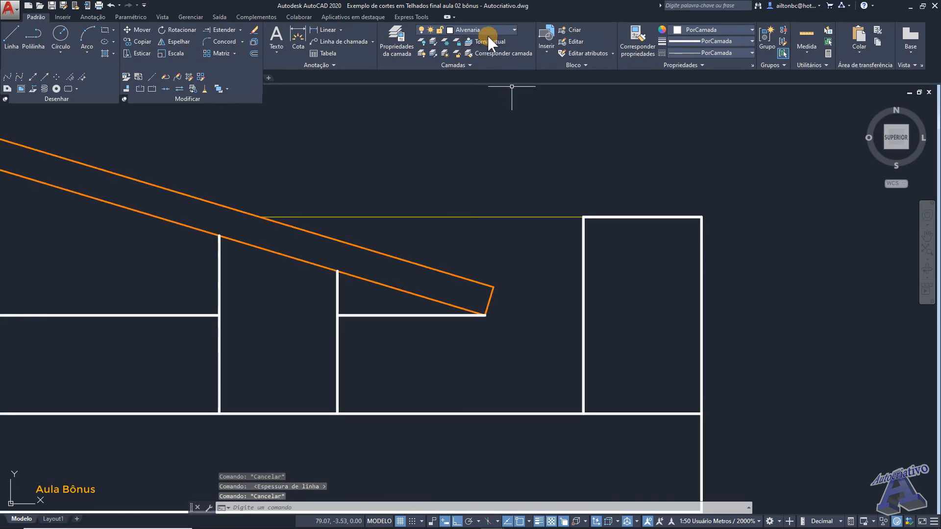
# Step: Assign the three horizontal line pieces between the slopes' lower ends to the Telhado Vista layer
pyautogui.click(436, 337)
pyautogui.click(399, 305)
pyautogui.scroll(-2, 369, 342)
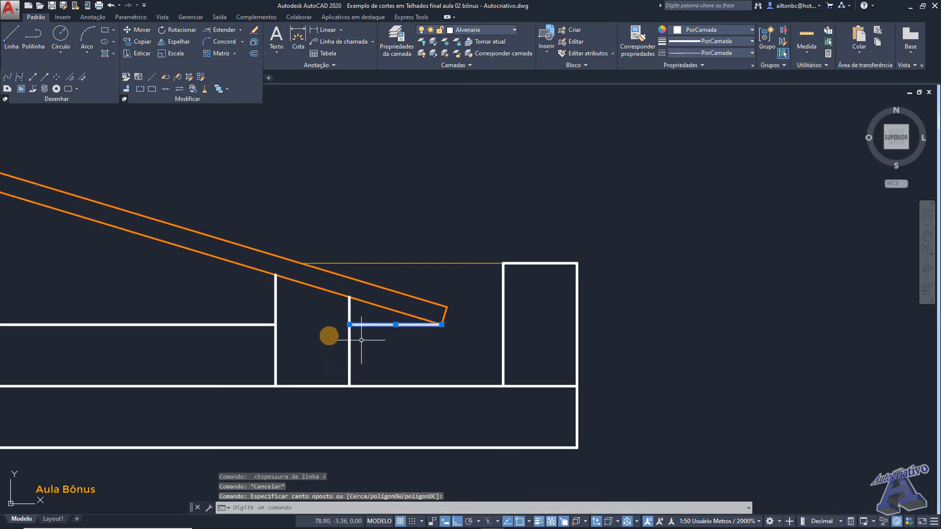
pyautogui.moveTo(216, 344); pyautogui.dragTo(615, 320, button='middle')
pyautogui.click(586, 323)
pyautogui.click(544, 286)
pyautogui.scroll(-6, 499, 292)
pyautogui.moveTo(292, 305); pyautogui.dragTo(636, 304, button='middle')
pyautogui.scroll(6, 456, 295)
pyautogui.click(505, 295)
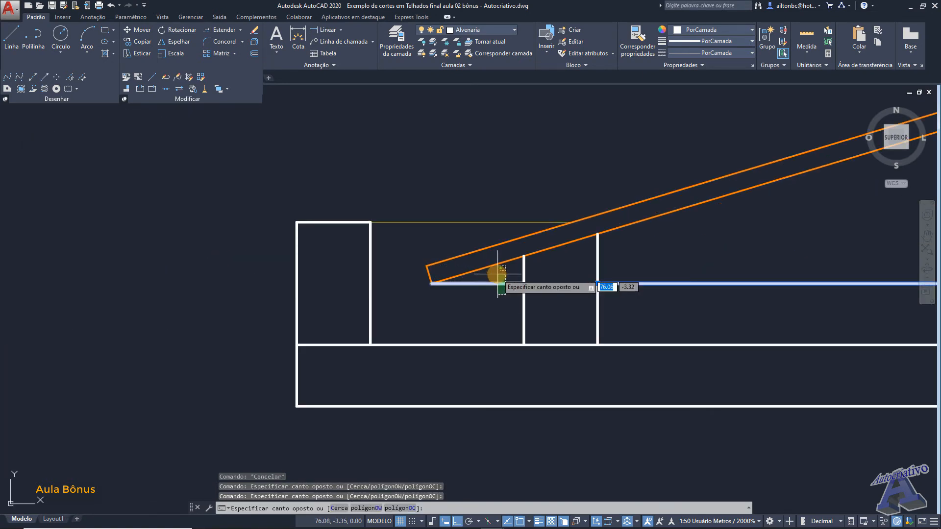
pyautogui.click(498, 273)
pyautogui.click(489, 30)
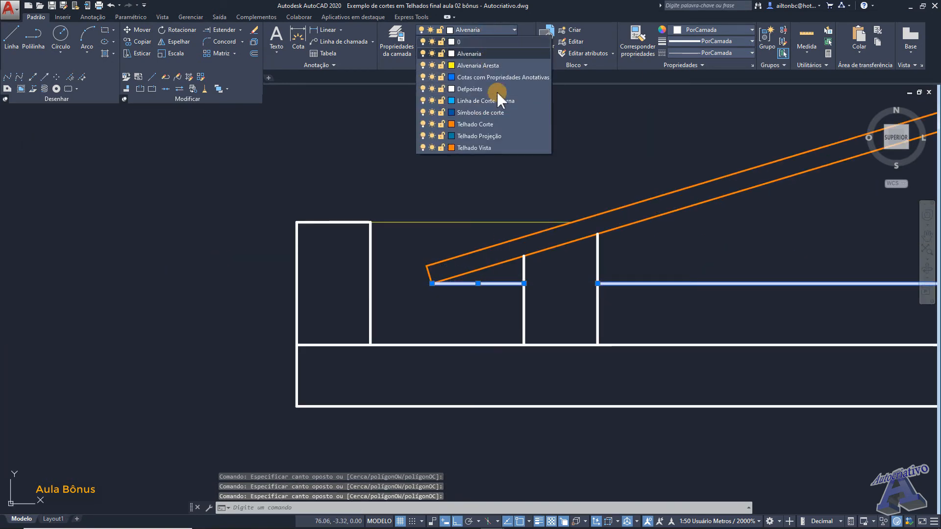
pyautogui.click(488, 145)
pyautogui.press('Escape')
# Step: Turn off line weight display and check the section against the roof plan at the BB cut line
pyautogui.scroll(-2, 654, 252)
pyautogui.scroll(-1, 809, 294)
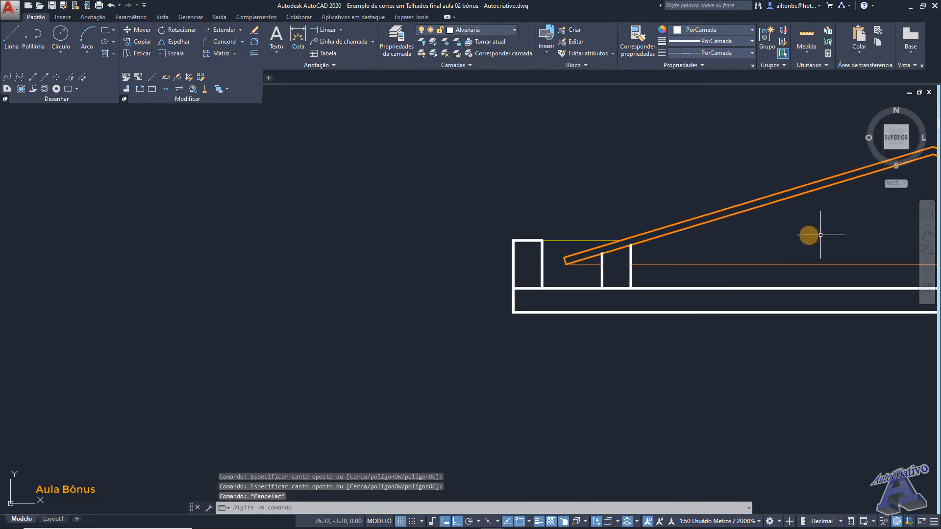
pyautogui.moveTo(810, 294); pyautogui.dragTo(354, 252, button='middle')
pyautogui.scroll(-2, 436, 254)
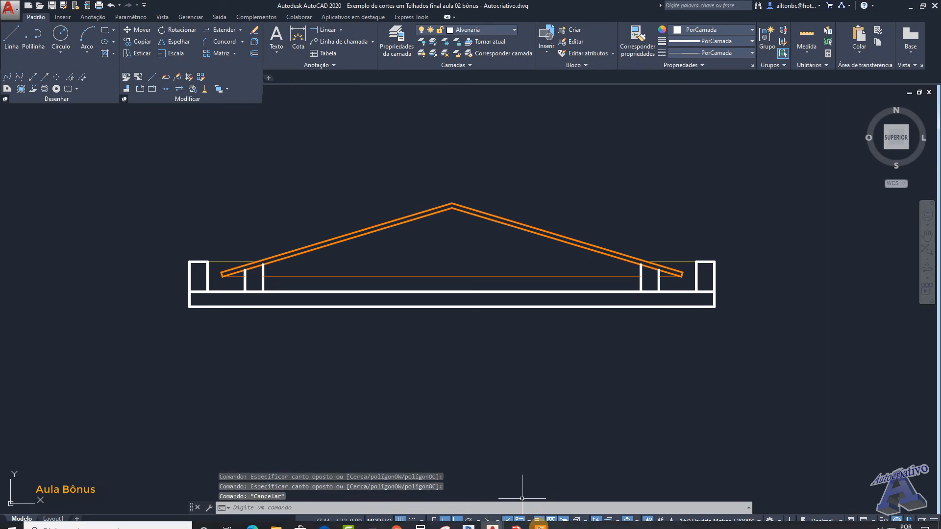
pyautogui.click(538, 521)
pyautogui.scroll(-3, 499, 319)
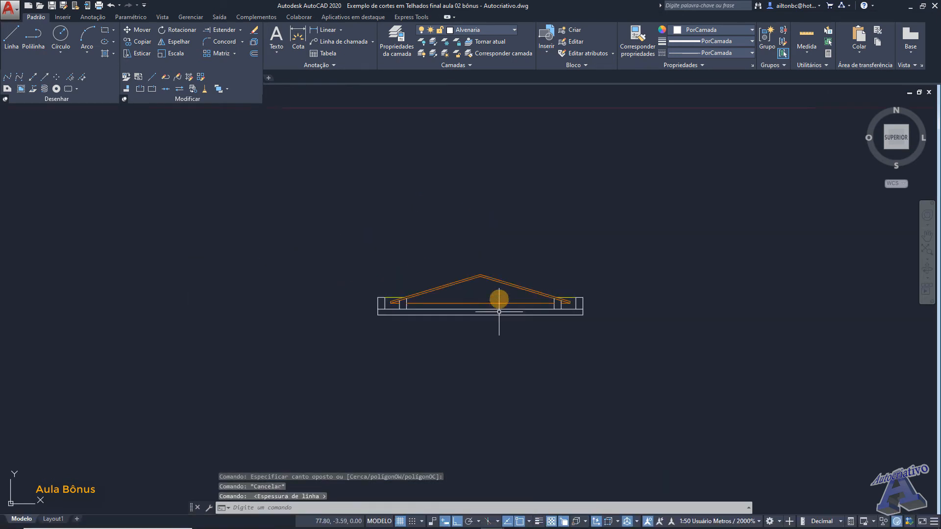
pyautogui.scroll(-1, 521, 204)
pyautogui.moveTo(519, 211)
pyautogui.mouseDown(button='middle')
pyautogui.moveTo(531, 417)
pyautogui.moveTo(524, 457)
pyautogui.mouseUp(button='middle')
pyautogui.scroll(3, 508, 211)
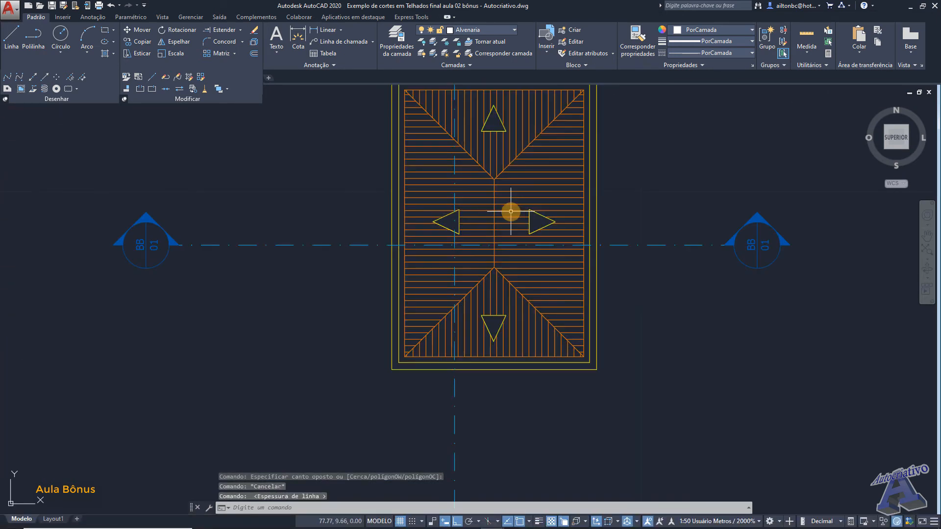
# Step: Rotate the hip roof plan and its section marks 90 degrees clockwise, using a point at the upper AA mark as the base
pyautogui.scroll(-2, 460, 211)
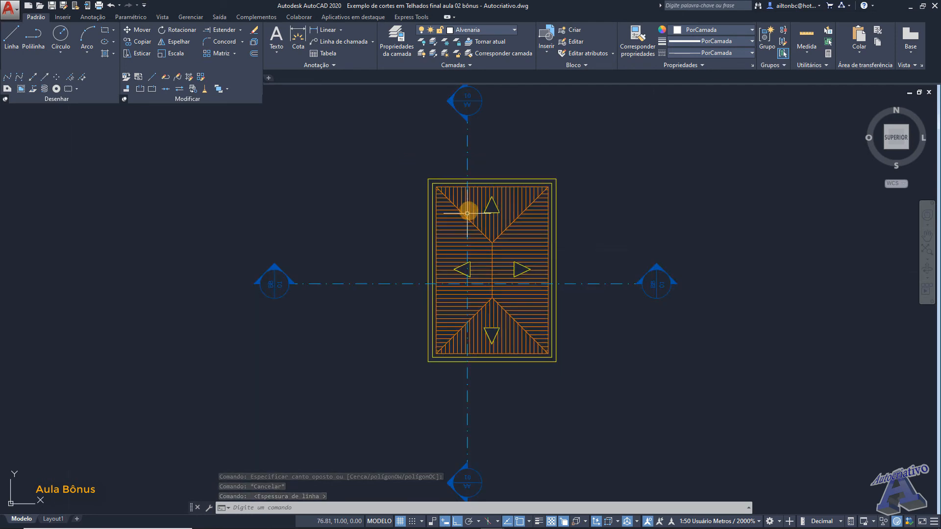
pyautogui.scroll(-4, 468, 198)
pyautogui.moveTo(521, 274); pyautogui.dragTo(531, 297, button='middle')
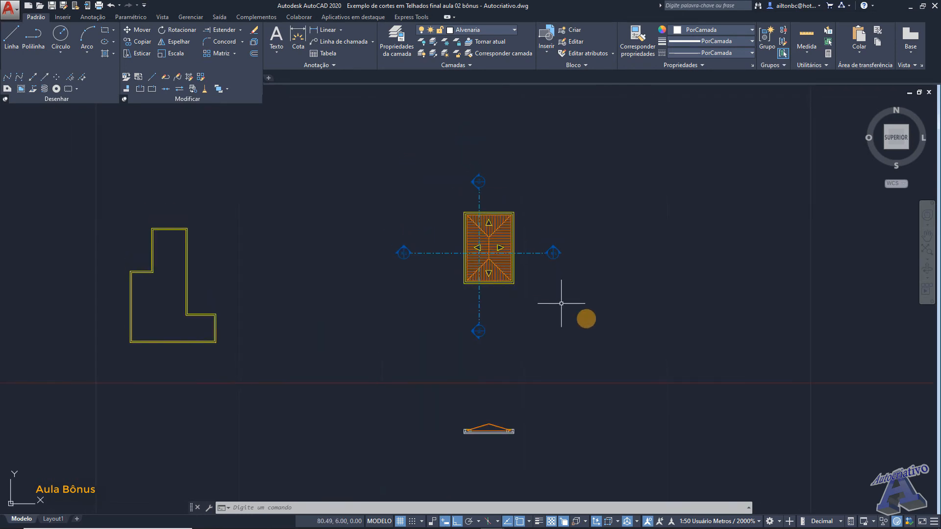
pyautogui.click(355, 147)
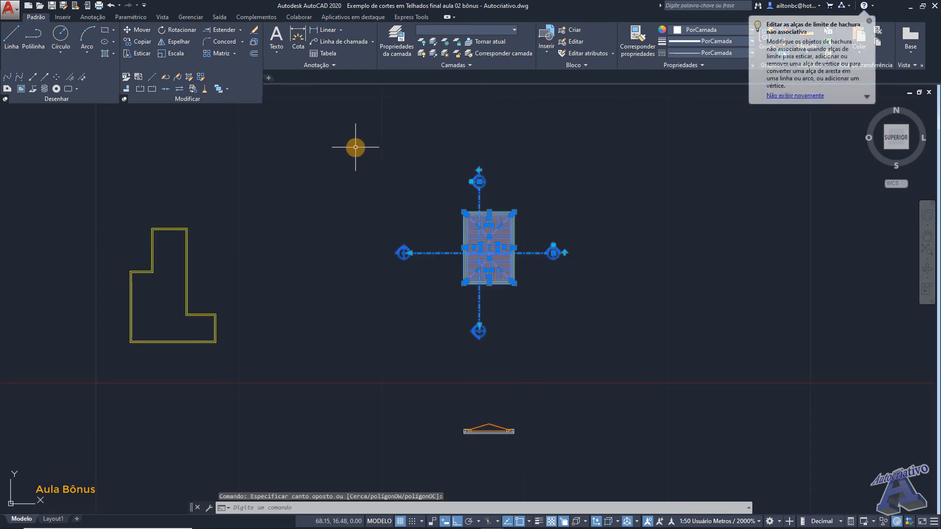
pyautogui.write('ro')
pyautogui.press('Return')
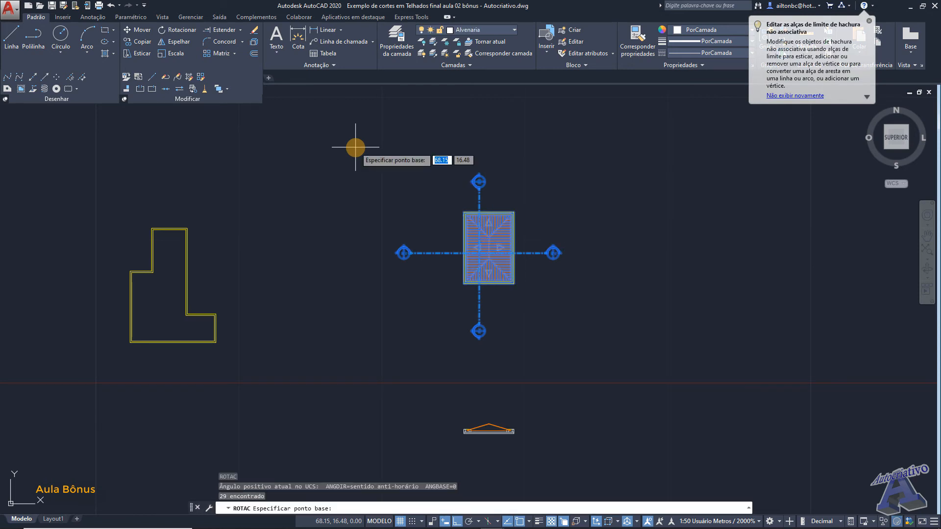
pyautogui.scroll(4, 504, 215)
pyautogui.scroll(3, 579, 267)
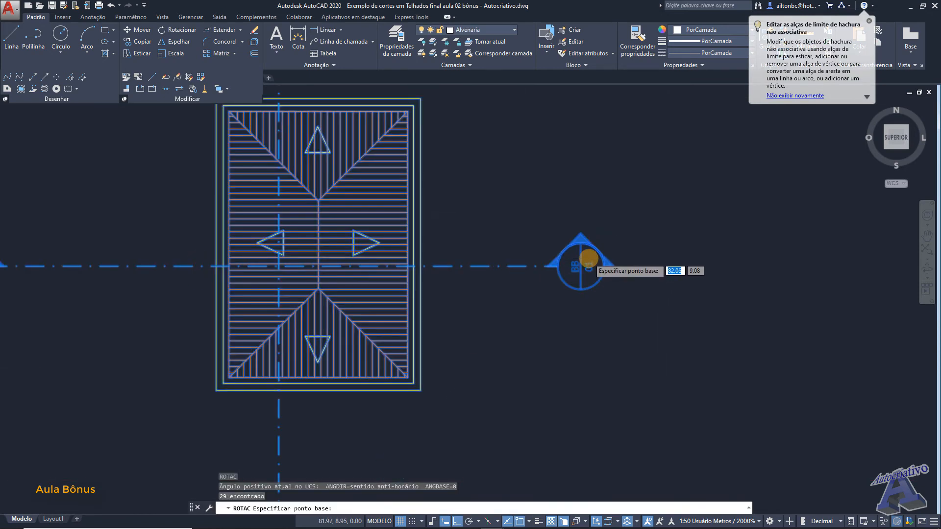
pyautogui.scroll(-6, 559, 214)
pyautogui.scroll(4, 445, 119)
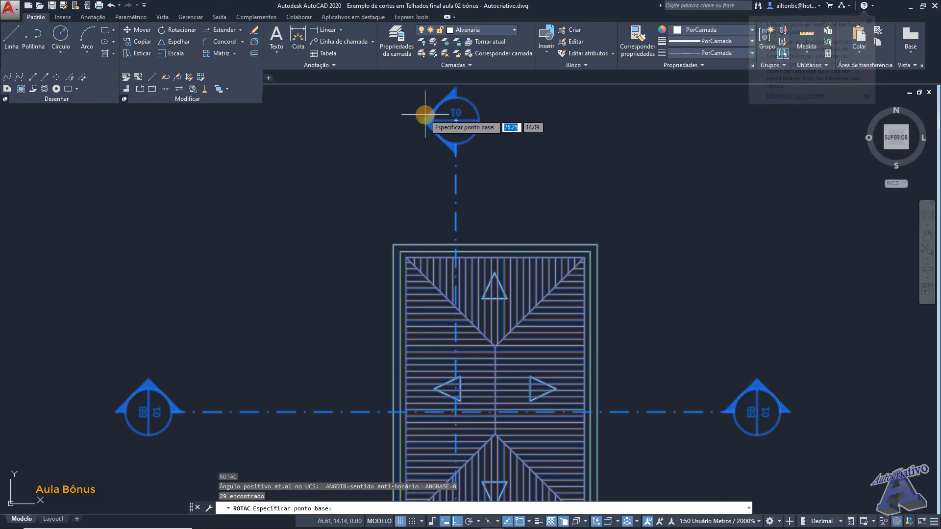
pyautogui.click(439, 118)
pyautogui.scroll(-2, 512, 147)
pyautogui.moveTo(512, 147); pyautogui.dragTo(501, 333, button='middle')
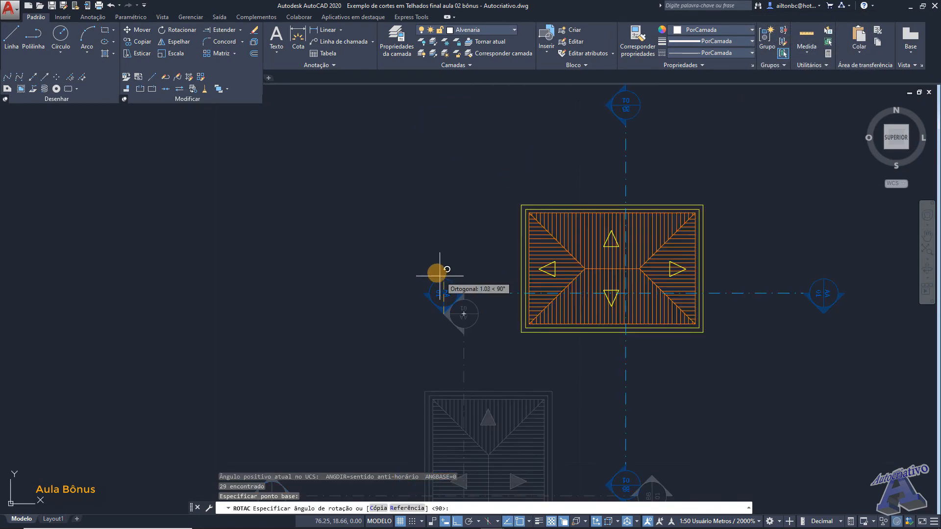
pyautogui.click(452, 448)
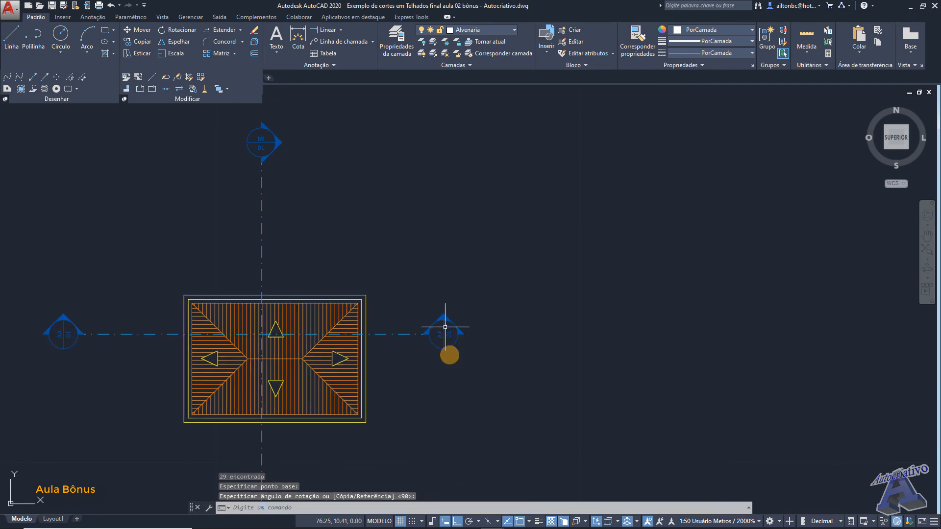
# Step: Move the rotated hip roof plan and its section marks diagonally to the free space above and to the right of section BB
pyautogui.scroll(-5, 445, 327)
pyautogui.moveTo(445, 327)
pyautogui.mouseDown(button='middle')
pyautogui.moveTo(510, 319)
pyautogui.moveTo(567, 277)
pyautogui.mouseUp(button='middle')
pyautogui.click(654, 351)
pyautogui.click(371, 125)
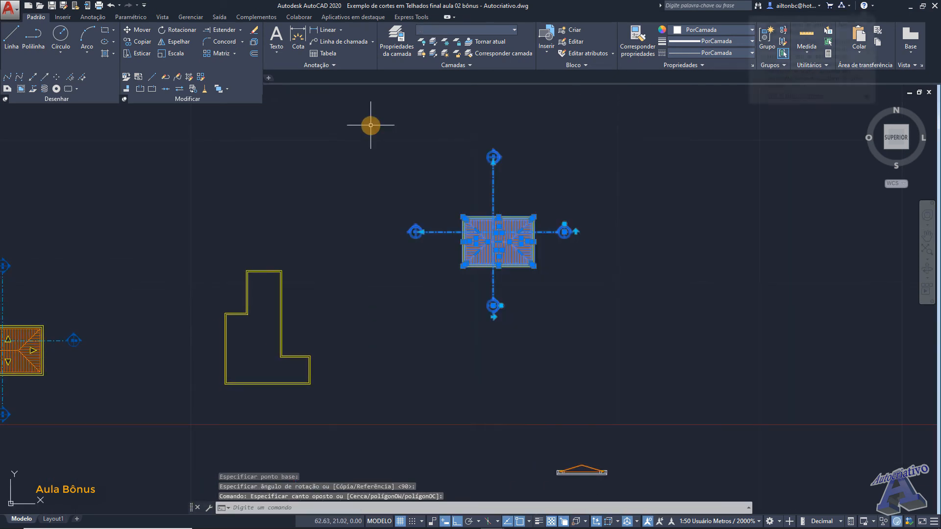
pyautogui.write('M')
pyautogui.press('Return')
pyautogui.click(420, 179)
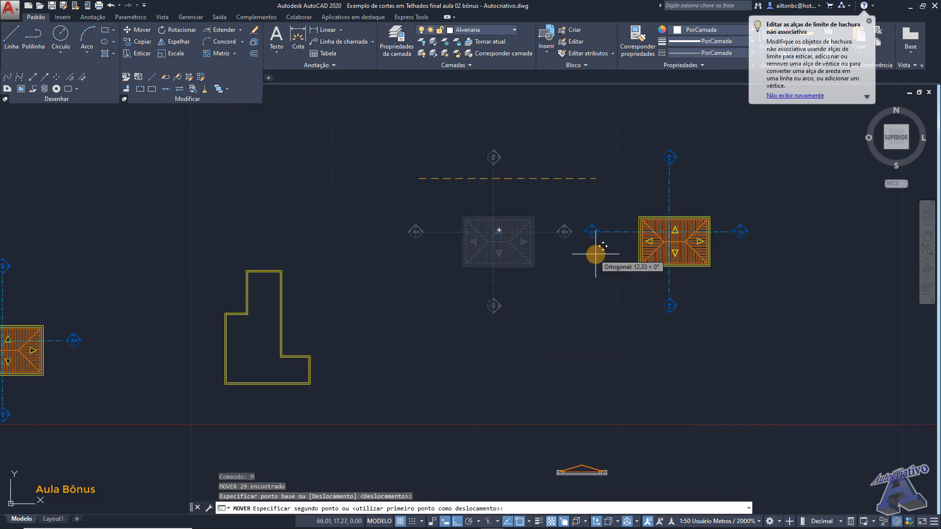
pyautogui.press('F8')
pyautogui.moveTo(613, 299); pyautogui.dragTo(590, 219, button='middle')
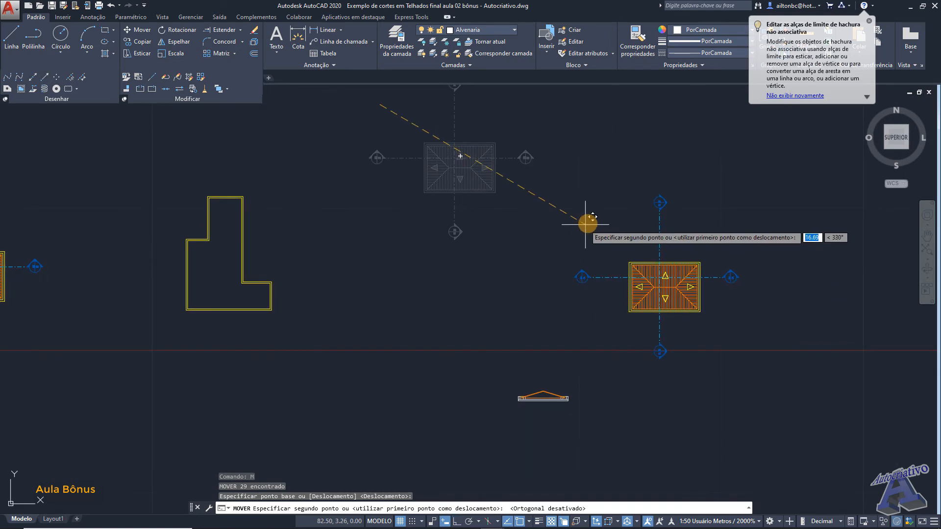
pyautogui.click(597, 247)
pyautogui.press('Escape')
# Step: Draw horizontal construction lines from section BB through the roof ridge, the parapet top, and the slab's top and bottom edges
pyautogui.scroll(3, 505, 323)
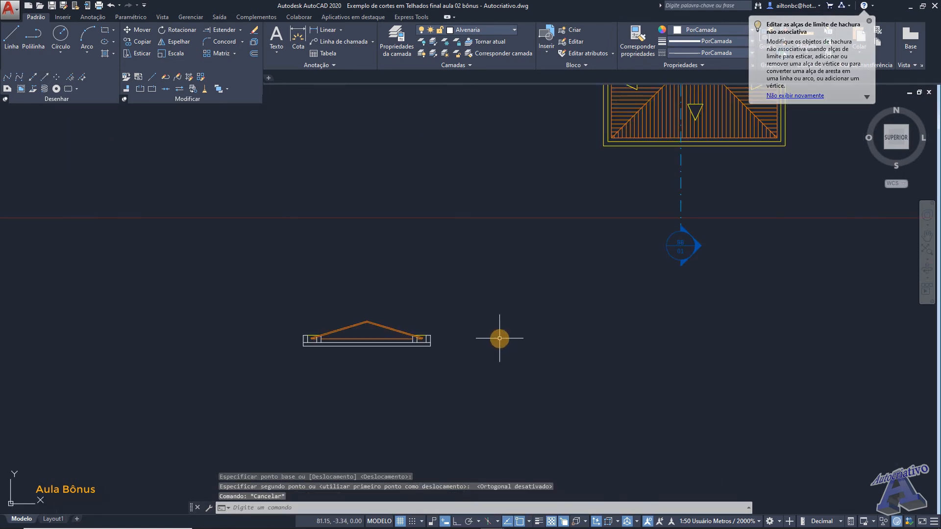
pyautogui.scroll(2, 511, 319)
pyautogui.moveTo(511, 319); pyautogui.dragTo(469, 372, button='middle')
pyautogui.scroll(-2, 469, 371)
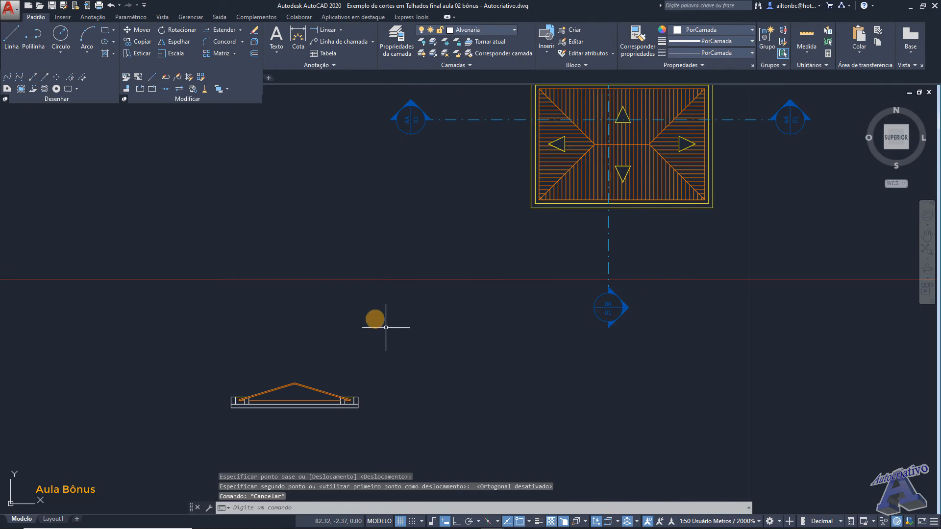
pyautogui.click(34, 89)
pyautogui.write('H')
pyautogui.press('Return')
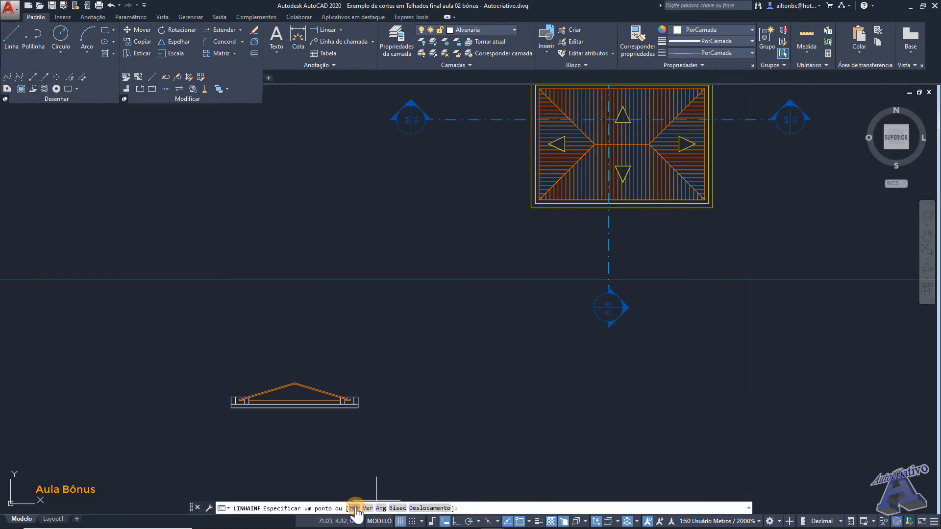
pyautogui.scroll(6, 255, 387)
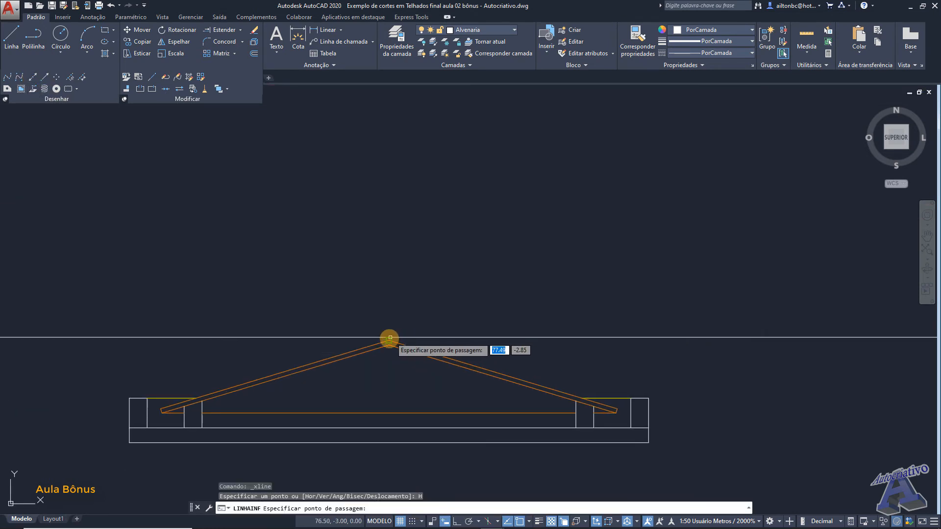
pyautogui.moveTo(534, 360); pyautogui.dragTo(529, 299, button='middle')
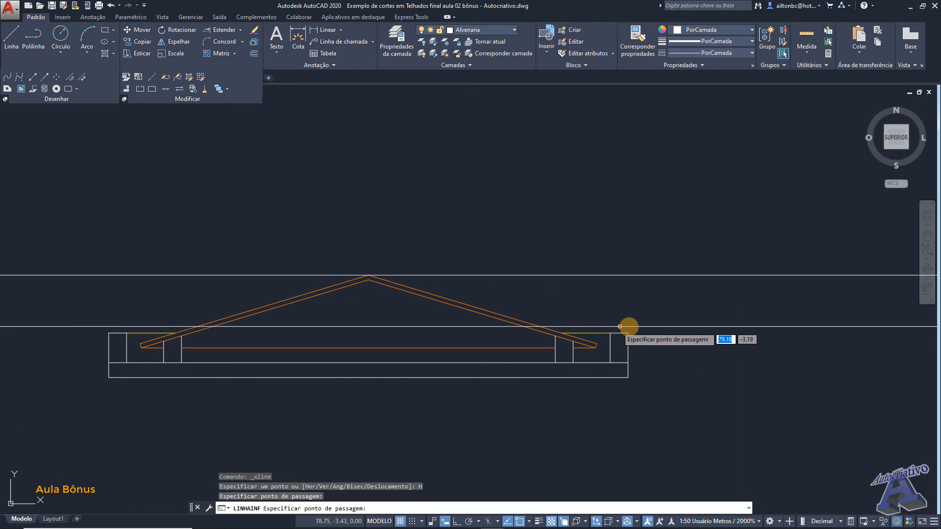
pyautogui.scroll(4, 621, 333)
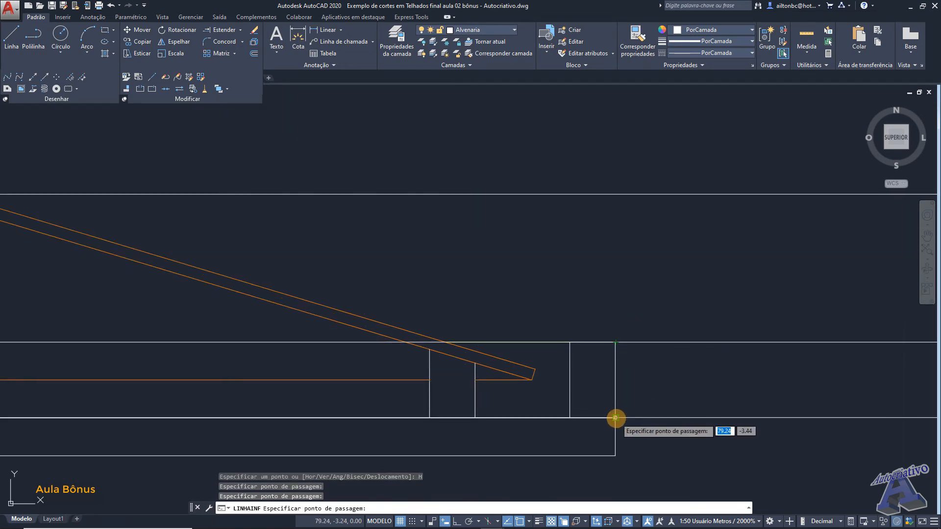
pyautogui.click(615, 418)
pyautogui.moveTo(649, 452); pyautogui.dragTo(608, 381, button='middle')
pyautogui.click(577, 385)
pyautogui.scroll(-2, 596, 383)
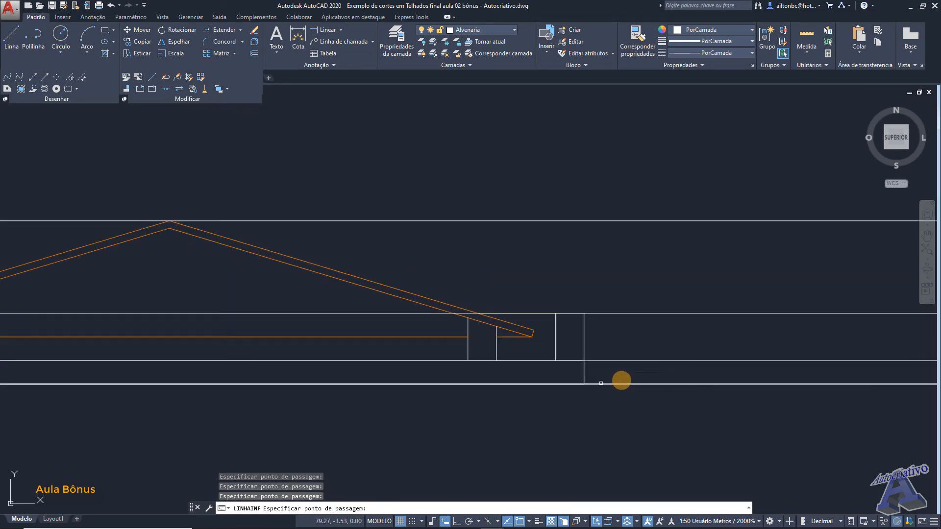
pyautogui.press('Escape')
# Step: Draw vertical construction lines through the outer and inner wall faces at both ends of the rotated plan's AA cut
pyautogui.scroll(-10, 642, 376)
pyautogui.moveTo(814, 370)
pyautogui.mouseDown(button='middle')
pyautogui.moveTo(567, 351)
pyautogui.moveTo(519, 372)
pyautogui.mouseUp(button='middle')
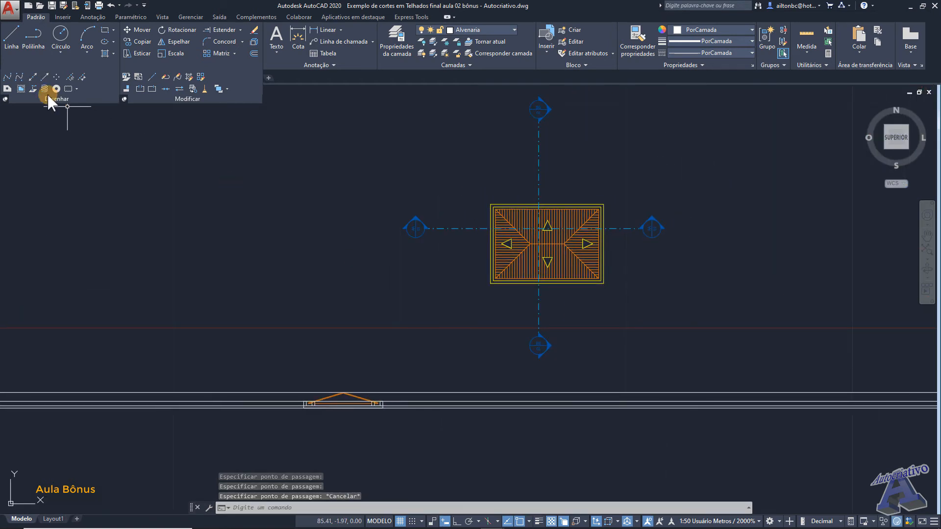
pyautogui.click(35, 77)
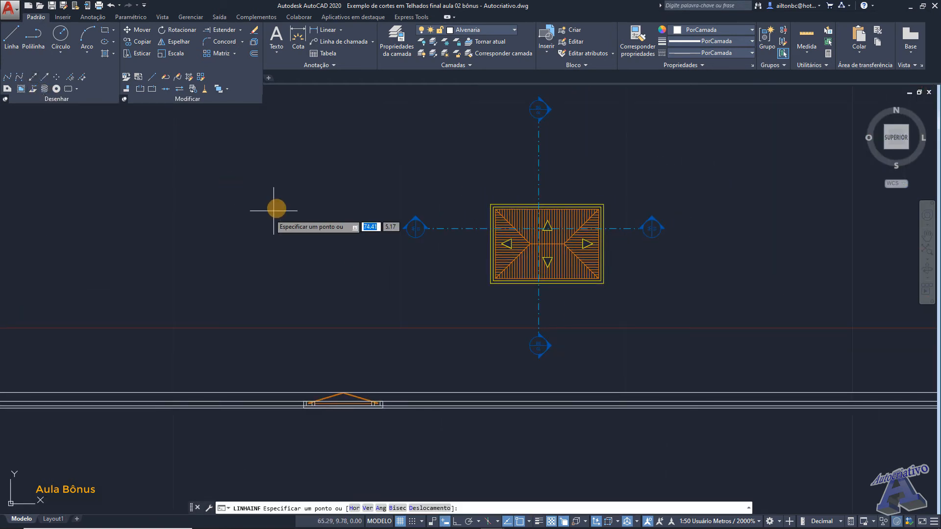
pyautogui.click(368, 509)
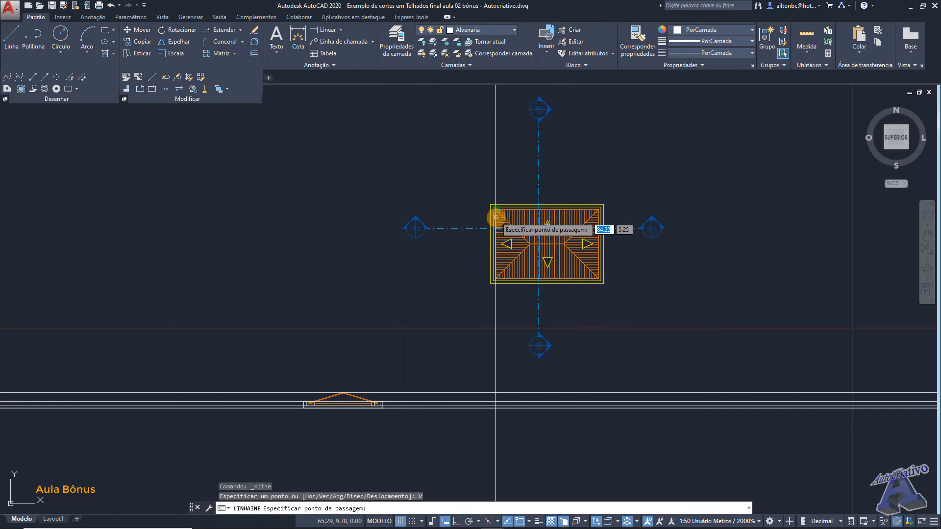
pyautogui.scroll(4, 491, 224)
pyautogui.scroll(2, 492, 224)
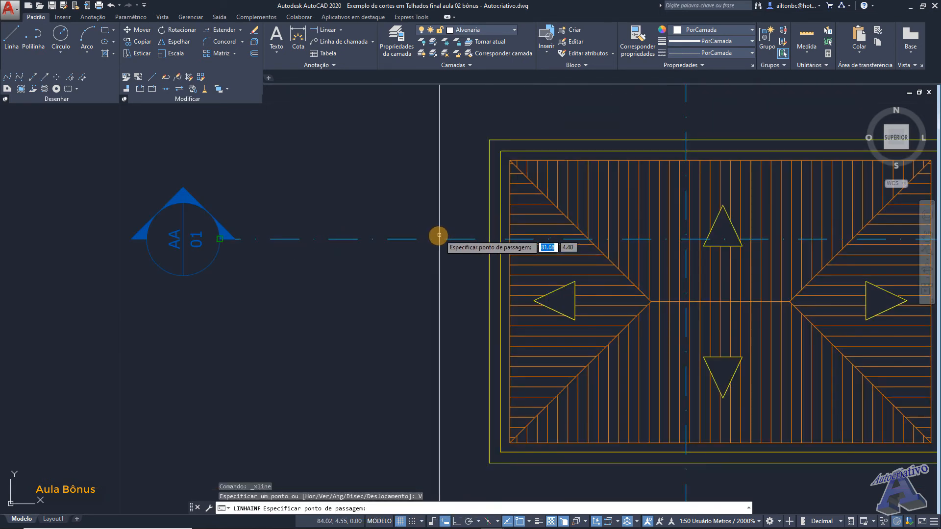
pyautogui.click(489, 239)
pyautogui.click(500, 239)
pyautogui.moveTo(655, 263); pyautogui.dragTo(253, 289, button='middle')
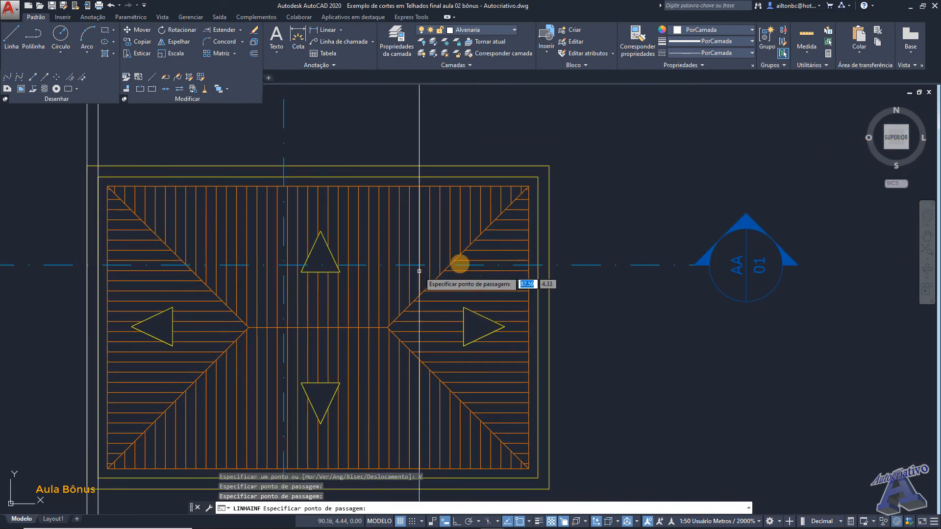
pyautogui.click(539, 264)
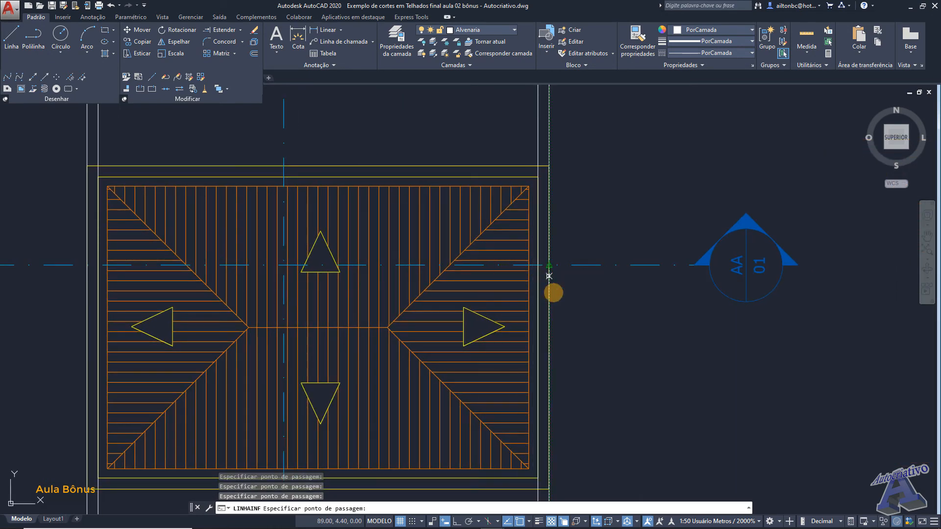
pyautogui.scroll(-4, 561, 305)
pyautogui.moveTo(569, 356); pyautogui.dragTo(562, 237, button='middle')
pyautogui.press('Escape')
# Step: Trim the eight construction lines against each other to leave the section outline below the rotated roof plan
pyautogui.scroll(3, 524, 287)
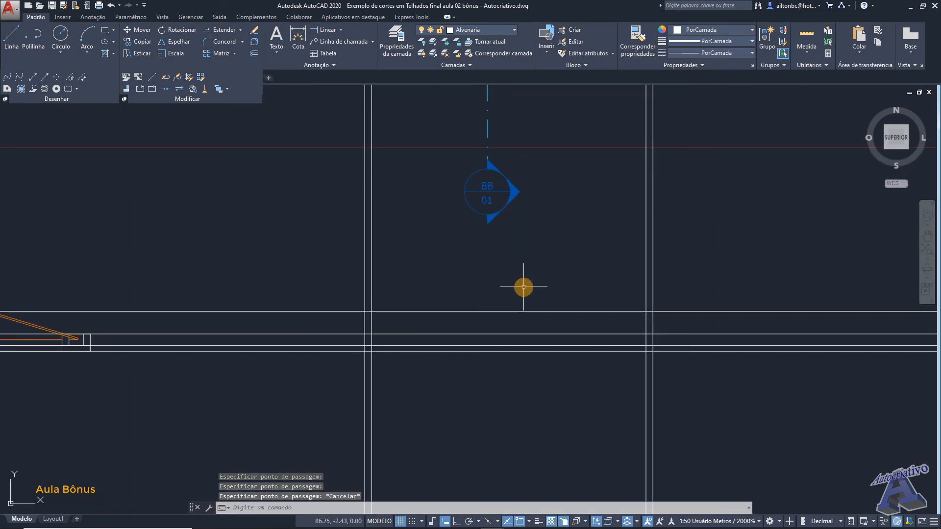
pyautogui.write('ap')
pyautogui.press('Return')
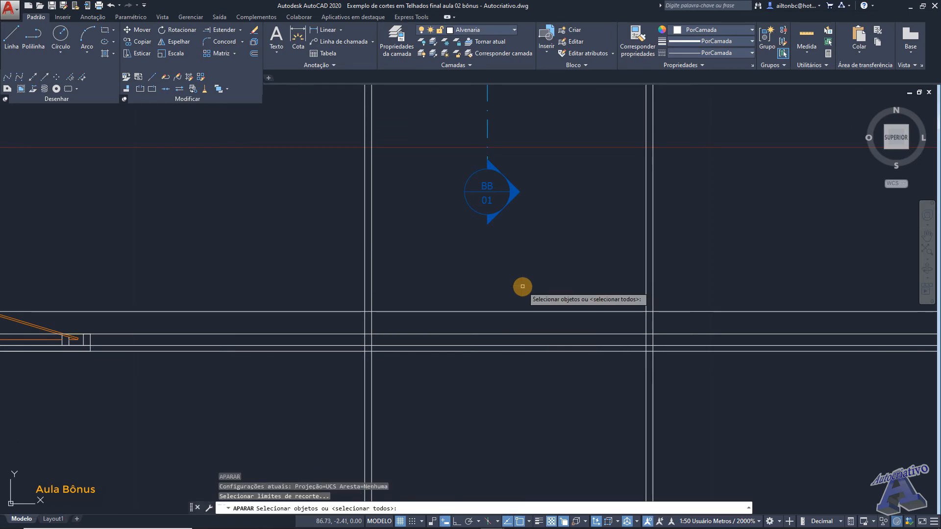
pyautogui.click(713, 393)
pyautogui.click(326, 273)
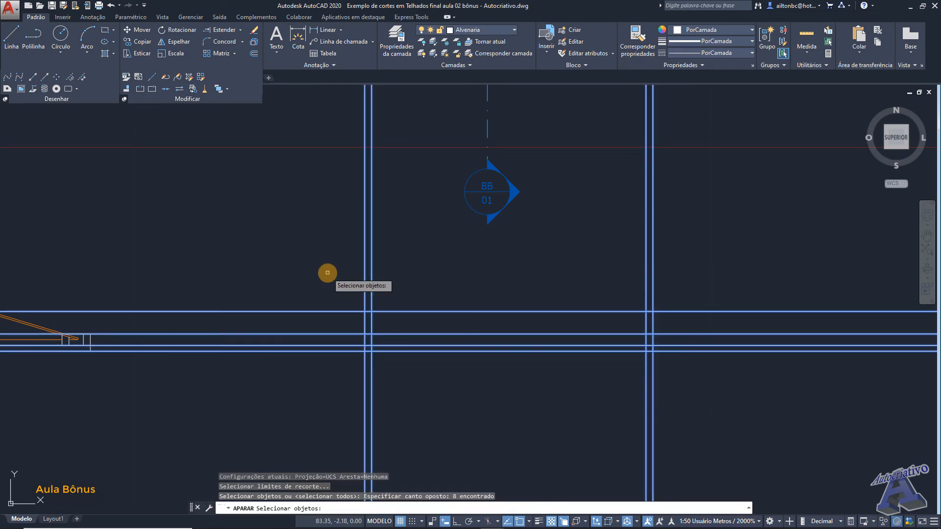
pyautogui.press('Return')
pyautogui.click(717, 402)
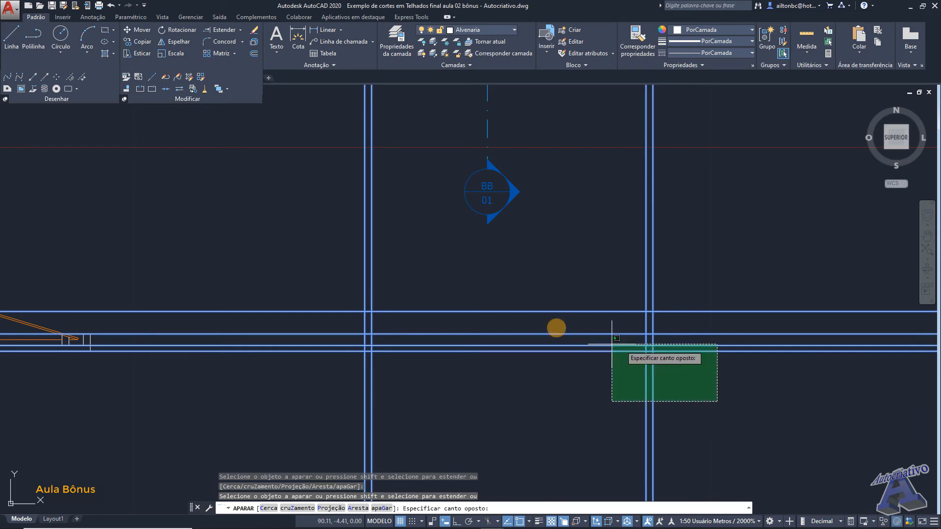
pyautogui.click(312, 268)
pyautogui.press('Escape')
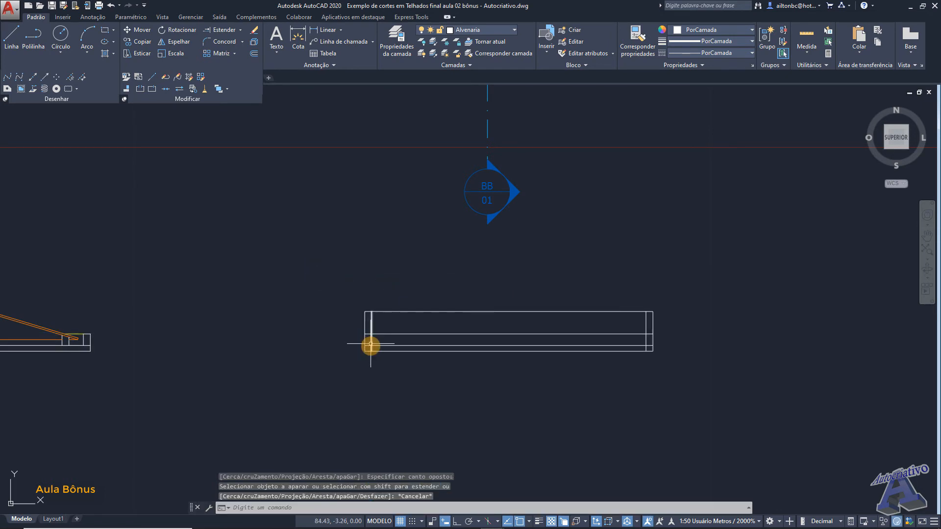
# Step: Trim the inner wall lines out of the slab thickness at both ends of the new section
pyautogui.scroll(5, 370, 345)
pyautogui.press('Return')
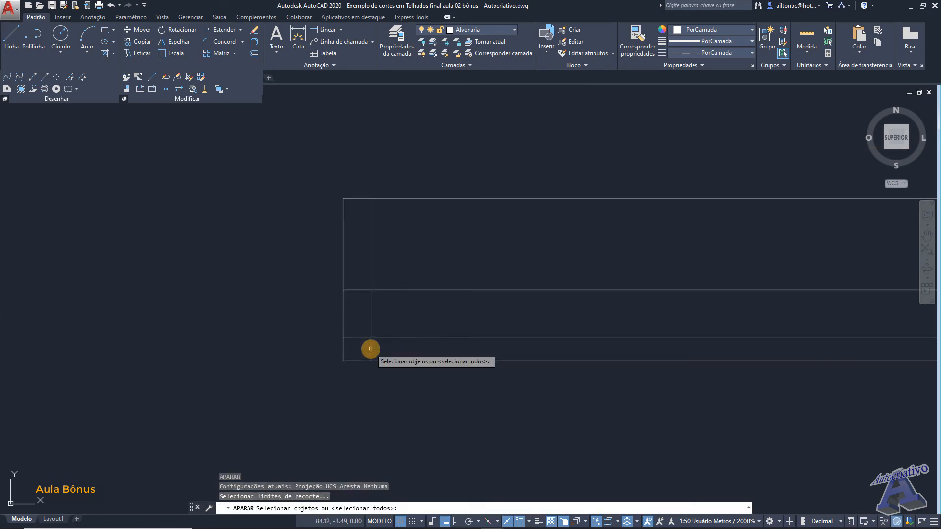
pyautogui.press('Return')
pyautogui.click(378, 346)
pyautogui.click(350, 341)
pyautogui.scroll(-4, 577, 363)
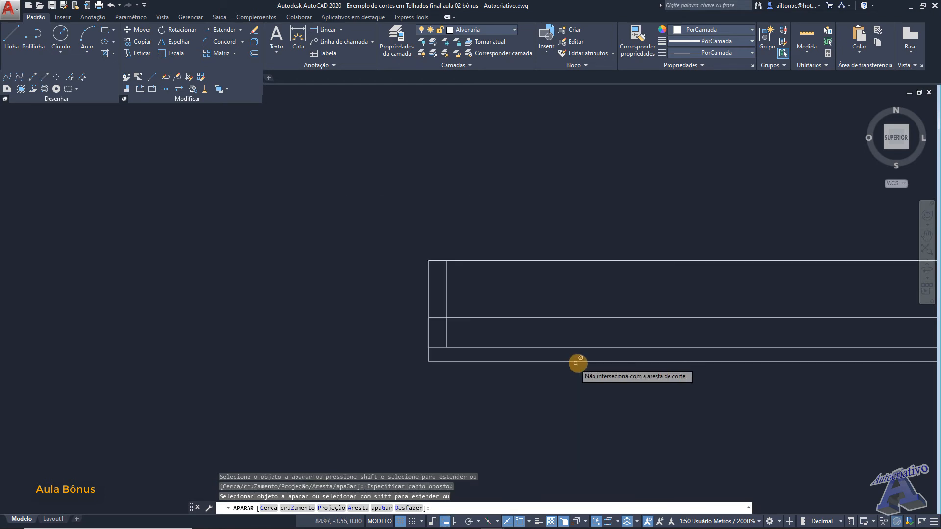
pyautogui.moveTo(833, 337)
pyautogui.mouseDown(button='middle')
pyautogui.moveTo(378, 283)
pyautogui.moveTo(567, 298)
pyautogui.mouseUp(button='middle')
pyautogui.scroll(4, 521, 303)
pyautogui.click(422, 305)
pyautogui.click(391, 297)
pyautogui.scroll(-2, 391, 297)
pyautogui.scroll(-3, 588, 299)
pyautogui.scroll(-2, 567, 298)
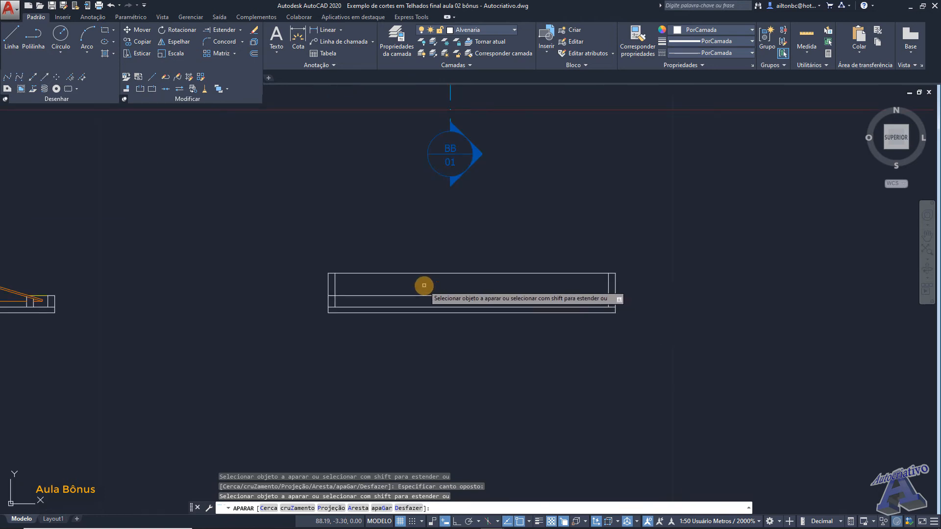
# Step: Trim the wall lines above the parapet top at both ends, leaving the ridge height line above the section
pyautogui.scroll(2, 425, 285)
pyautogui.moveTo(467, 281); pyautogui.dragTo(567, 271, button='middle')
pyautogui.scroll(-2, 567, 271)
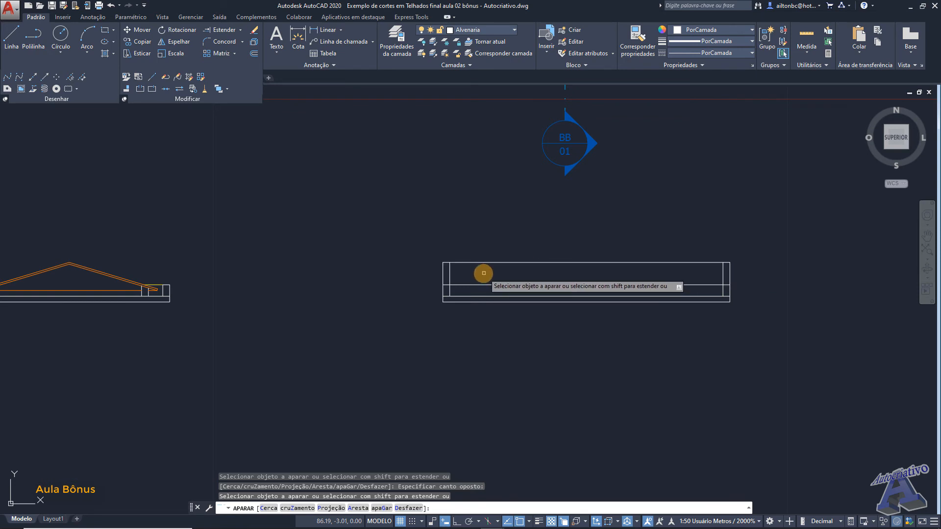
pyautogui.scroll(2, 455, 280)
pyautogui.click(459, 276)
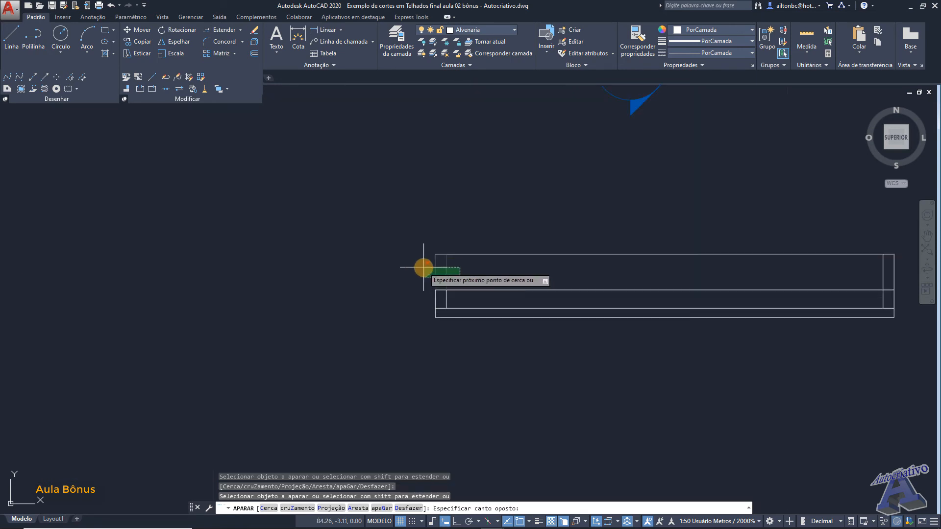
pyautogui.click(423, 268)
pyautogui.moveTo(636, 278); pyautogui.dragTo(329, 270, button='middle')
pyautogui.click(598, 267)
pyautogui.click(558, 261)
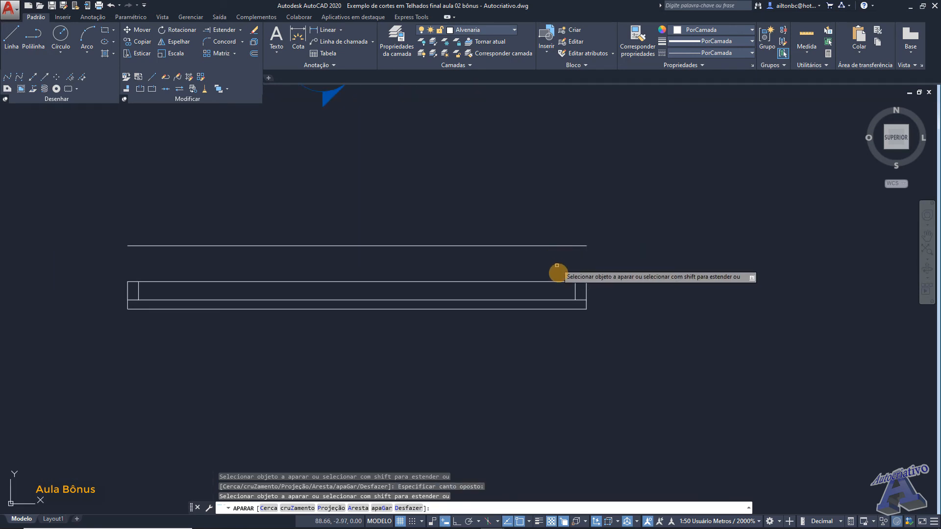
# Step: Break section AA's parapet top line at the inner face of the left wall
pyautogui.moveTo(399, 263); pyautogui.dragTo(492, 265, button='middle')
pyautogui.press('Escape')
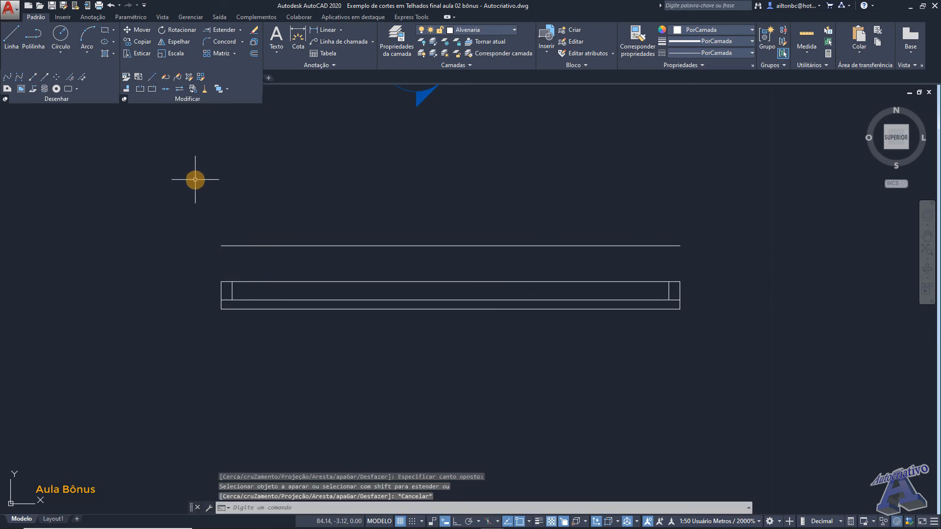
pyautogui.click(152, 89)
pyautogui.scroll(2, 226, 278)
pyautogui.click(240, 290)
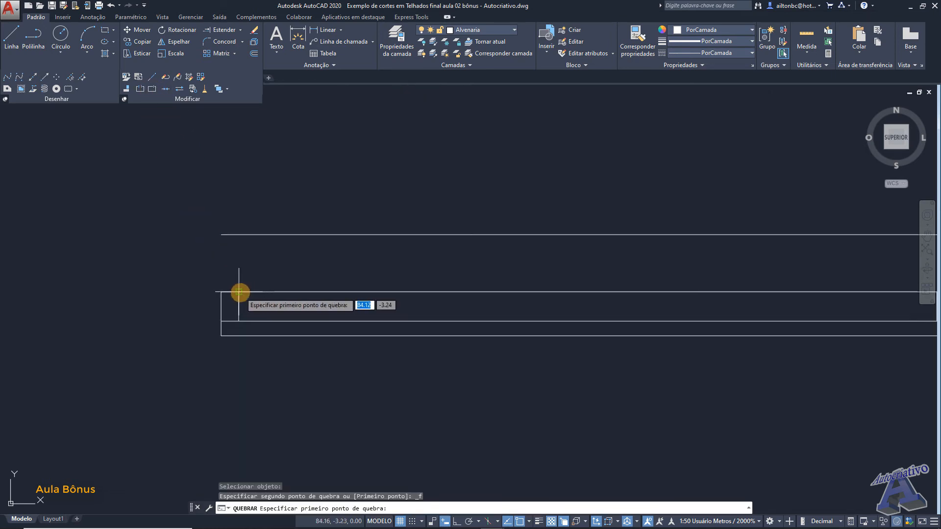
pyautogui.scroll(2, 239, 291)
pyautogui.click(237, 291)
pyautogui.scroll(-2, 307, 303)
# Step: Break section AA's parapet top line at the inner face of the right wall
pyautogui.click(151, 89)
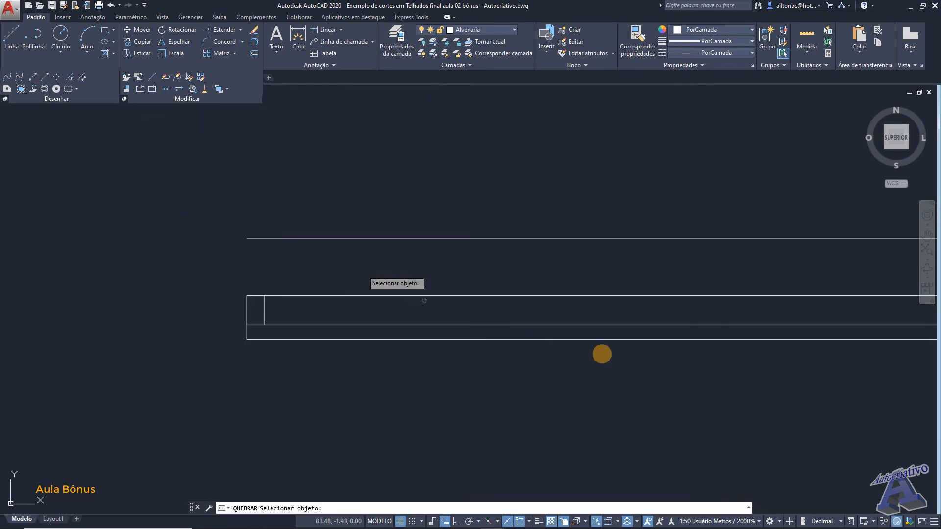
pyautogui.moveTo(603, 353); pyautogui.dragTo(309, 348, button='middle')
pyautogui.click(566, 295)
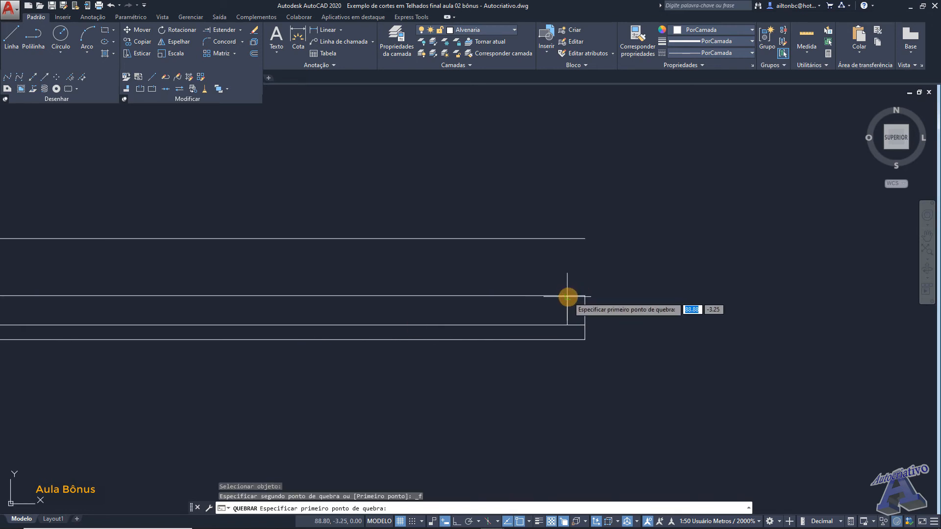
pyautogui.scroll(5, 567, 296)
pyautogui.click(567, 296)
pyautogui.write('@')
pyautogui.press('Return')
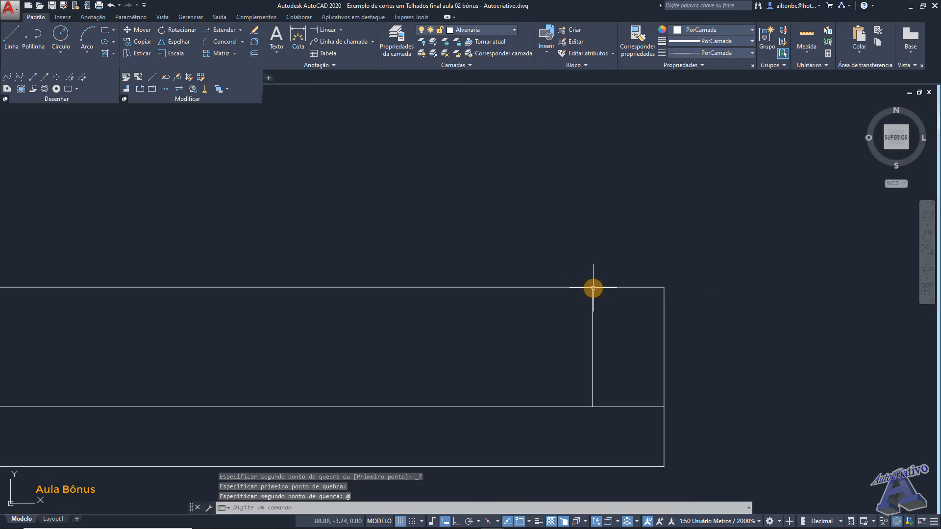
pyautogui.scroll(-5, 567, 296)
# Step: Move the parapet top segment between section AA's inner wall faces to the Alvenaria Aresta layer
pyautogui.click(547, 321)
pyautogui.click(525, 287)
pyautogui.scroll(-4, 498, 287)
pyautogui.moveTo(380, 284); pyautogui.dragTo(449, 330, button='middle')
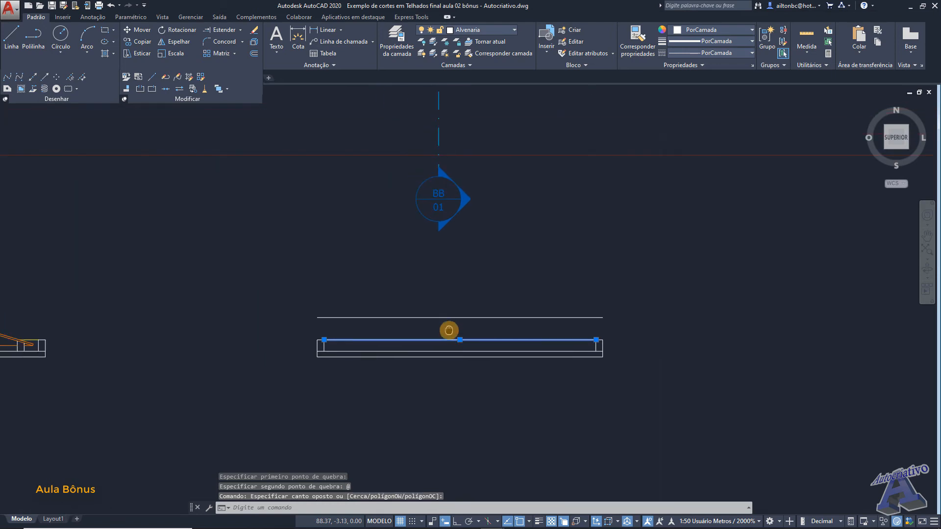
pyautogui.click(473, 31)
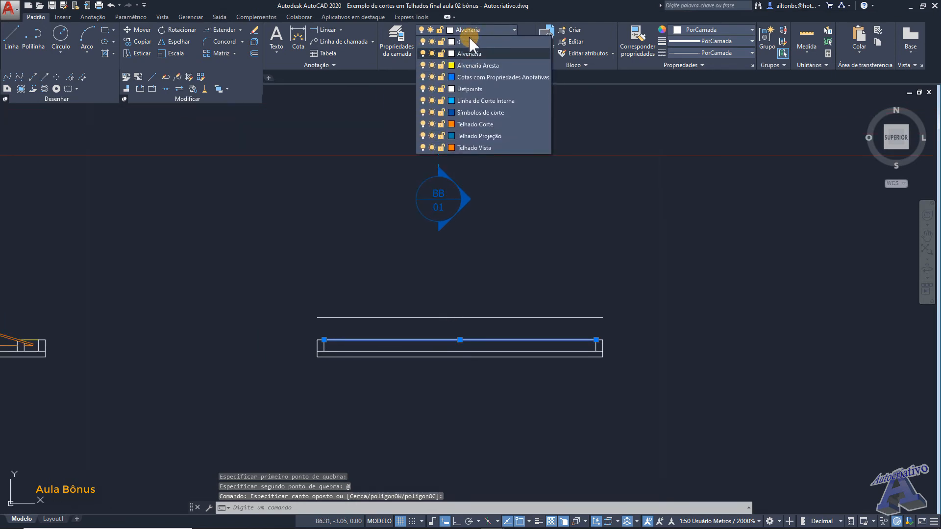
pyautogui.click(476, 66)
pyautogui.press('Escape')
pyautogui.moveTo(524, 278); pyautogui.dragTo(534, 283, button='middle')
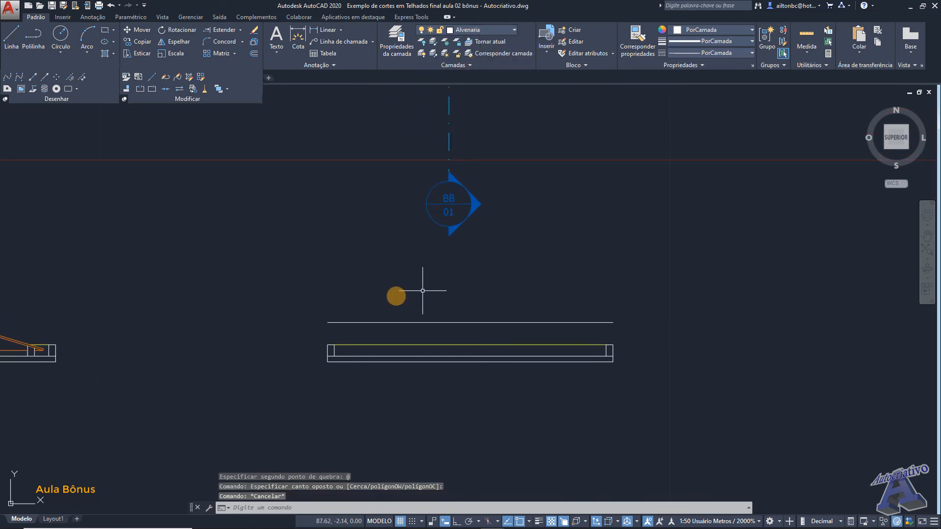
pyautogui.moveTo(423, 291); pyautogui.dragTo(606, 301, button='middle')
pyautogui.write('l')
pyautogui.press('Return')
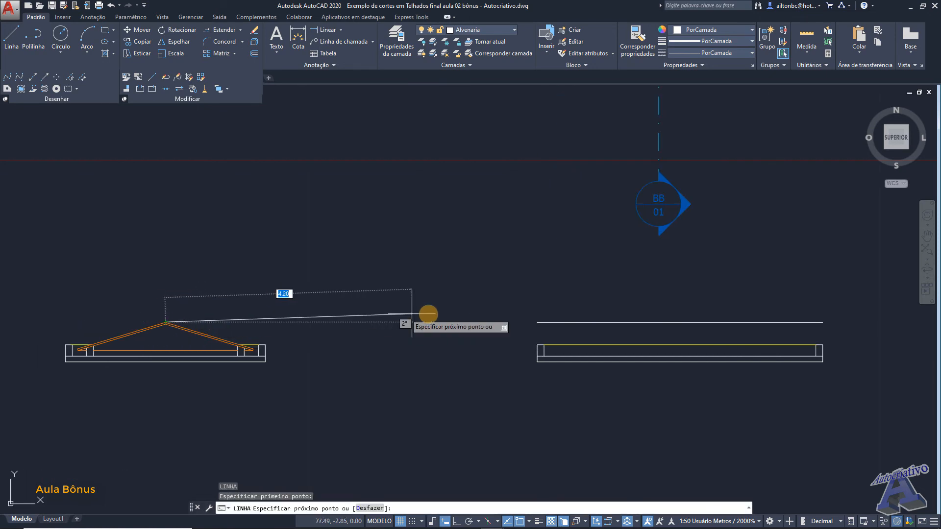
pyautogui.press('Escape')
# Step: Draw a 1 m horizontal line inward from section BB's right eave tip, plus an orthogonal vertical line crossing the roof slope
pyautogui.scroll(4, 153, 333)
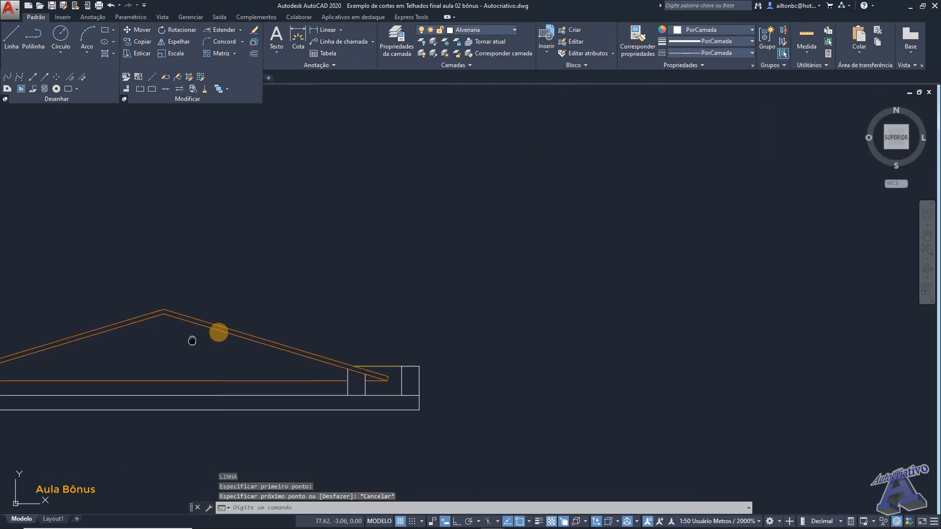
pyautogui.moveTo(198, 323); pyautogui.dragTo(359, 270, button='middle')
pyautogui.scroll(-6, 419, 269)
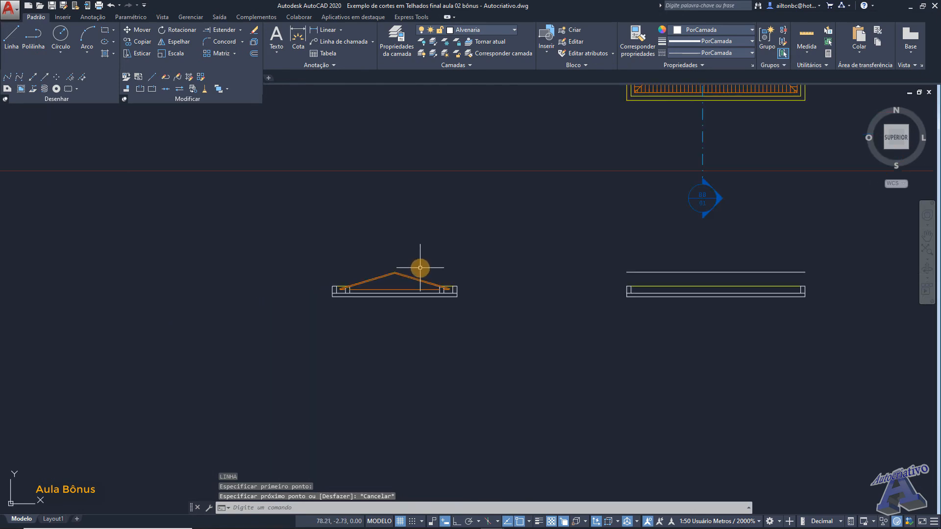
pyautogui.scroll(6, 421, 284)
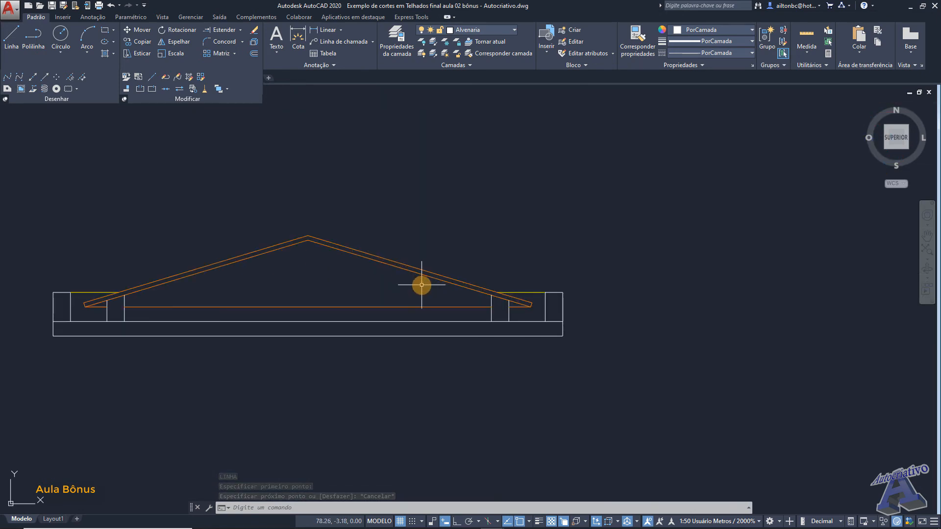
pyautogui.press('Return')
pyautogui.scroll(4, 422, 285)
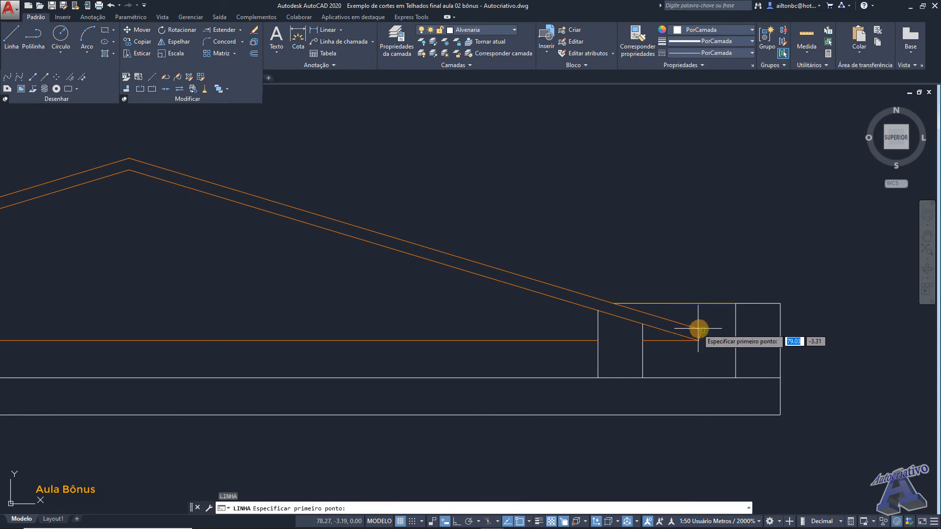
pyautogui.click(699, 329)
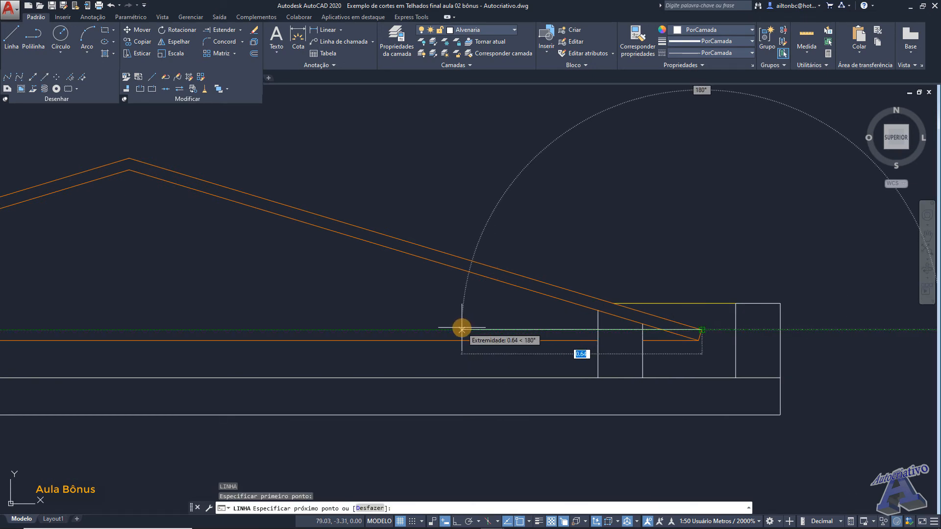
pyautogui.press('Return')
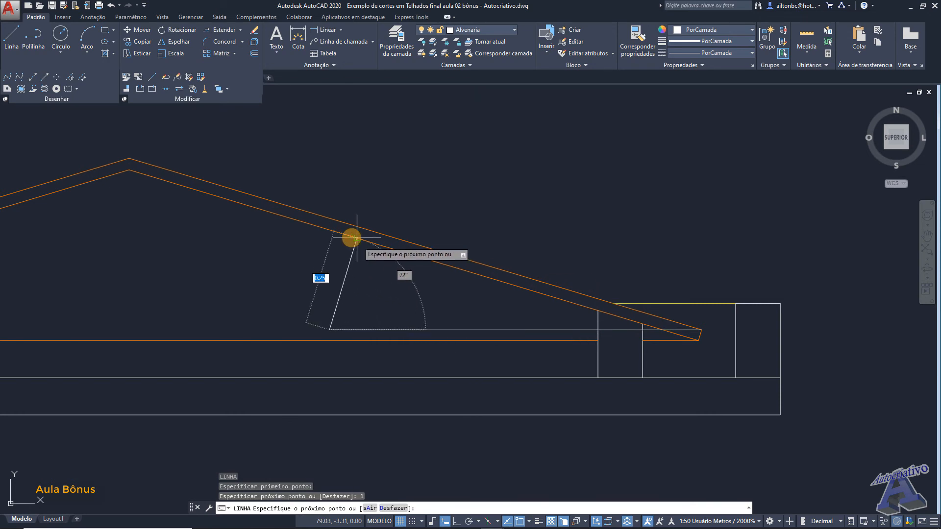
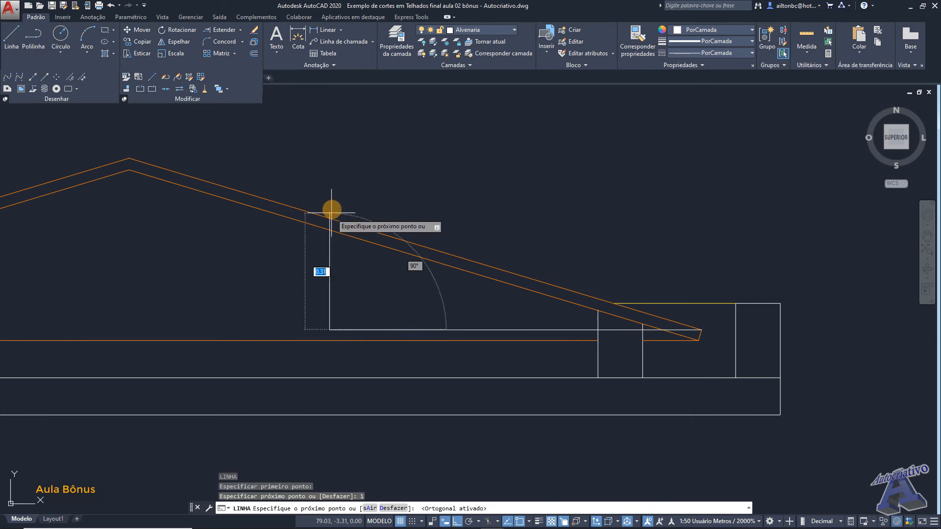
pyautogui.press('F8')
pyautogui.click(326, 191)
pyautogui.press('Escape')
pyautogui.scroll(2, 341, 254)
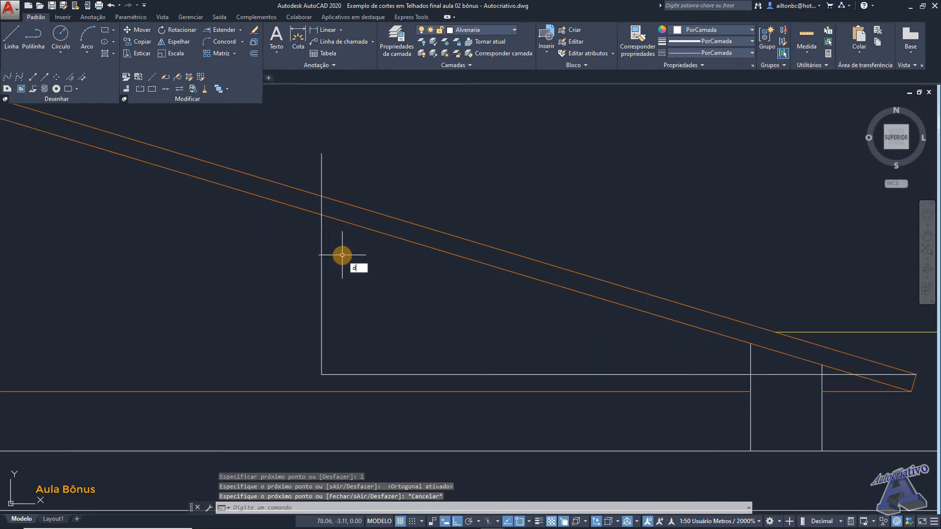
# Step: Measure the vertical rise between the slope's lower line and the corner of the reference lines
pyautogui.press('Return')
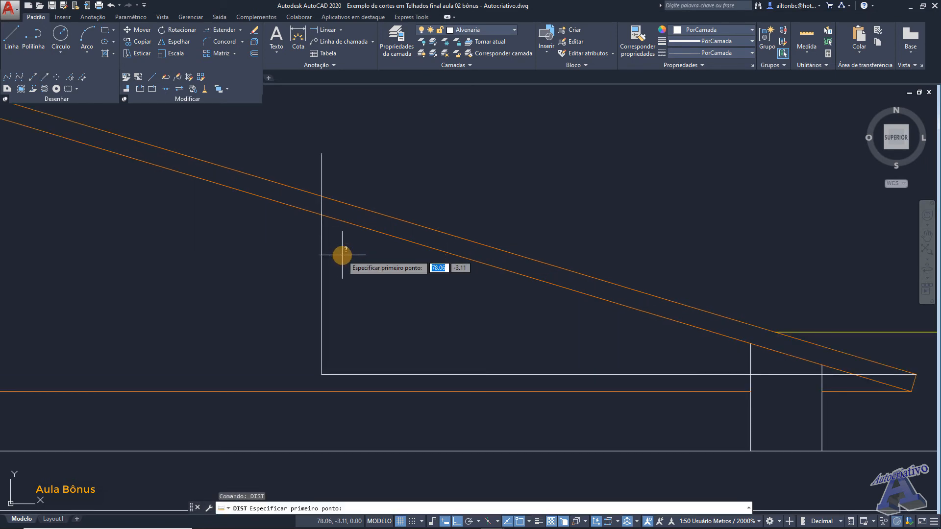
pyautogui.click(321, 215)
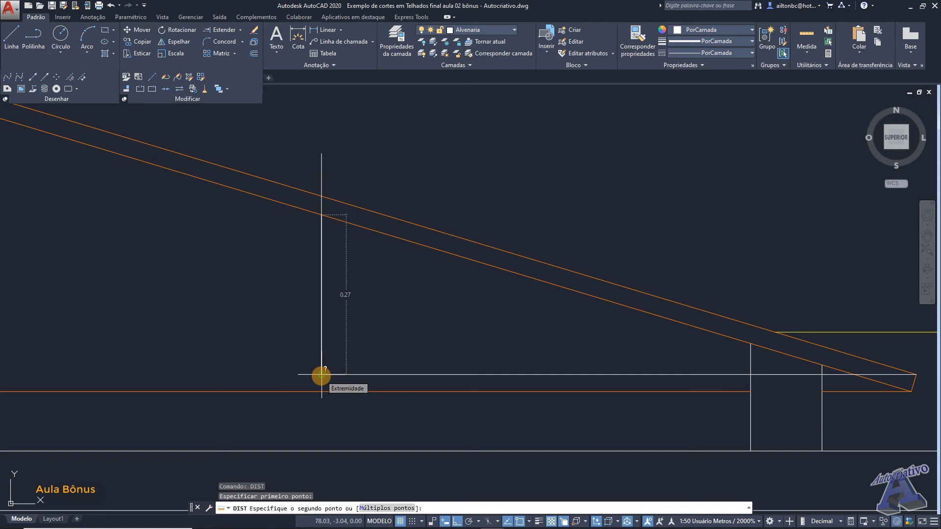
pyautogui.press('Escape')
pyautogui.moveTo(452, 353); pyautogui.dragTo(418, 353, button='middle')
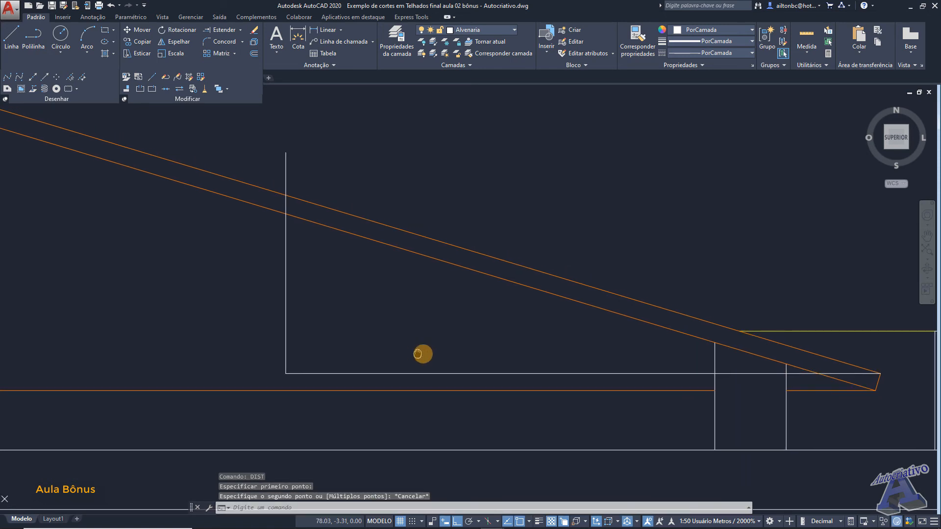
# Step: Delete the horizontal and vertical reference lines from section BB
pyautogui.click(847, 374)
pyautogui.press('Delete')
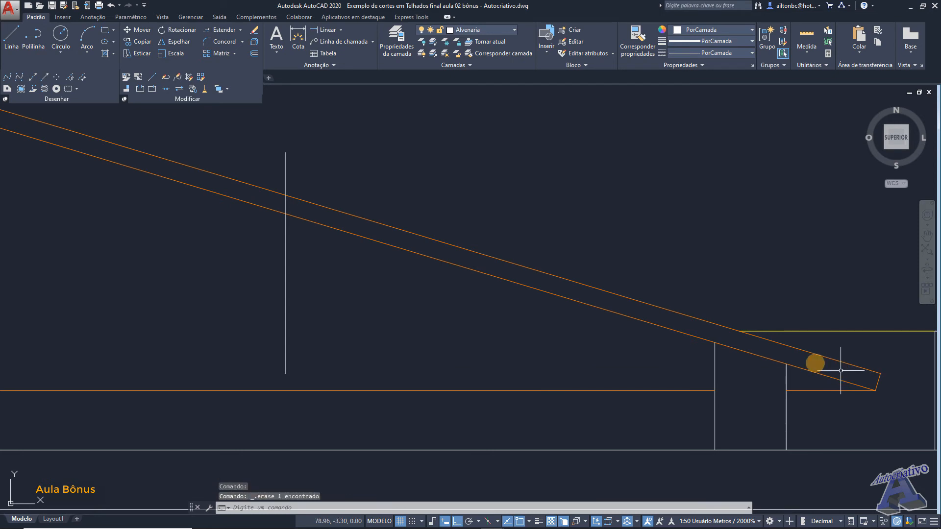
pyautogui.click(323, 296)
pyautogui.click(274, 271)
pyautogui.press('Delete')
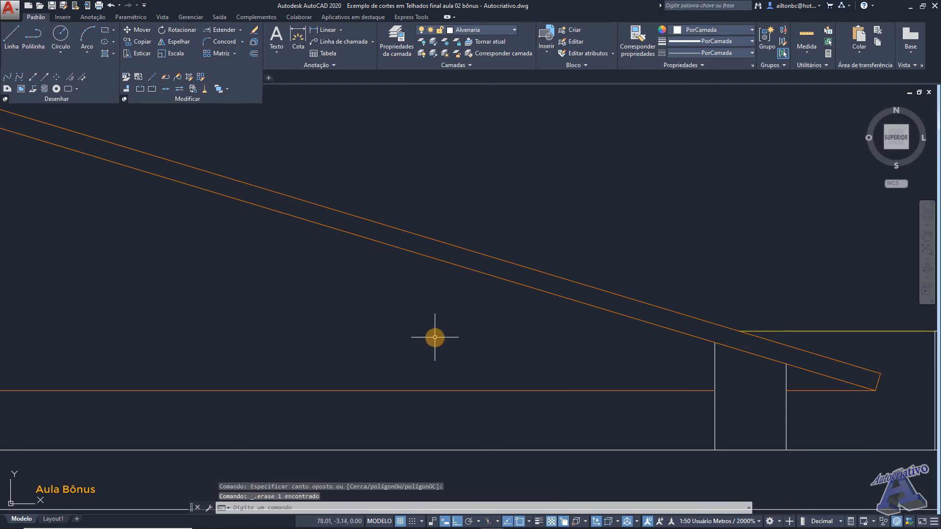
# Step: Redraw the 1 m horizontal reference line from section BB's right eave tip, with a vertical line up past the slope
pyautogui.write('l')
pyautogui.press('Return')
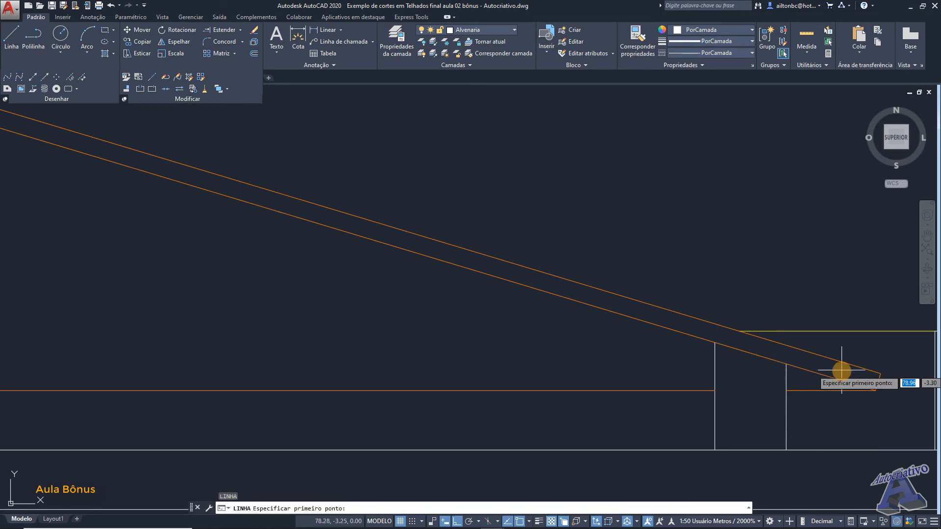
pyautogui.click(881, 373)
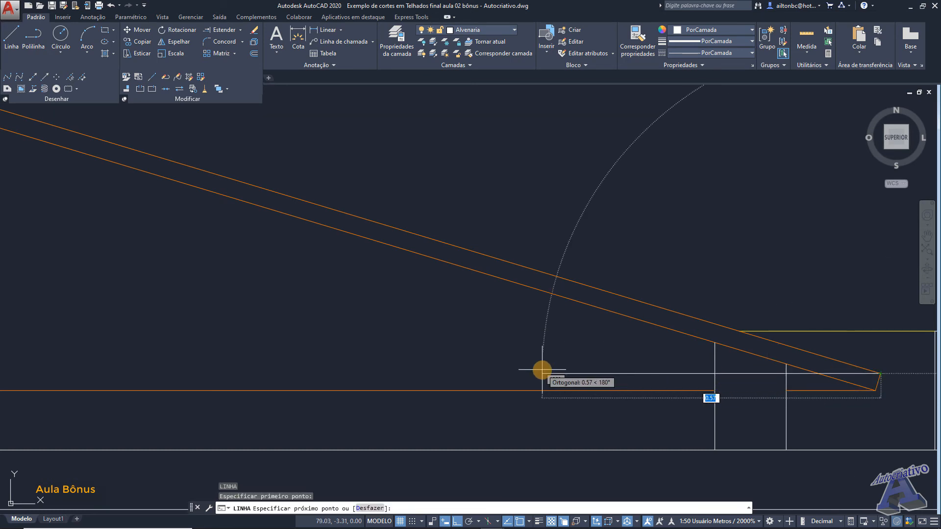
pyautogui.press('Return')
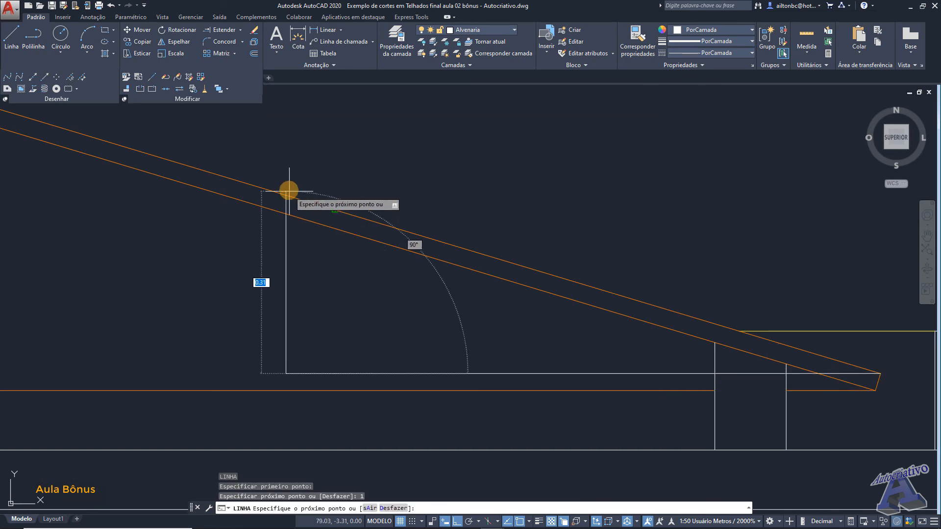
pyautogui.click(290, 159)
pyautogui.press('Escape')
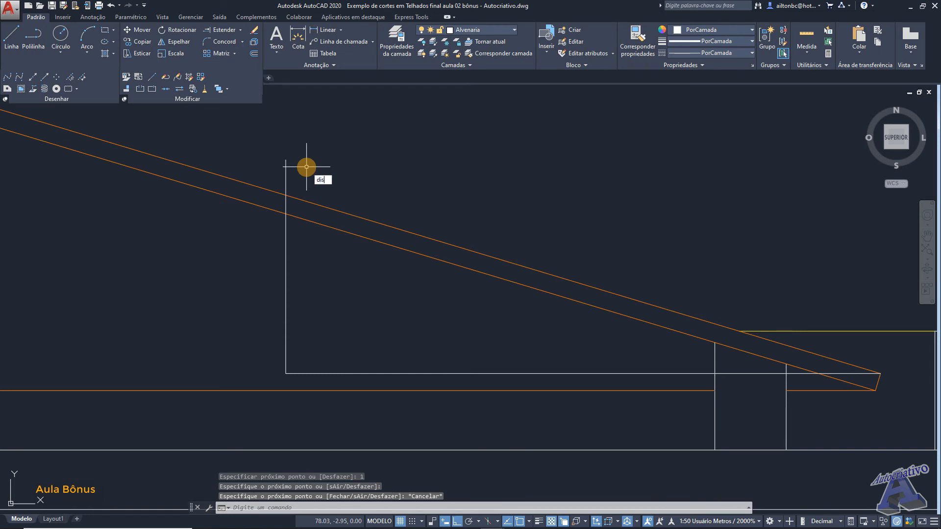
# Step: Measure the rise from the slope's upper line to the reference corner, and erase both reference lines
pyautogui.write('dis')
pyautogui.press('Return')
pyautogui.click(285, 195)
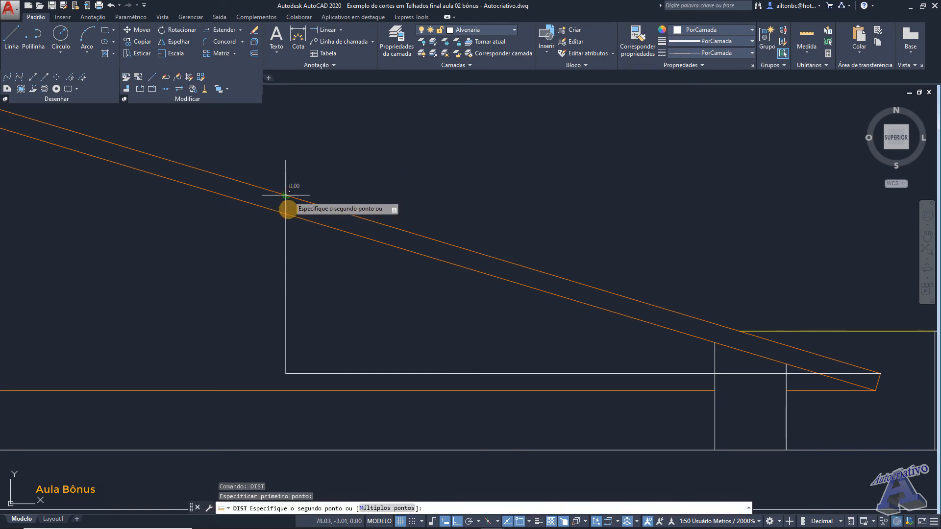
pyautogui.press('Escape')
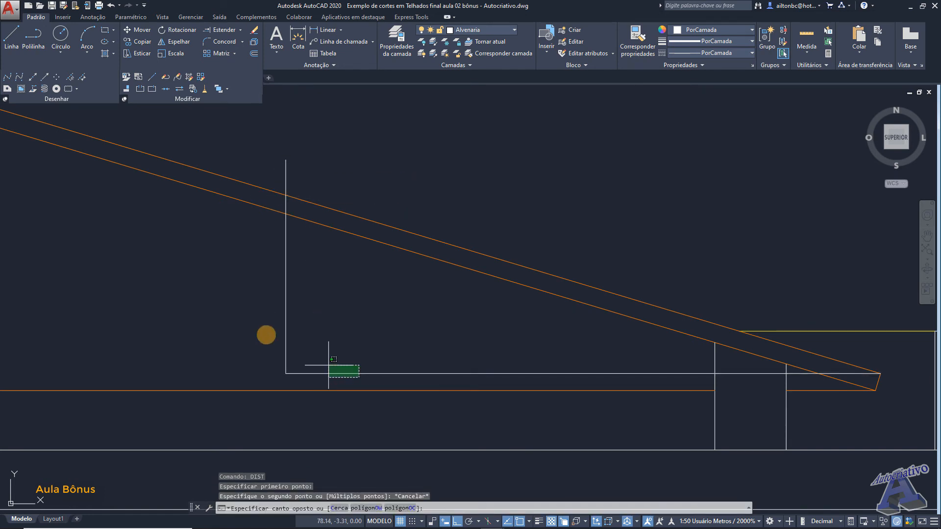
pyautogui.click(256, 327)
pyautogui.press('Delete')
# Step: Place vertical construction lines through the roof's left and right eave edges where section line AA crosses them in the plan
pyautogui.scroll(-6, 294, 316)
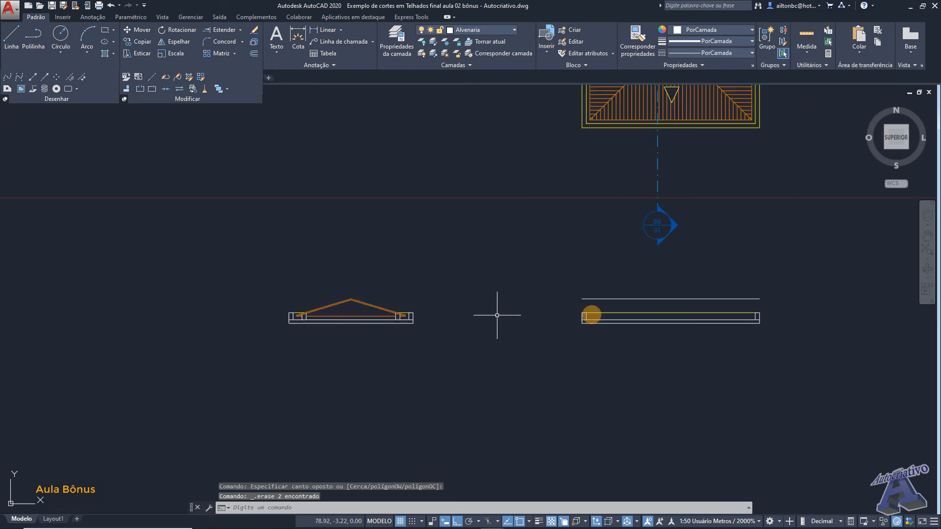
pyautogui.moveTo(591, 314); pyautogui.dragTo(492, 341, button='middle')
pyautogui.moveTo(555, 251); pyautogui.dragTo(554, 279, button='middle')
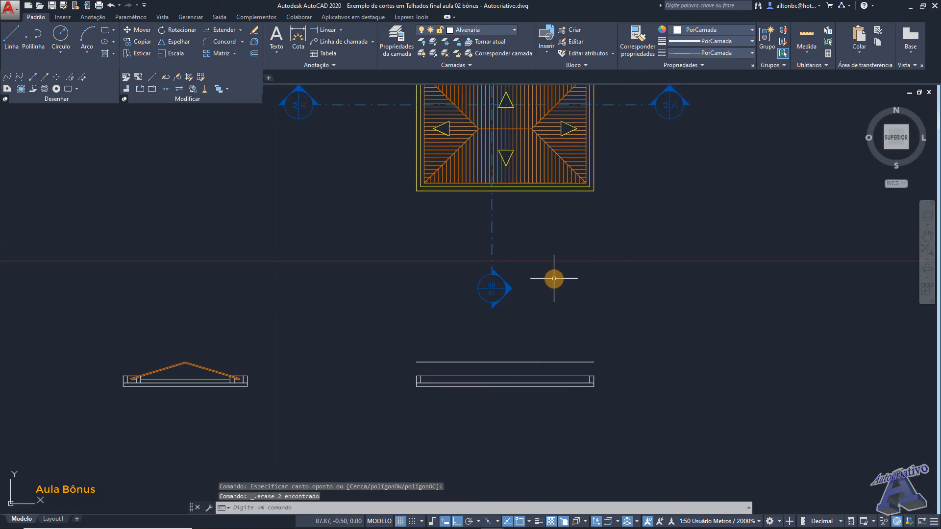
pyautogui.moveTo(544, 236); pyautogui.dragTo(532, 286, button='middle')
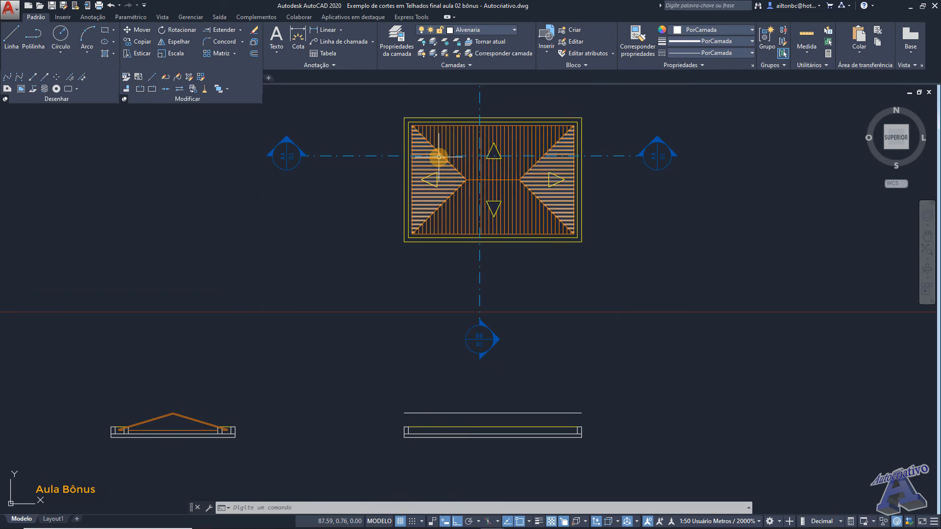
pyautogui.scroll(2, 446, 154)
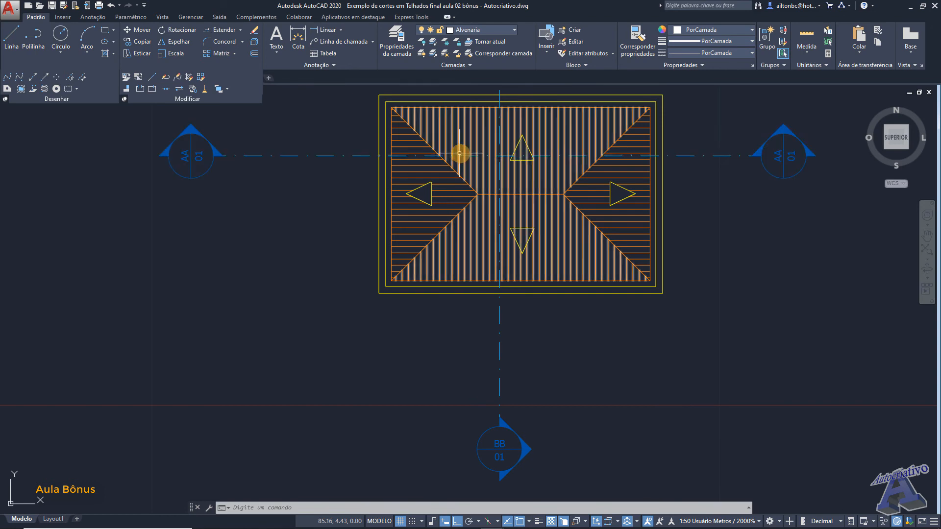
pyautogui.click(31, 77)
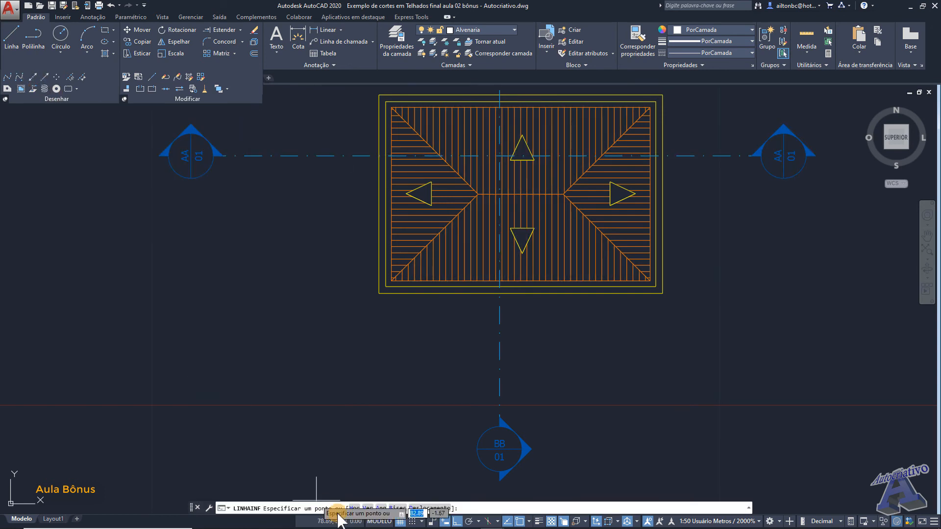
pyautogui.click(368, 508)
pyautogui.scroll(4, 394, 162)
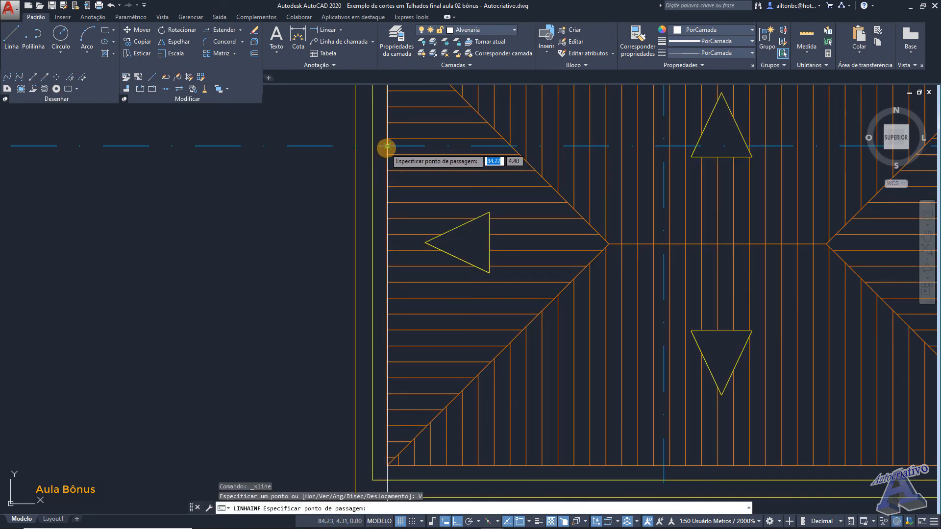
pyautogui.scroll(-3, 435, 182)
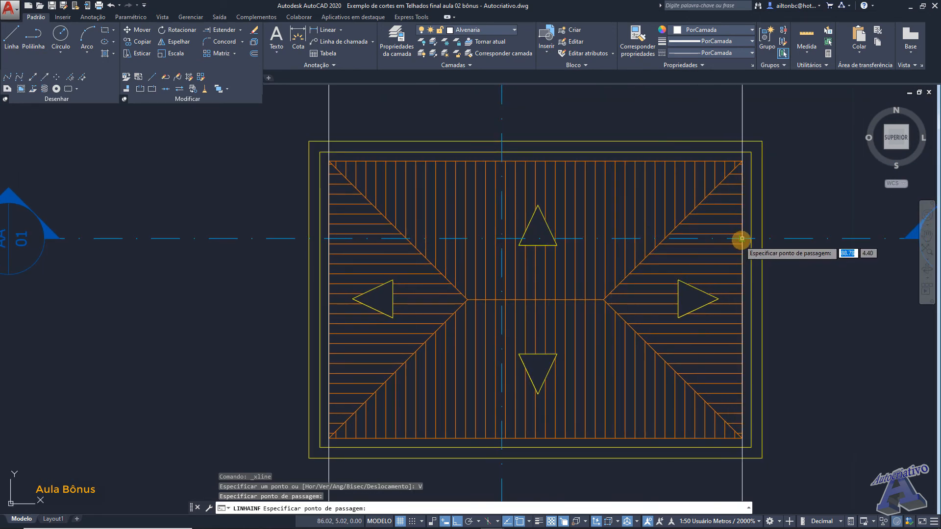
pyautogui.click(742, 238)
pyautogui.press('Escape')
pyautogui.moveTo(433, 206); pyautogui.dragTo(466, 226, button='middle')
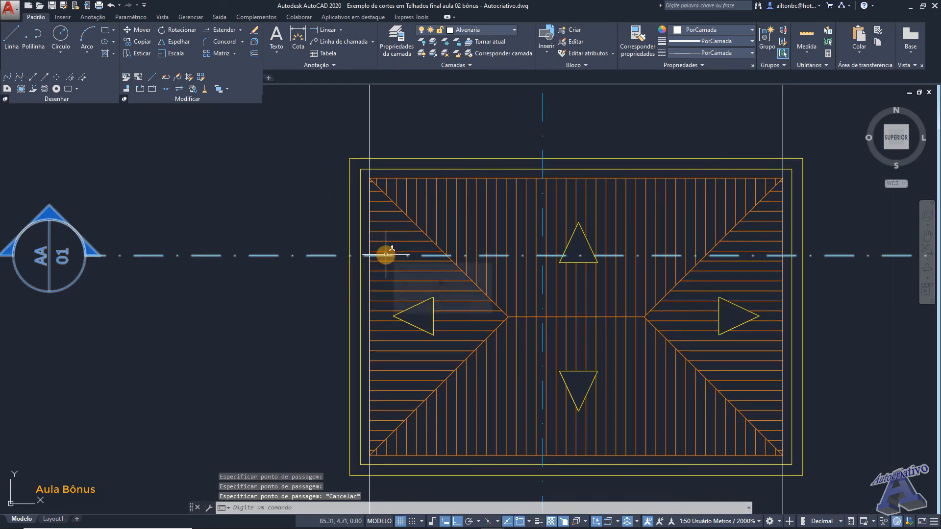
# Step: Measure the distance from the plan's upper-left outer wall corner down to section line AA
pyautogui.scroll(-2, 384, 252)
pyautogui.scroll(2, 344, 229)
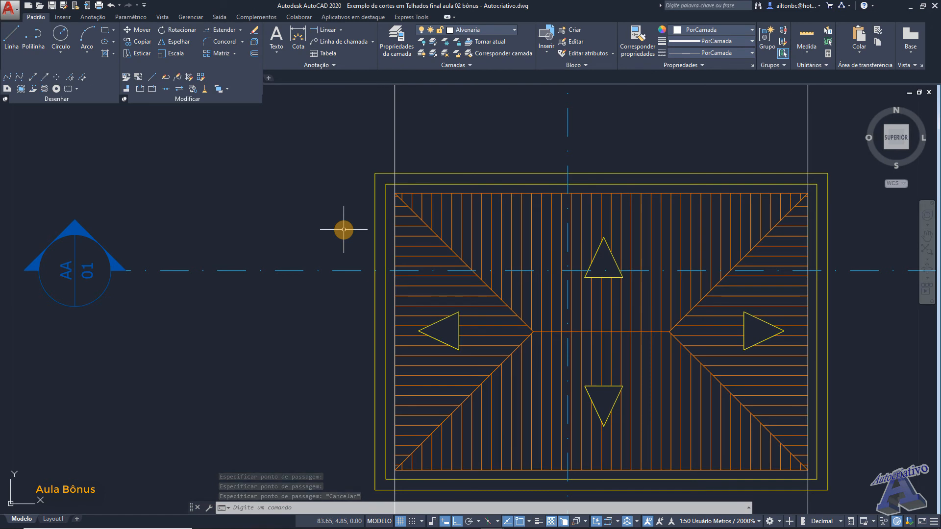
pyautogui.write('dist')
pyautogui.press('Return')
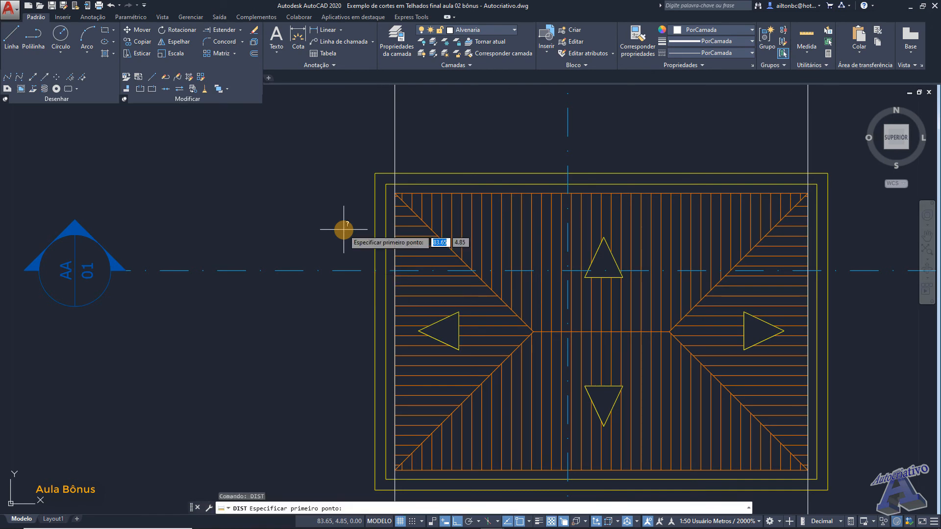
pyautogui.scroll(2, 343, 230)
pyautogui.click(392, 140)
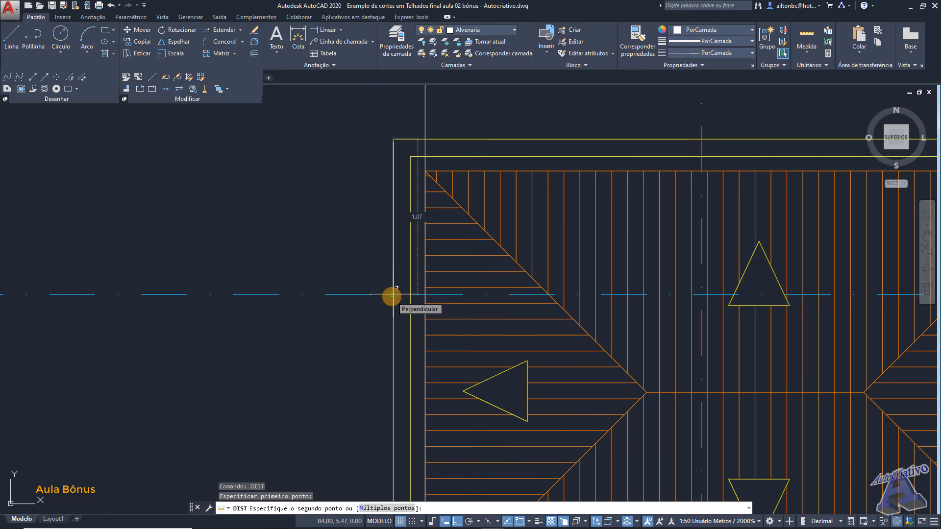
pyautogui.press('Escape')
pyautogui.scroll(-10, 383, 299)
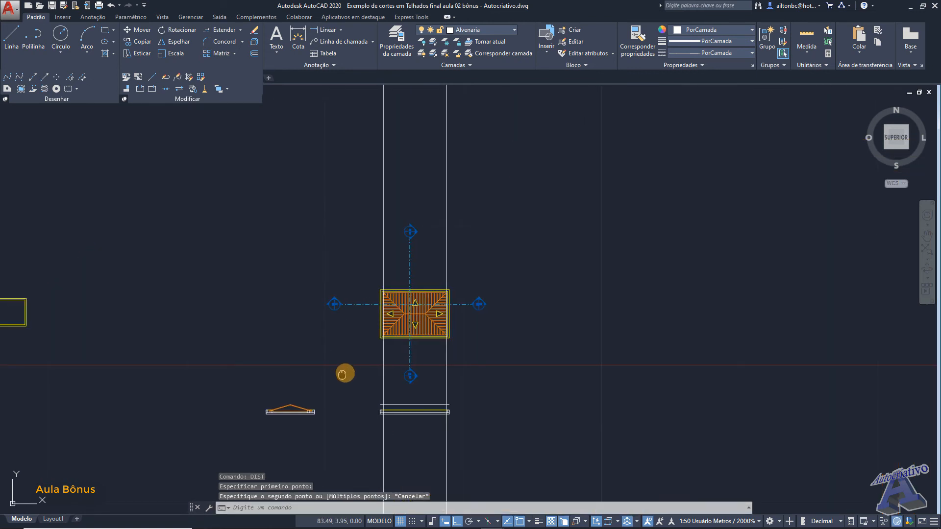
pyautogui.moveTo(344, 374); pyautogui.dragTo(472, 333, button='middle')
pyautogui.scroll(10, 419, 363)
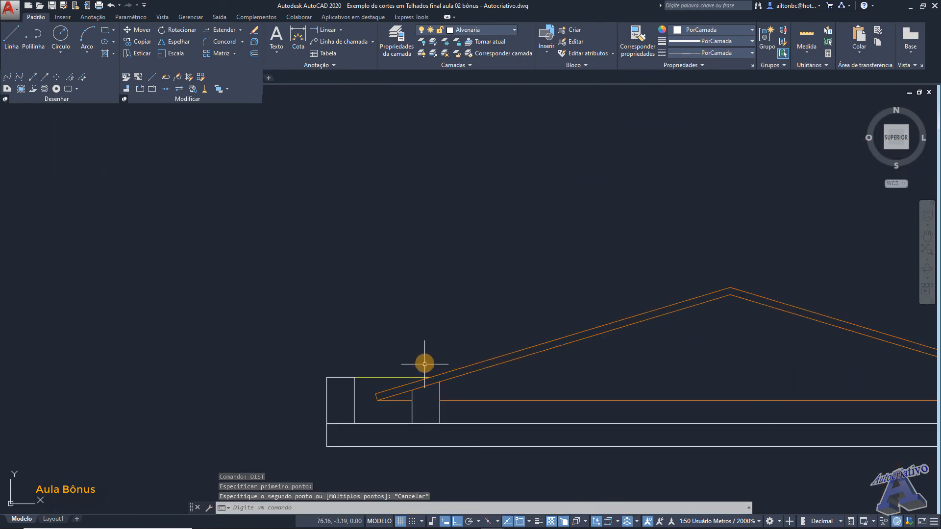
pyautogui.moveTo(427, 361)
pyautogui.mouseDown(button='middle')
pyautogui.moveTo(423, 318)
pyautogui.moveTo(397, 263)
pyautogui.mouseUp(button='middle')
pyautogui.scroll(2, 423, 318)
pyautogui.write('l')
pyautogui.press('Return')
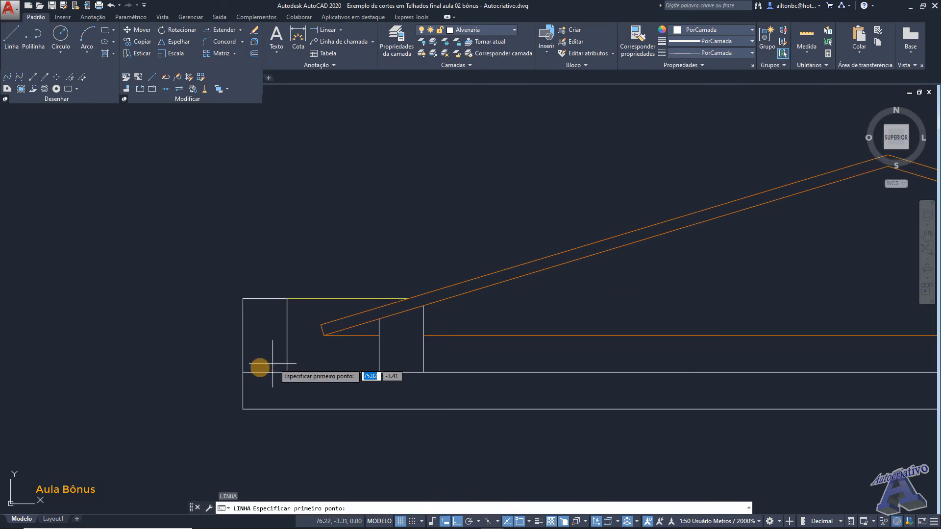
pyautogui.click(243, 372)
pyautogui.write('1')
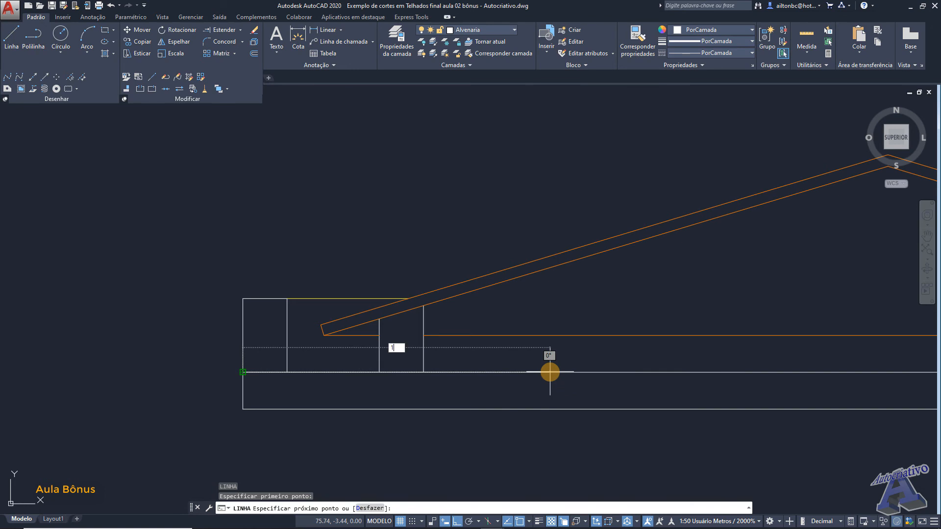
pyautogui.press('Tab')
pyautogui.write('07')
pyautogui.press('Return')
pyautogui.press('Escape')
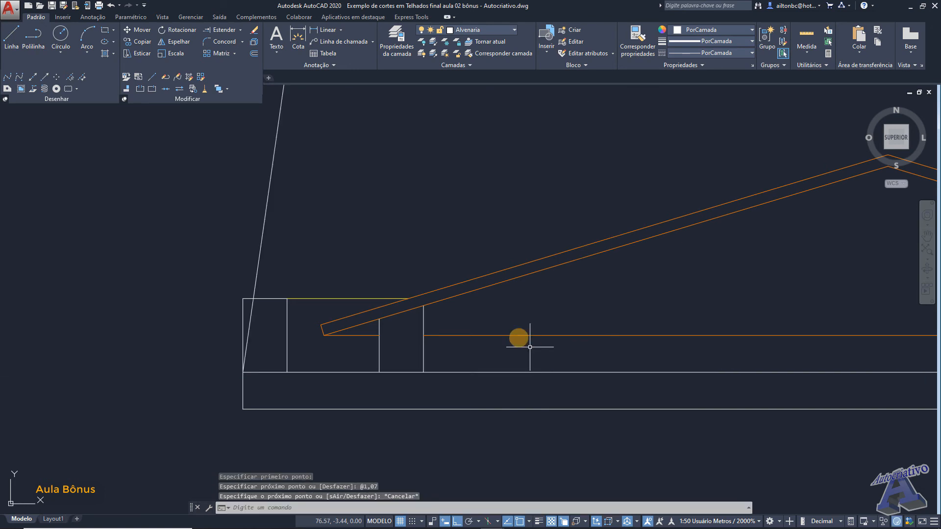
pyautogui.click(315, 227)
pyautogui.click(268, 188)
pyautogui.press('Delete')
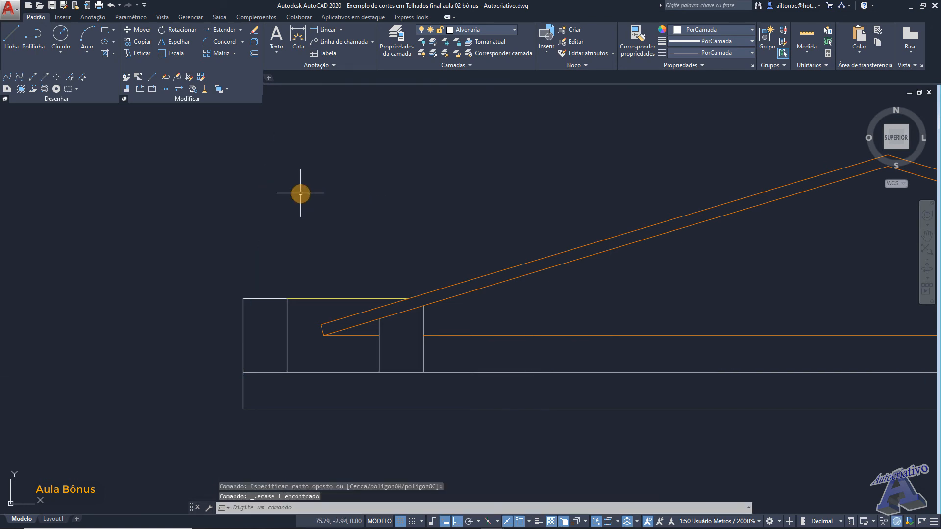
# Step: Draw a 1.07 m horizontal line from section BB's left outer wall base, with a vertical line up past the roof slope
pyautogui.write('l')
pyautogui.press('Return')
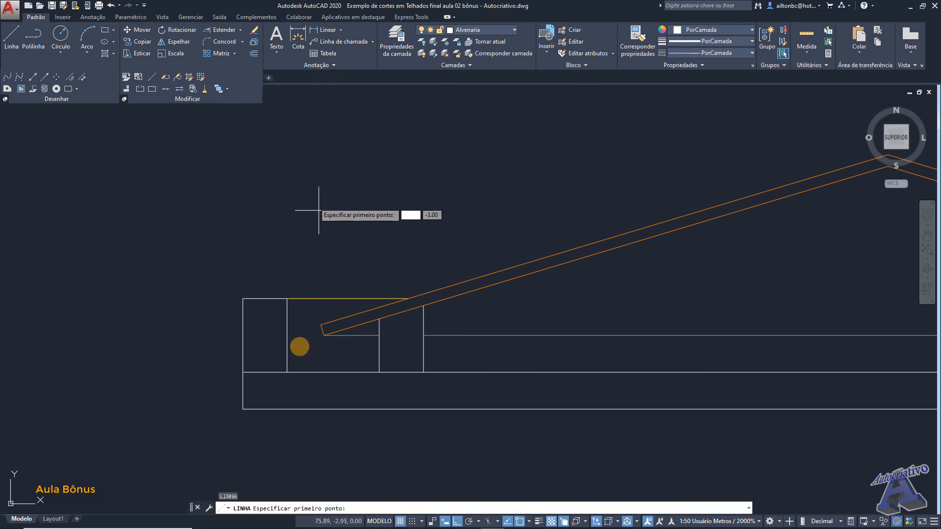
pyautogui.click(242, 372)
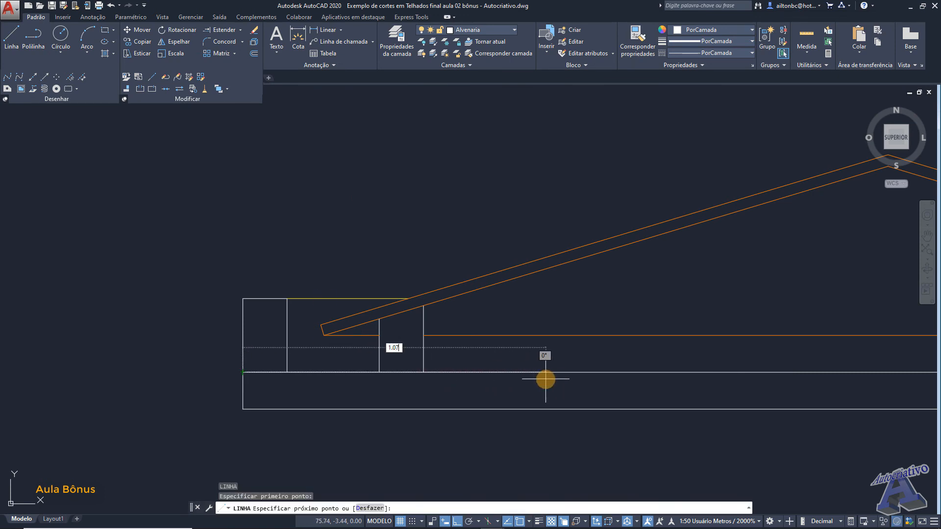
pyautogui.write('1.07')
pyautogui.press('Return')
pyautogui.moveTo(647, 310); pyautogui.dragTo(536, 399, button='middle')
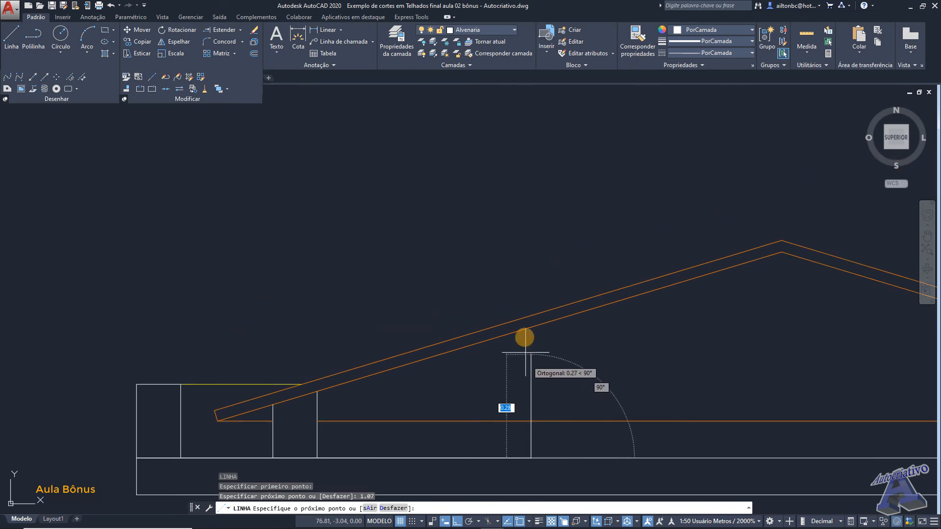
pyautogui.click(530, 265)
pyautogui.press('Escape')
# Step: Examine section BB's new vertical reference line against the position of section line AA in the roof plan
pyautogui.scroll(-2, 544, 299)
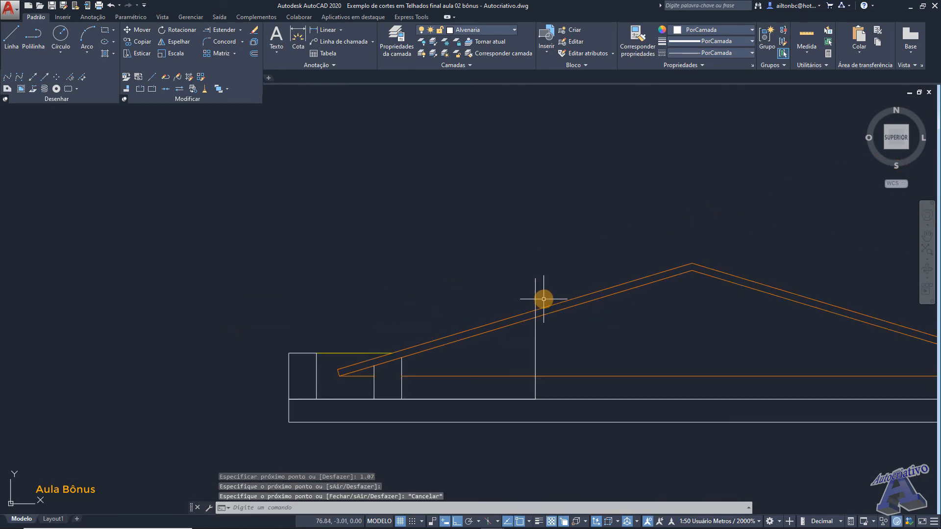
pyautogui.scroll(-2, 543, 299)
pyautogui.scroll(5, 540, 290)
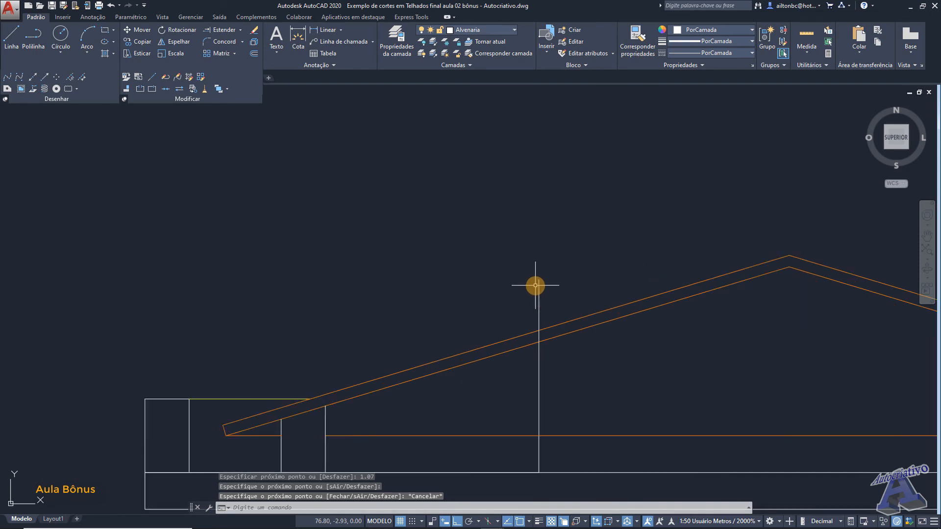
pyautogui.click(540, 283)
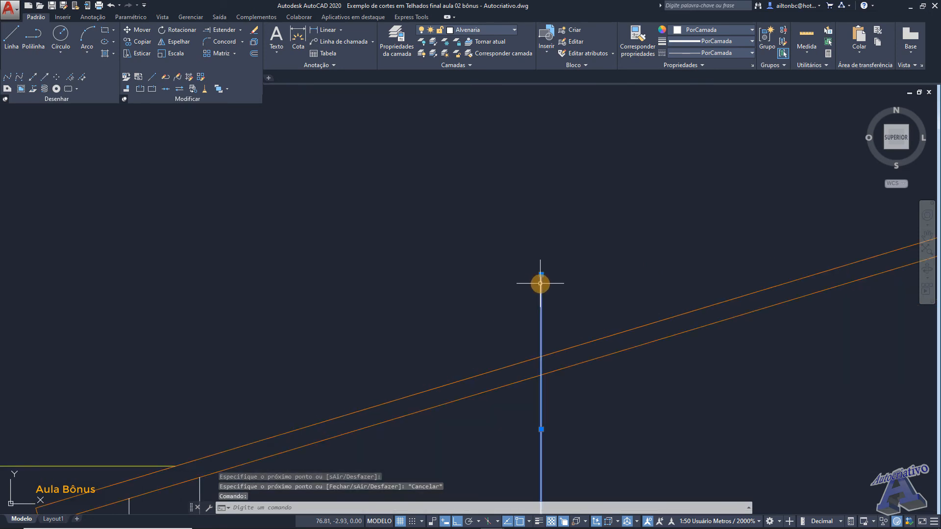
pyautogui.press('Escape')
pyautogui.scroll(-6, 316, 277)
pyautogui.moveTo(499, 207); pyautogui.dragTo(369, 439, button='middle')
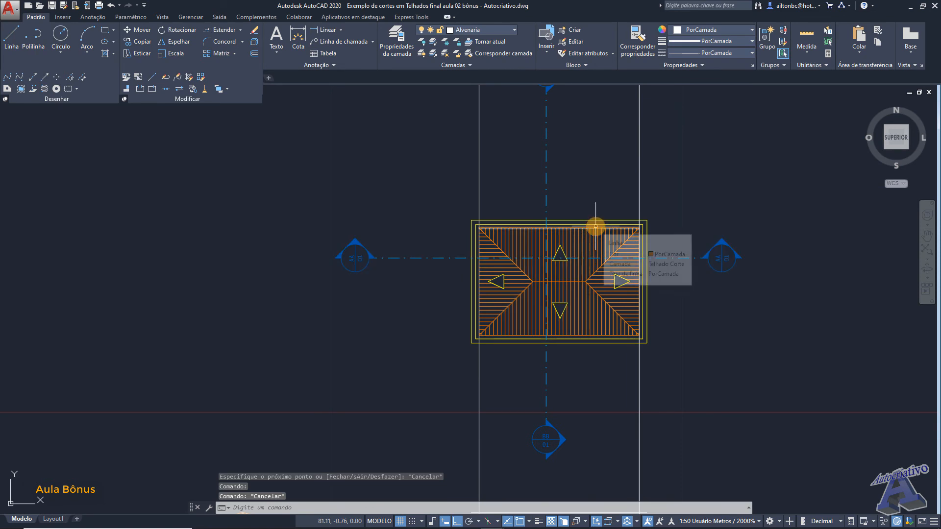
pyautogui.scroll(-3, 442, 260)
pyautogui.moveTo(404, 369); pyautogui.dragTo(641, 281, button='middle')
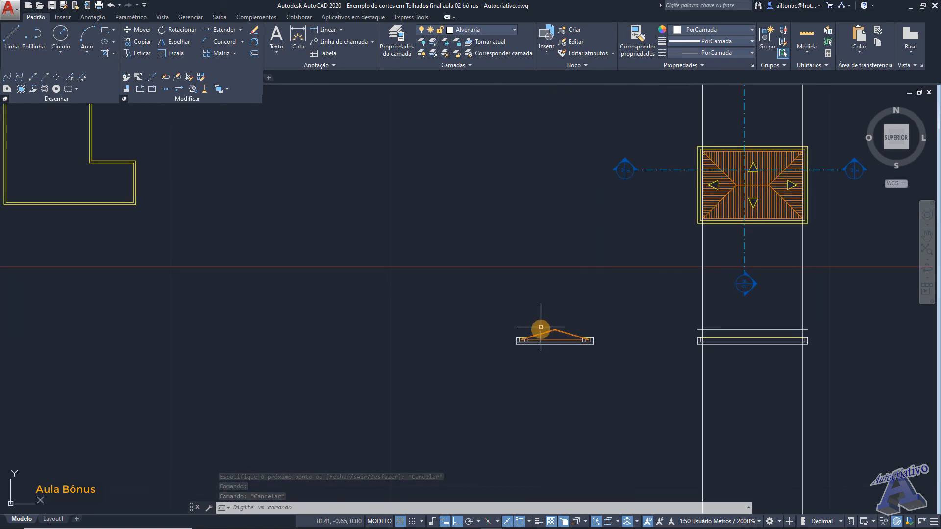
# Step: Draw a horizontal line from the reference line's crossing with section BB's upper slope to the far end of section AA
pyautogui.scroll(10, 541, 326)
pyautogui.moveTo(543, 340); pyautogui.dragTo(454, 307, button='middle')
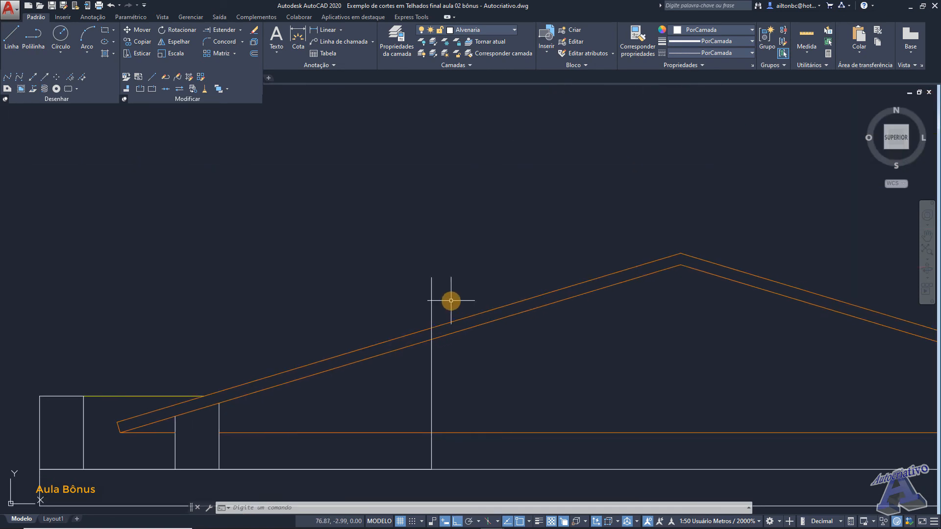
pyautogui.write('l')
pyautogui.press('Return')
pyautogui.click(432, 327)
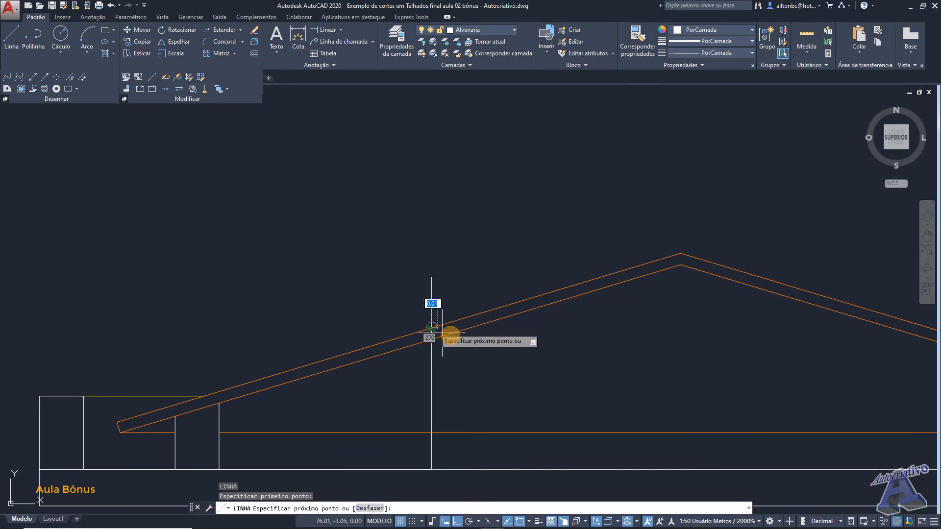
pyautogui.scroll(-4, 509, 337)
pyautogui.scroll(-2, 565, 335)
pyautogui.moveTo(743, 348); pyautogui.dragTo(245, 342, button='middle')
pyautogui.scroll(-2, 245, 342)
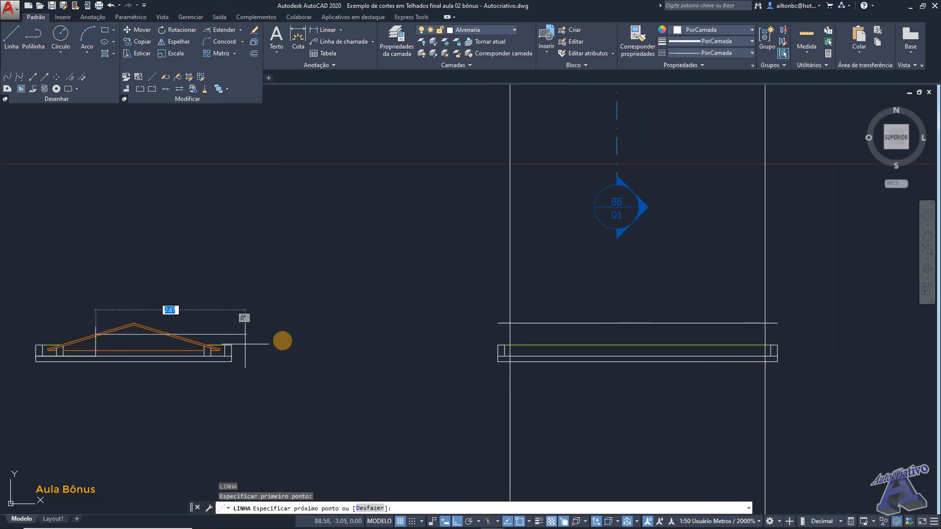
pyautogui.scroll(4, 482, 343)
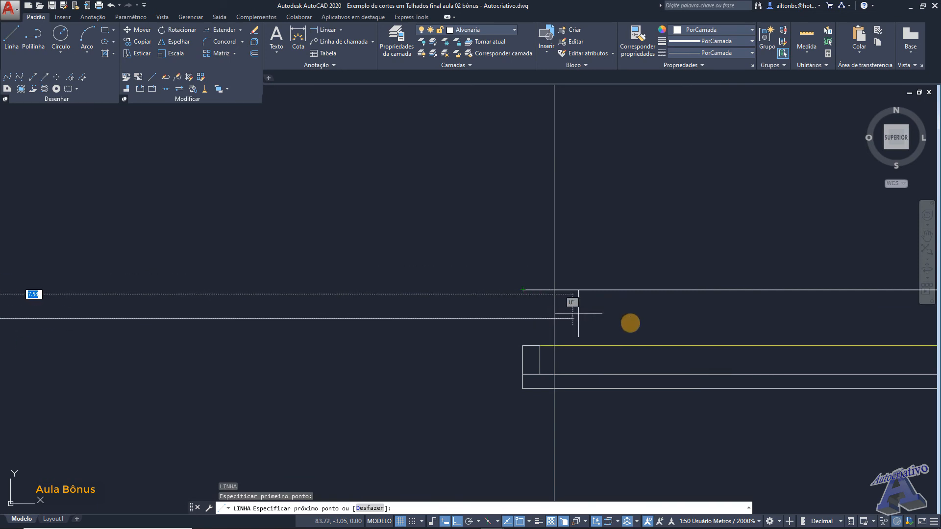
pyautogui.moveTo(630, 324); pyautogui.dragTo(279, 321, button='middle')
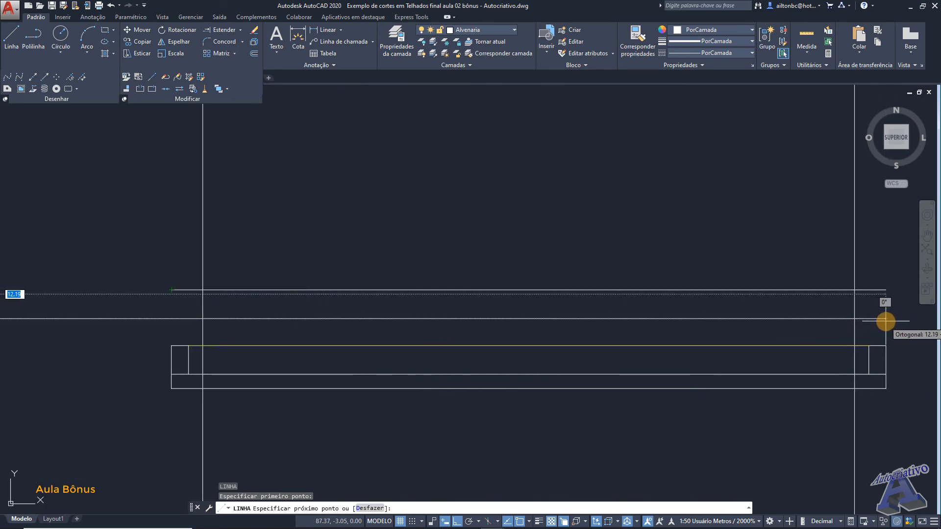
pyautogui.click(885, 318)
pyautogui.press('Escape')
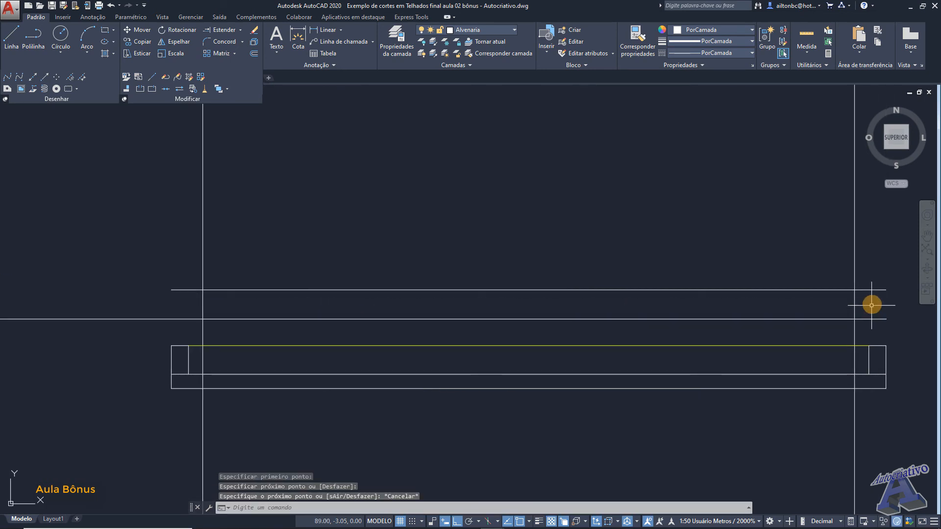
pyautogui.click(874, 297)
pyautogui.click(865, 282)
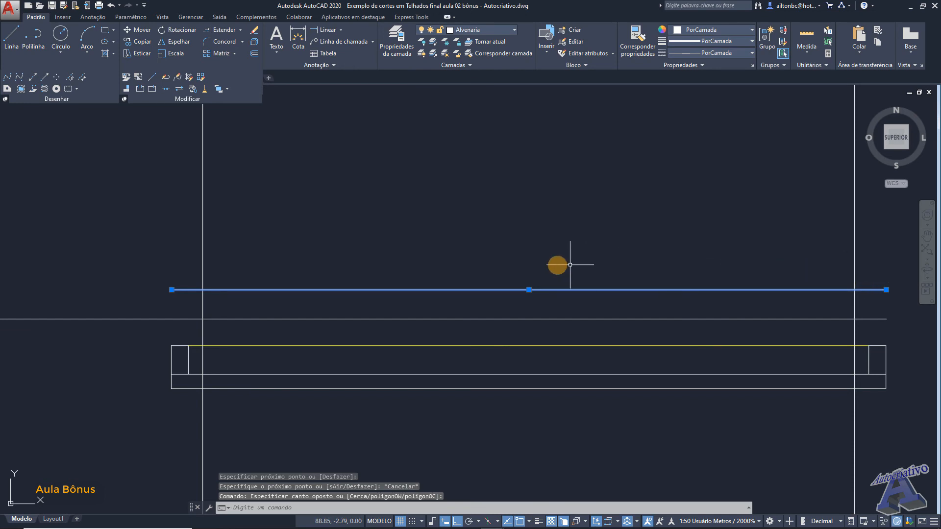
pyautogui.press('Escape')
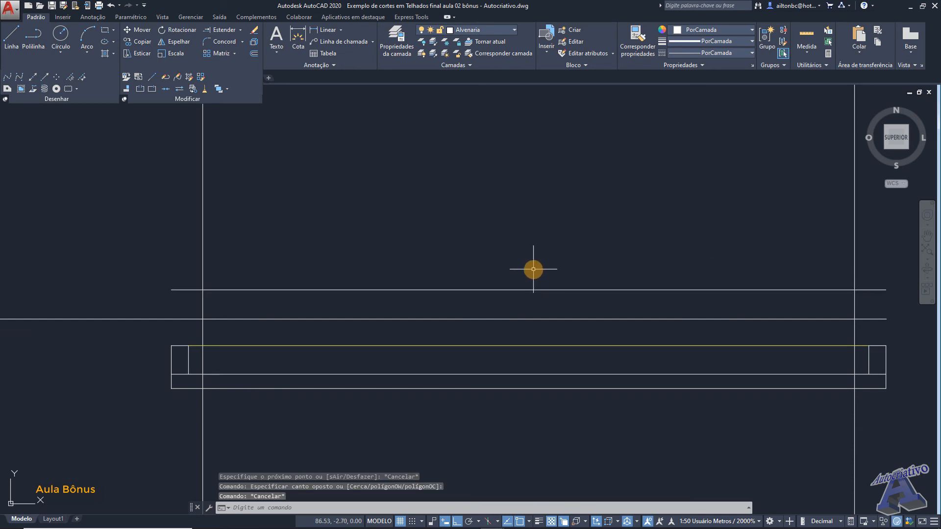
pyautogui.scroll(-6, 533, 269)
pyautogui.moveTo(521, 235)
pyautogui.mouseDown(button='middle')
pyautogui.moveTo(559, 272)
pyautogui.moveTo(553, 287)
pyautogui.moveTo(555, 272)
pyautogui.mouseUp(button='middle')
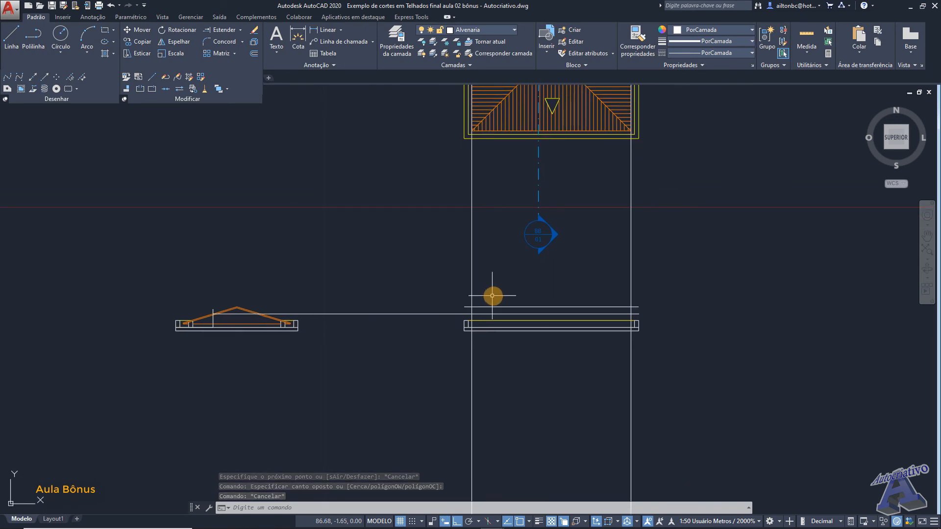
pyautogui.moveTo(509, 207); pyautogui.dragTo(490, 375, button='middle')
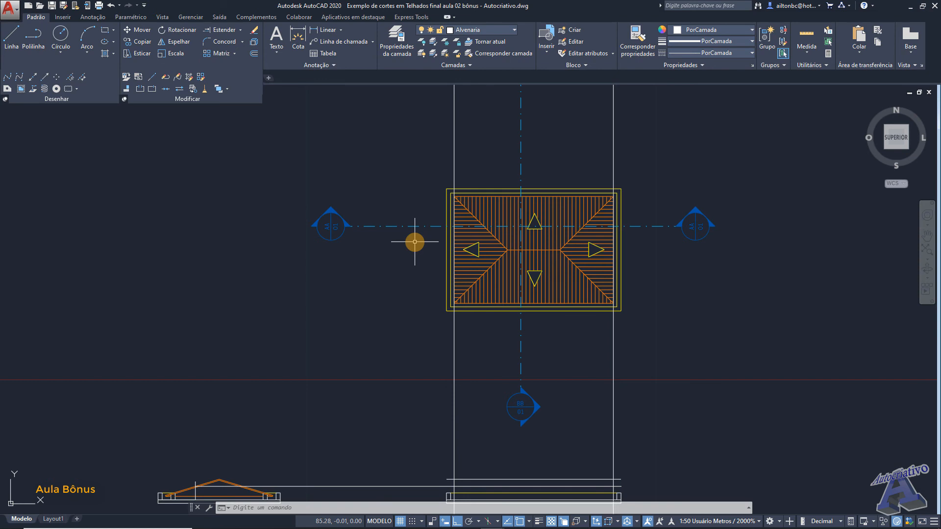
# Step: Draw a vertical construction line through the point where section line AA crosses the plan's upper-left hip
pyautogui.scroll(2, 475, 229)
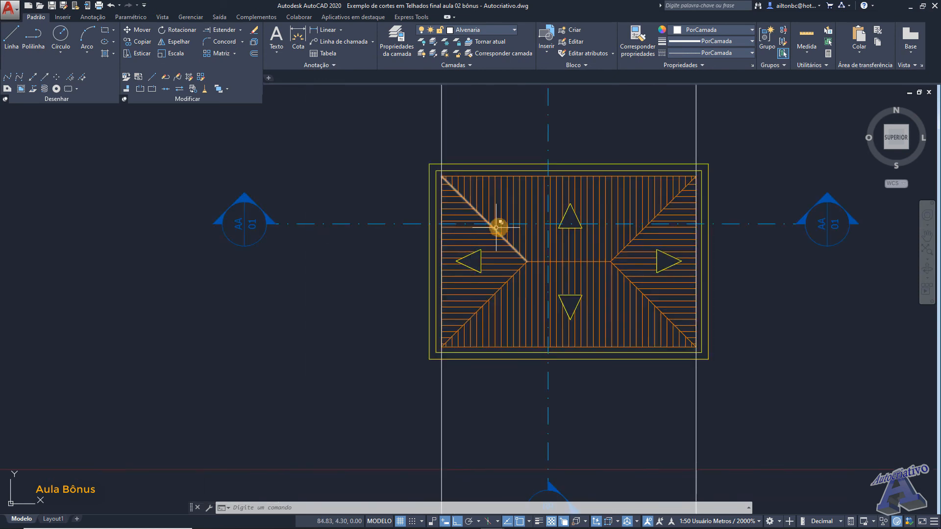
pyautogui.scroll(2, 642, 225)
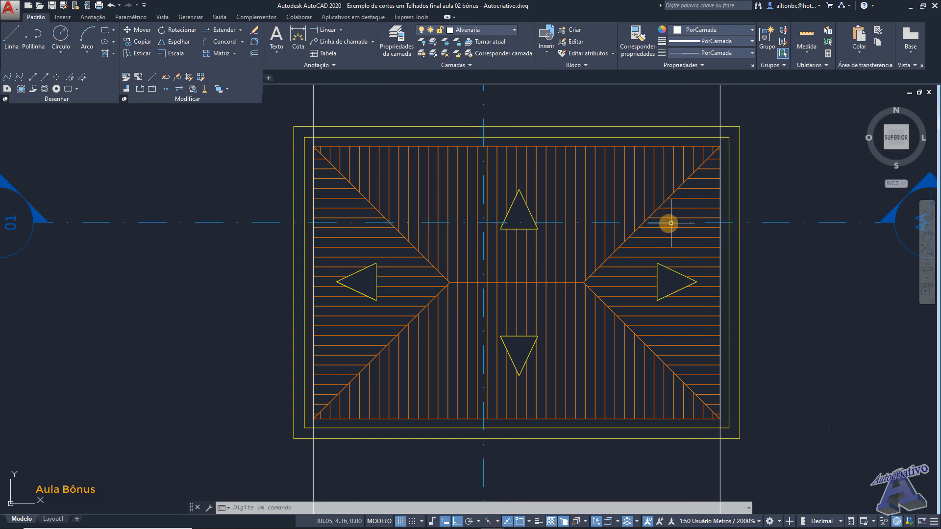
pyautogui.moveTo(152, 178); pyautogui.dragTo(205, 194, button='middle')
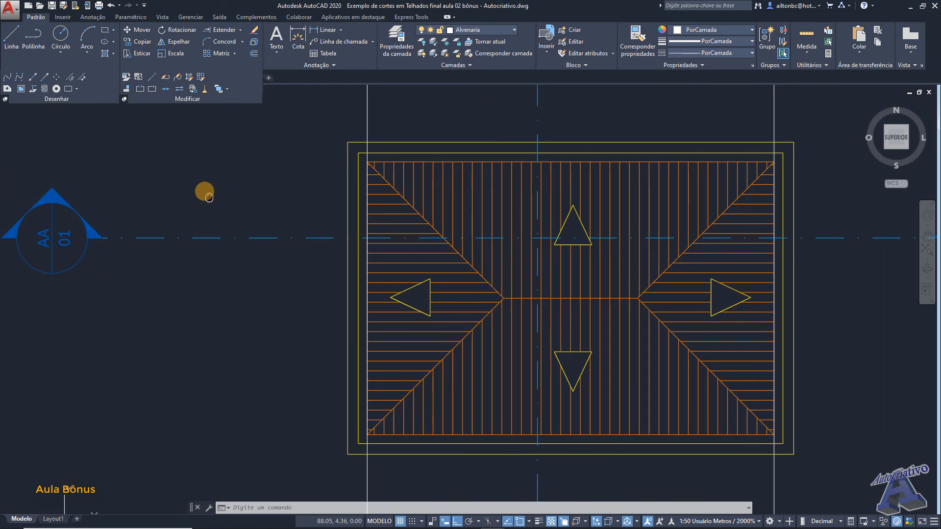
pyautogui.click(33, 77)
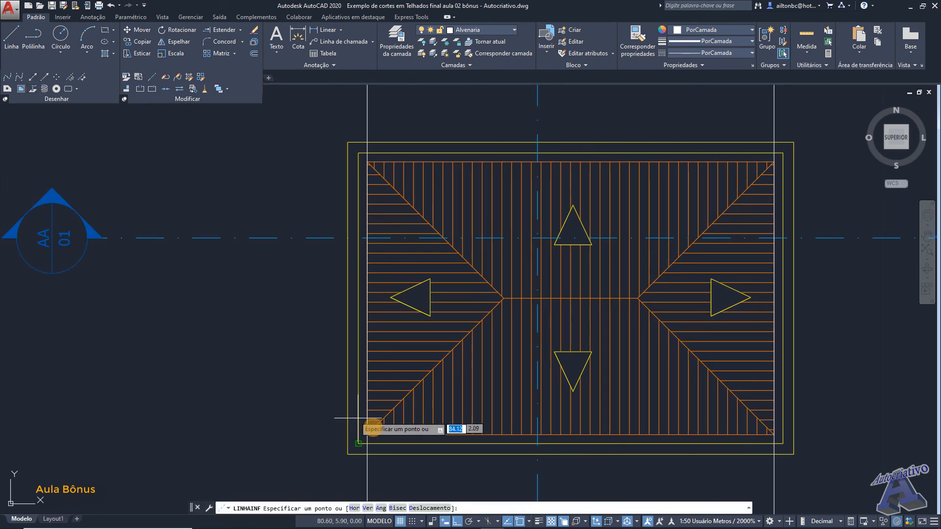
pyautogui.click(368, 509)
pyautogui.scroll(2, 343, 263)
pyautogui.moveTo(370, 231); pyautogui.dragTo(344, 301, button='middle')
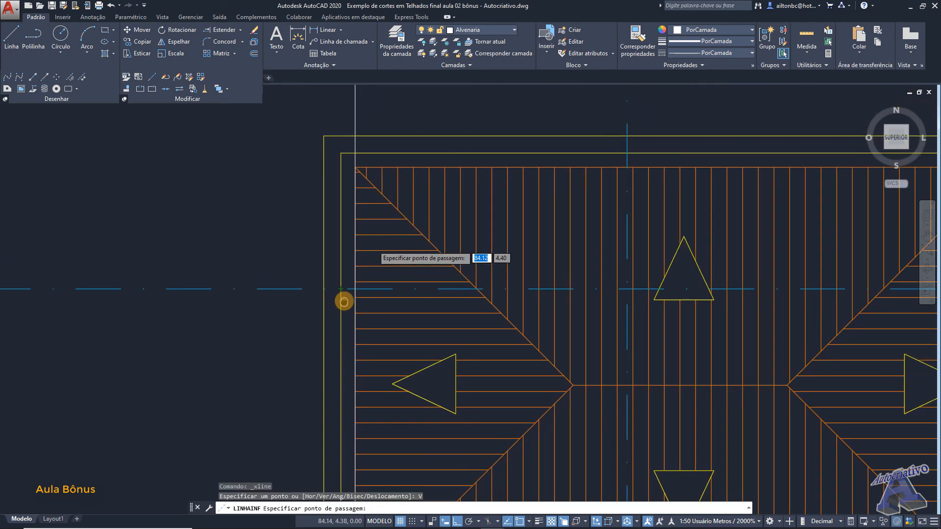
pyautogui.click(355, 289)
pyautogui.scroll(-10, 377, 336)
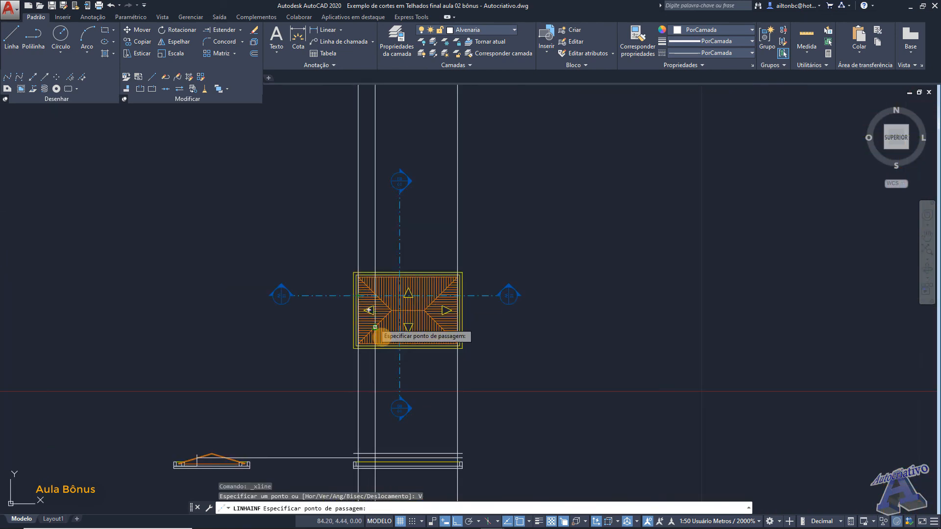
pyautogui.scroll(5, 435, 399)
pyautogui.click(537, 384)
pyautogui.scroll(8, 432, 255)
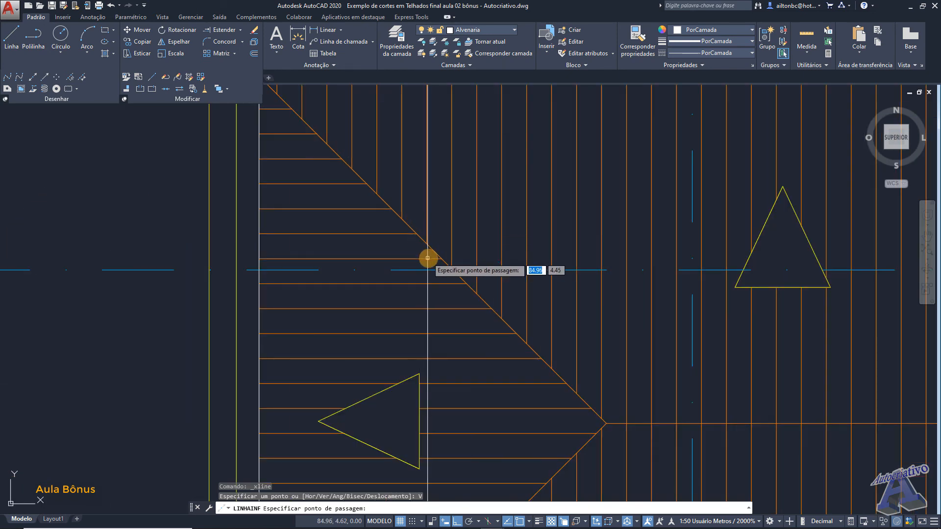
pyautogui.scroll(2, 458, 266)
pyautogui.click(449, 271)
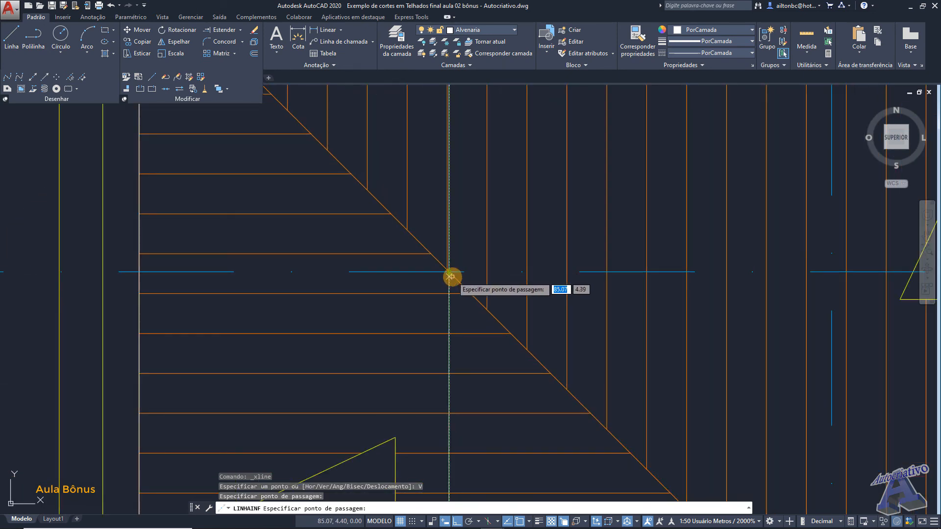
# Step: Add a vertical construction line through the point where section line AA crosses the plan's upper-right hip
pyautogui.scroll(-8, 588, 299)
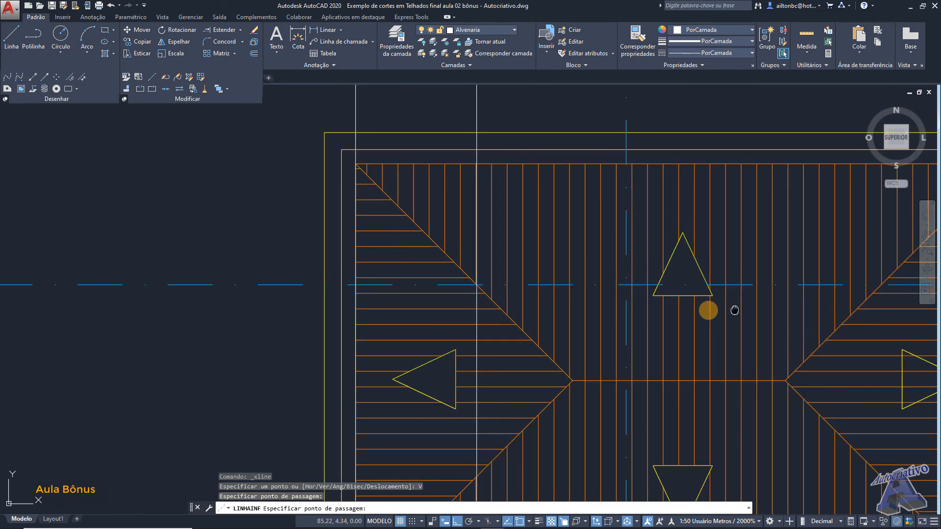
pyautogui.moveTo(708, 311); pyautogui.dragTo(500, 284, button='middle')
pyautogui.scroll(8, 569, 264)
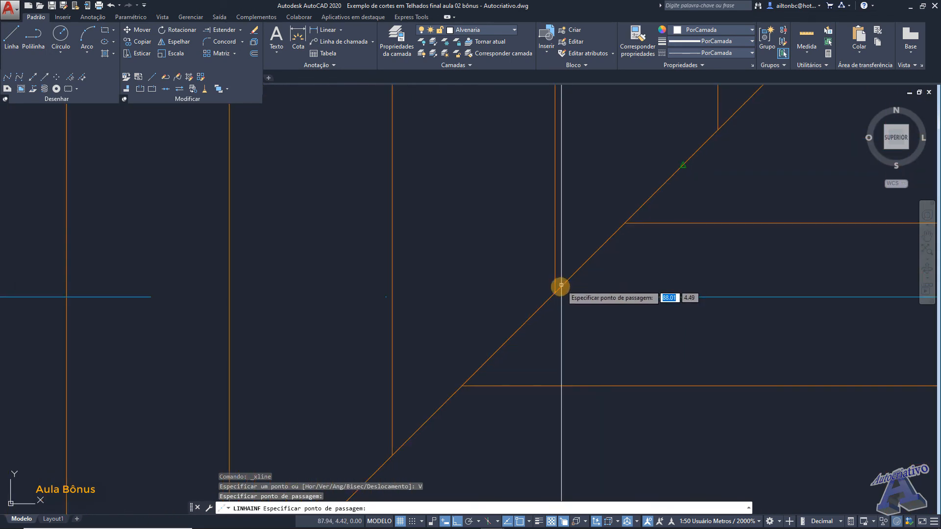
pyautogui.click(551, 297)
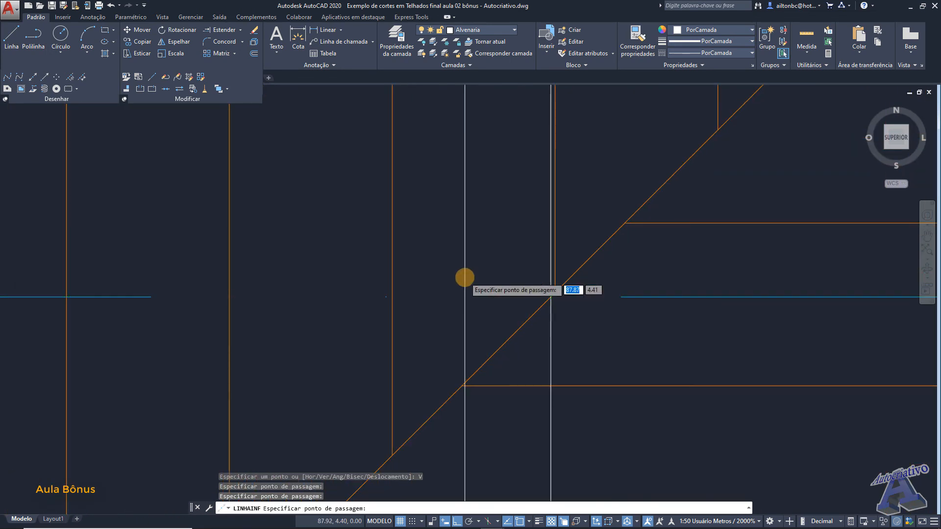
pyautogui.scroll(-6, 466, 275)
pyautogui.scroll(4, 537, 230)
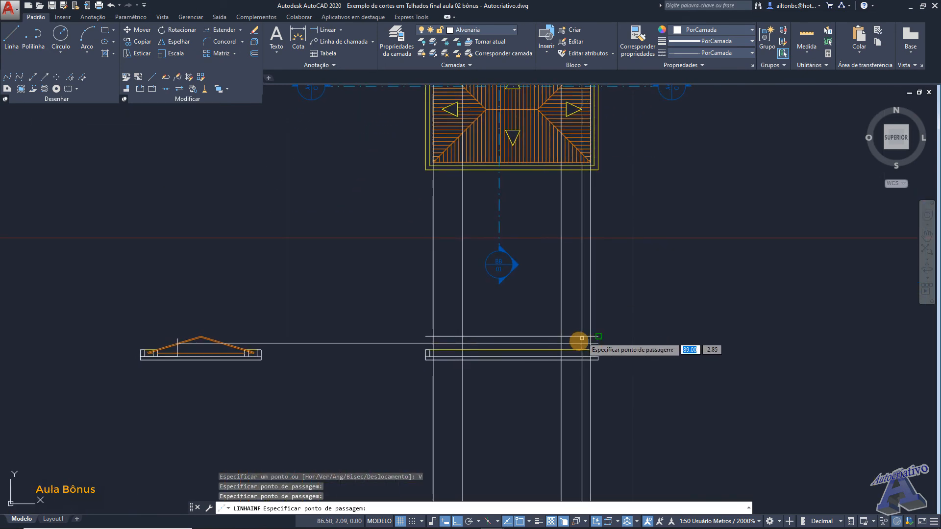
pyautogui.press('Escape')
pyautogui.scroll(6, 490, 344)
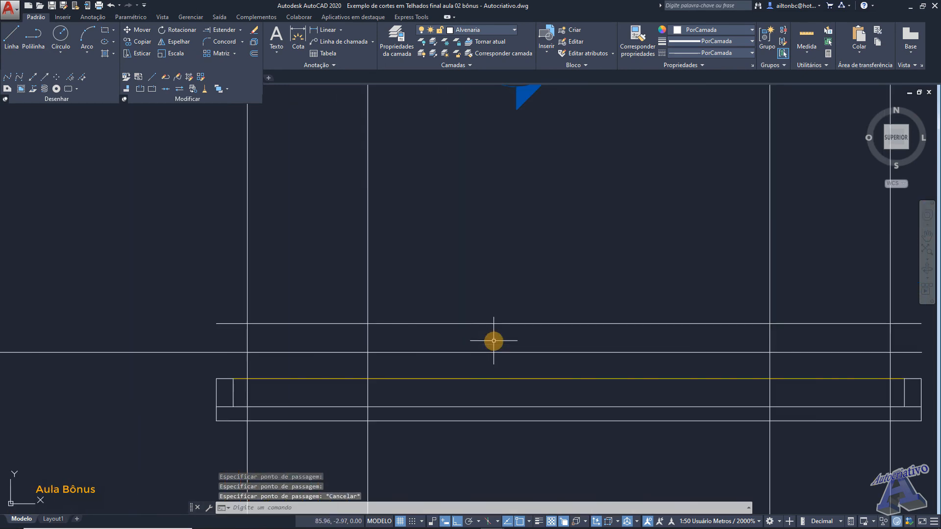
pyautogui.click(515, 298)
pyautogui.click(509, 286)
pyautogui.scroll(-2, 505, 282)
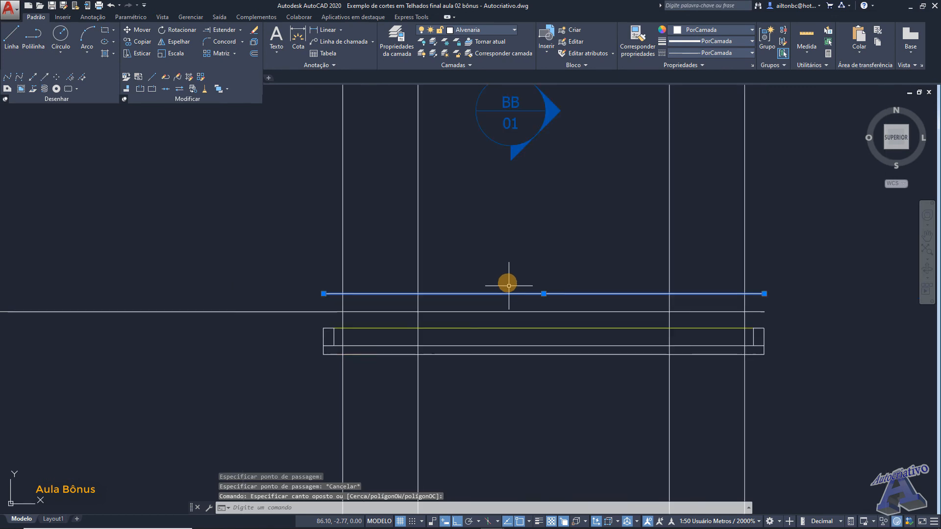
pyautogui.press('Escape')
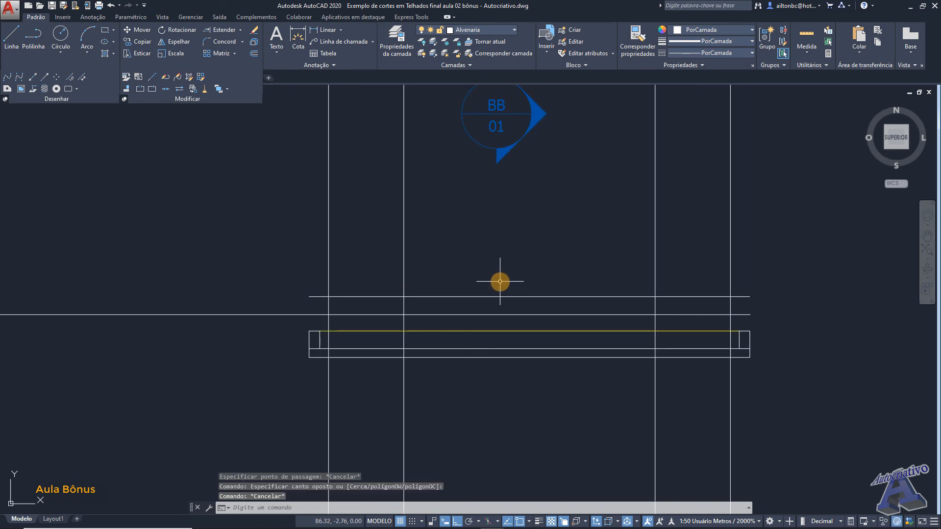
# Step: Draw a horizontal line from the lower corner of section BB's right roof end to just past section AA's left roof edge projection
pyautogui.scroll(-4, 367, 321)
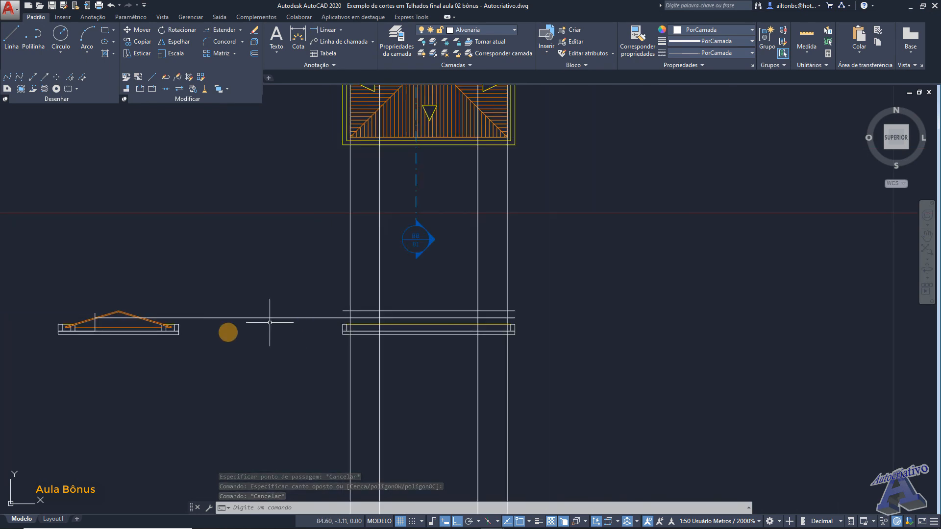
pyautogui.moveTo(189, 338); pyautogui.dragTo(395, 312, button='middle')
pyautogui.scroll(8, 372, 303)
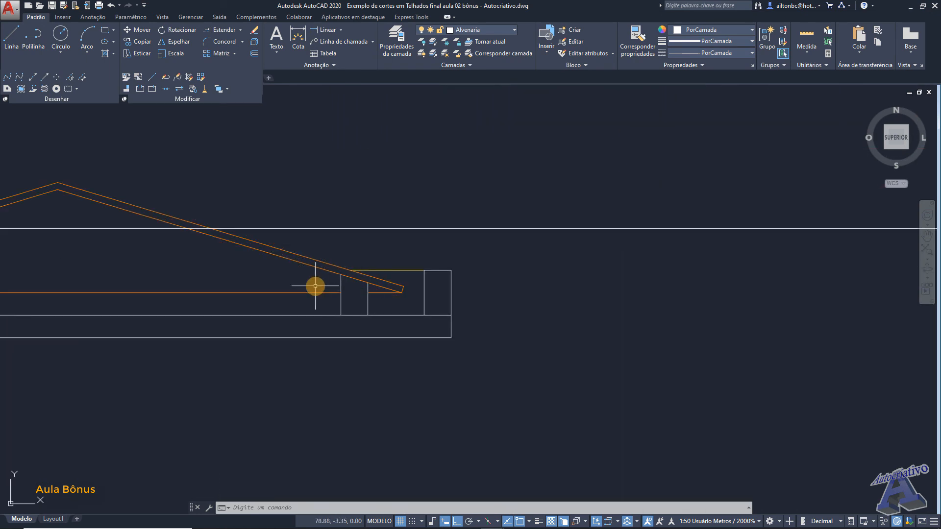
pyautogui.press('Return')
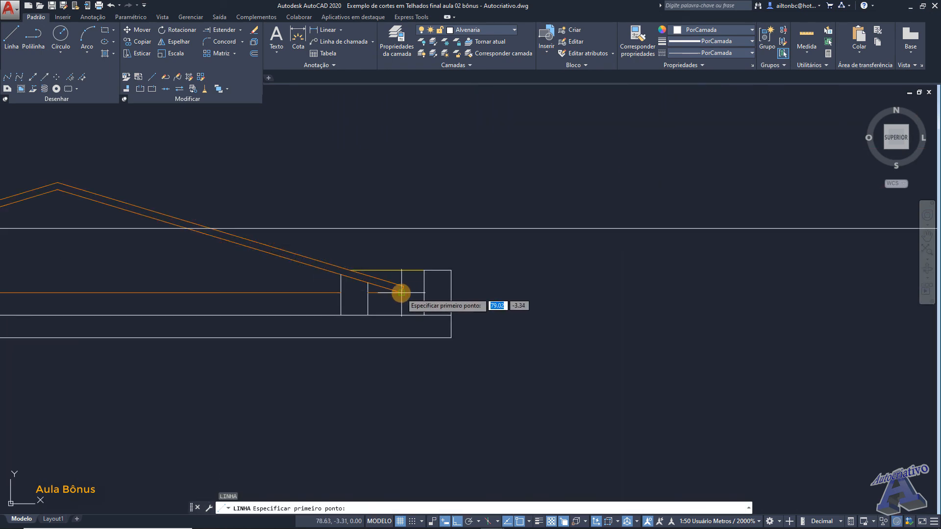
pyautogui.click(401, 293)
pyautogui.moveTo(515, 302); pyautogui.dragTo(77, 319, button='middle')
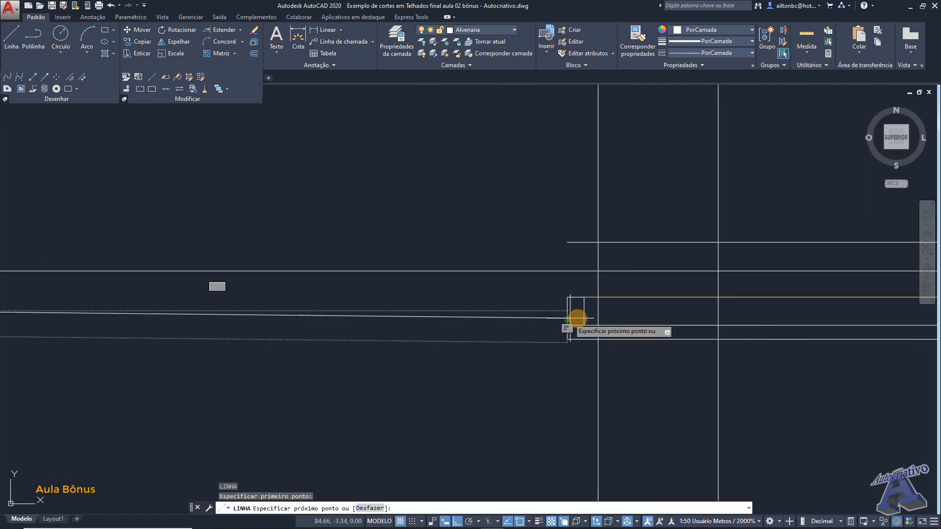
pyautogui.scroll(2, 570, 318)
pyautogui.moveTo(630, 319); pyautogui.dragTo(463, 311, button='middle')
pyautogui.click(449, 309)
pyautogui.press('Escape')
pyautogui.scroll(-3, 217, 326)
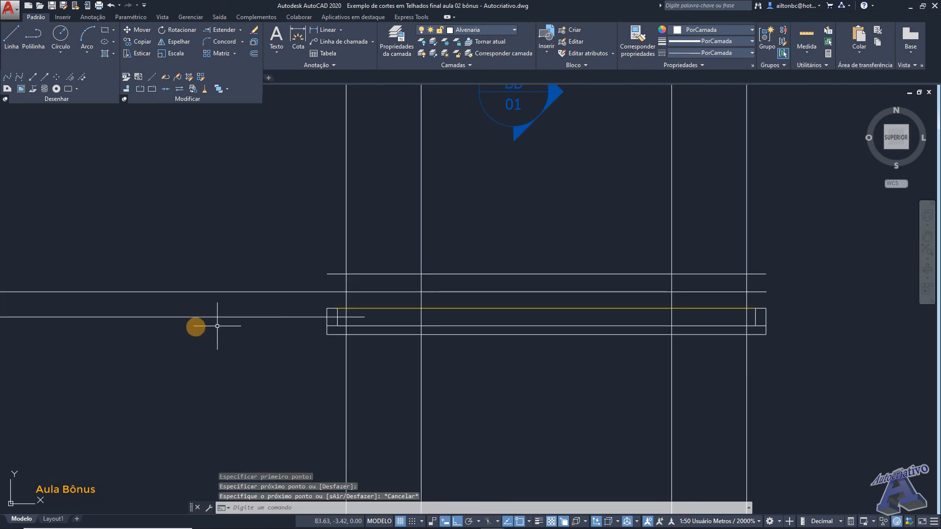
pyautogui.scroll(-2, 714, 319)
pyautogui.scroll(4, 388, 290)
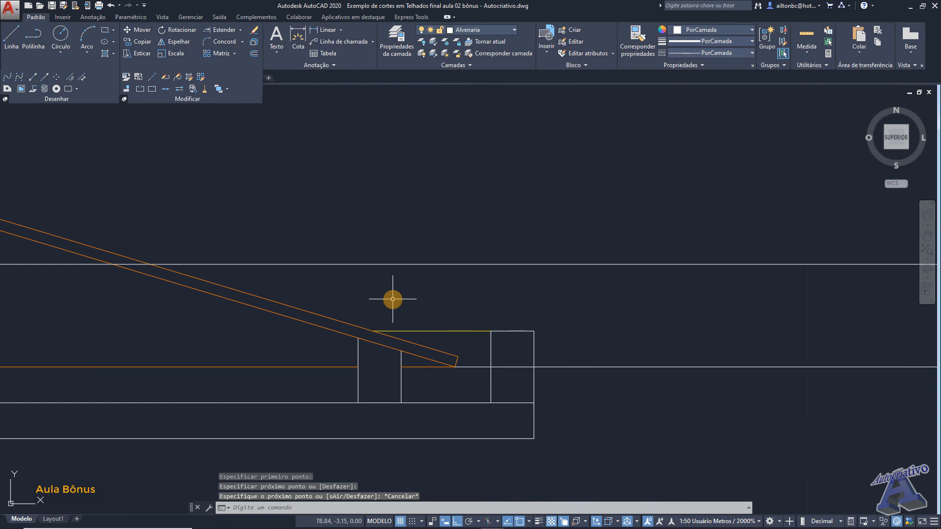
pyautogui.write('L')
pyautogui.press('Return')
pyautogui.press('Escape')
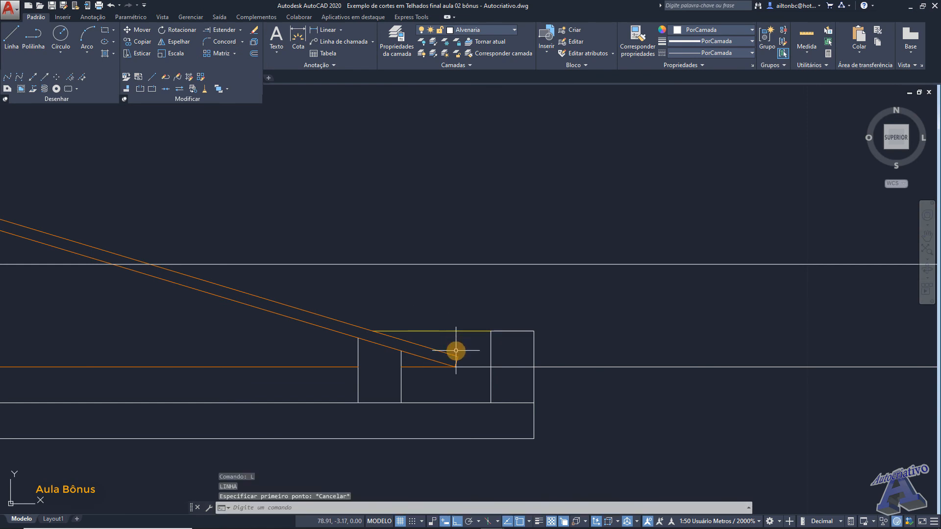
# Step: Draw a horizontal line from the upper corner of section BB's right roof end to just past section AA's left roof edge projection
pyautogui.write('l')
pyautogui.press('Return')
pyautogui.click(458, 356)
pyautogui.scroll(-4, 579, 358)
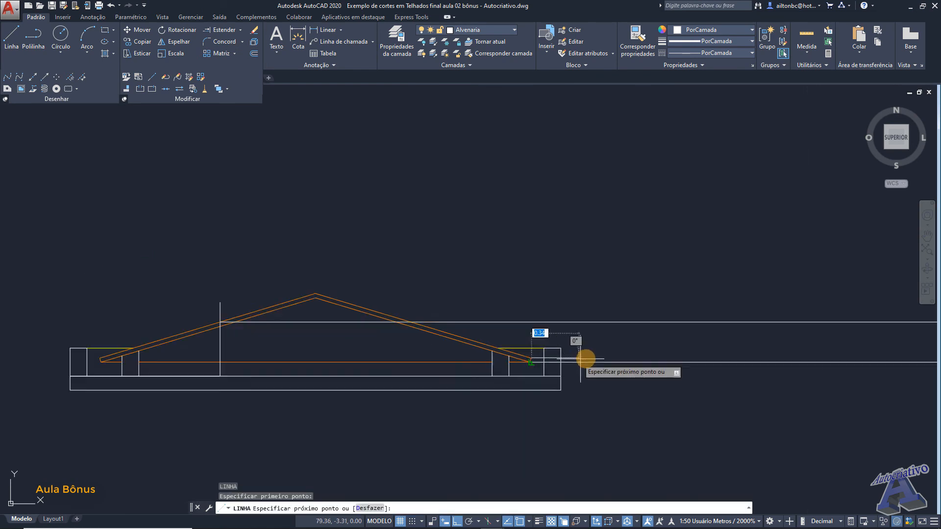
pyautogui.moveTo(902, 349)
pyautogui.mouseDown(button='middle')
pyautogui.moveTo(355, 352)
pyautogui.moveTo(157, 328)
pyautogui.mouseUp(button='middle')
pyautogui.scroll(2, 517, 335)
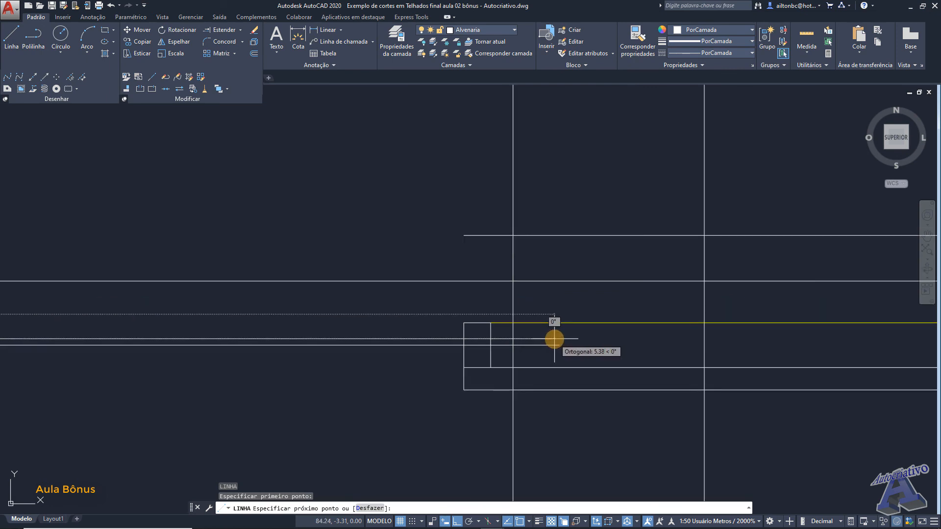
pyautogui.click(568, 338)
pyautogui.press('Escape')
pyautogui.scroll(-3, 525, 330)
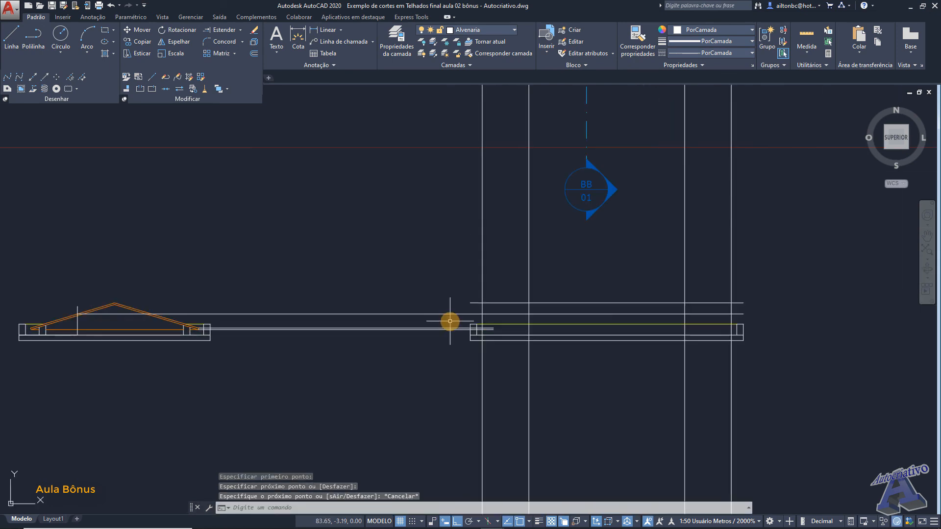
# Step: Draw a horizontal line 1 unit long rightward from where section AA's left roof edge projection crosses the upper eave projection
pyautogui.scroll(-4, 450, 321)
pyautogui.moveTo(473, 329); pyautogui.dragTo(484, 357, button='middle')
pyautogui.scroll(4, 470, 304)
pyautogui.moveTo(458, 248)
pyautogui.mouseDown(button='middle')
pyautogui.moveTo(500, 473)
pyautogui.moveTo(497, 167)
pyautogui.mouseUp(button='middle')
pyautogui.scroll(3, 486, 278)
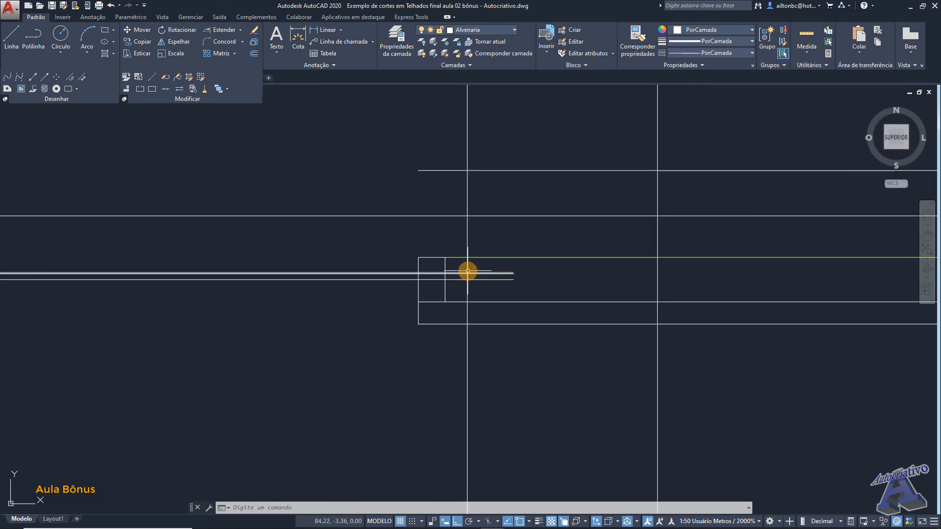
pyautogui.scroll(3, 468, 272)
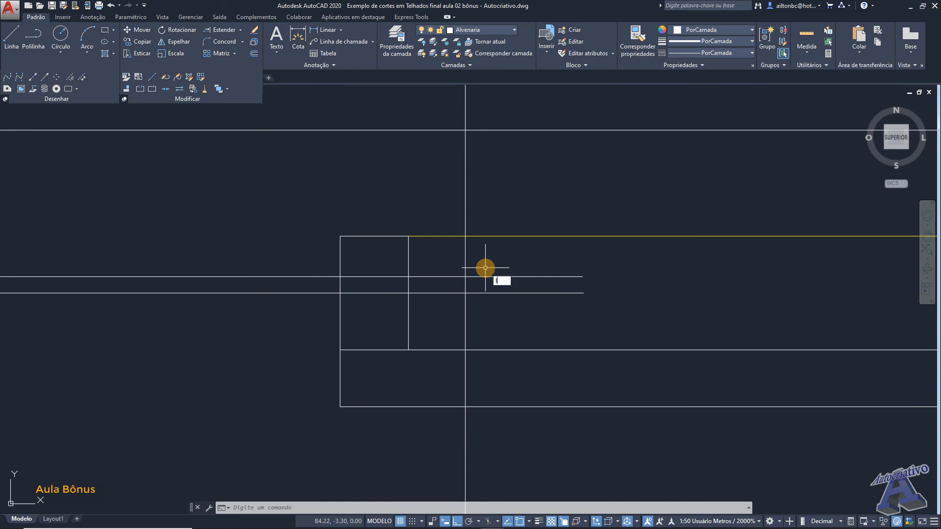
pyautogui.press('Return')
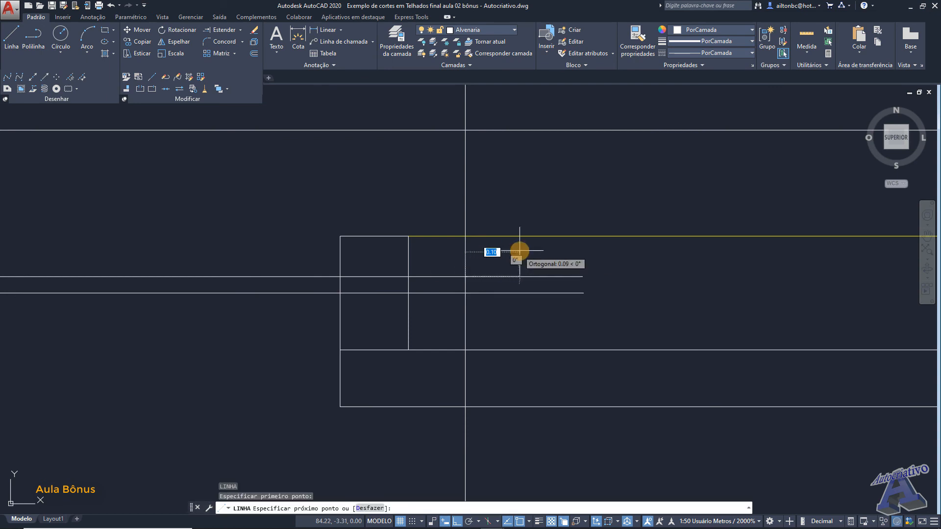
pyautogui.scroll(-3, 520, 251)
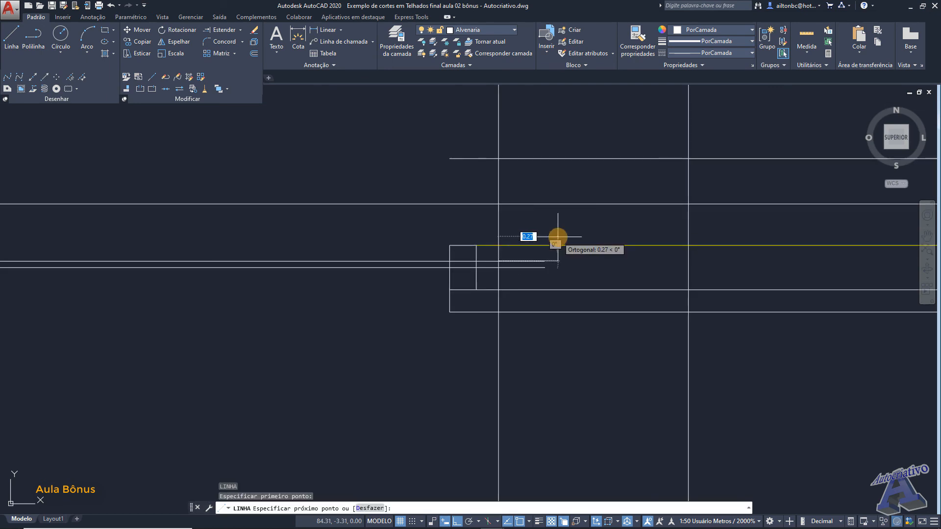
pyautogui.press('F8')
pyautogui.moveTo(558, 237); pyautogui.dragTo(443, 286, button='middle')
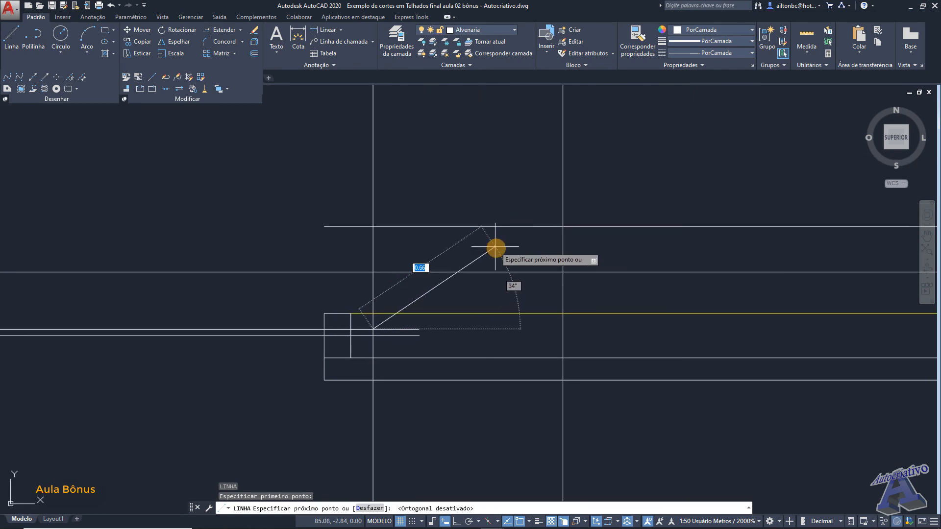
pyautogui.scroll(-3, 527, 244)
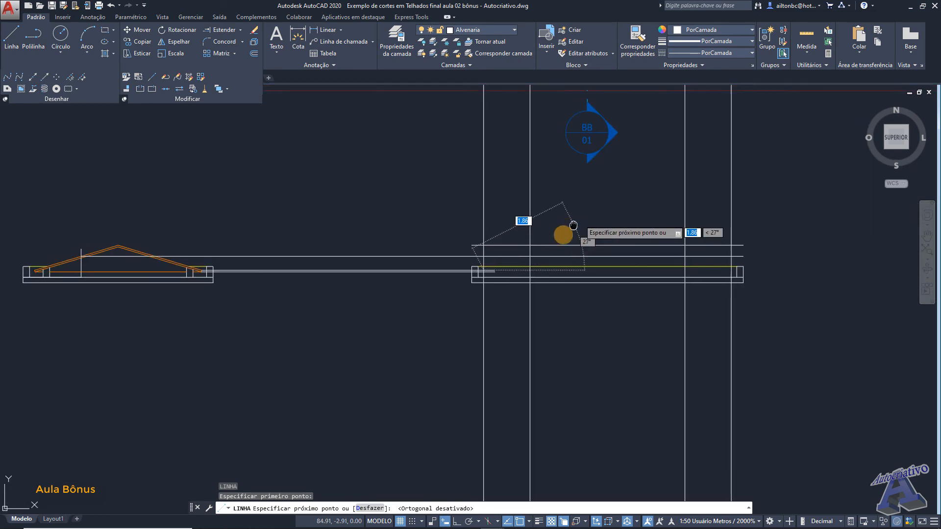
pyautogui.moveTo(564, 235); pyautogui.dragTo(486, 340, button='middle')
pyautogui.scroll(-1, 483, 314)
pyautogui.moveTo(467, 184); pyautogui.dragTo(492, 300, button='middle')
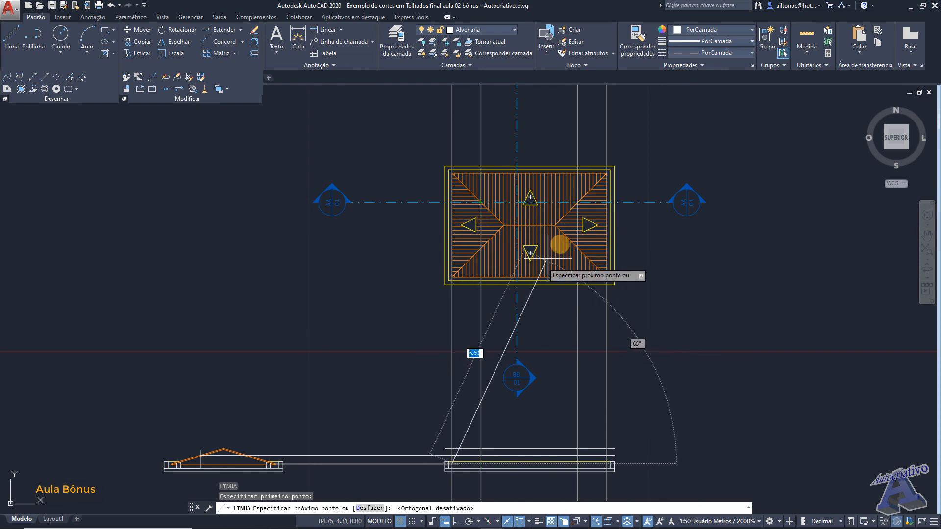
pyautogui.moveTo(505, 406); pyautogui.dragTo(487, 290, button='middle')
pyautogui.scroll(5, 461, 330)
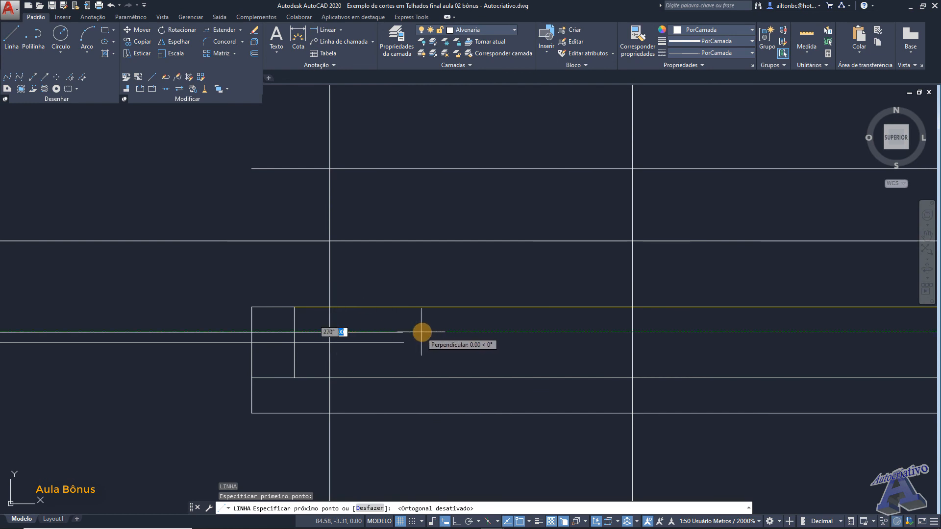
pyautogui.press('F8')
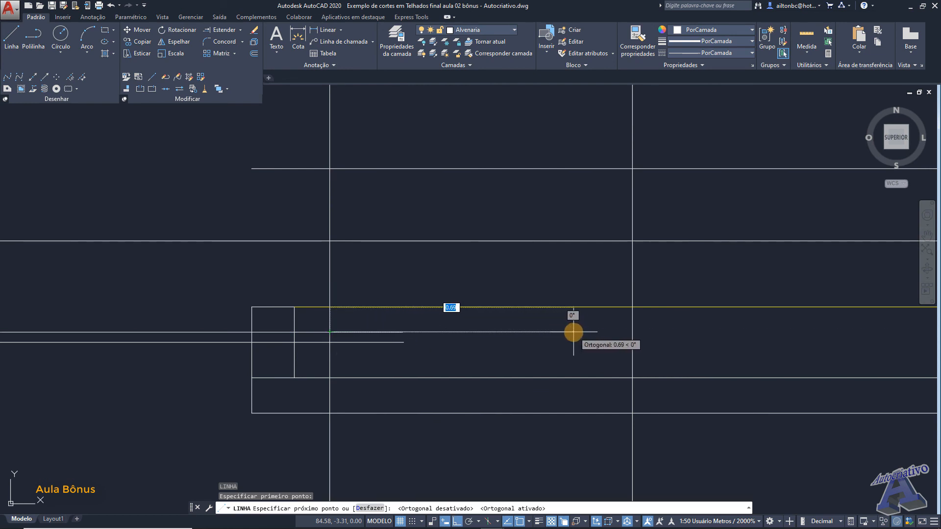
pyautogui.press('Return')
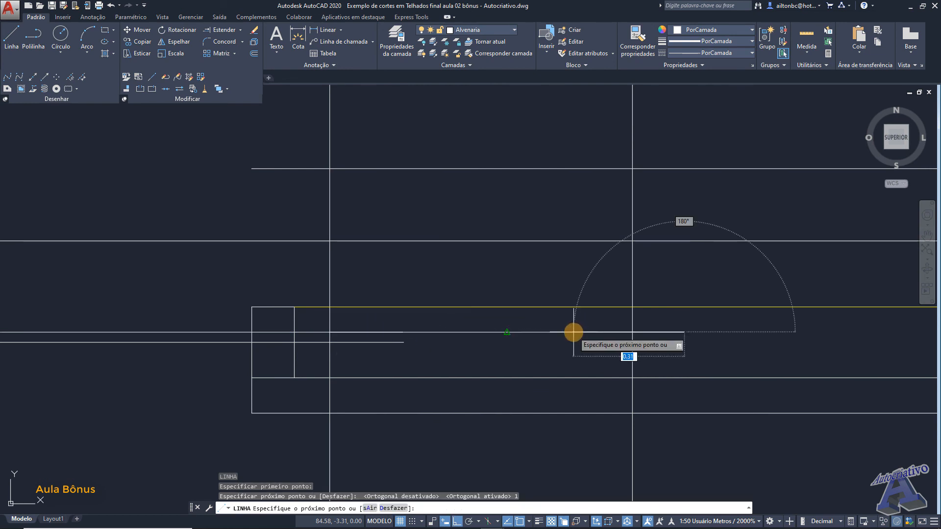
# Step: Continue with a vertical line 0.3 units upward from the right end of the horizontal slope helper
pyautogui.moveTo(689, 288); pyautogui.dragTo(595, 336, button='middle')
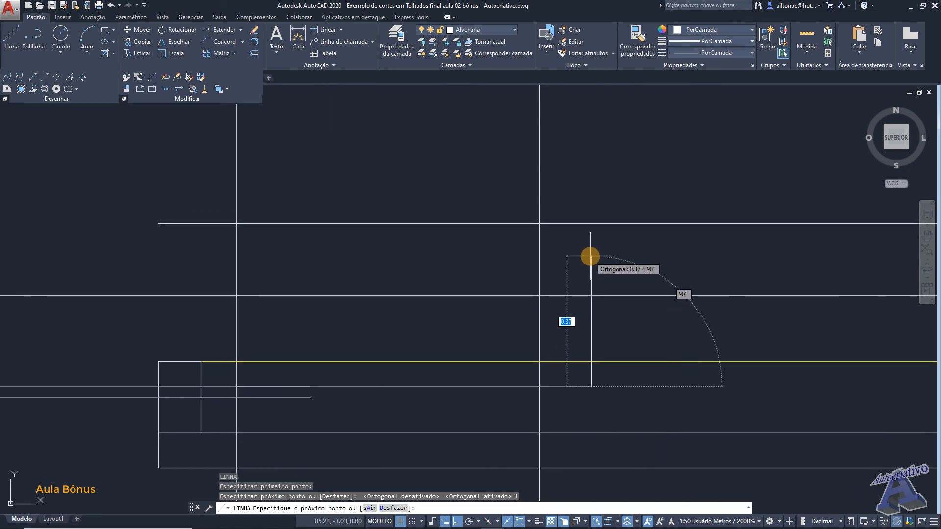
pyautogui.press('Return')
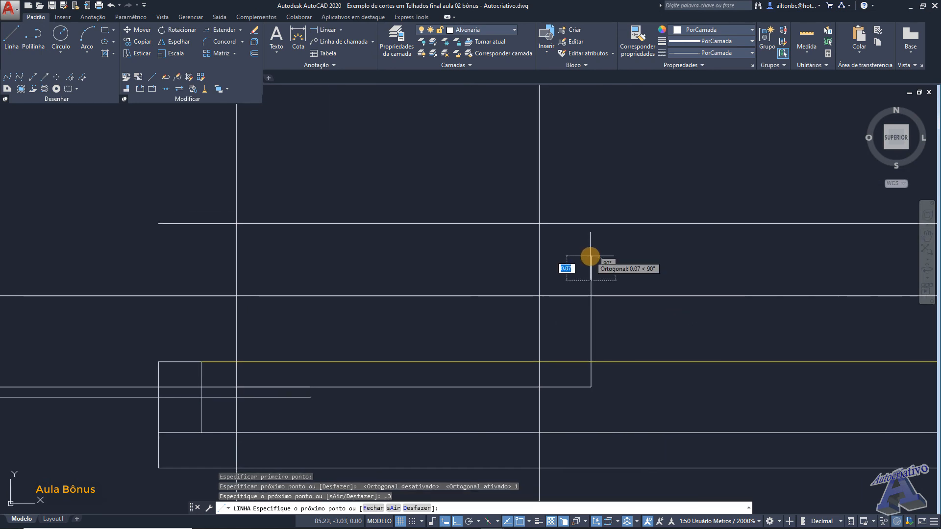
pyautogui.press('Escape')
# Step: Draw the sloping roof line from the upper eave crossing to the top of the vertical slope helper
pyautogui.press('Return')
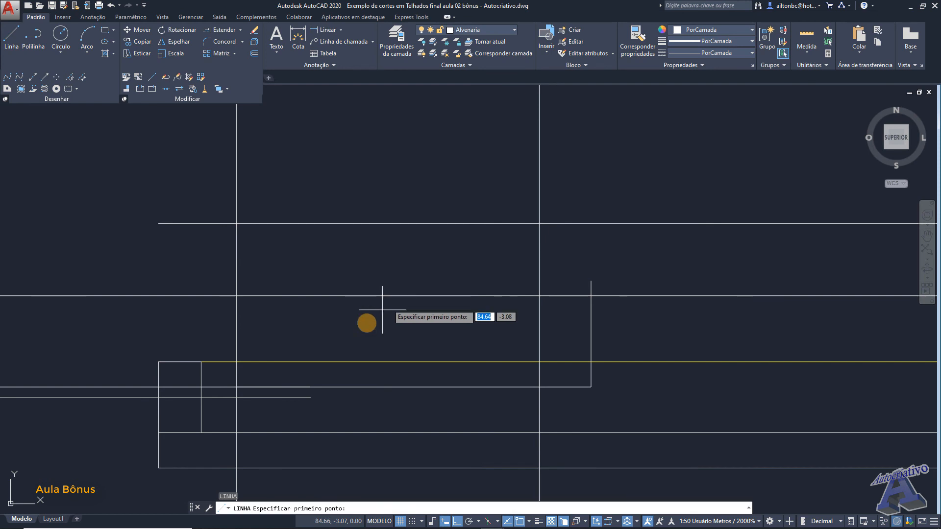
pyautogui.click(237, 387)
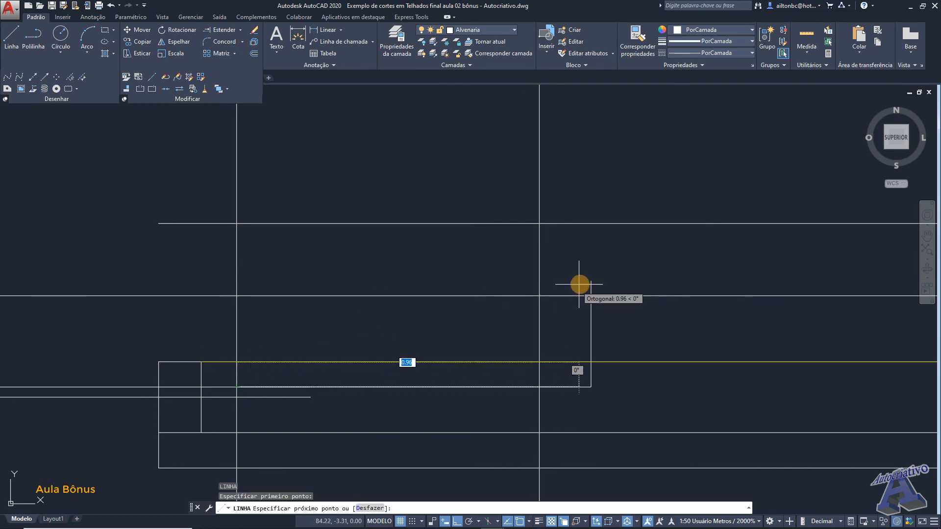
pyautogui.click(590, 282)
pyautogui.press('Escape')
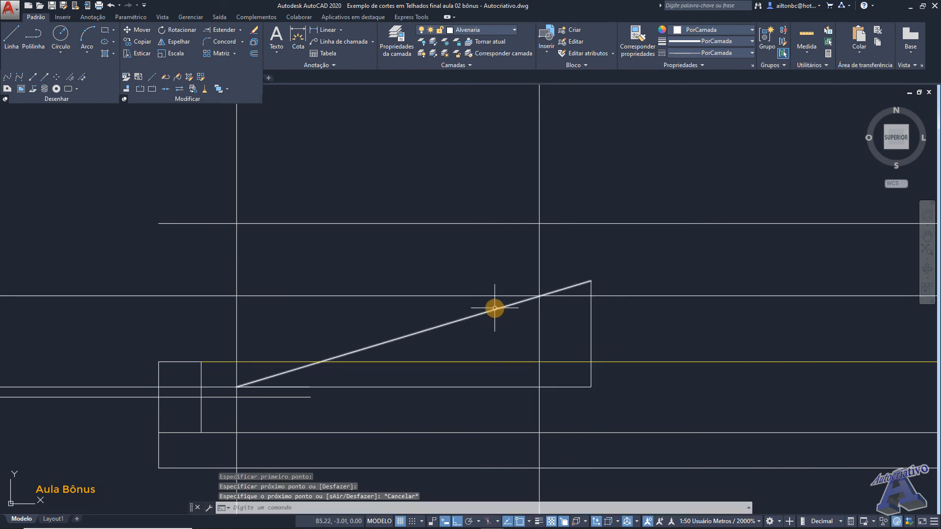
# Step: Delete the horizontal and vertical helper lines of the slope triangle, keeping the sloping roof line
pyautogui.scroll(-2, 496, 308)
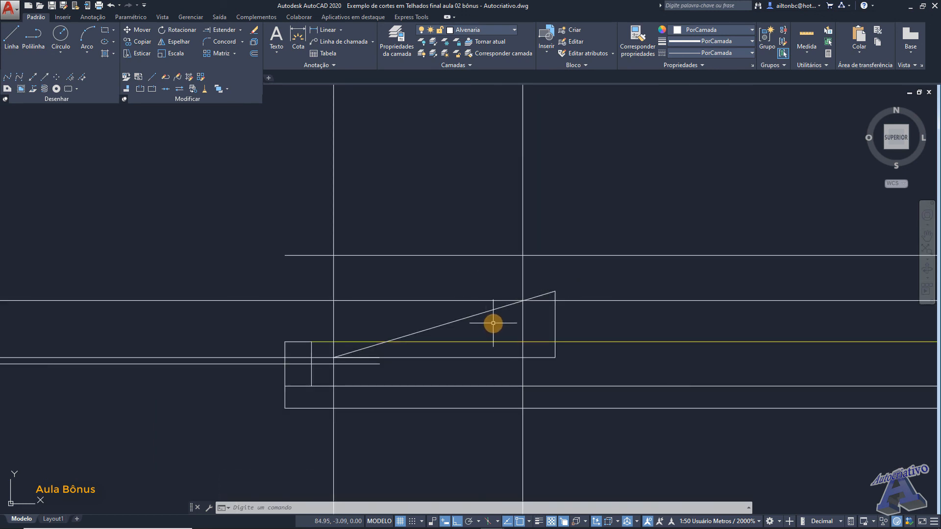
pyautogui.scroll(2, 412, 351)
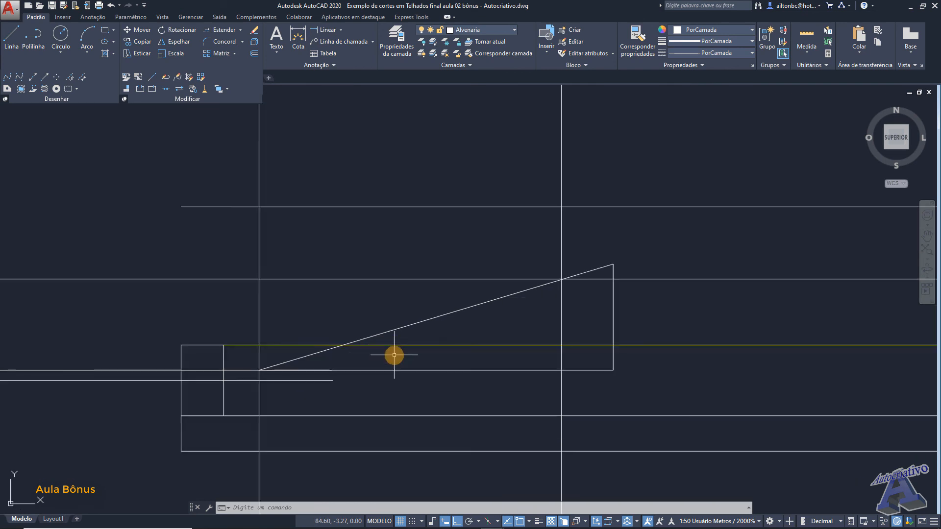
pyautogui.moveTo(514, 380); pyautogui.dragTo(506, 366)
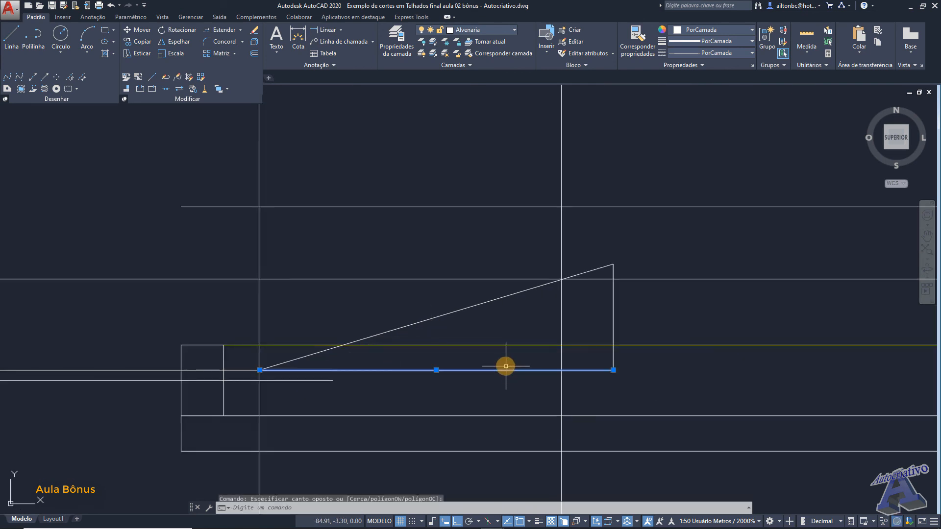
pyautogui.press('Delete')
pyautogui.click(612, 314)
pyautogui.press('Delete')
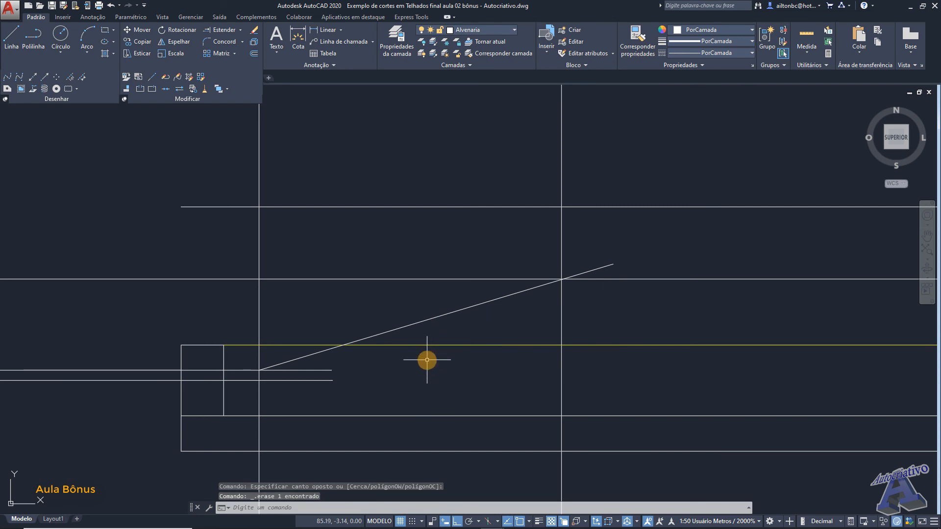
# Step: Offset the sloping roof line 0.03 to its lower side to give the roof its thickness
pyautogui.write('o')
pyautogui.press('Return')
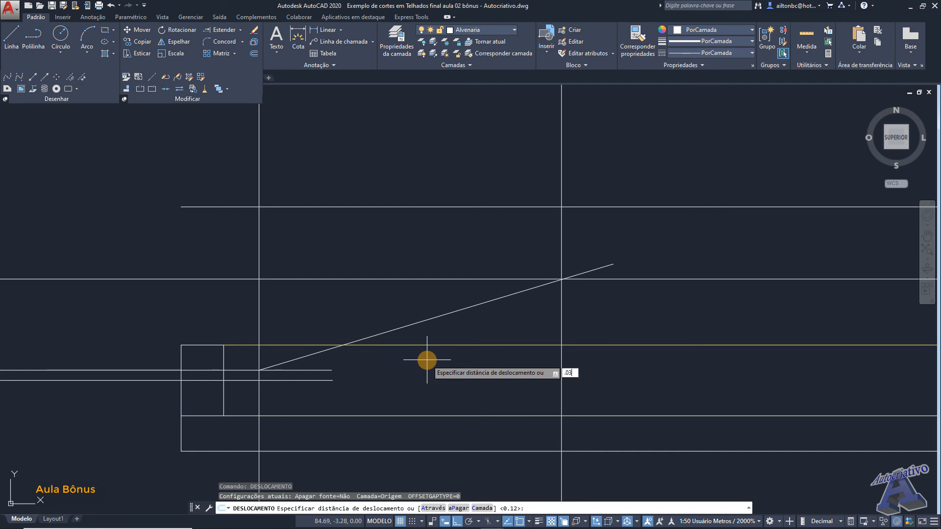
pyautogui.write('.03')
pyautogui.press('Return')
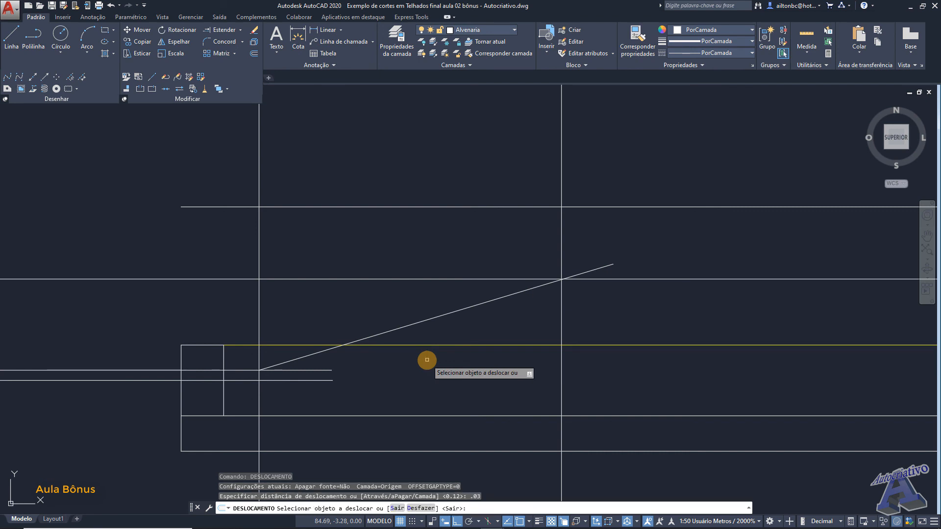
pyautogui.click(410, 326)
pyautogui.click(444, 378)
pyautogui.press('Escape')
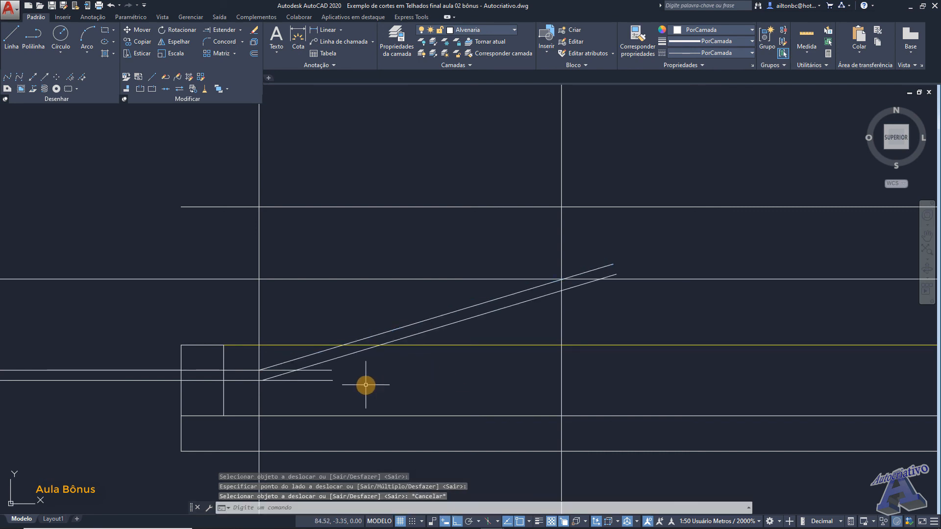
# Step: Delete the two horizontal eave projection lines running from section BB to section AA
pyautogui.click(120, 360)
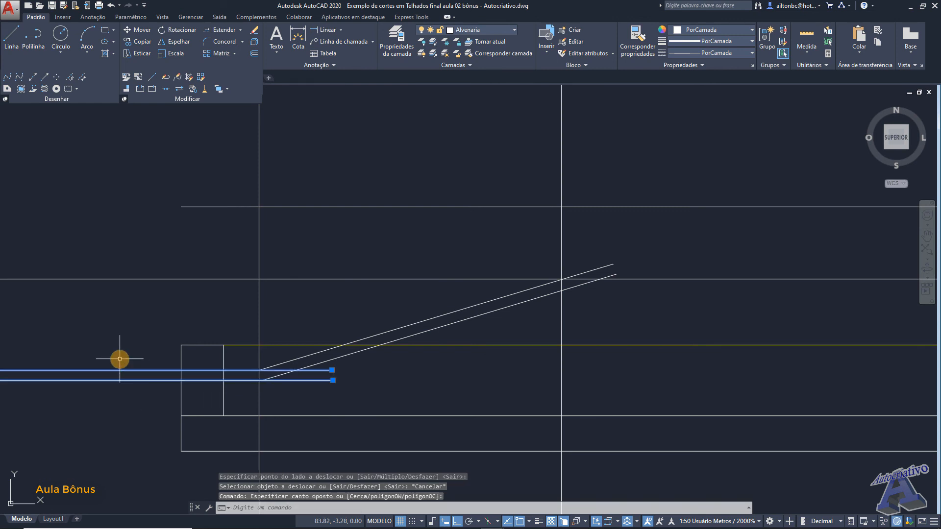
pyautogui.press('Delete')
pyautogui.scroll(-3, 420, 385)
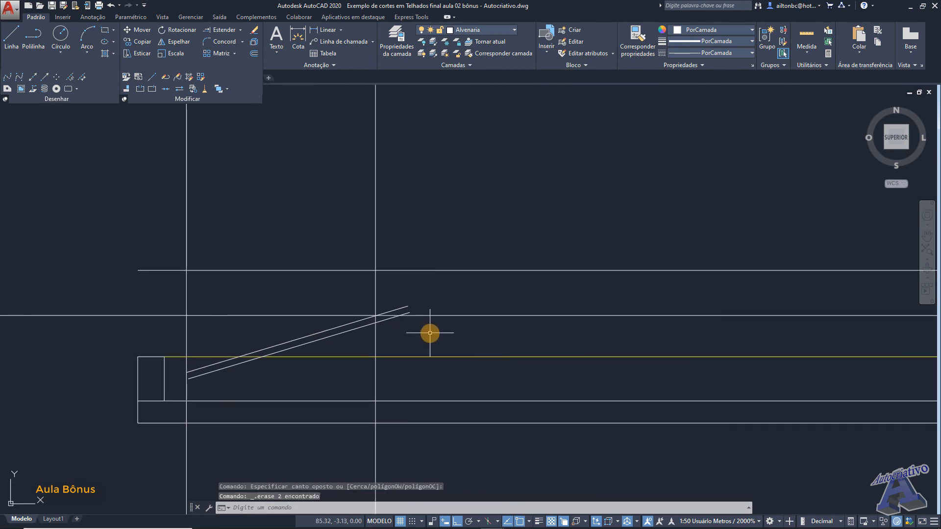
pyautogui.moveTo(417, 342); pyautogui.dragTo(505, 291, button='middle')
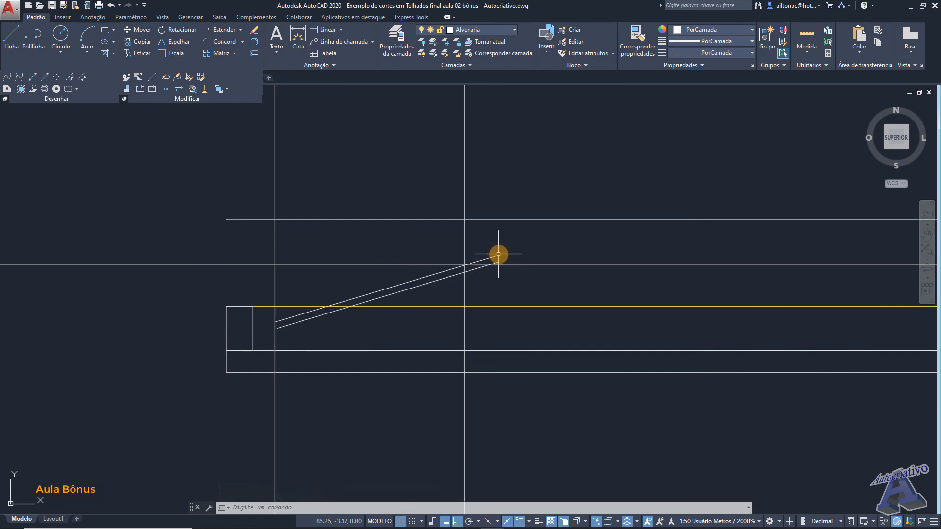
# Step: Offset the horizontal cut height line 0.03 downward
pyautogui.scroll(5, 499, 254)
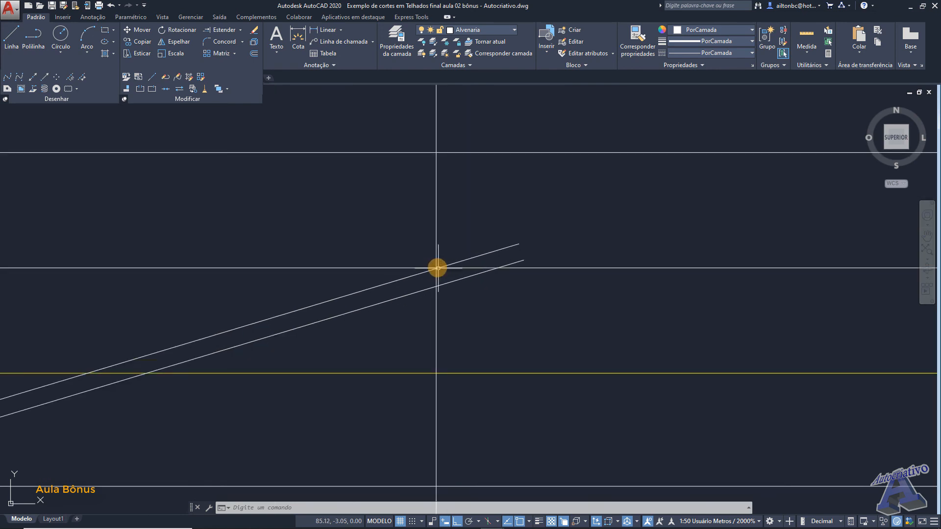
pyautogui.press('Return')
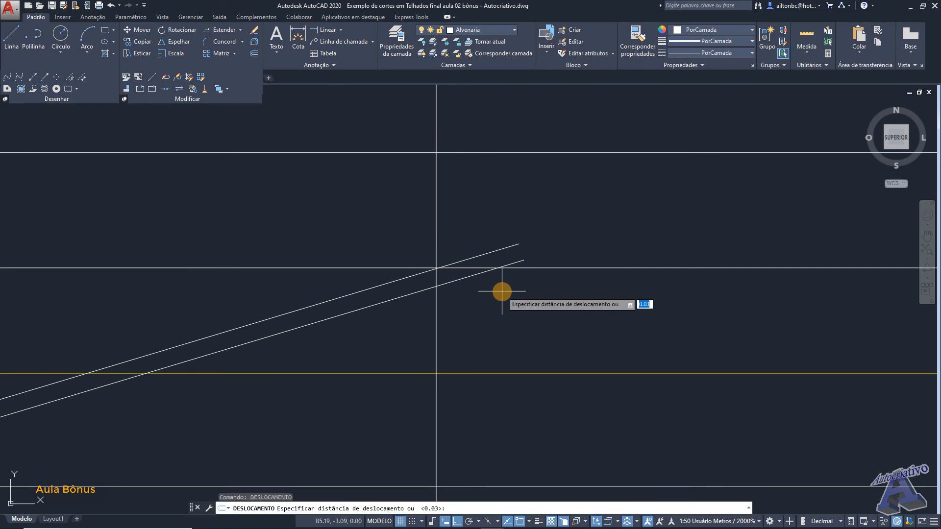
pyautogui.press('Return')
pyautogui.click(526, 269)
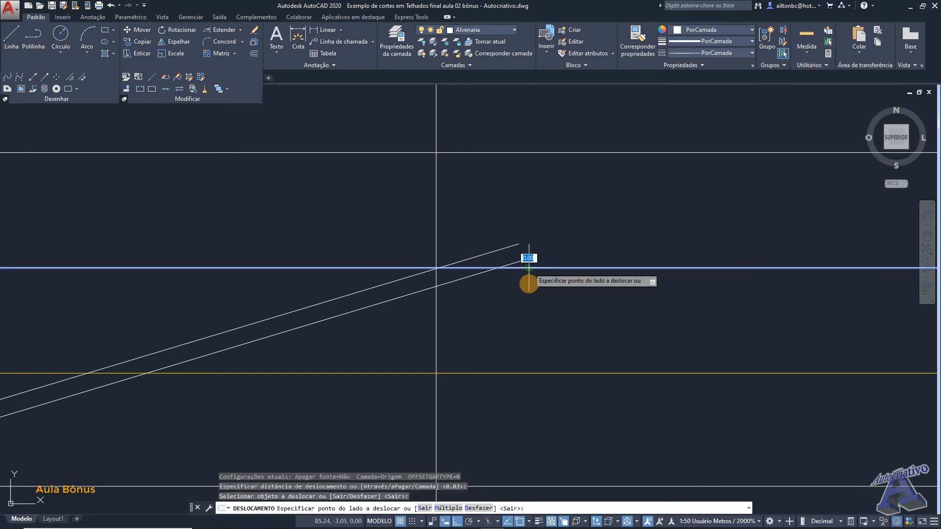
pyautogui.click(530, 292)
pyautogui.scroll(-3, 532, 304)
pyautogui.press('Escape')
pyautogui.moveTo(538, 309); pyautogui.dragTo(515, 308, button='middle')
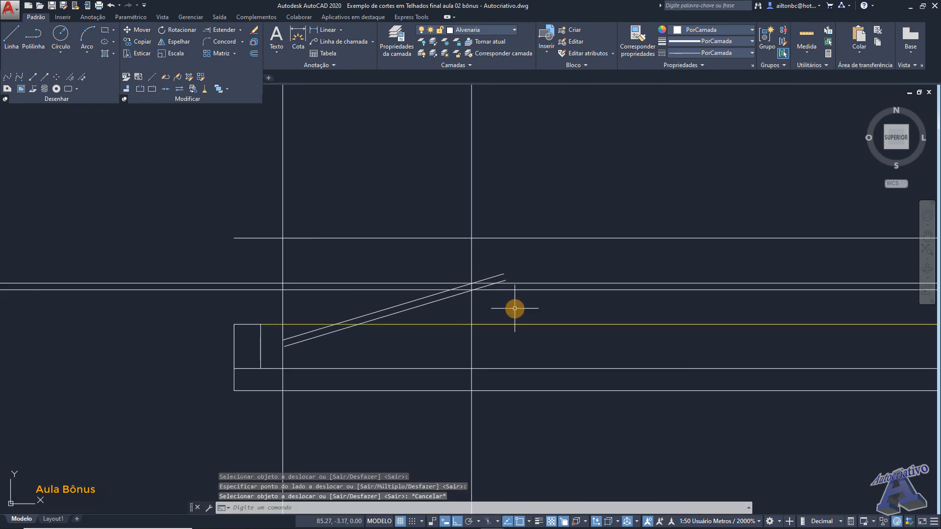
# Step: Trim the sloping roof lines above the cut height lines and the cut height lines left of the slope so they meet in corners
pyautogui.press('Return')
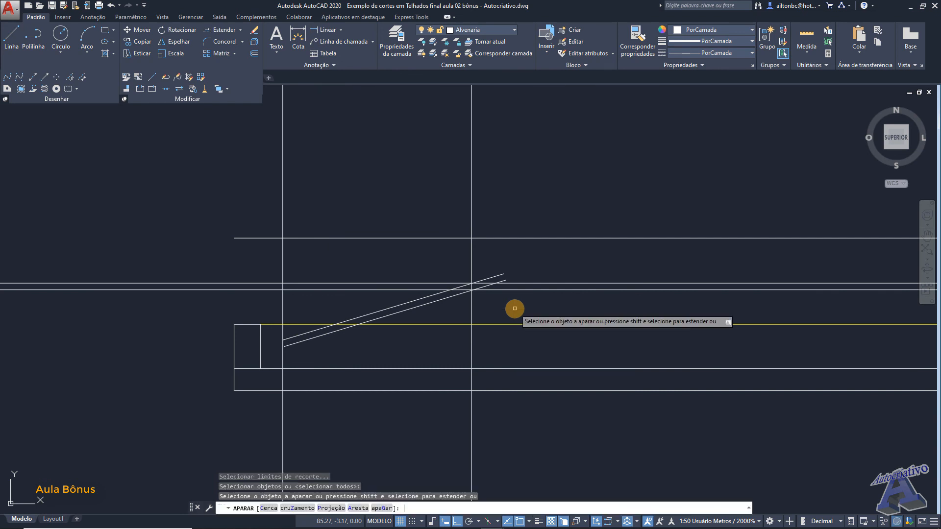
pyautogui.scroll(4, 515, 309)
pyautogui.click(512, 248)
pyautogui.click(471, 220)
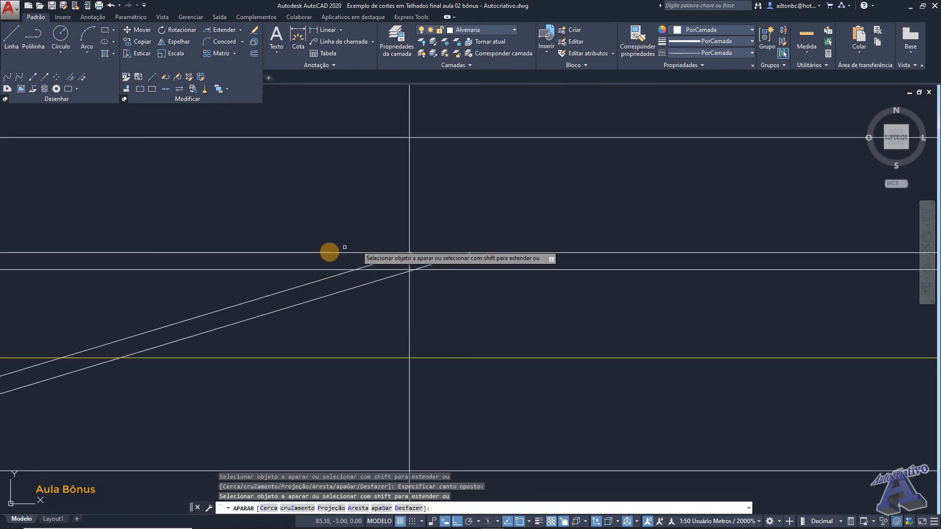
pyautogui.click(303, 278)
pyautogui.click(285, 242)
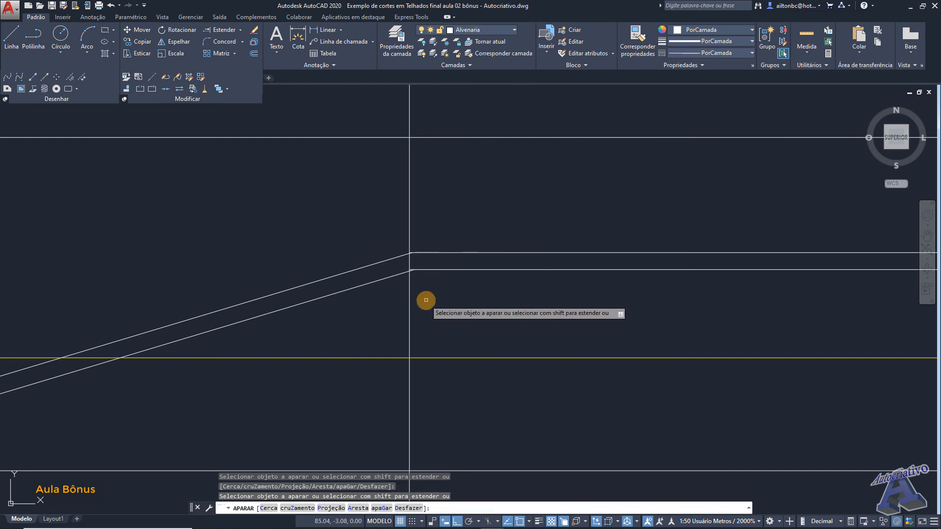
pyautogui.scroll(5, 402, 268)
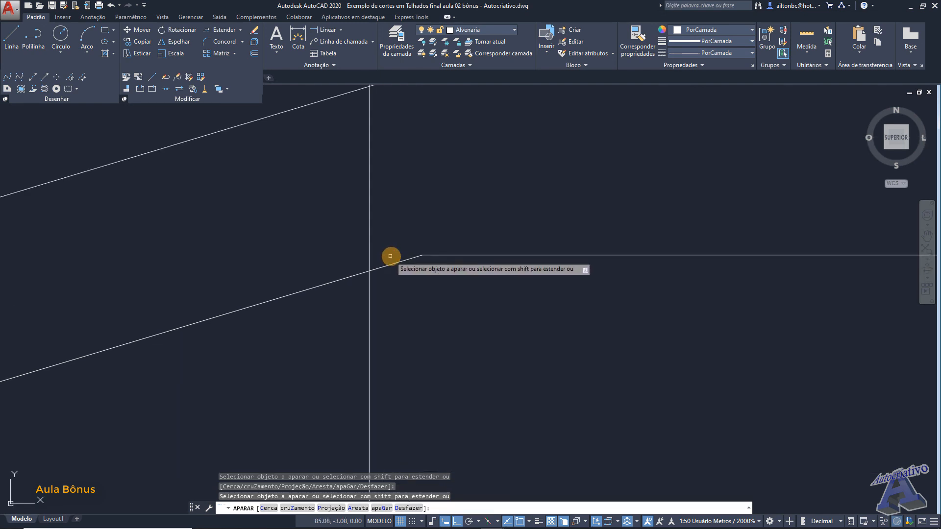
pyautogui.scroll(-4, 393, 255)
pyautogui.moveTo(403, 232); pyautogui.dragTo(460, 307, button='middle')
pyautogui.scroll(7, 452, 258)
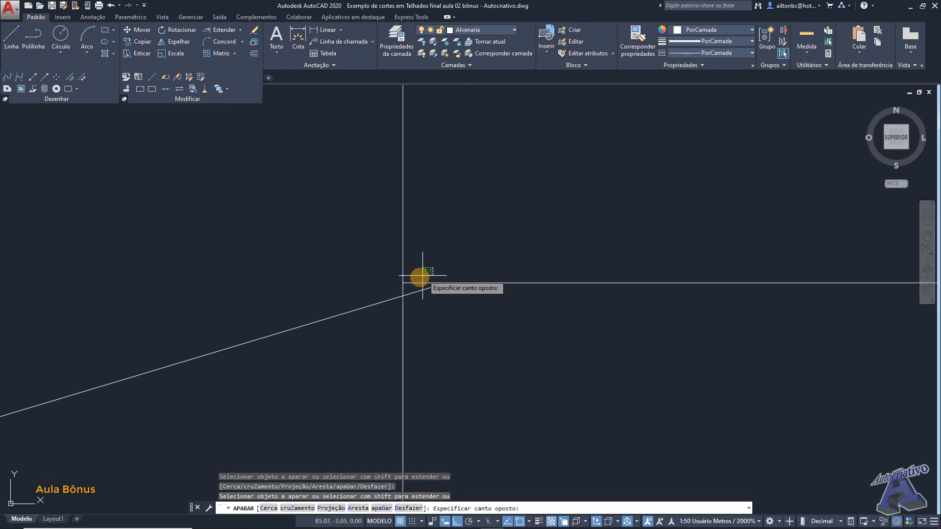
pyautogui.scroll(-5, 431, 253)
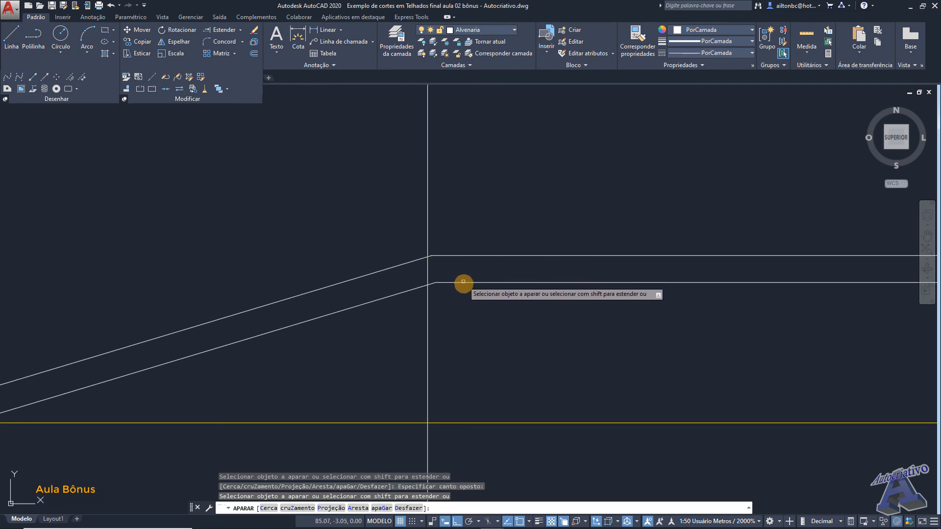
# Step: Draw a horizontal line from where the upper sloping roof line meets the vertical projection line to just past the section's right end
pyautogui.press('Escape')
pyautogui.scroll(-2, 463, 287)
pyautogui.moveTo(508, 318)
pyautogui.mouseDown(button='middle')
pyautogui.moveTo(464, 322)
pyautogui.moveTo(498, 319)
pyautogui.mouseUp(button='middle')
pyautogui.scroll(7, 446, 280)
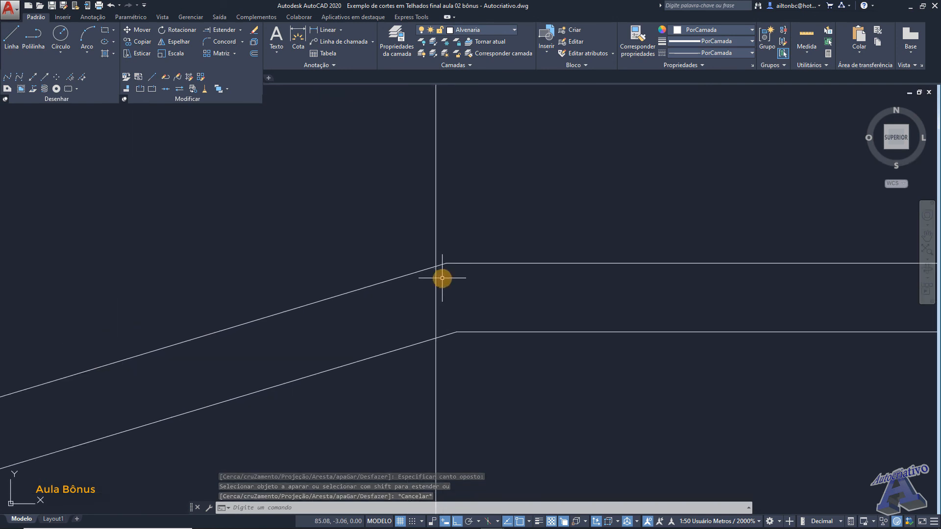
pyautogui.scroll(2, 440, 262)
pyautogui.scroll(-4, 438, 261)
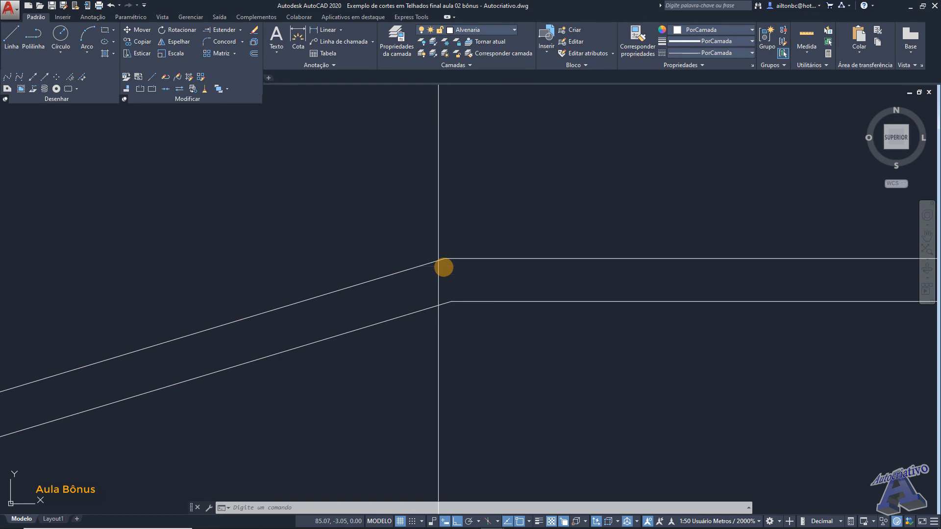
pyautogui.write('l')
pyautogui.press('Return')
pyautogui.scroll(6, 425, 251)
pyautogui.click(410, 241)
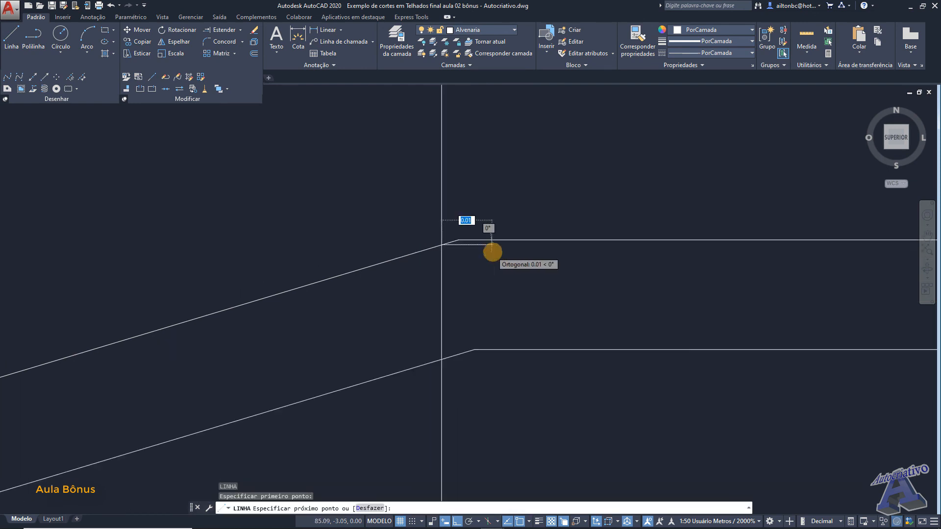
pyautogui.scroll(-5, 668, 271)
pyautogui.scroll(2, 745, 323)
pyautogui.moveTo(745, 323); pyautogui.dragTo(107, 308, button='middle')
pyautogui.scroll(6, 808, 275)
pyautogui.click(757, 275)
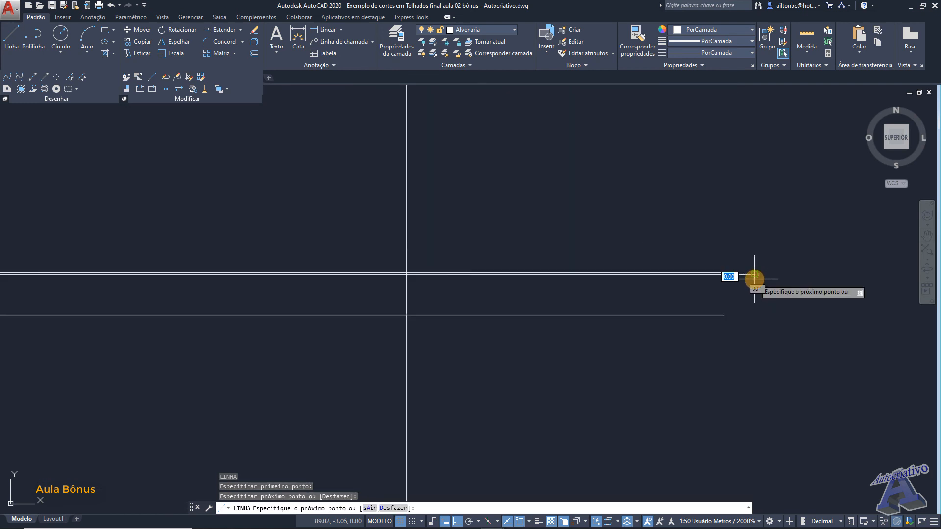
pyautogui.press('Escape')
# Step: Delete the old upper horizontal cut height line just above the new one
pyautogui.scroll(4, 723, 273)
pyautogui.click(707, 269)
pyautogui.press('Delete')
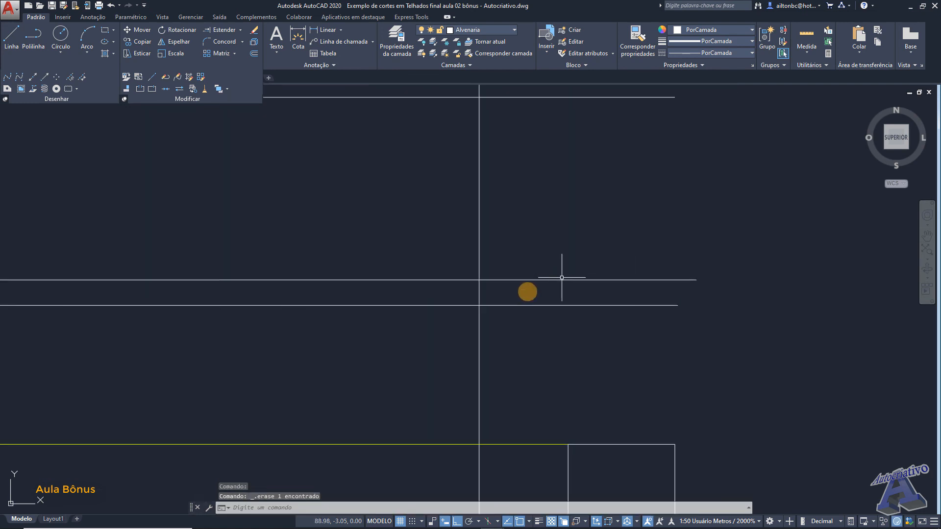
# Step: Trim the end of the upper sloping roof line that projects above the new horizontal line
pyautogui.scroll(-3, 225, 307)
pyautogui.moveTo(225, 307); pyautogui.dragTo(575, 307, button='middle')
pyautogui.scroll(3, 576, 307)
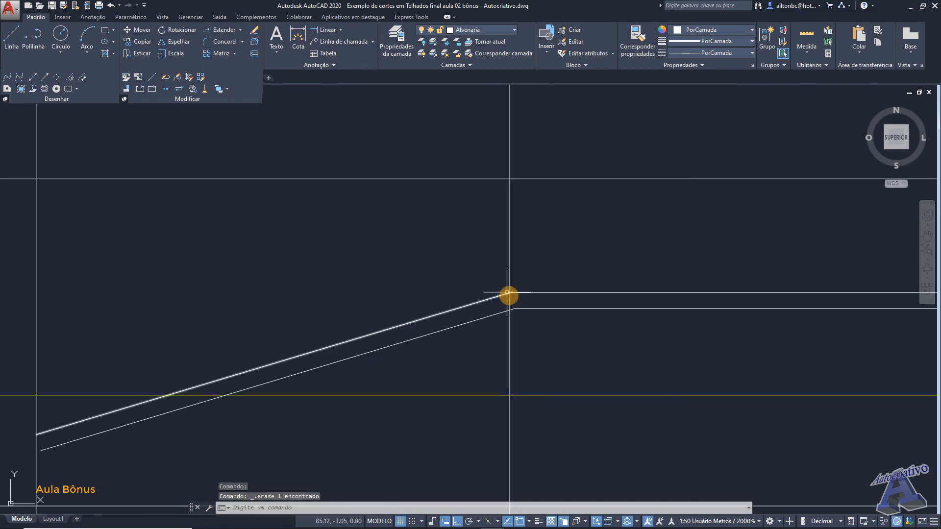
pyautogui.scroll(10, 508, 296)
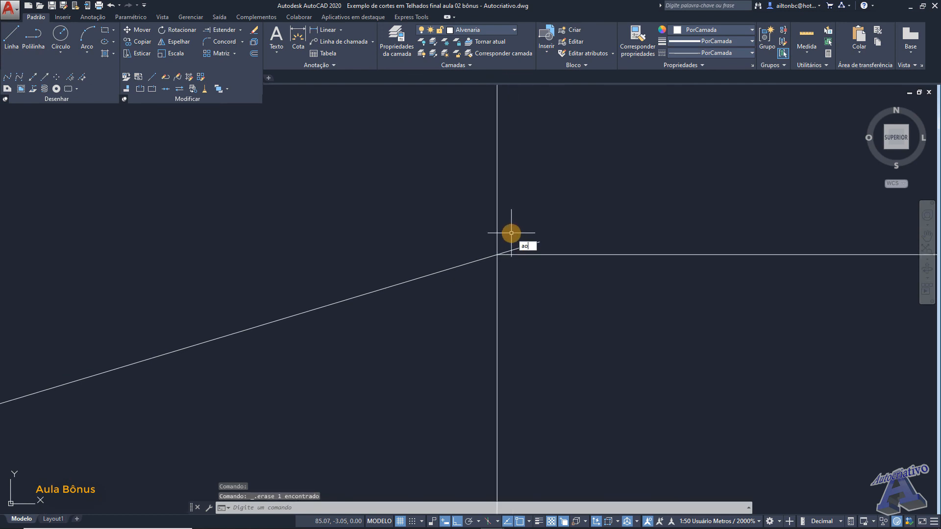
pyautogui.press('Escape')
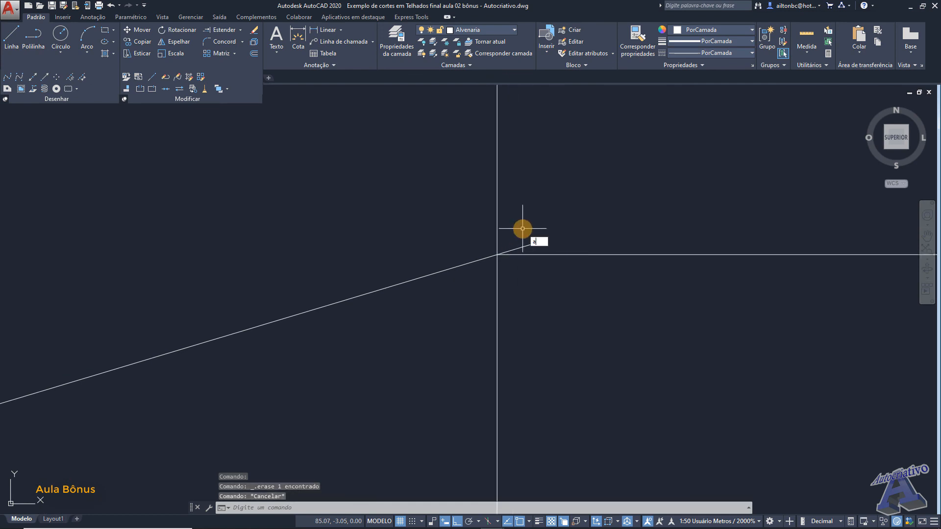
pyautogui.write('p')
pyautogui.press('Return')
pyautogui.click(553, 239)
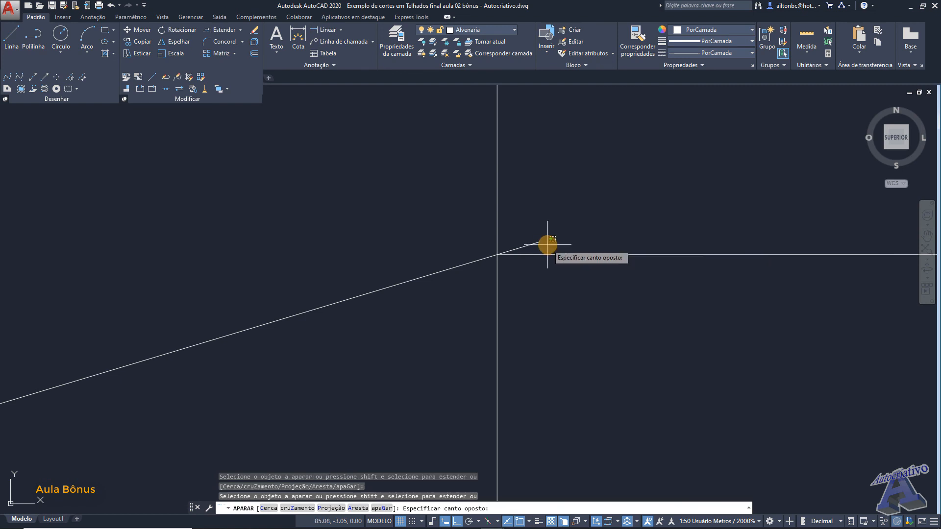
pyautogui.click(527, 229)
pyautogui.press('Escape')
# Step: Draw a short line joining the lower ends of the two sloping roof lines to close the eave end
pyautogui.scroll(-3, 525, 225)
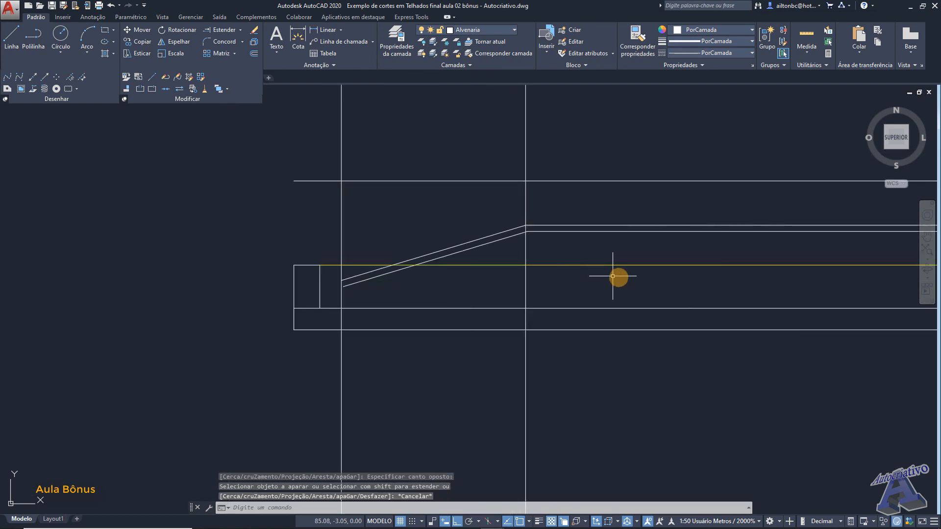
pyautogui.moveTo(618, 278); pyautogui.dragTo(328, 309, button='middle')
pyautogui.scroll(-2, 350, 304)
pyautogui.moveTo(430, 306); pyautogui.dragTo(501, 283, button='middle')
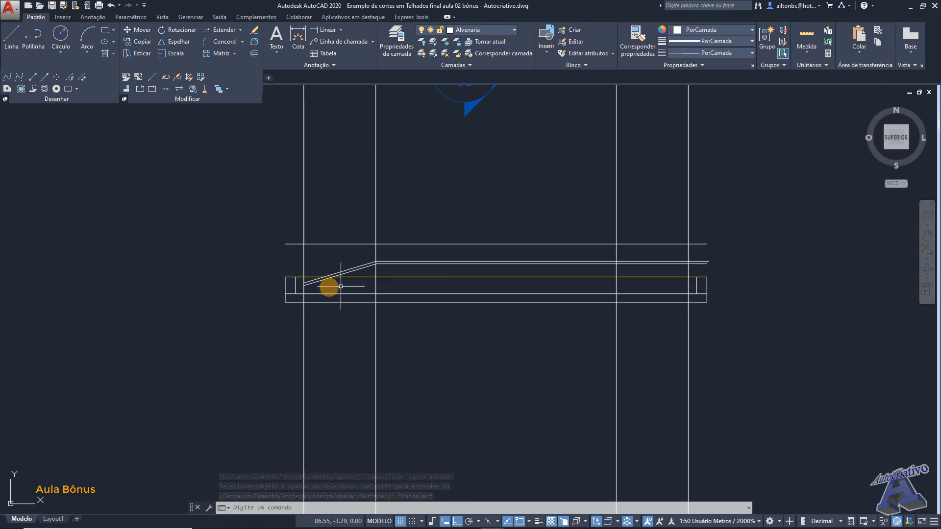
pyautogui.scroll(6, 317, 286)
pyautogui.write('l')
pyautogui.press('Return')
pyautogui.scroll(4, 317, 285)
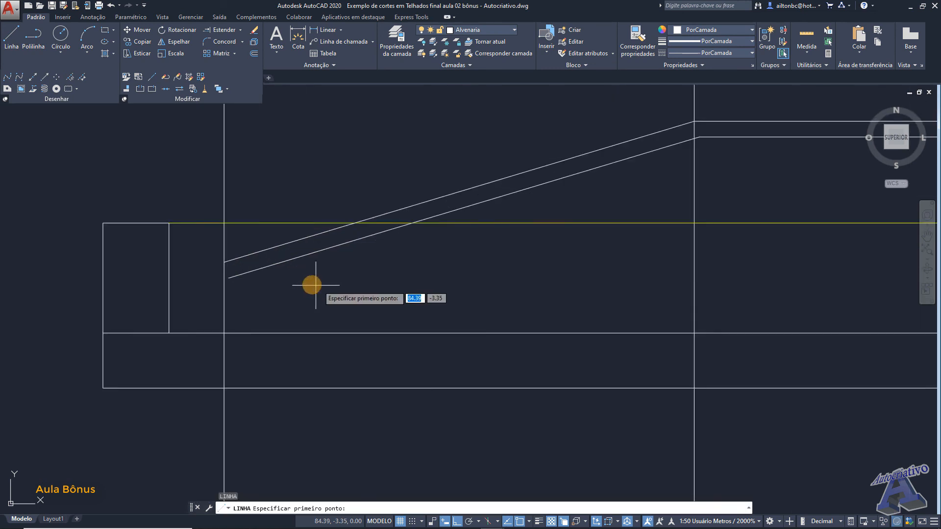
pyautogui.click(171, 248)
pyautogui.click(178, 273)
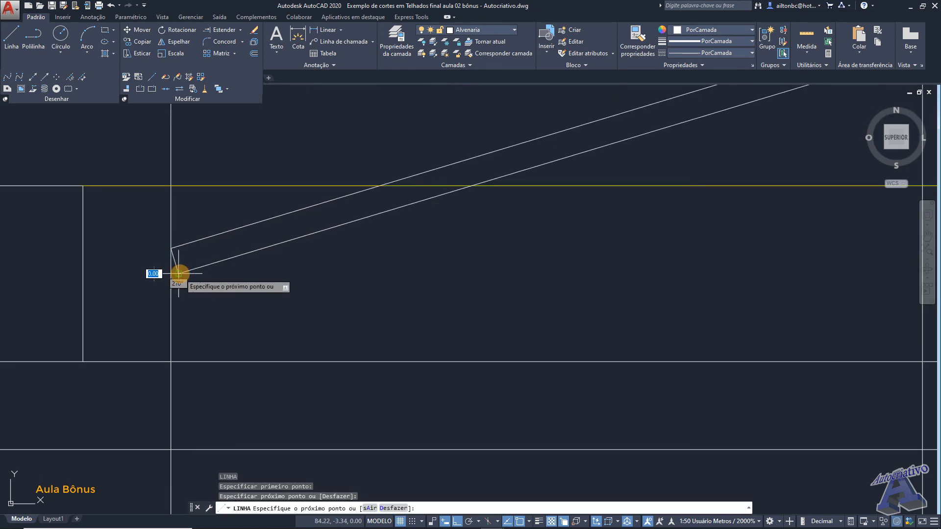
pyautogui.press('Escape')
# Step: Draw a vertical centre line from the midpoint of the slab's upper edge up past the topmost horizontal line of section AA
pyautogui.scroll(-8, 384, 273)
pyautogui.moveTo(693, 271); pyautogui.dragTo(578, 271, button='middle')
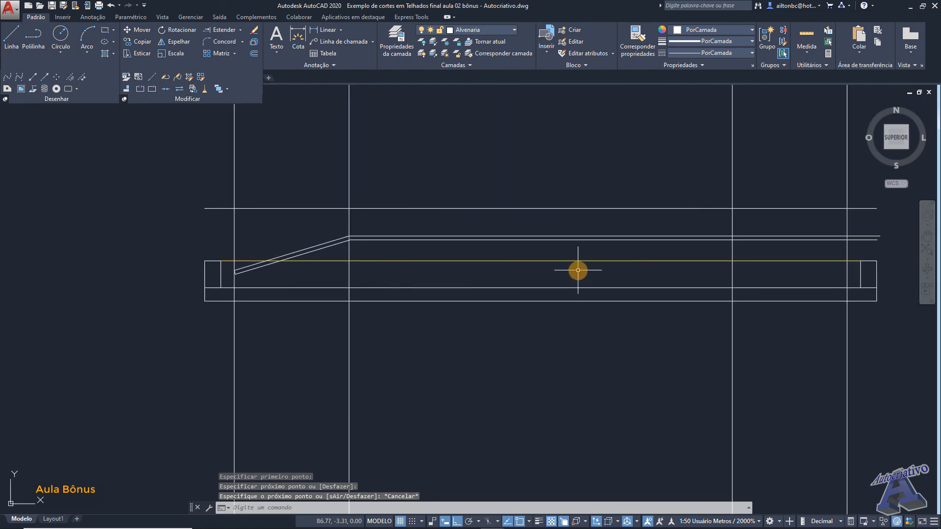
pyautogui.press('Return')
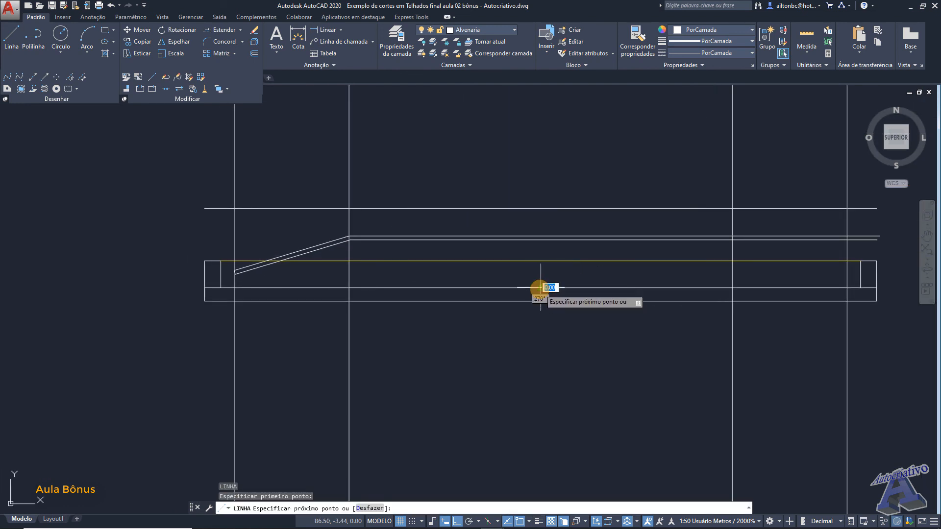
pyautogui.click(541, 159)
pyautogui.press('Escape')
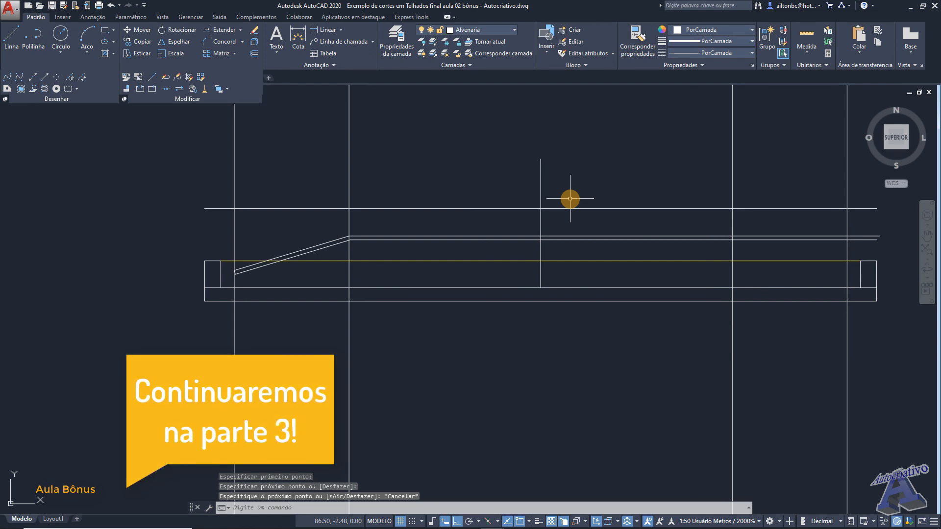
# Step: Trim the two flat roof lines and the horizontal line above them to the right of the vertical centre line
pyautogui.press('Return')
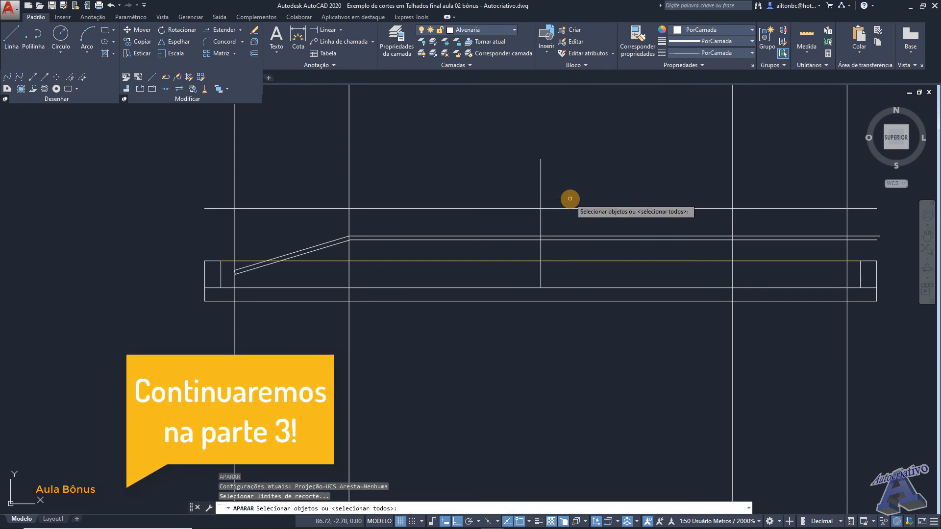
pyautogui.click(541, 186)
pyautogui.press('Return')
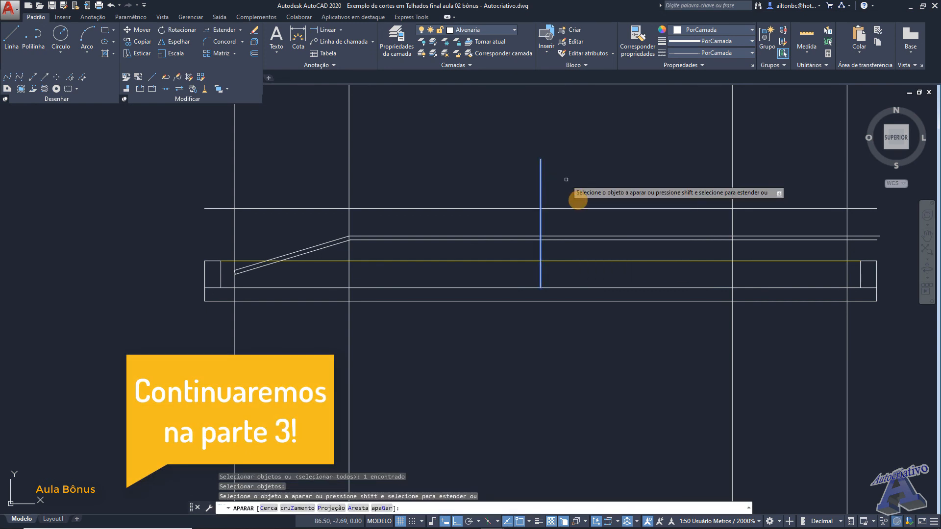
pyautogui.click(604, 251)
pyautogui.click(576, 184)
pyautogui.moveTo(653, 191); pyautogui.dragTo(584, 204, button='middle')
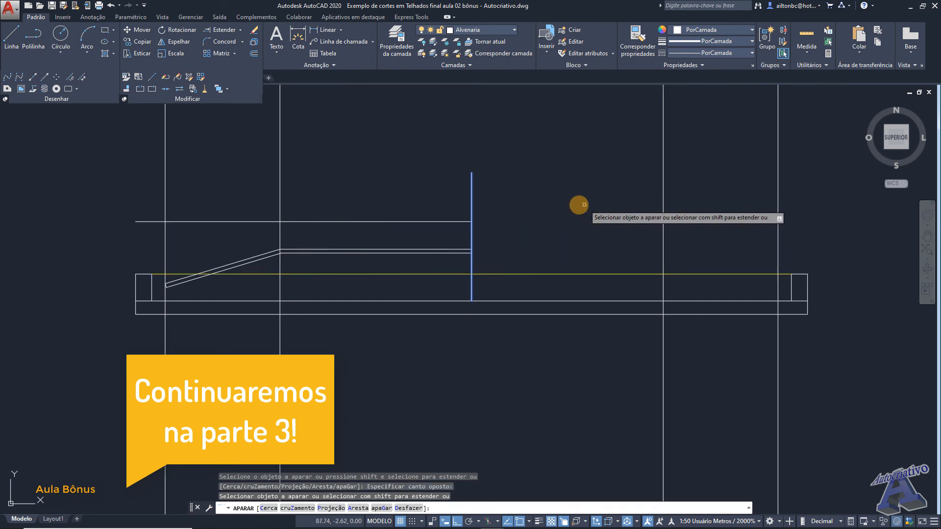
pyautogui.press('Escape')
# Step: Delete the four vertical projection lines crossing section AA, keeping the centre line
pyautogui.moveTo(319, 262); pyautogui.dragTo(433, 243, button='middle')
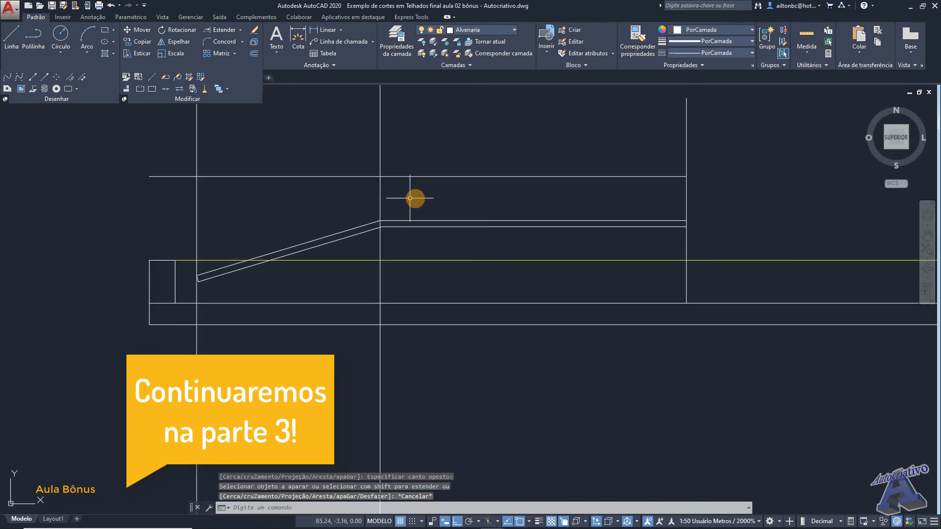
pyautogui.scroll(-2, 442, 199)
pyautogui.click(480, 212)
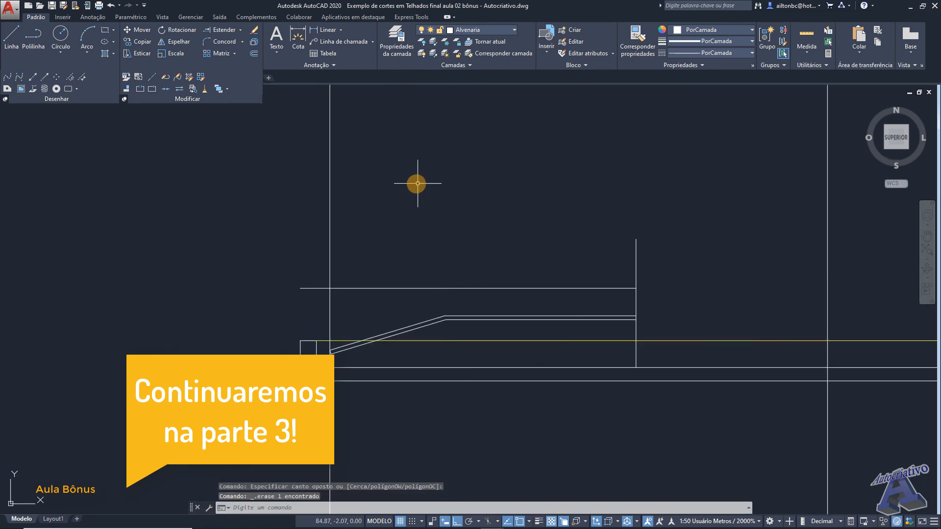
pyautogui.click(367, 193)
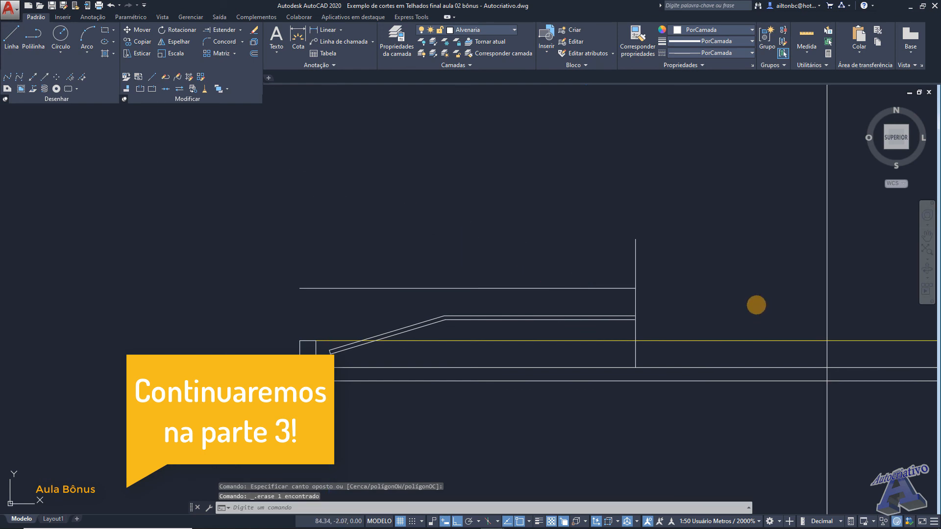
pyautogui.moveTo(690, 292); pyautogui.dragTo(492, 290, button='middle')
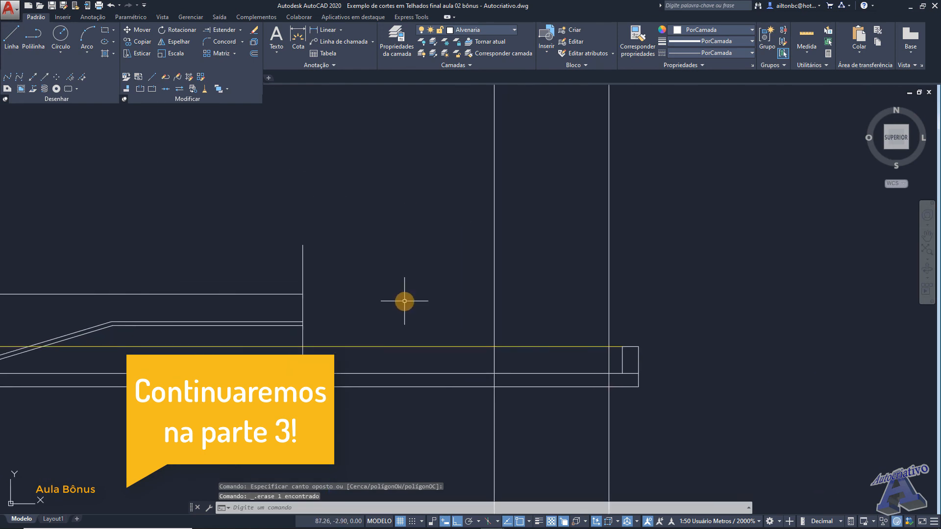
pyautogui.click(459, 237)
pyautogui.press('Delete')
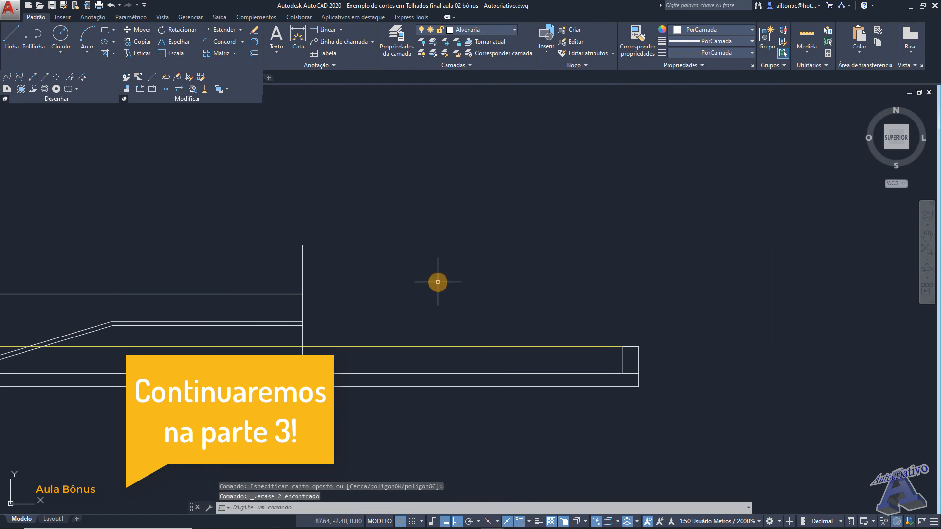
# Step: Select the sloping and flat roof lines of the left half together with the short line closing the eave end
pyautogui.moveTo(437, 279); pyautogui.dragTo(686, 254, button='middle')
pyautogui.scroll(4, 400, 304)
pyautogui.click(400, 304)
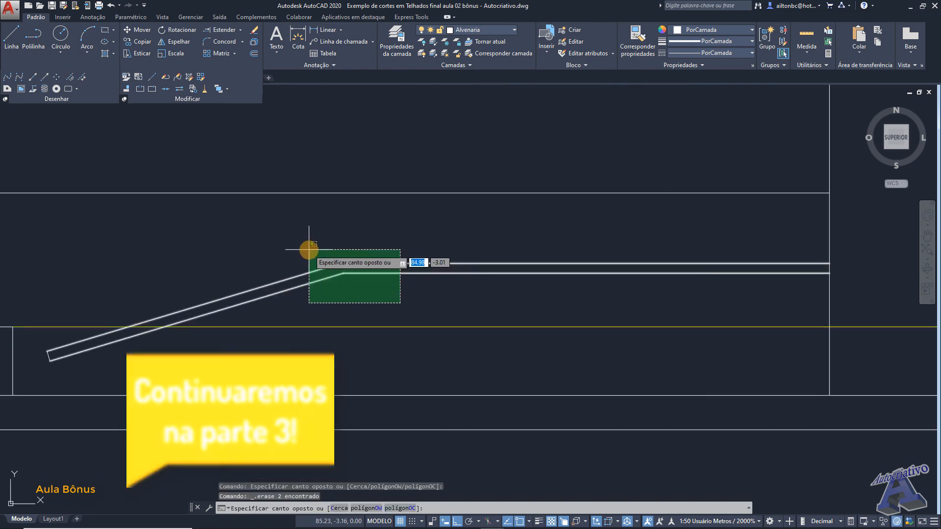
pyautogui.click(309, 248)
pyautogui.moveTo(255, 303); pyautogui.dragTo(553, 252, button='middle')
pyautogui.scroll(3, 333, 313)
pyautogui.click(373, 316)
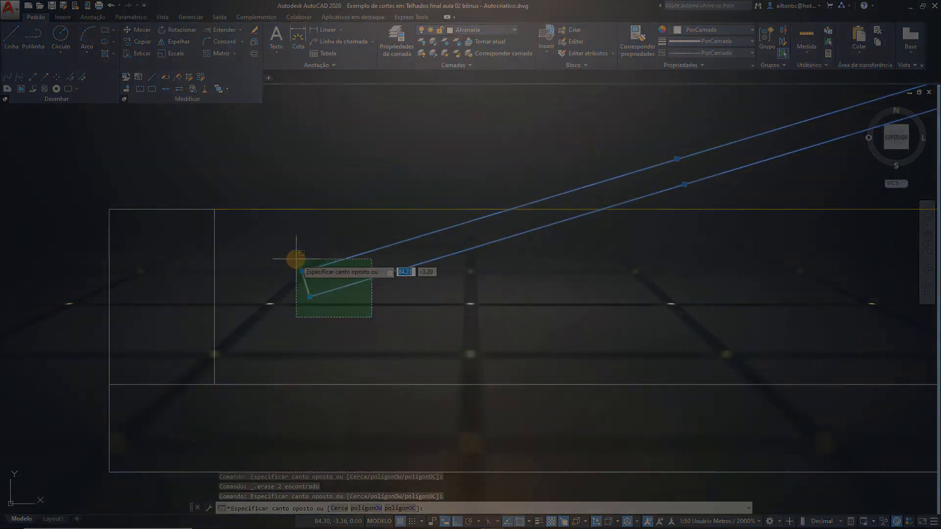